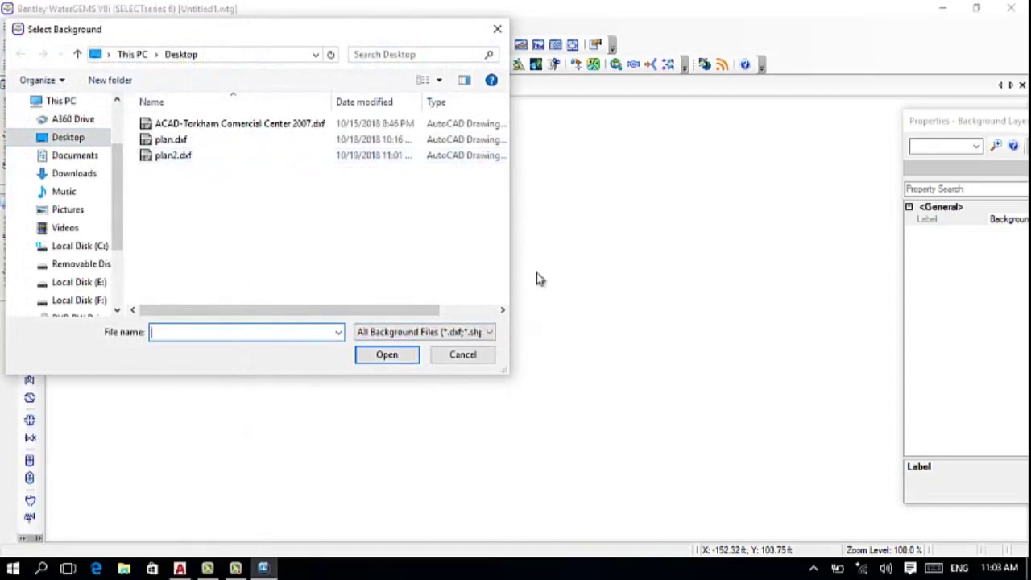
left_click(490, 334)
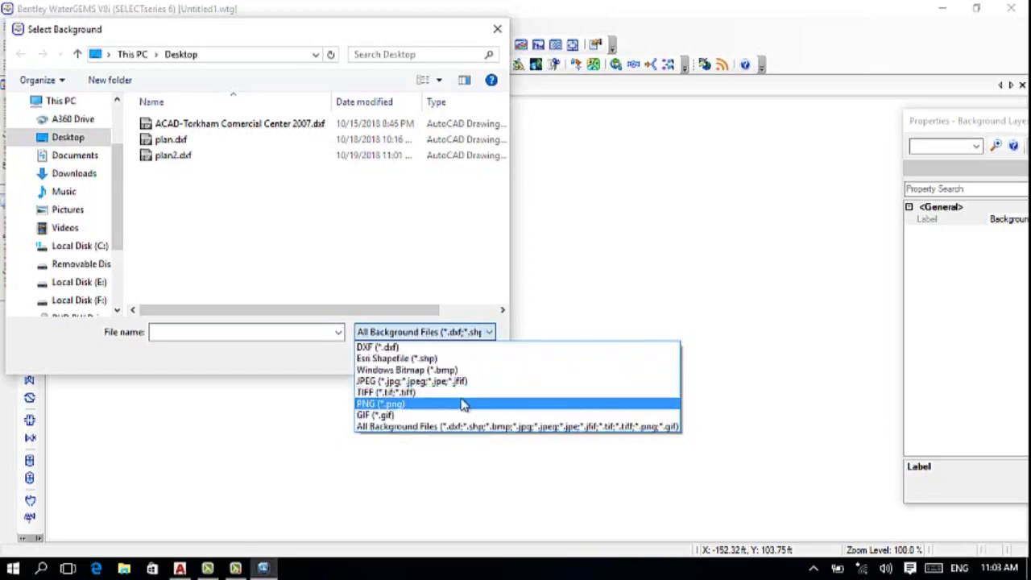
left_click(423, 351)
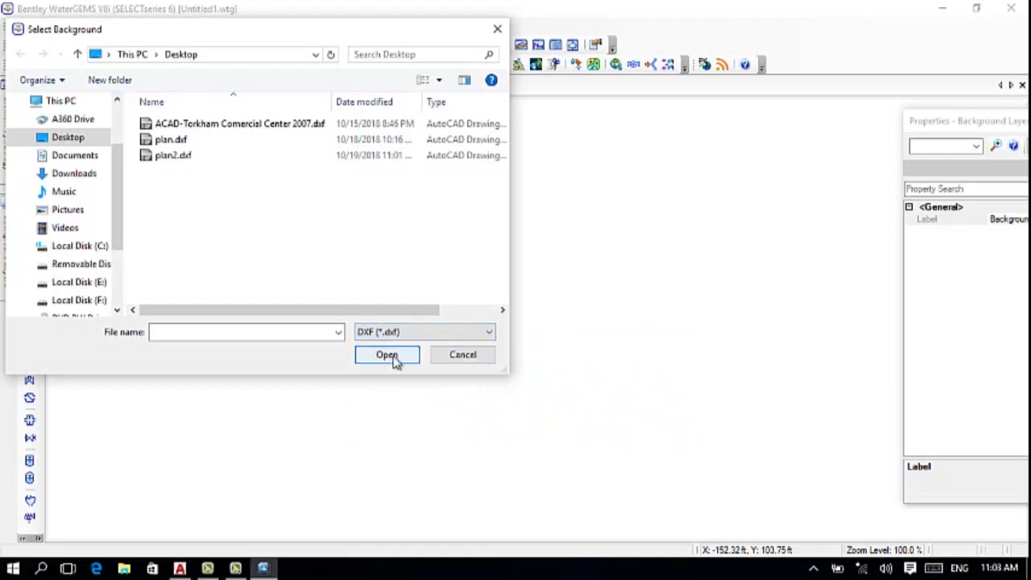
left_click(395, 362)
left_click(161, 158)
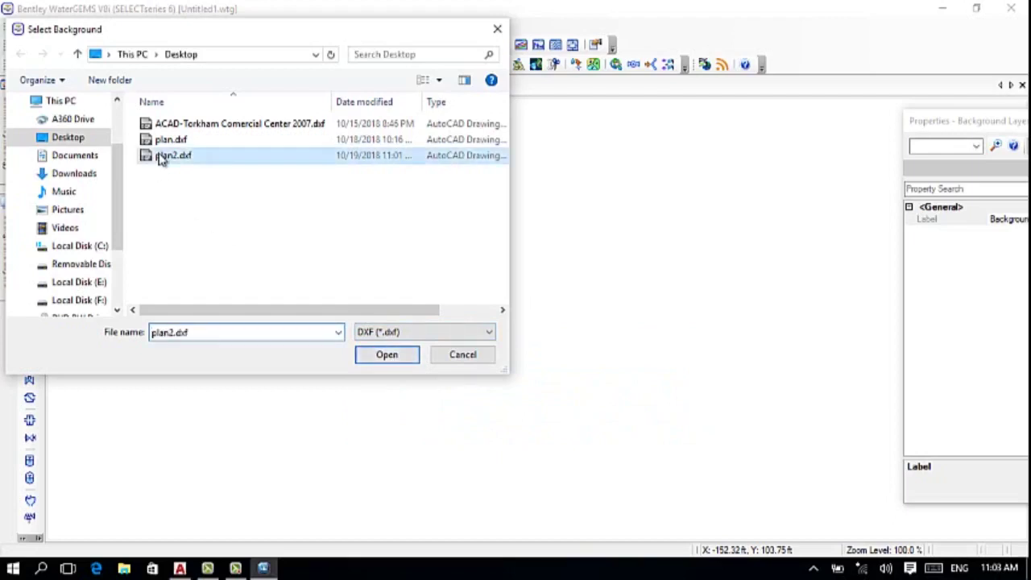
left_click(387, 355)
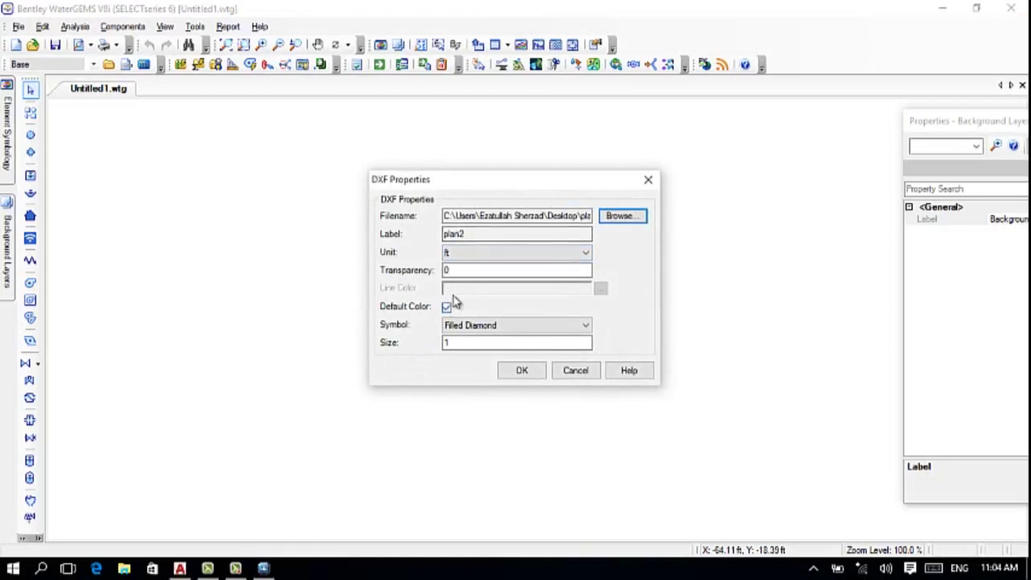
left_click(648, 181)
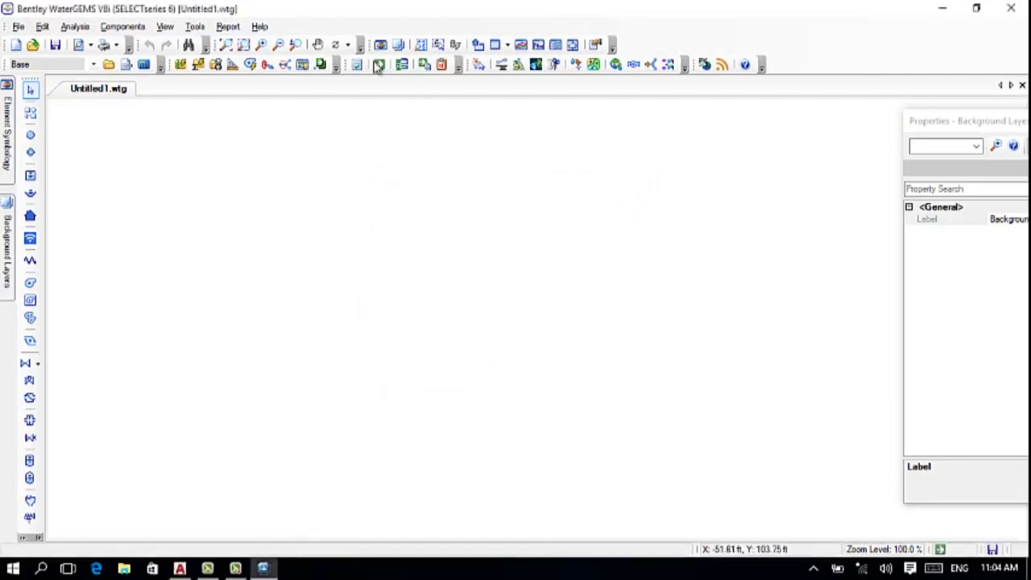
- Reset all project units to the SI defaults in the program options and apply the change
left_click(195, 27)
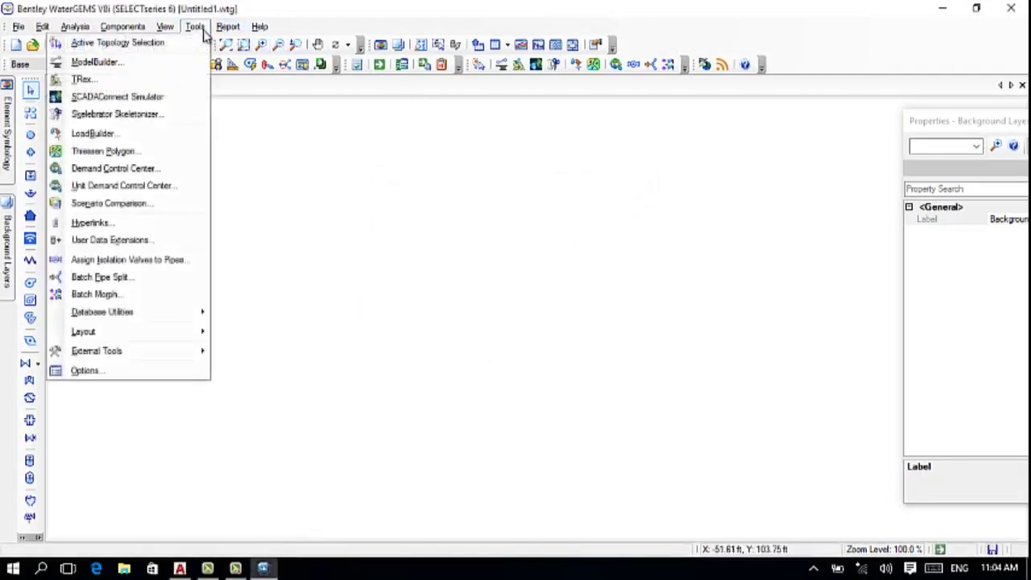
left_click(124, 373)
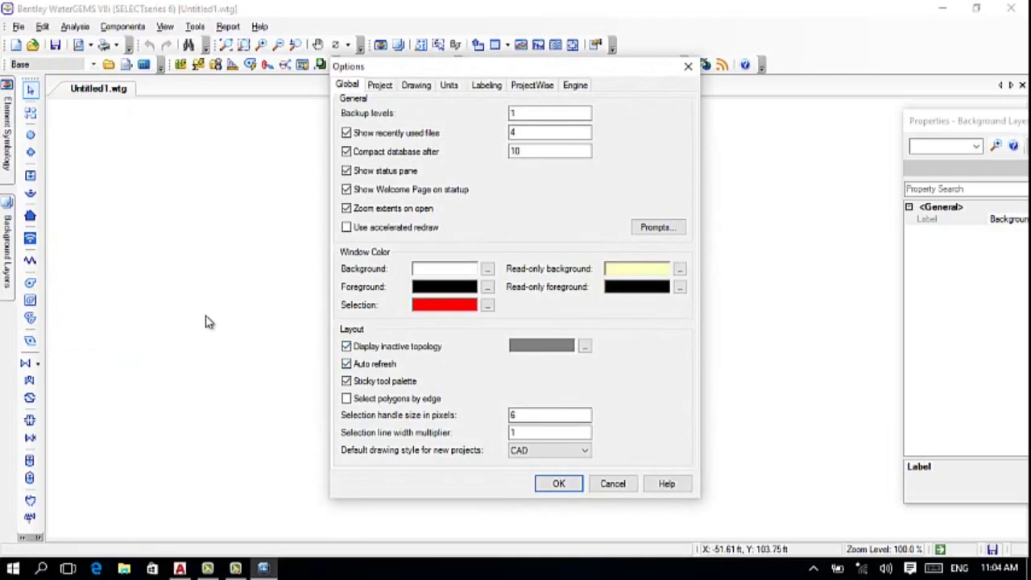
left_click(559, 483)
left_click(448, 84)
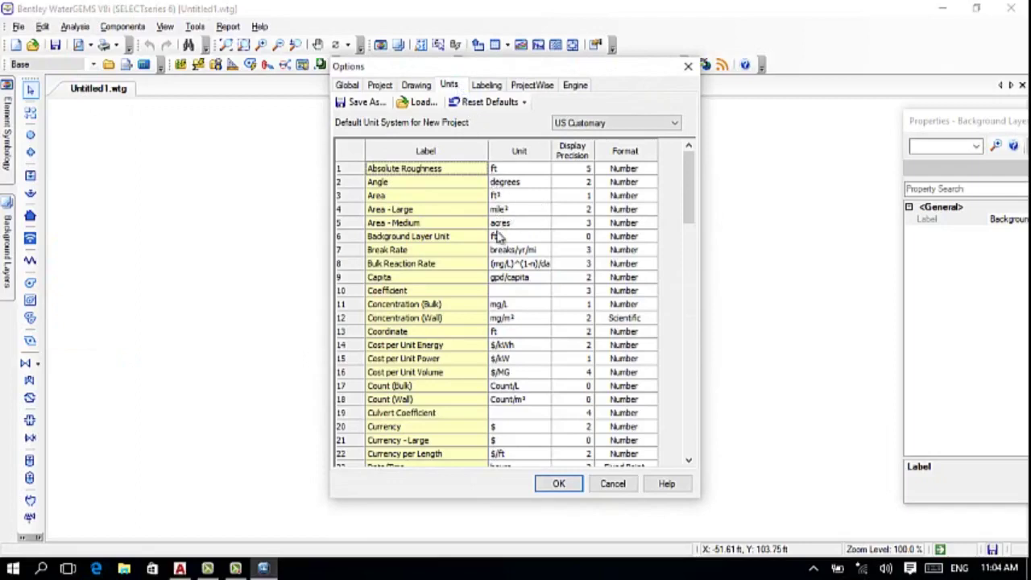
scroll(500, 278, "down", 3)
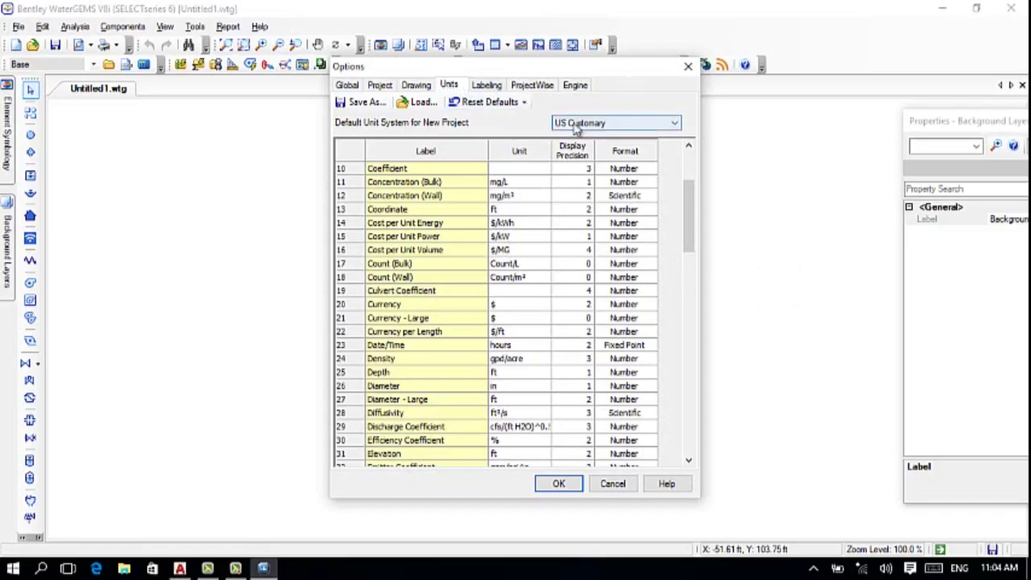
left_click(525, 102)
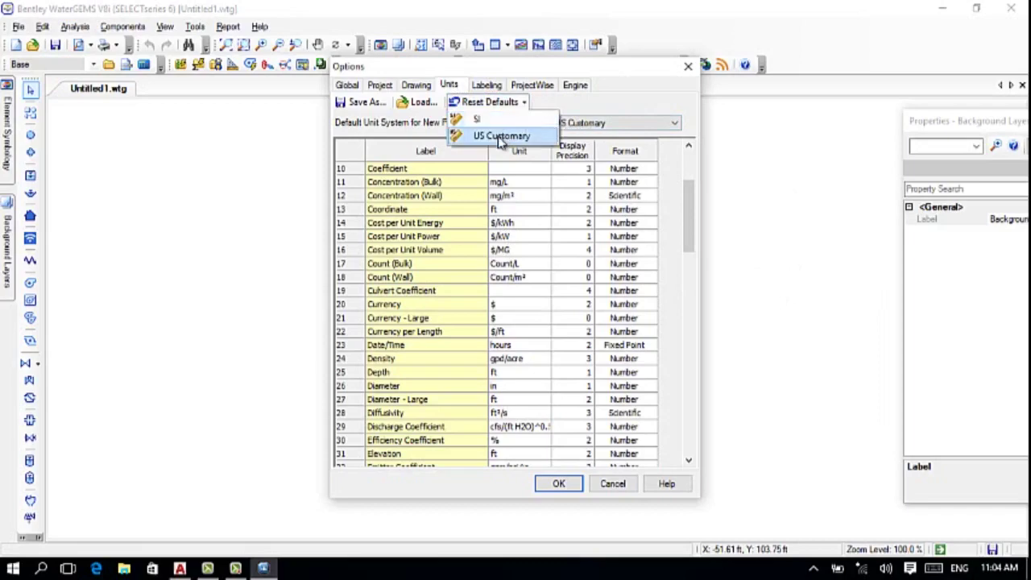
left_click(500, 120)
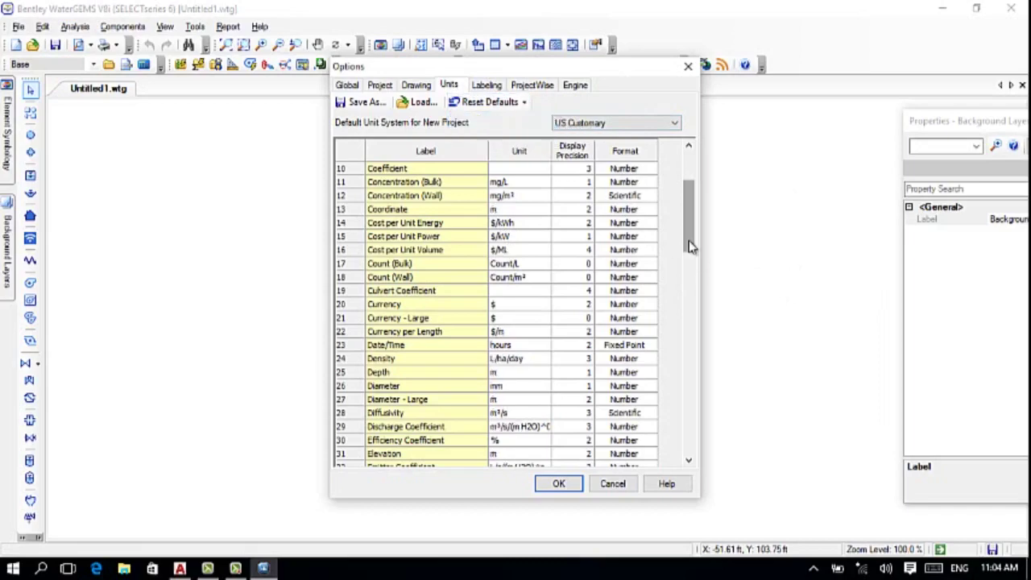
scroll(689, 229, "up", 3)
scroll(690, 242, "up", 1)
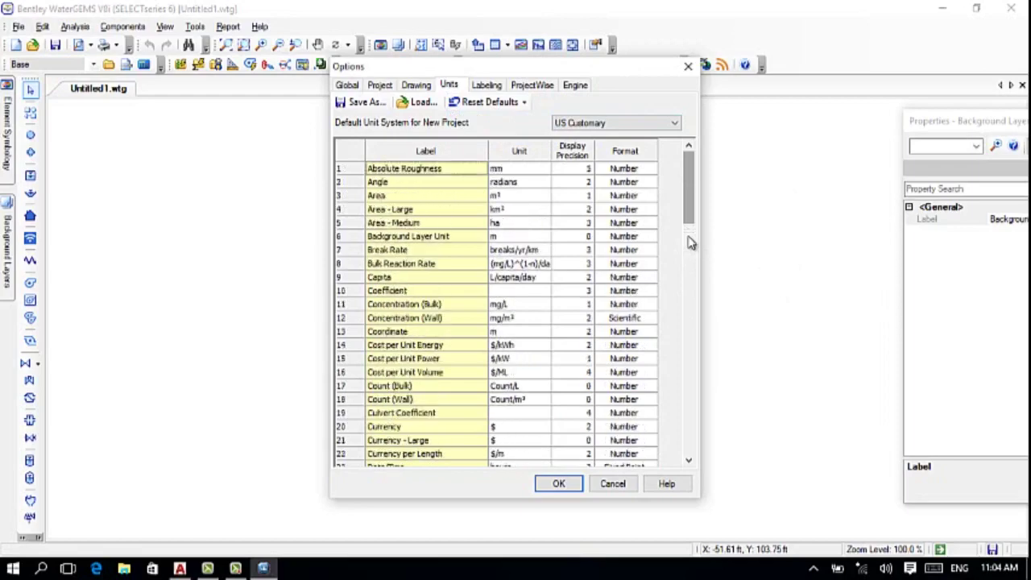
left_click(560, 484)
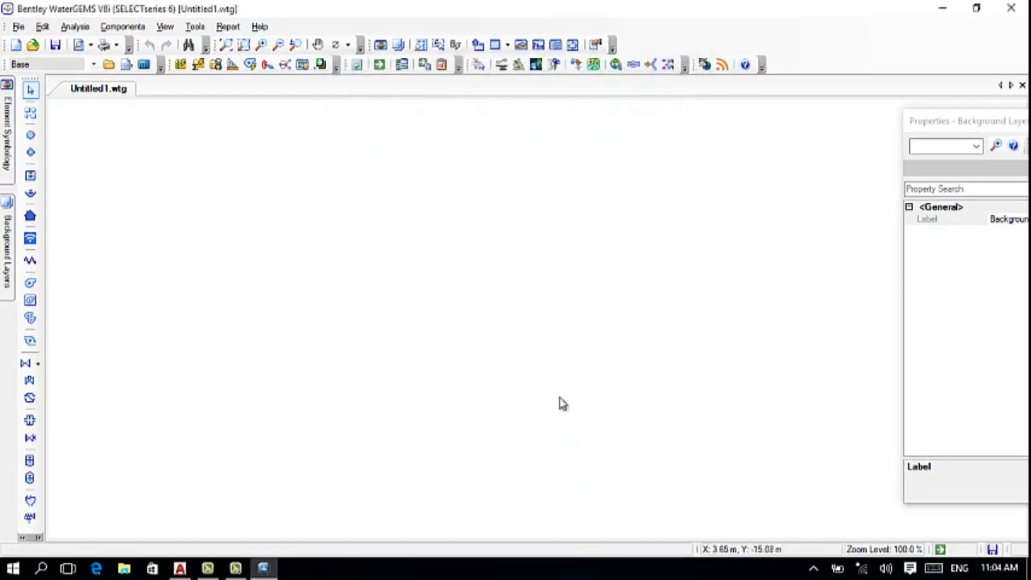
- Add plan2.dxf from the Desktop as a background layer in metres and fit the whole plan in the drawing
left_click(12, 262)
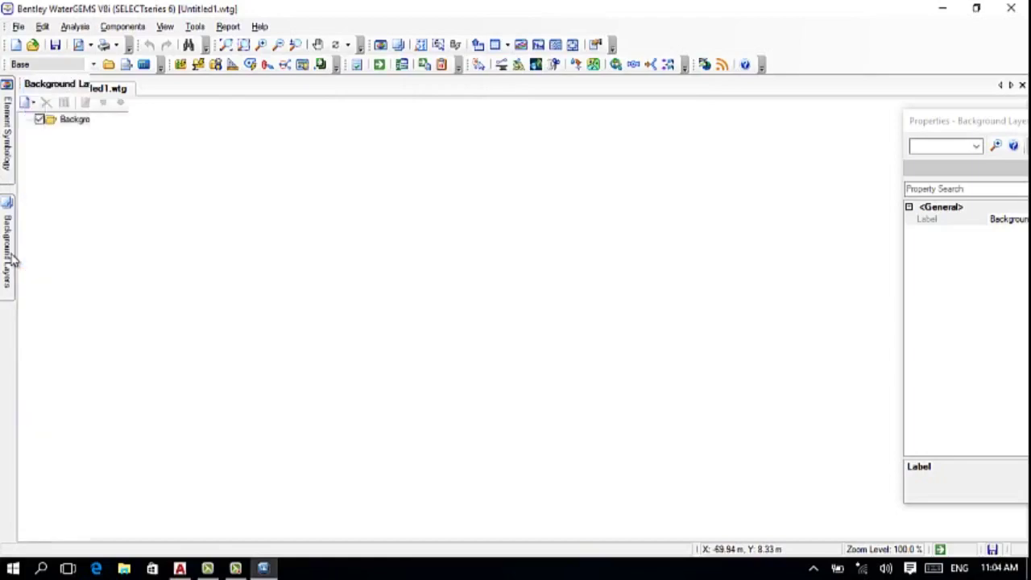
right_click(86, 122)
mouse_move(138, 129)
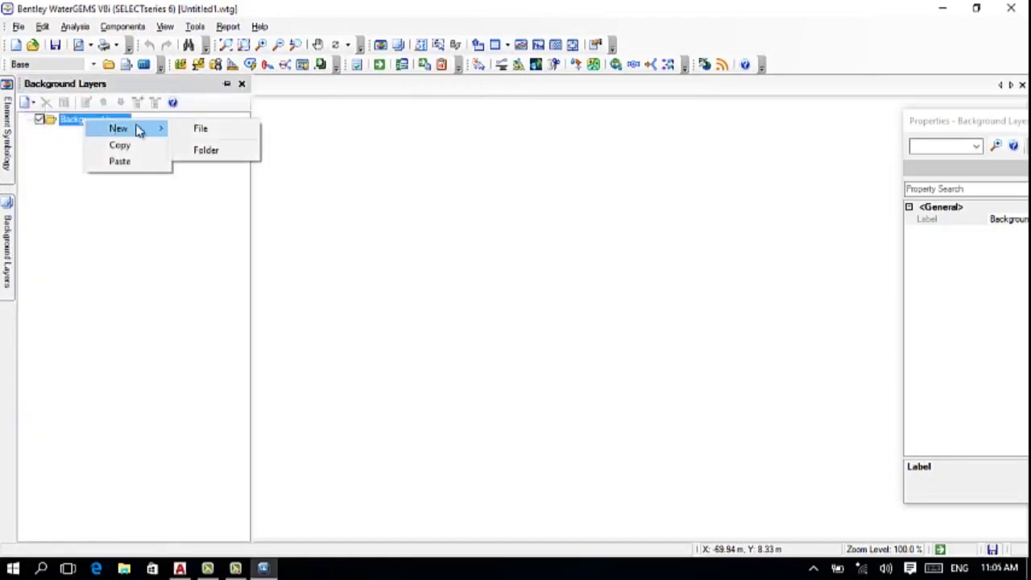
left_click(212, 132)
left_click(175, 155)
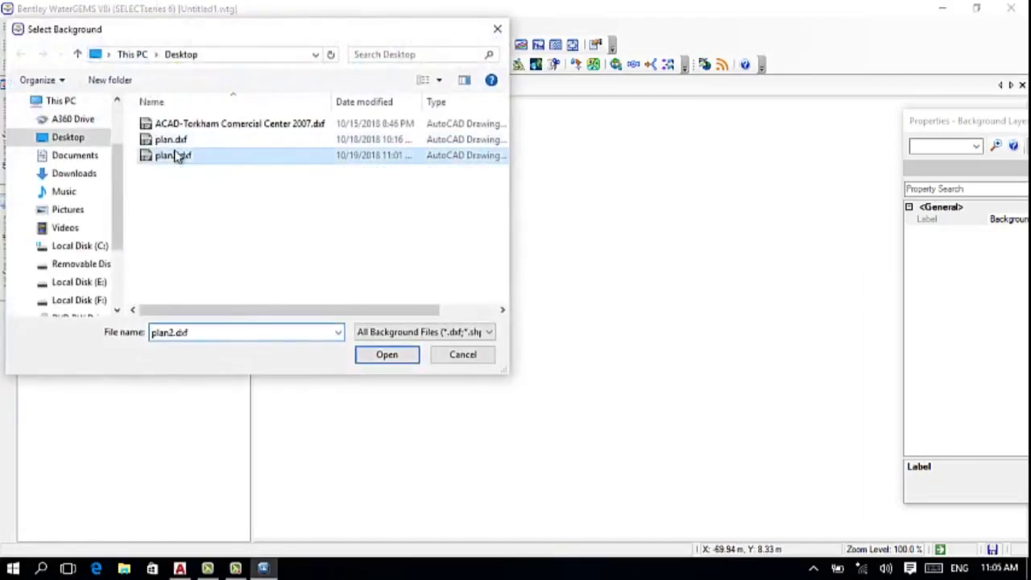
left_click(386, 359)
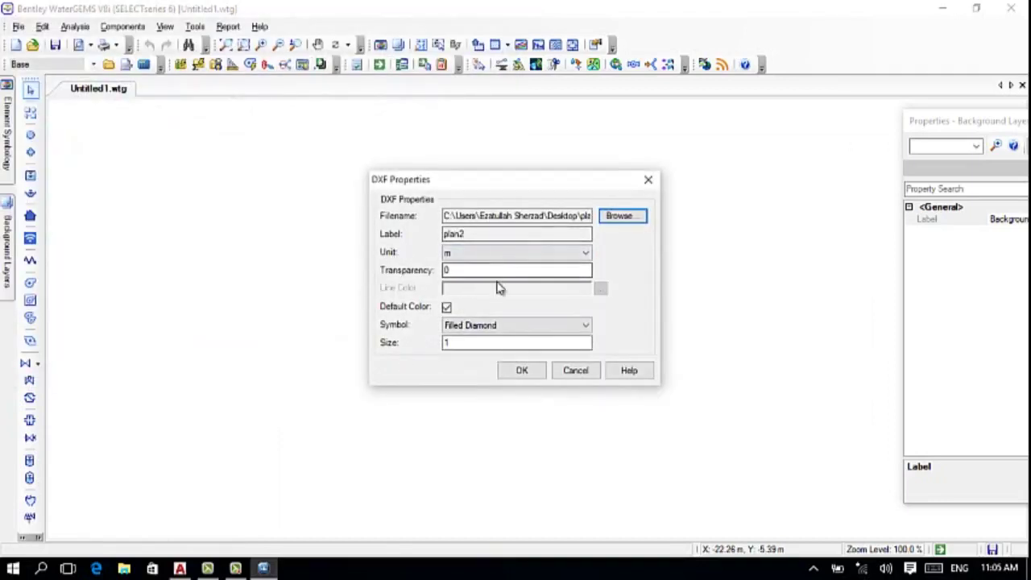
left_click(526, 372)
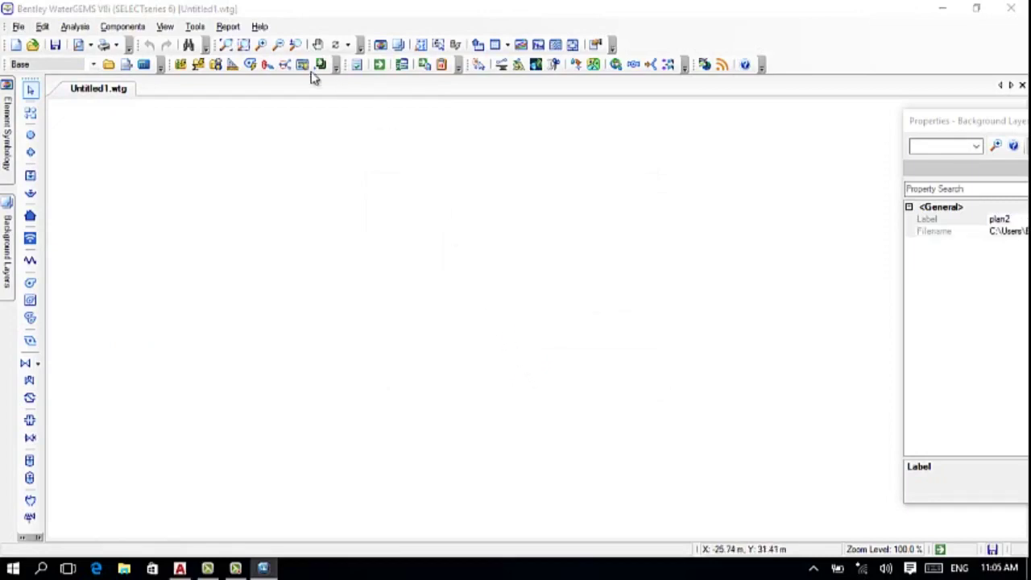
left_click(229, 45)
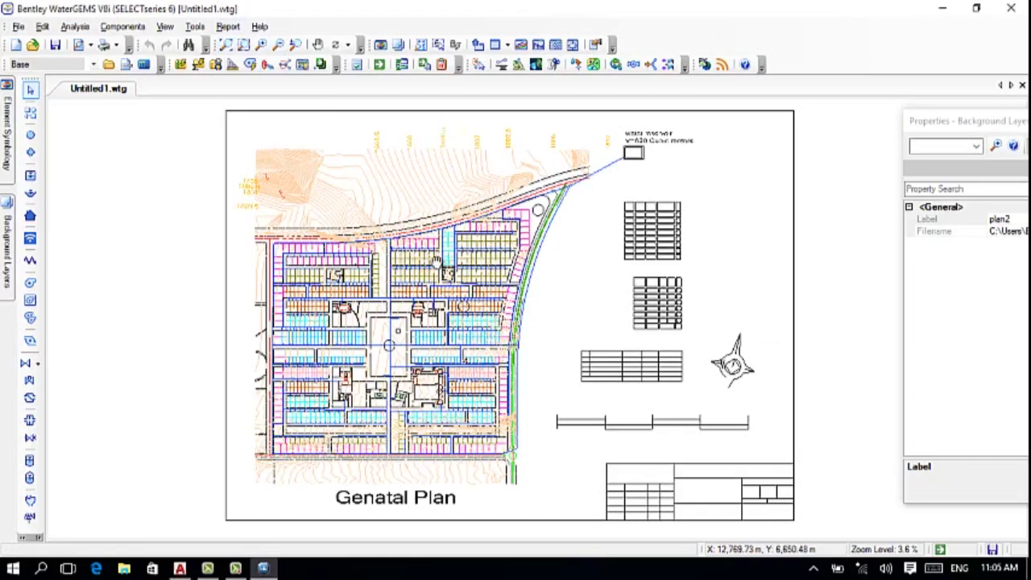
- Examine the imported general plan, including its streets, plots, contour lines and the water reservoir location
left_click_drag(435, 262, 422, 269)
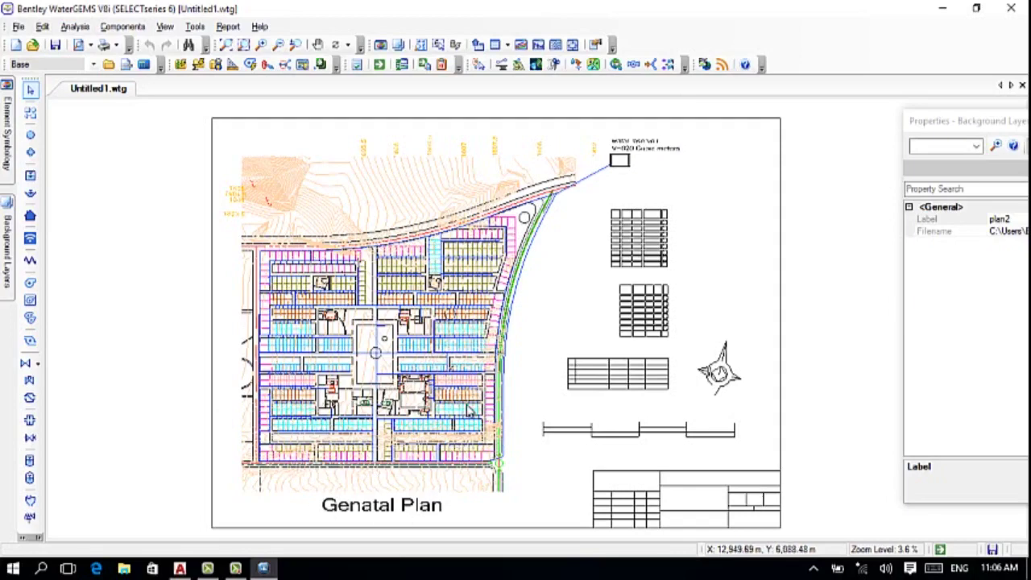
scroll(399, 258, "up", 2)
scroll(364, 338, "up", 2)
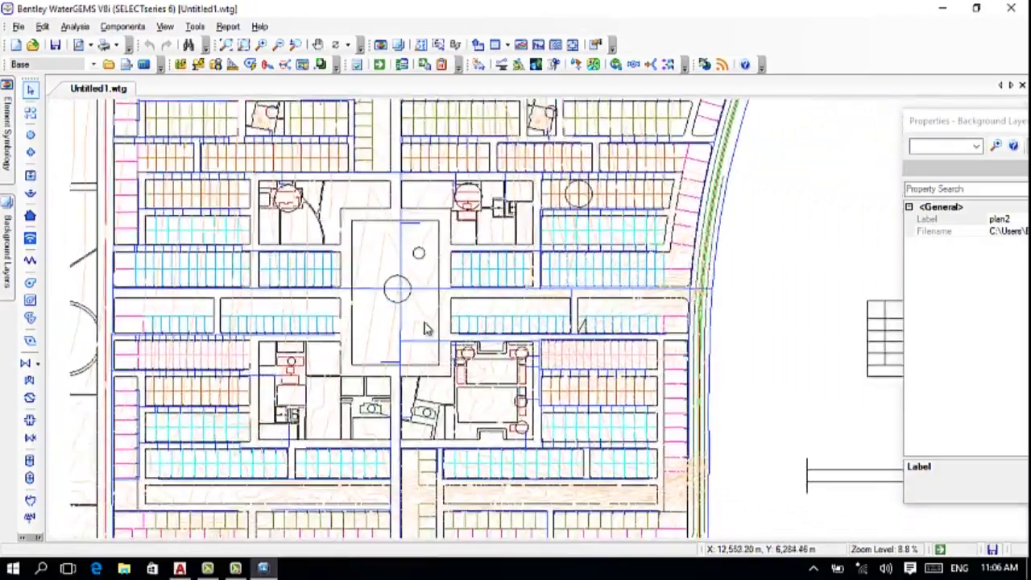
scroll(427, 328, "down", 2)
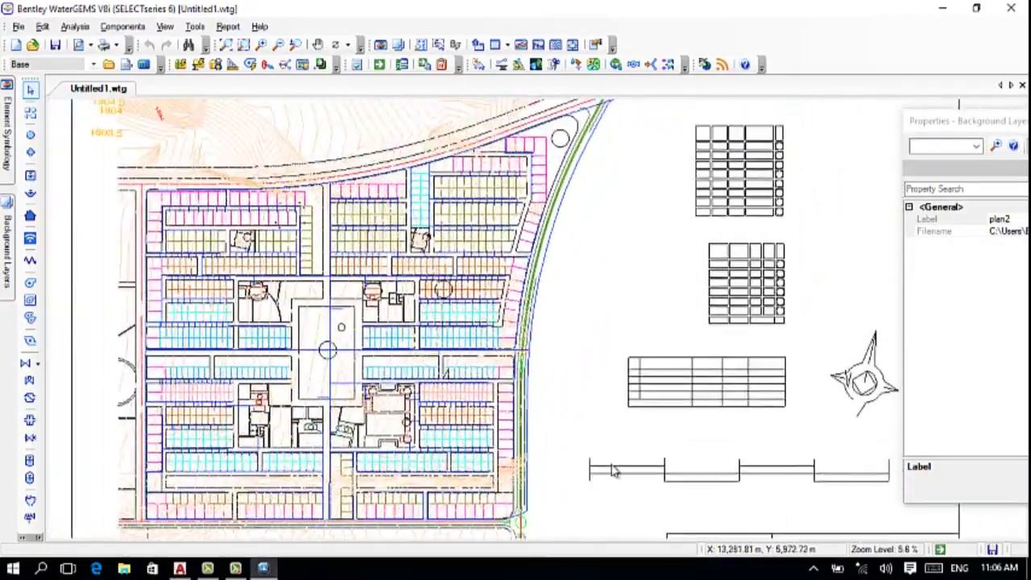
mouse_move(613, 471)
left_mouse_down()
mouse_move(575, 327)
mouse_move(534, 403)
mouse_move(576, 408)
left_mouse_up()
scroll(538, 391, "down", 2)
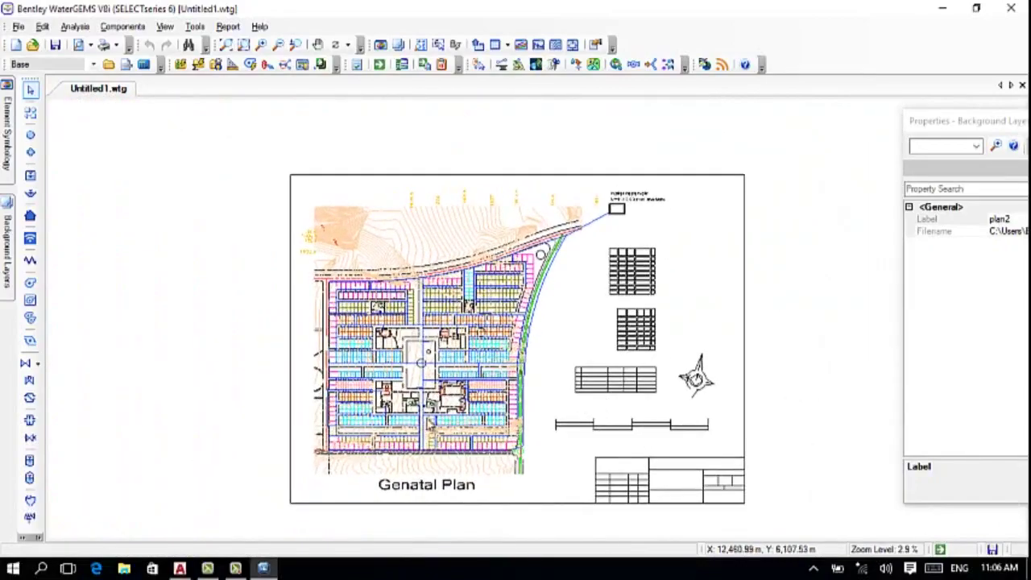
scroll(407, 341, "up", 4)
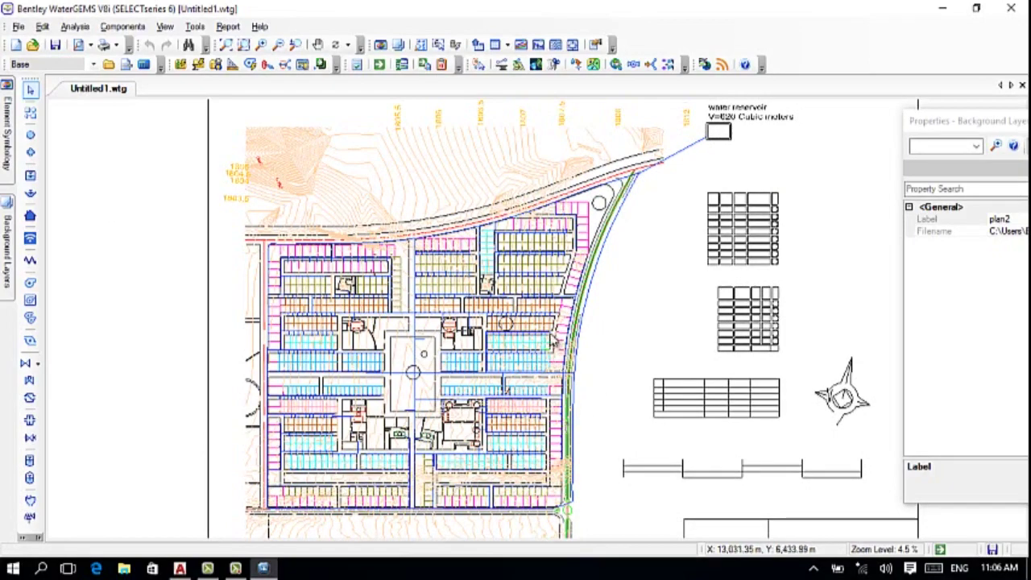
scroll(552, 344, "up", 1)
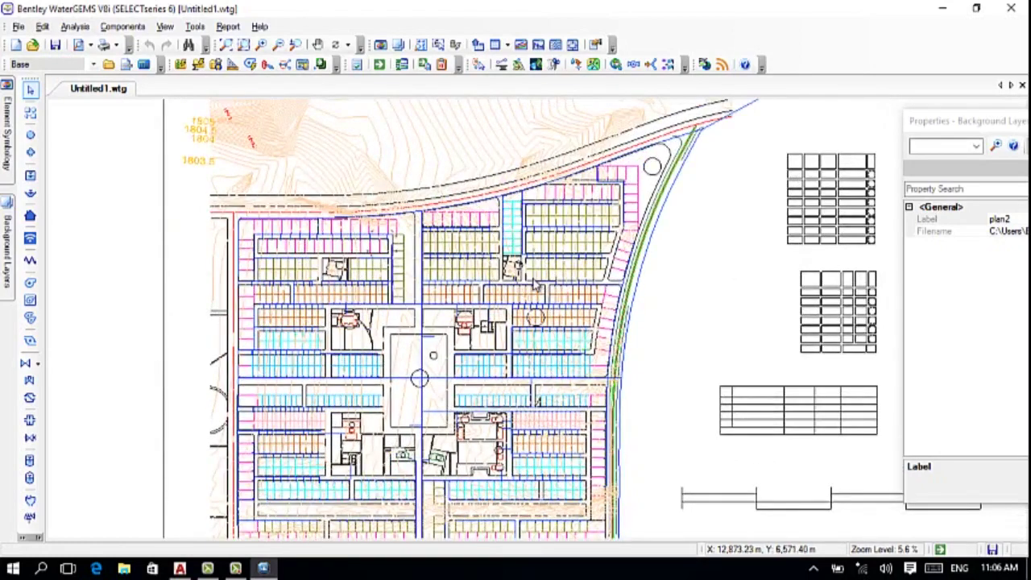
left_click_drag(534, 277, 525, 317)
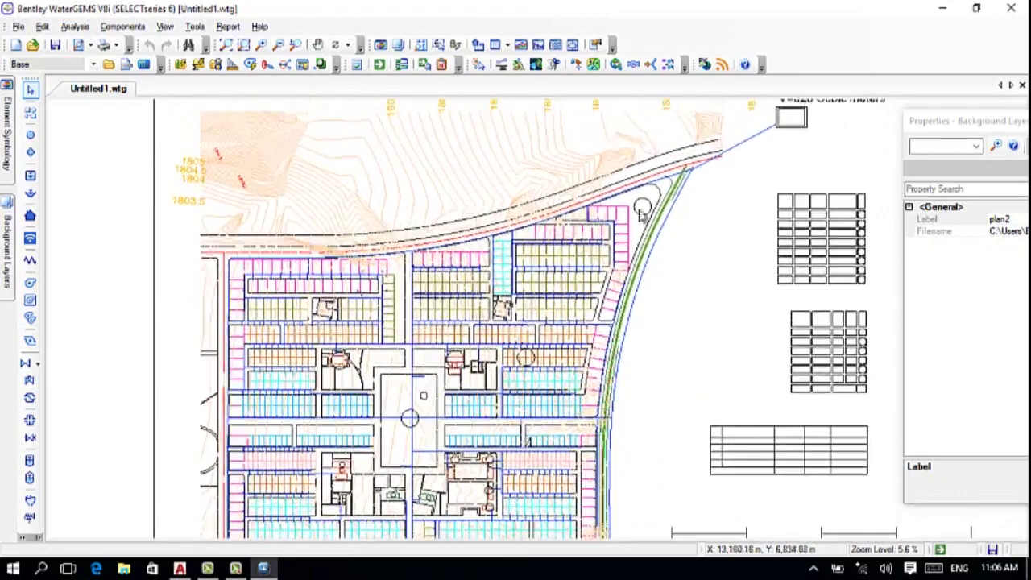
left_click_drag(514, 455, 503, 330)
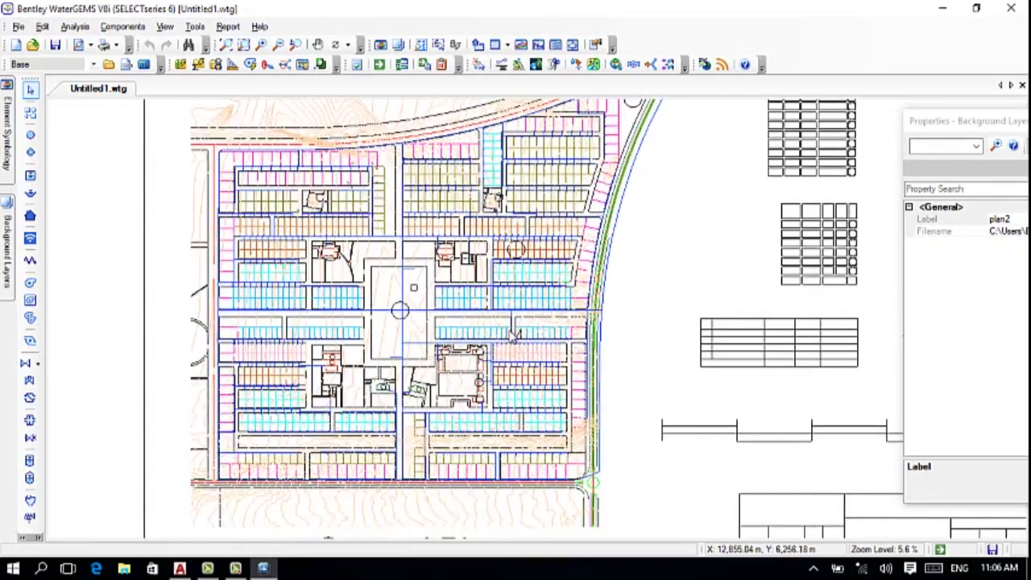
left_click_drag(445, 291, 454, 349)
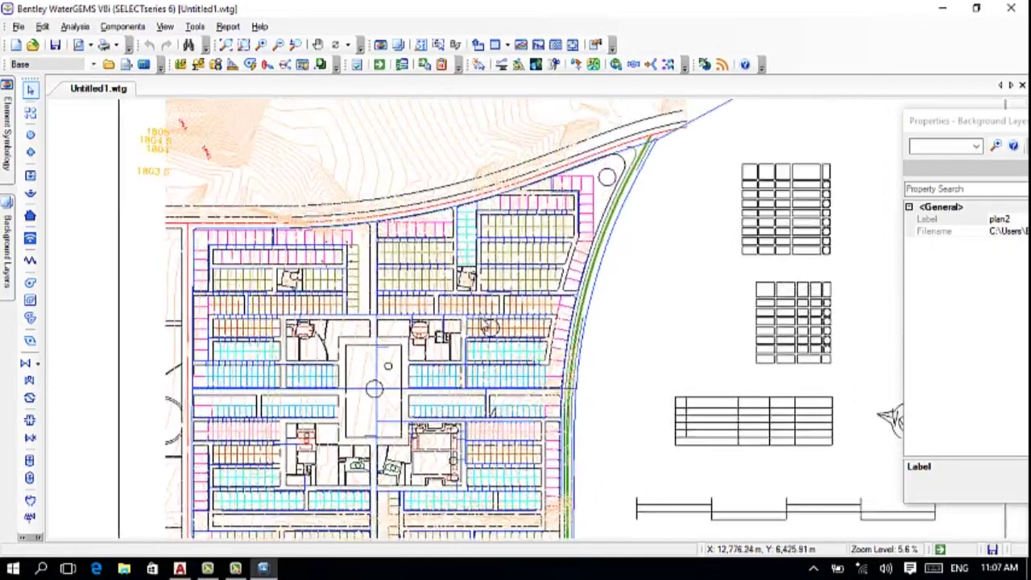
scroll(617, 232, "down", 3)
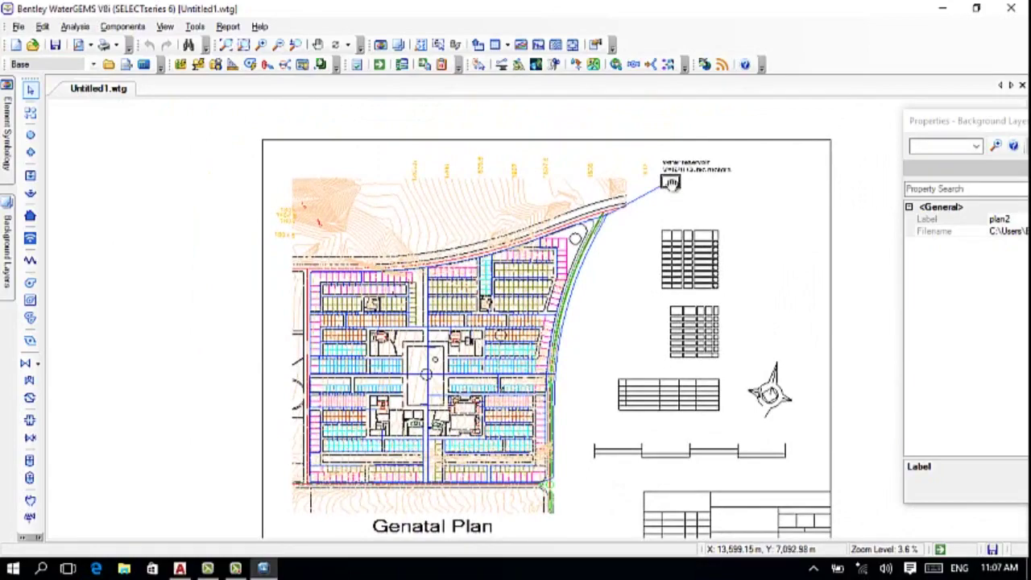
left_click_drag(669, 180, 645, 166)
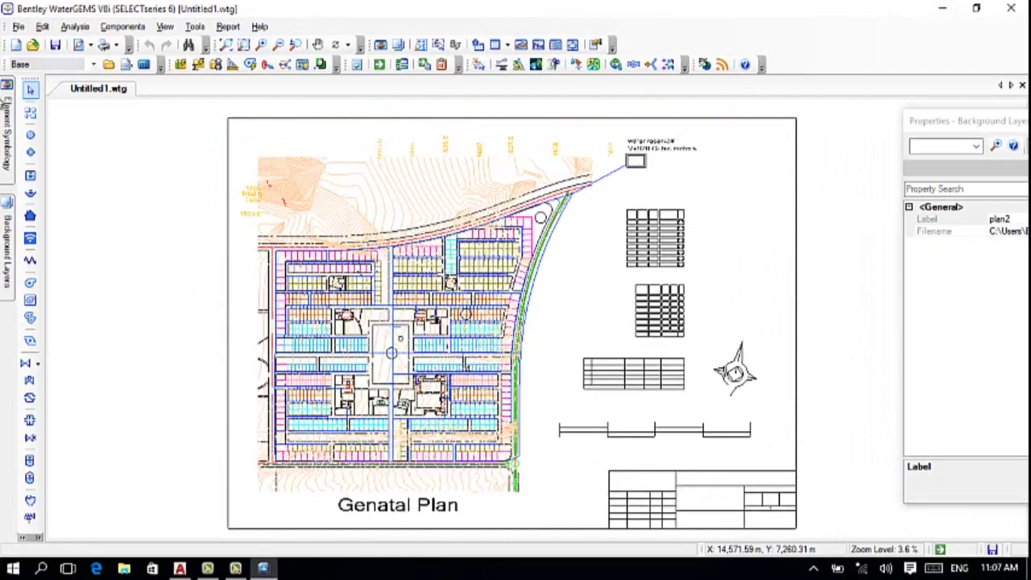
- Place a tank at the upper-left corner of the plan's water reservoir symbol and accept morphing the existing node into a tank
left_click(33, 179)
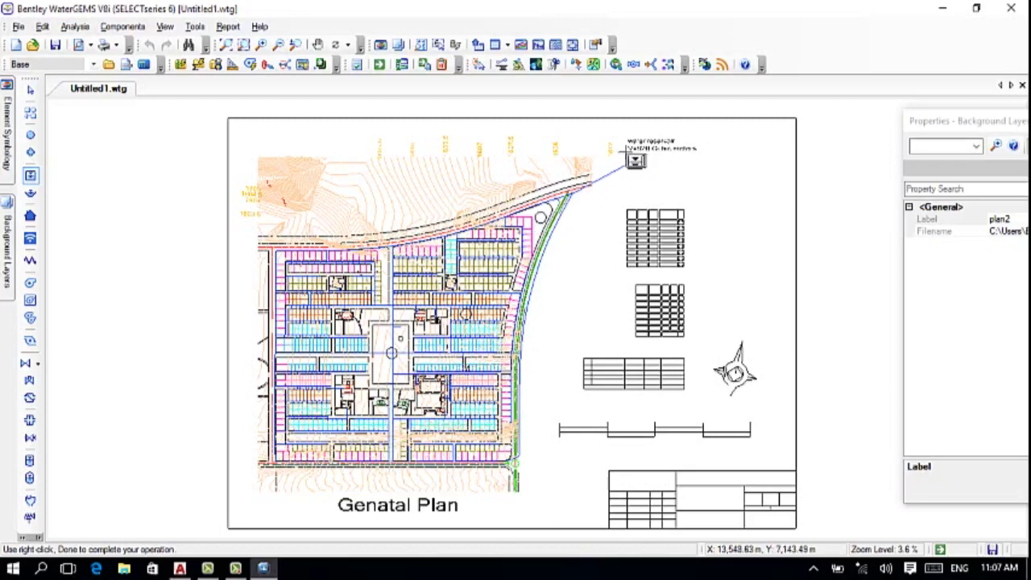
left_click(635, 159)
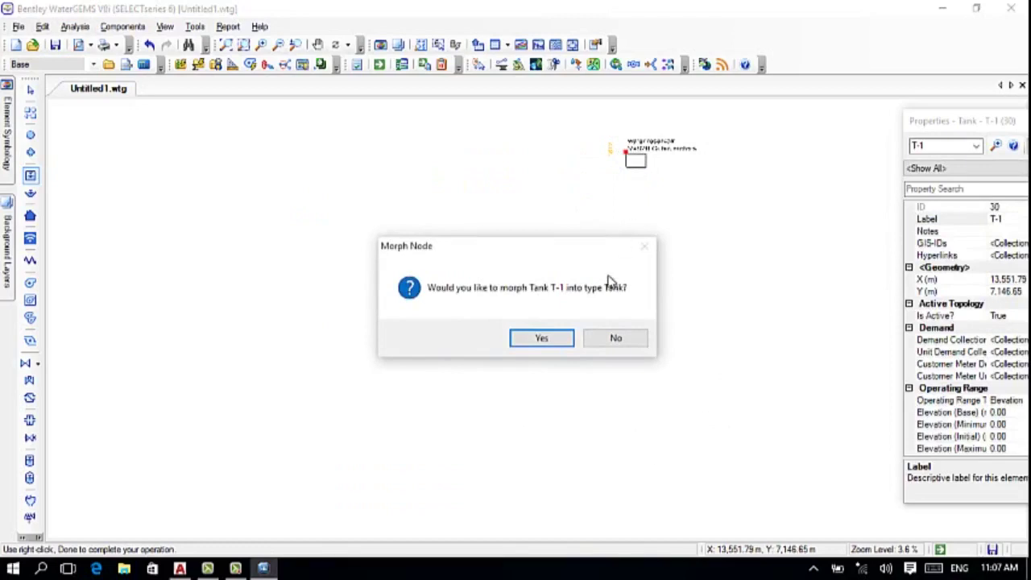
left_click(543, 339)
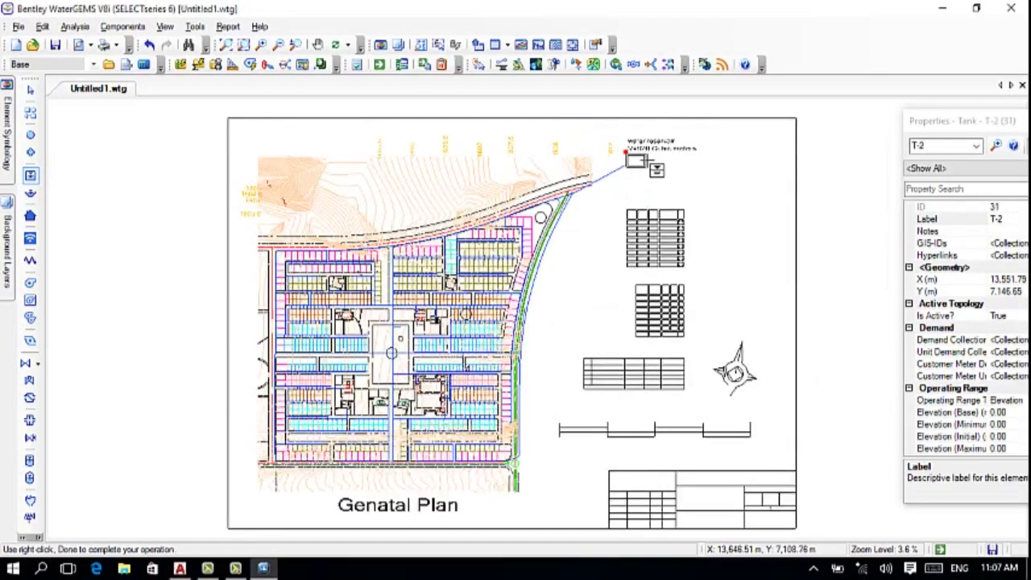
scroll(629, 153, "up", 5)
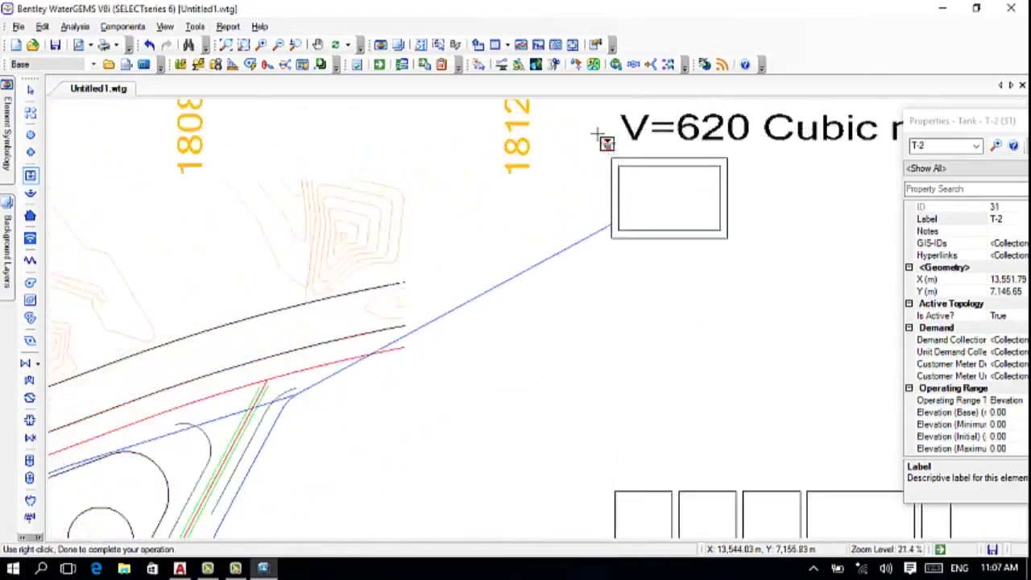
scroll(608, 145, "up", 3)
scroll(636, 149, "up", 6)
scroll(631, 146, "down", 5)
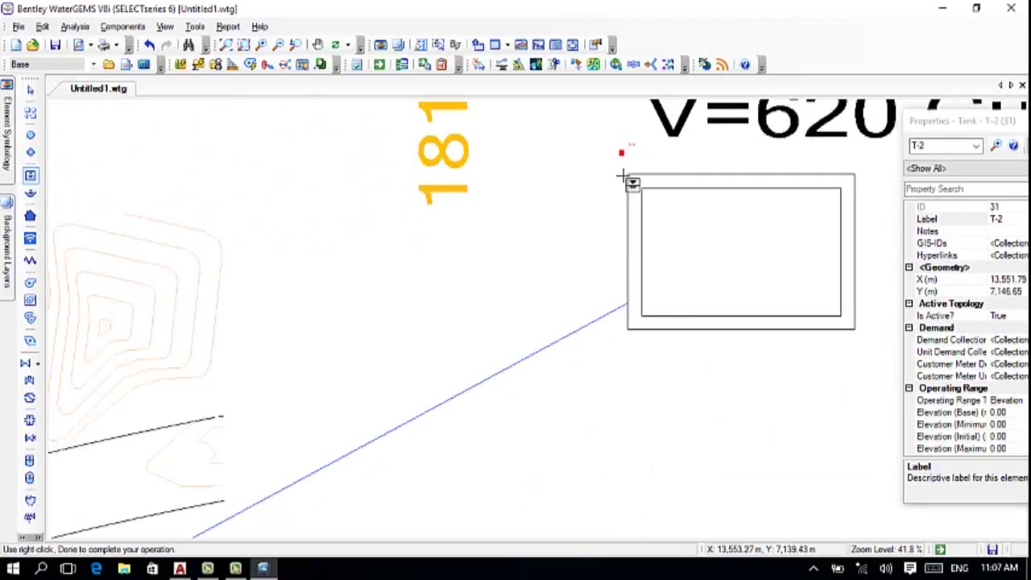
- Undo the tank placements at the upper-left corner of the water reservoir symbol
left_click_drag(598, 176, 637, 194)
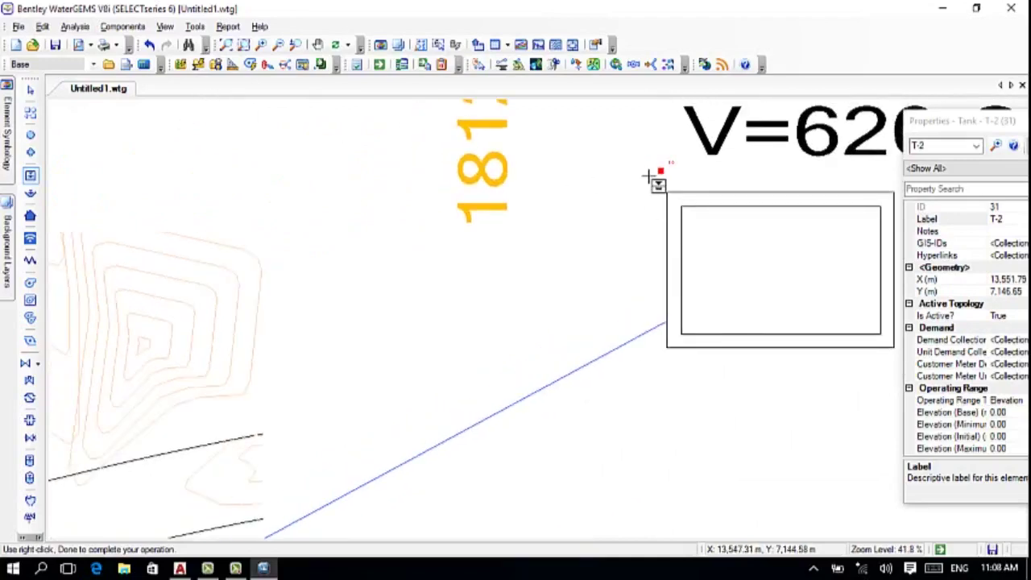
scroll(659, 179, "up", 4)
scroll(644, 189, "down", 2)
scroll(710, 169, "down", 4)
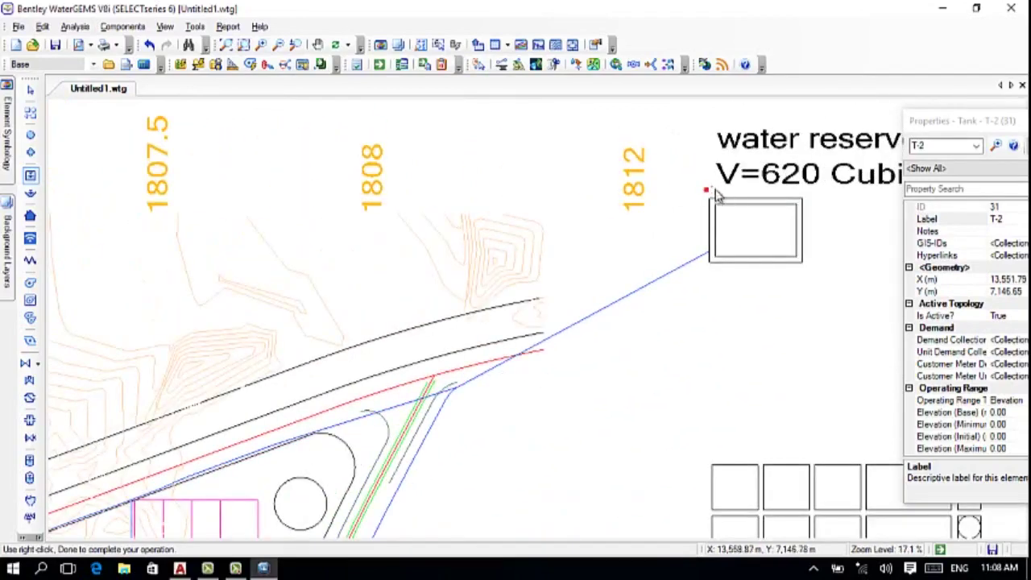
key("ctrl+z")
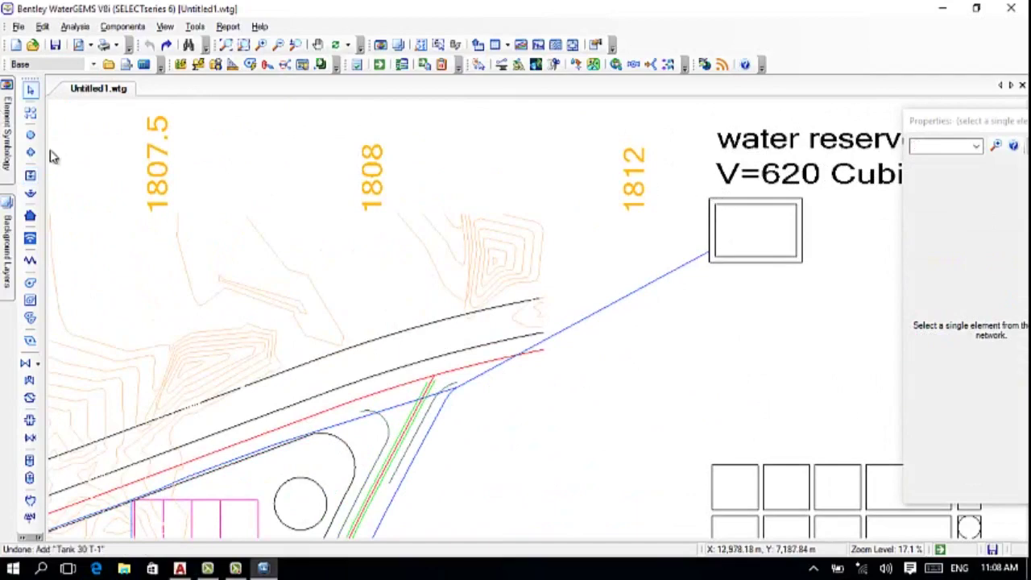
- Place a single tank inside the water reservoir rectangle, at about X 13,592 m, Y 7,108 m
left_click(29, 175)
scroll(753, 234, "up", 5)
left_click_drag(693, 236, 546, 230)
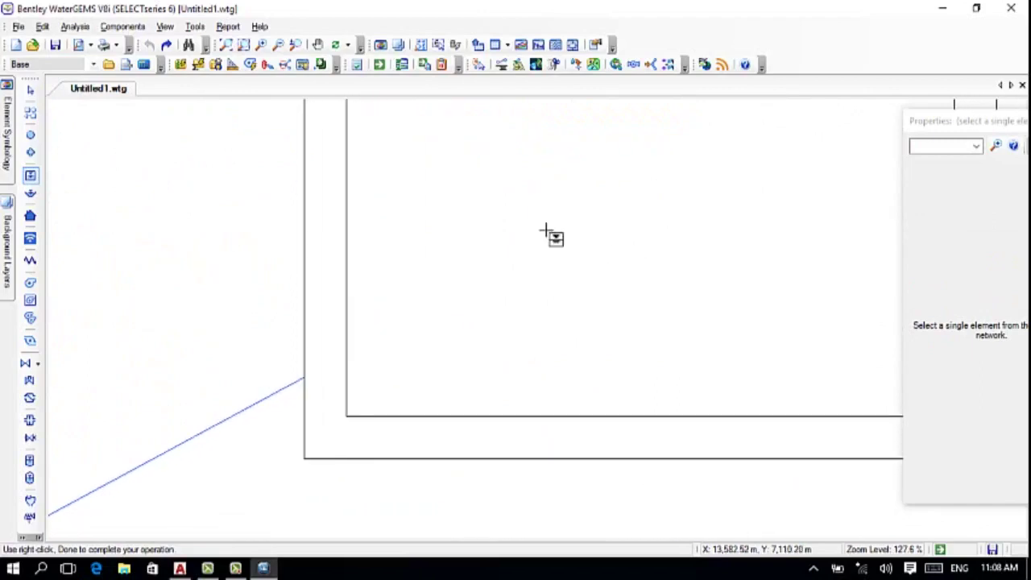
left_click(626, 247)
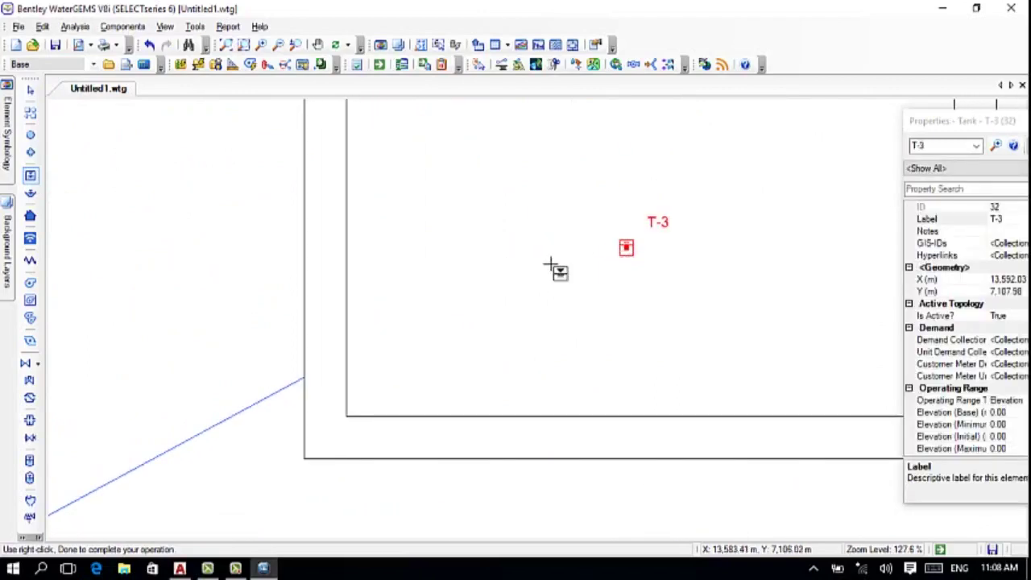
scroll(580, 261, "down", 4)
scroll(672, 171, "up", 3)
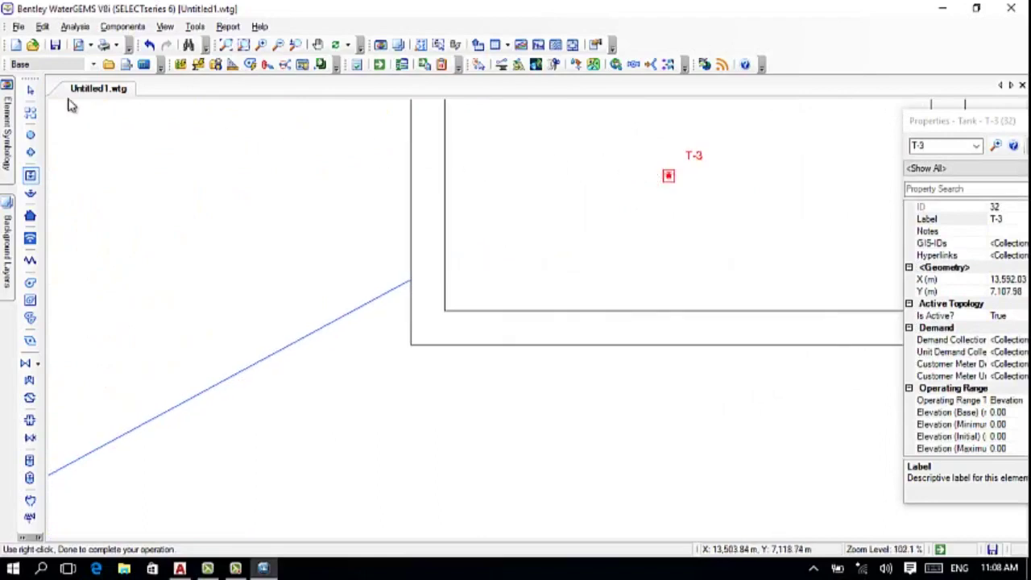
left_click(30, 89)
- Lay out a pipe from the reservoir tank to a new junction where the plan's blue pipeline forks beside the main road
scroll(707, 196, "down", 1)
scroll(686, 192, "down", 4)
scroll(681, 206, "down", 2)
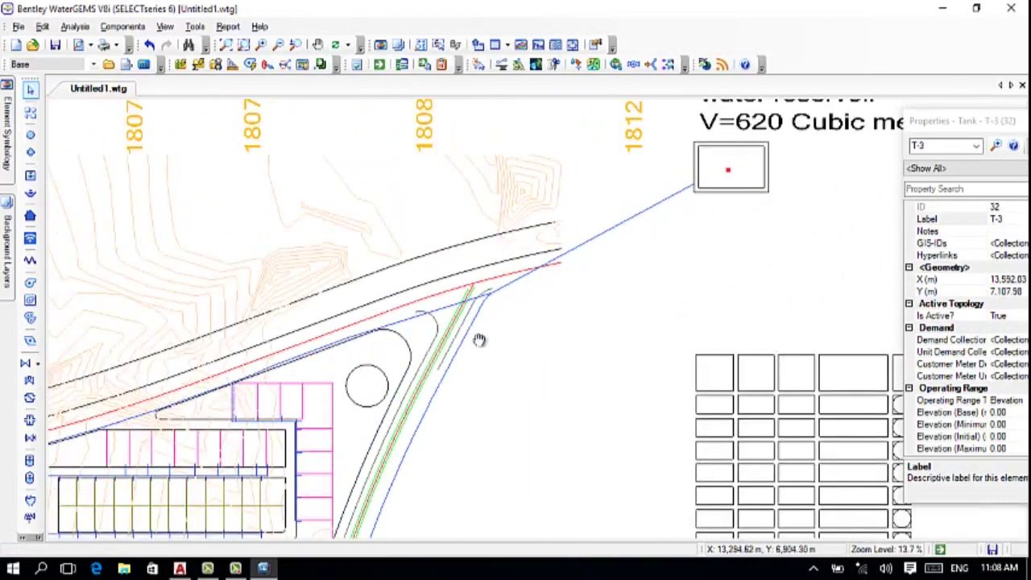
left_click_drag(467, 348, 534, 294)
left_click(30, 113)
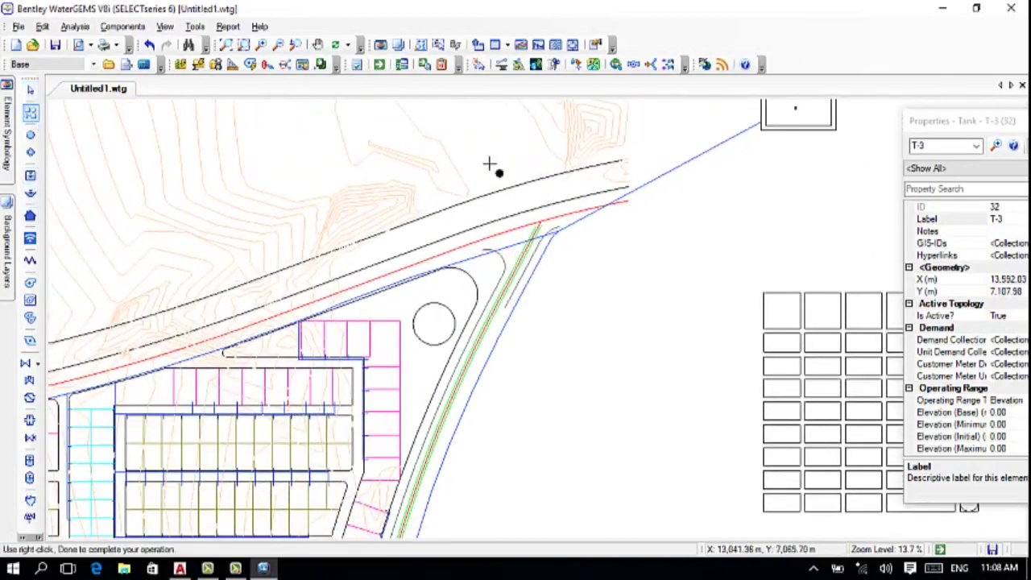
scroll(738, 203, "up", 3)
scroll(733, 205, "up", 10)
left_click(765, 253)
scroll(637, 290, "down", 8)
scroll(711, 221, "down", 4)
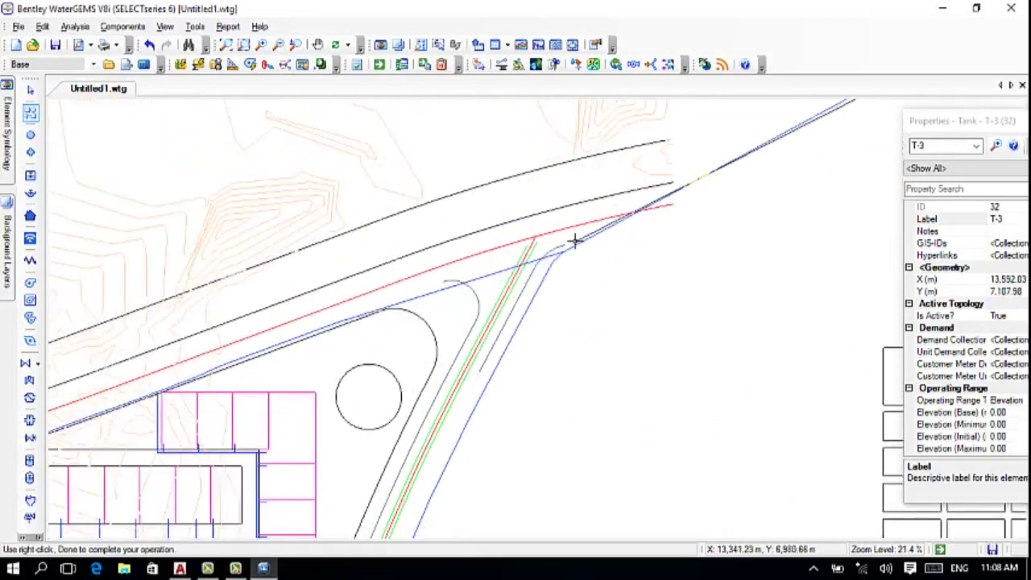
scroll(573, 242, "up", 9)
scroll(568, 248, "up", 5)
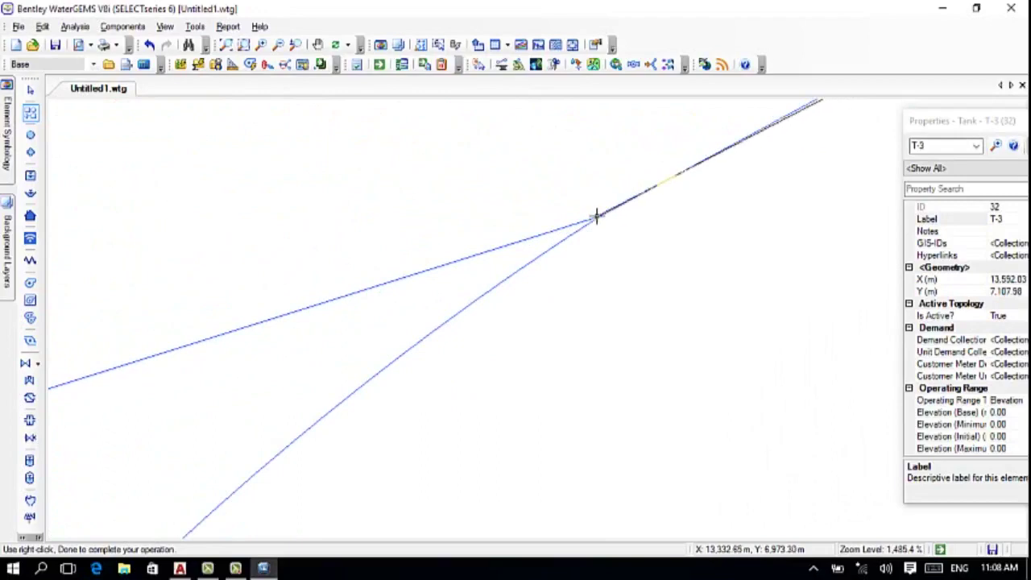
left_click(596, 216)
scroll(579, 232, "down", 10)
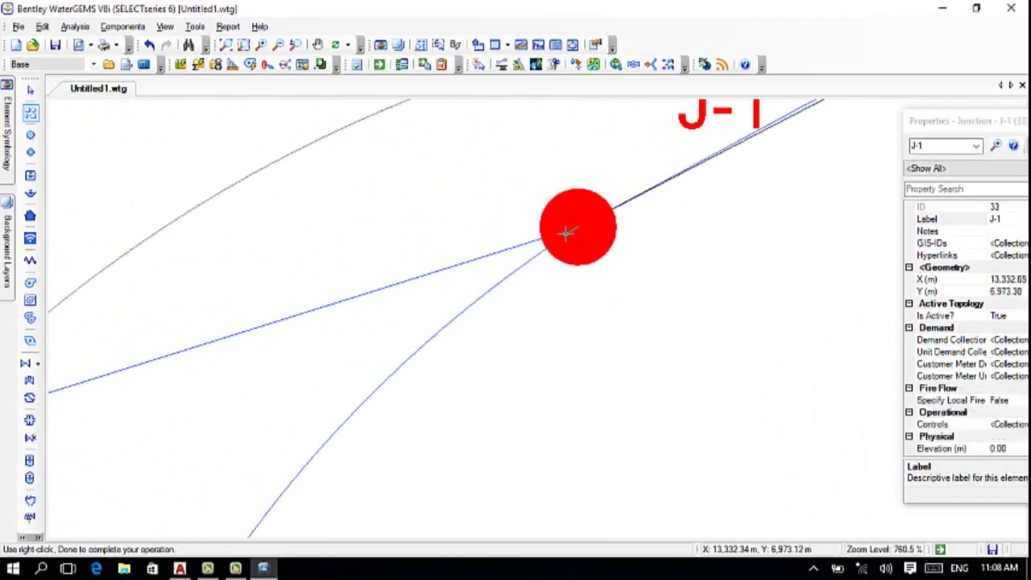
scroll(465, 279, "down", 4)
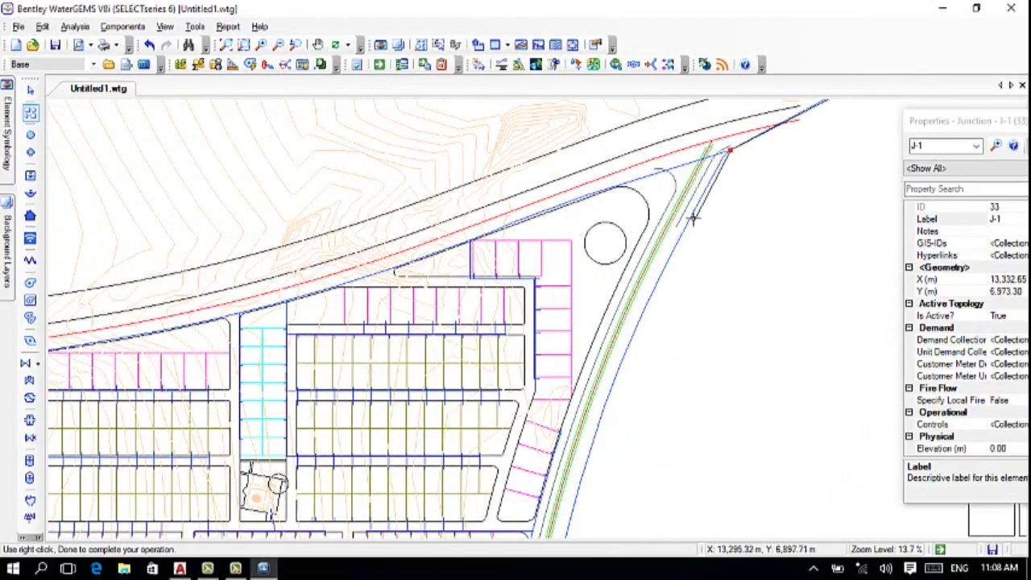
- Draw a pipe with bends from the fork junction along the blue line beside the main road, ending in a junction at the wide side street
scroll(701, 161, "down", 1)
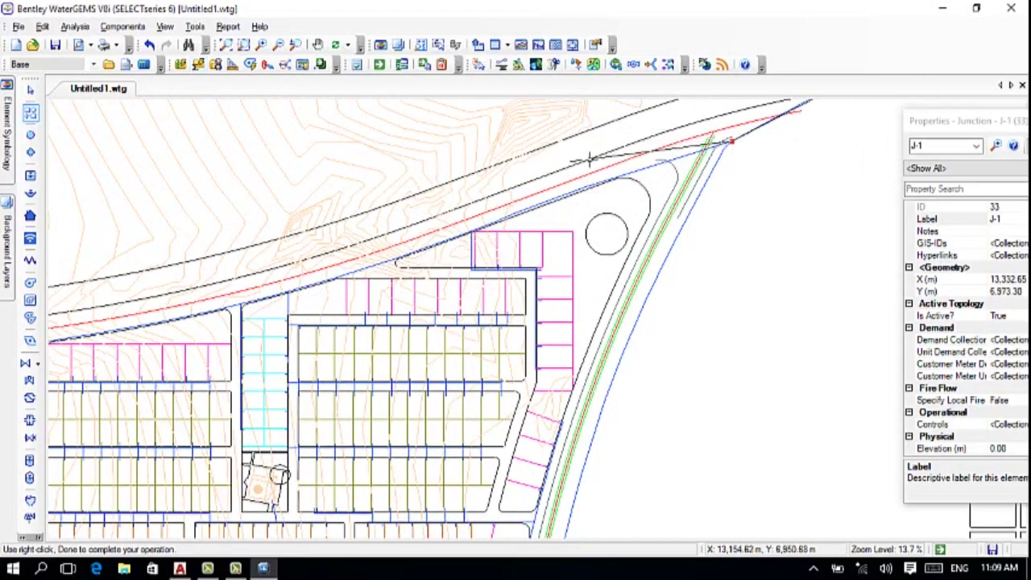
right_click(680, 164)
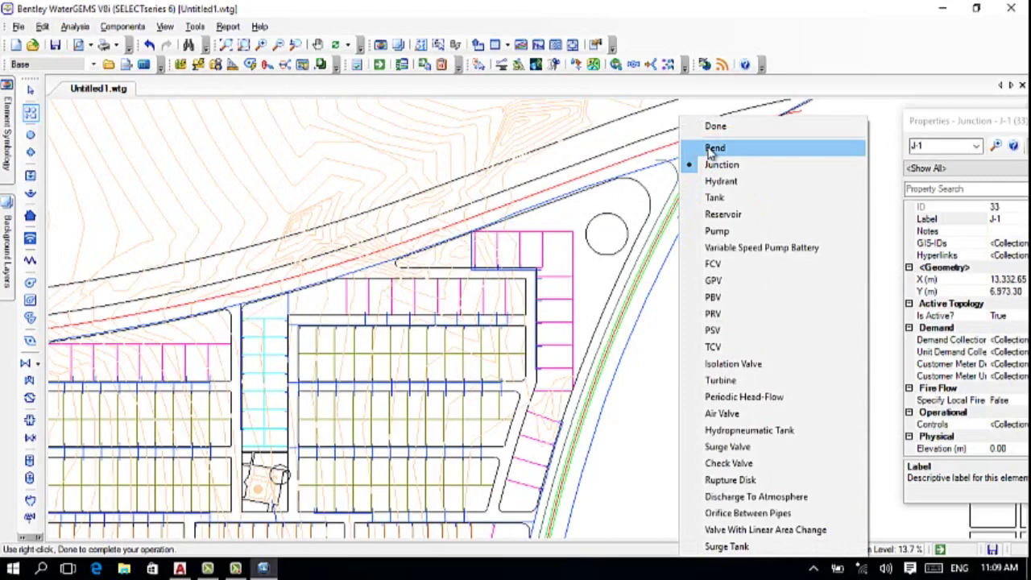
left_click(708, 147)
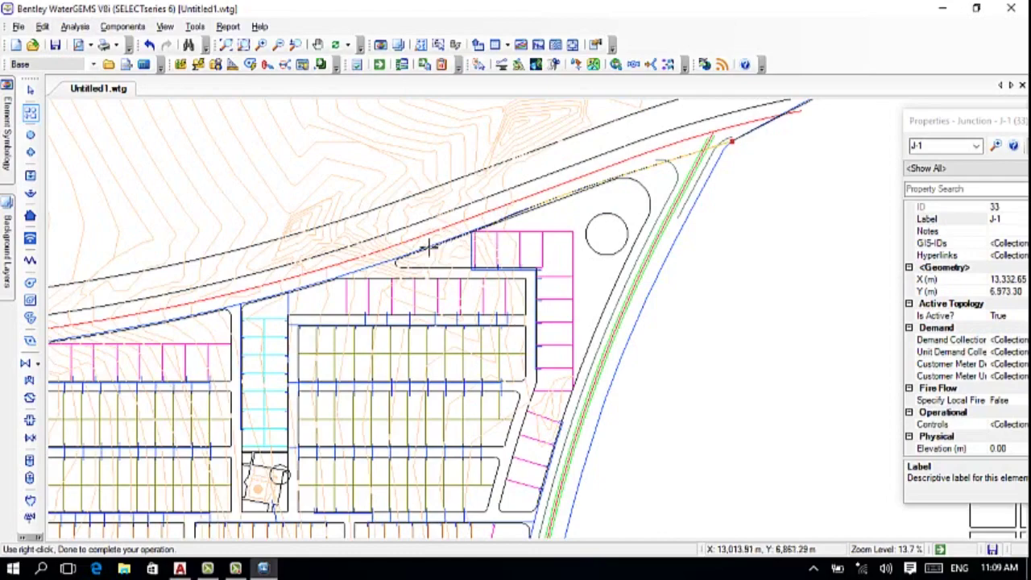
left_click_drag(359, 268, 451, 236)
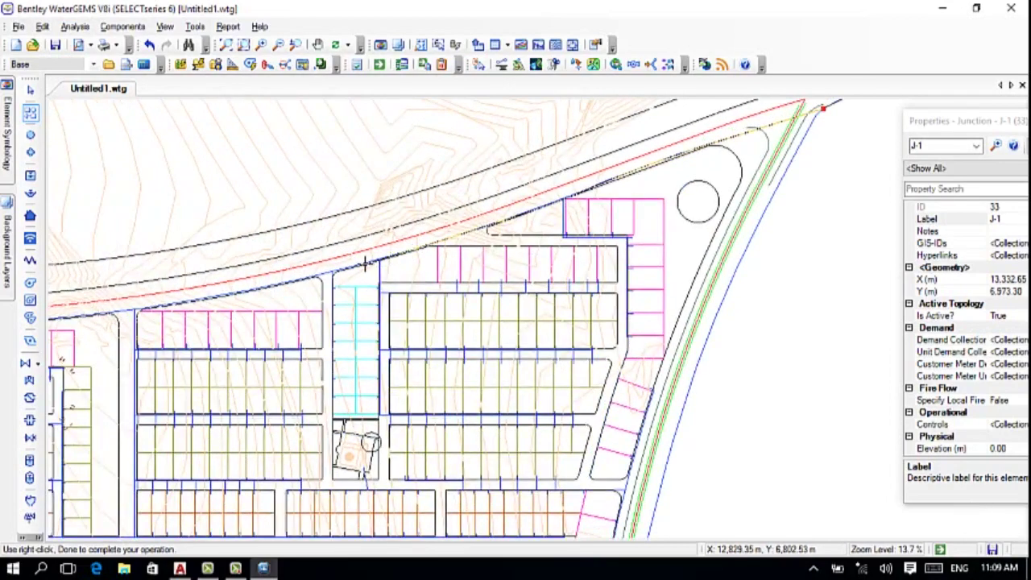
left_click_drag(358, 266, 507, 243)
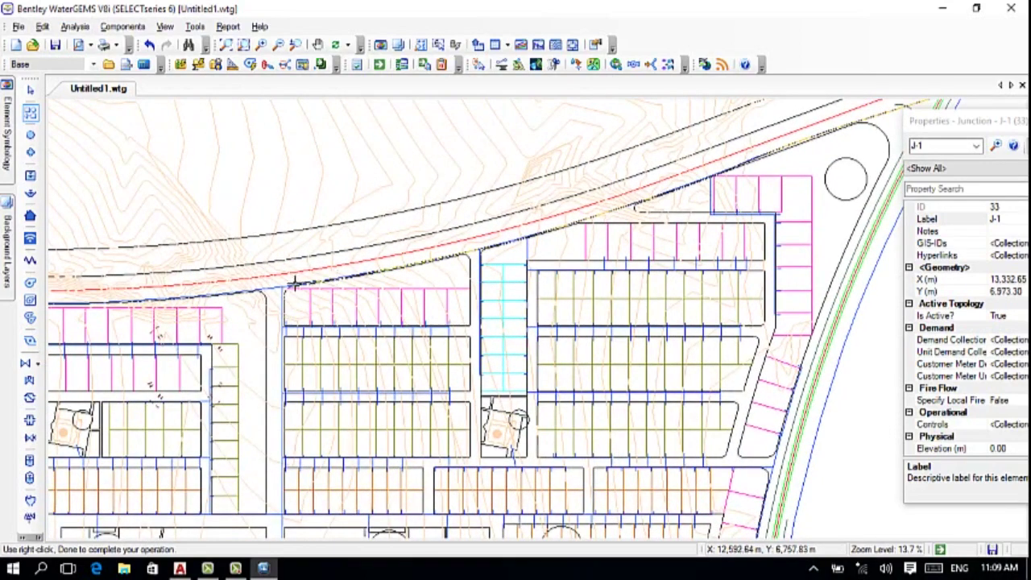
left_click_drag(292, 283, 371, 256)
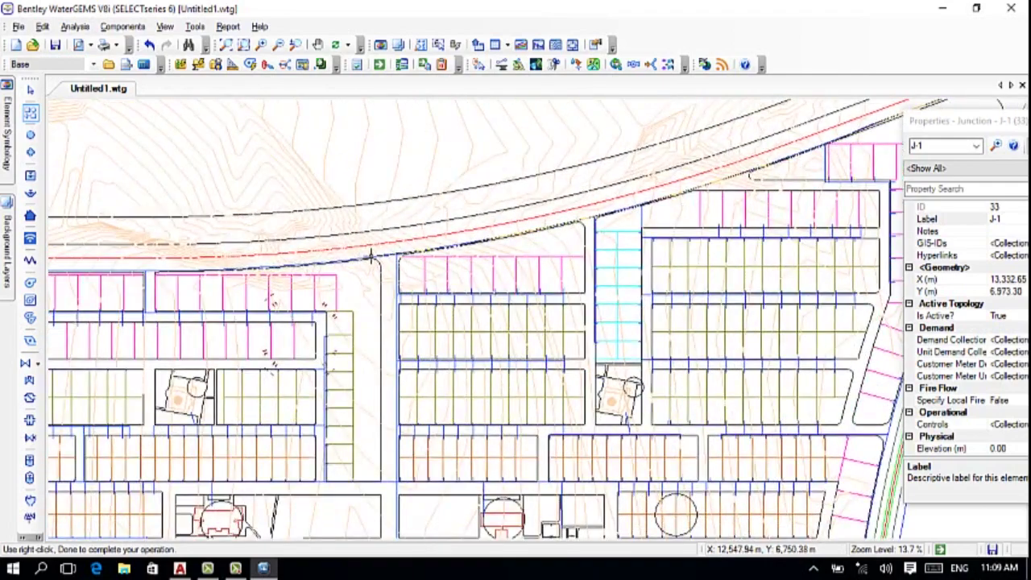
scroll(371, 256, "down", 2)
scroll(384, 253, "up", 5)
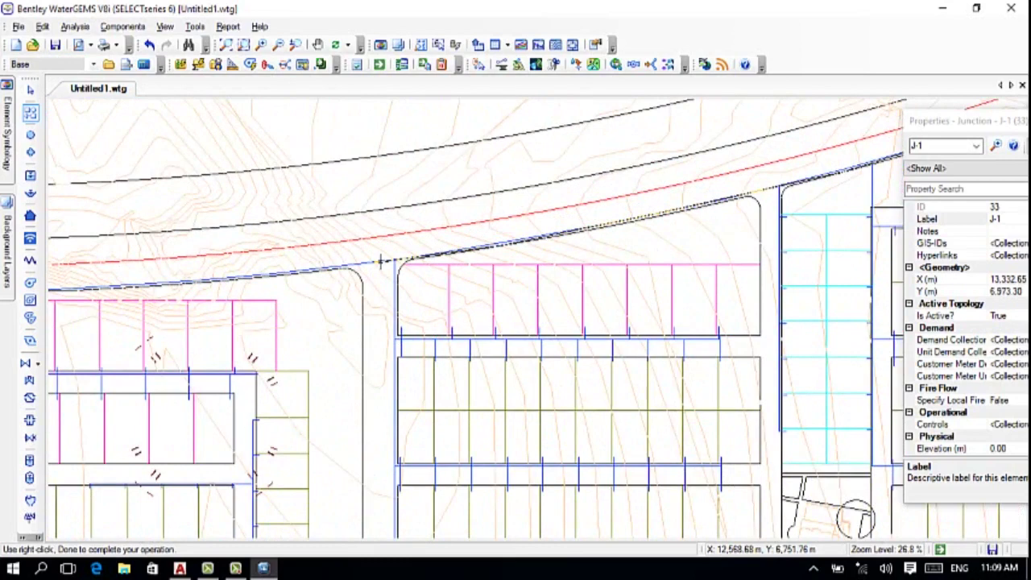
right_click(385, 269)
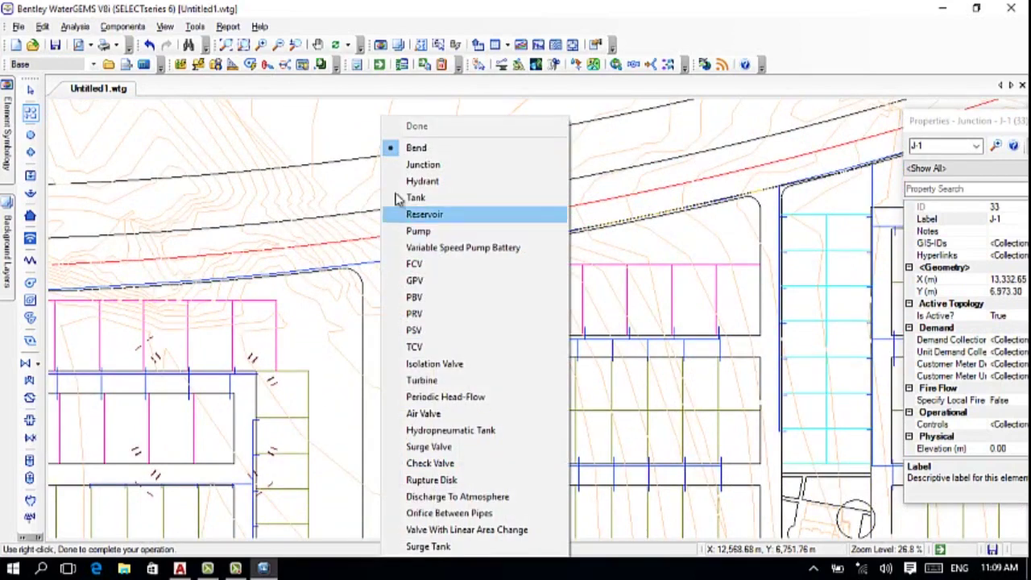
left_click(419, 165)
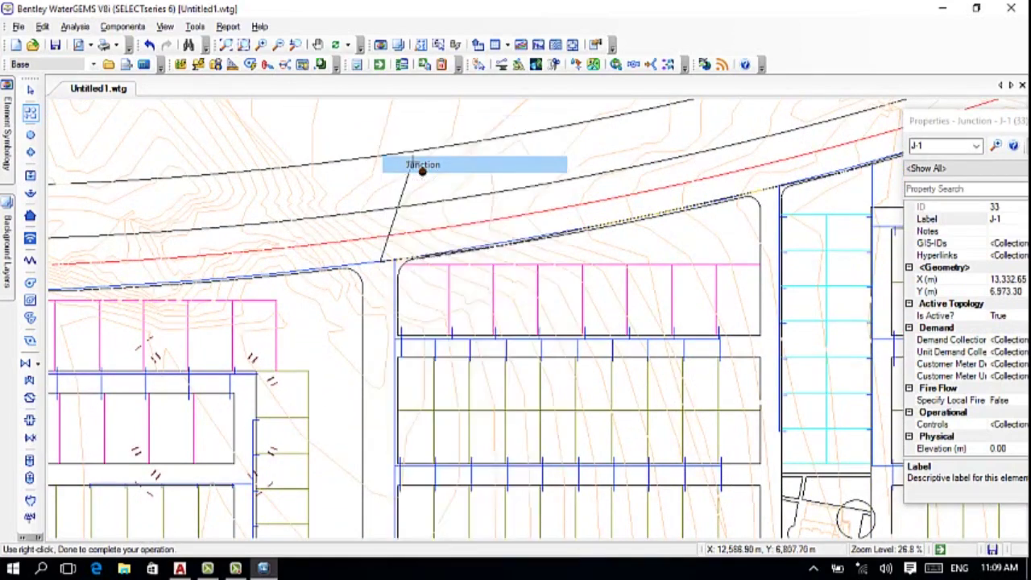
left_click(384, 260)
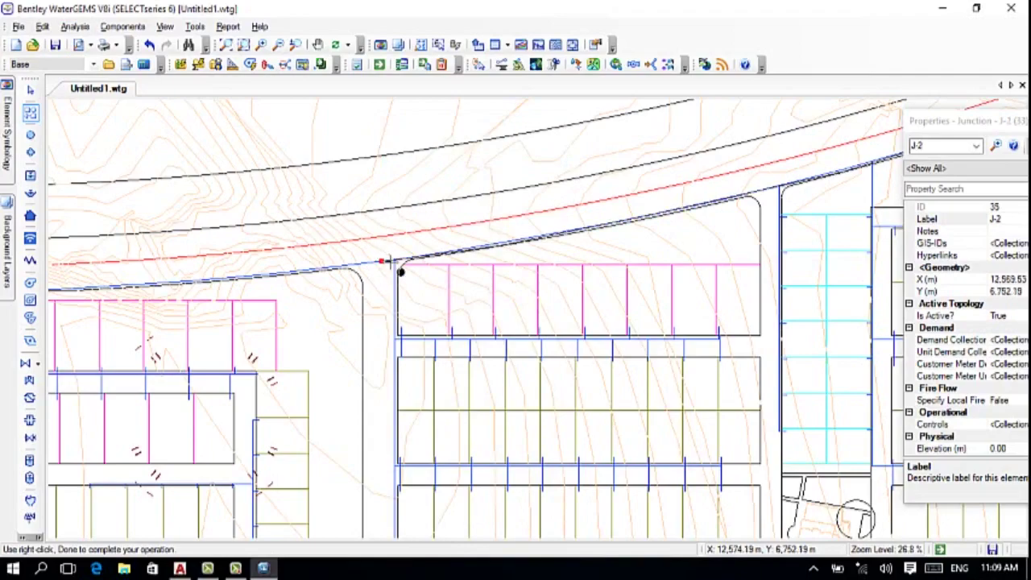
- Try to trace a pipe with bends from the side-street junction along the blue line and around the upper-left corner of the plots
scroll(383, 271, "down", 4)
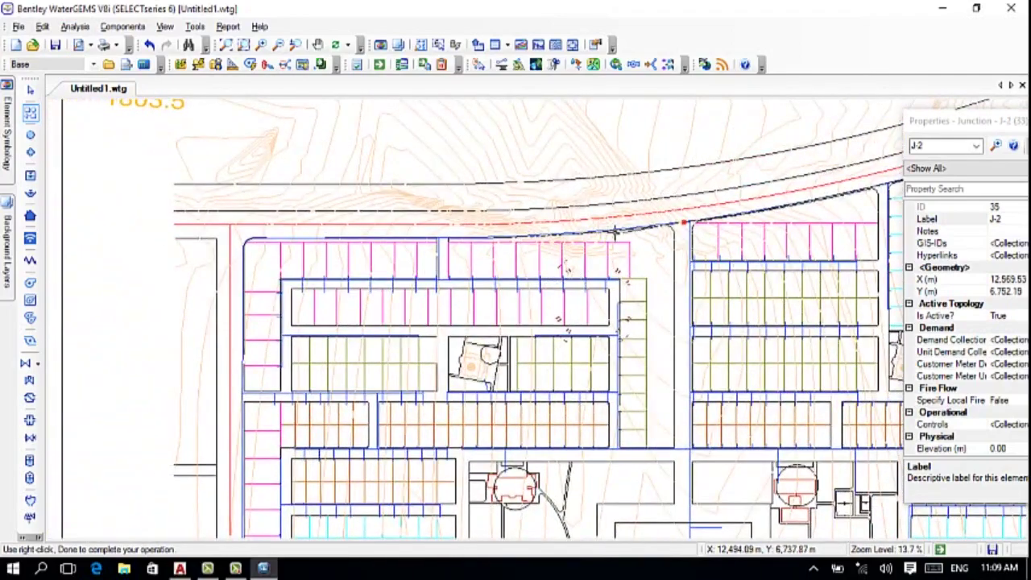
right_click(599, 234)
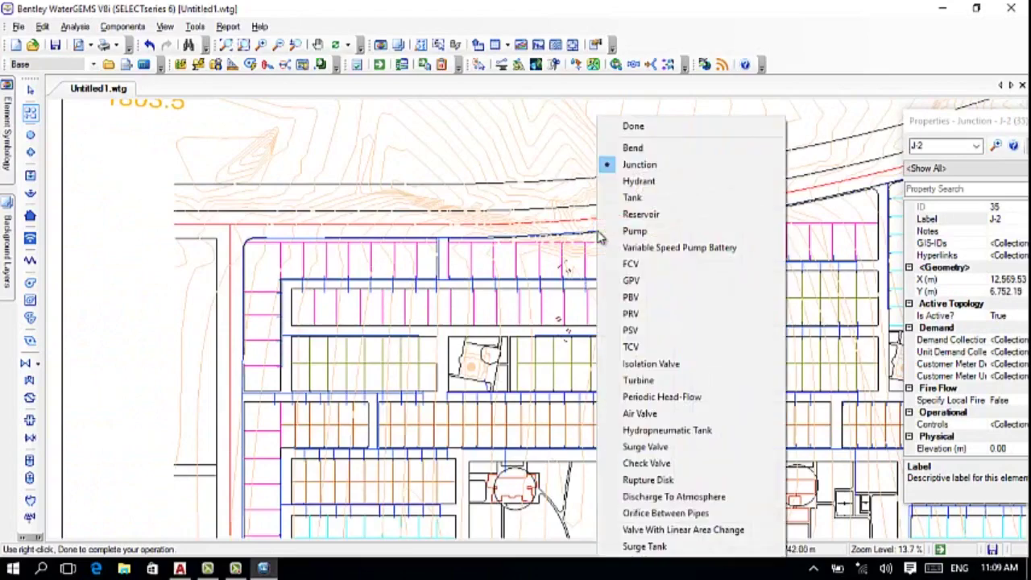
left_click(626, 145)
scroll(610, 229, "up", 4)
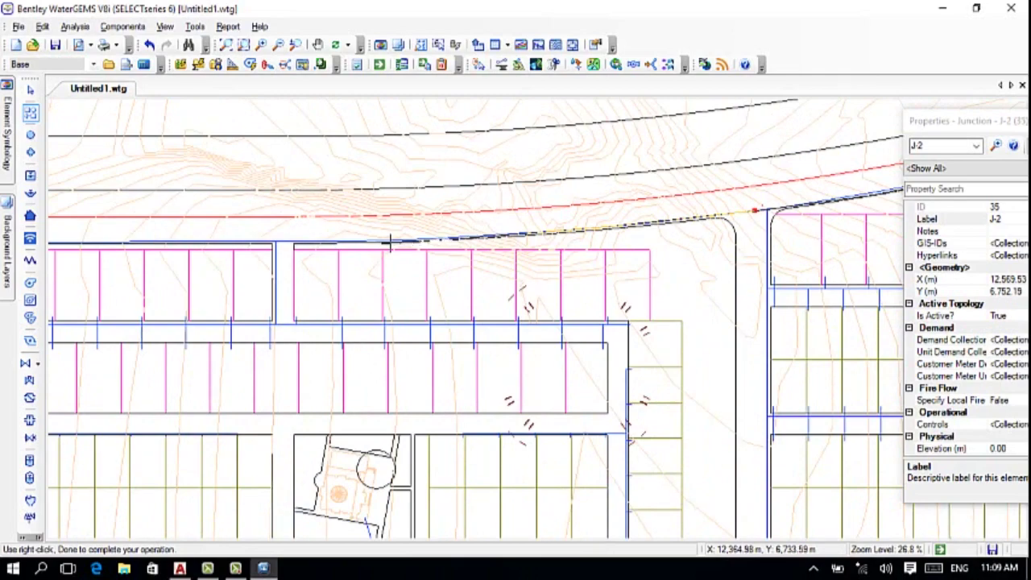
left_click_drag(391, 239, 542, 215)
scroll(542, 215, "down", 2)
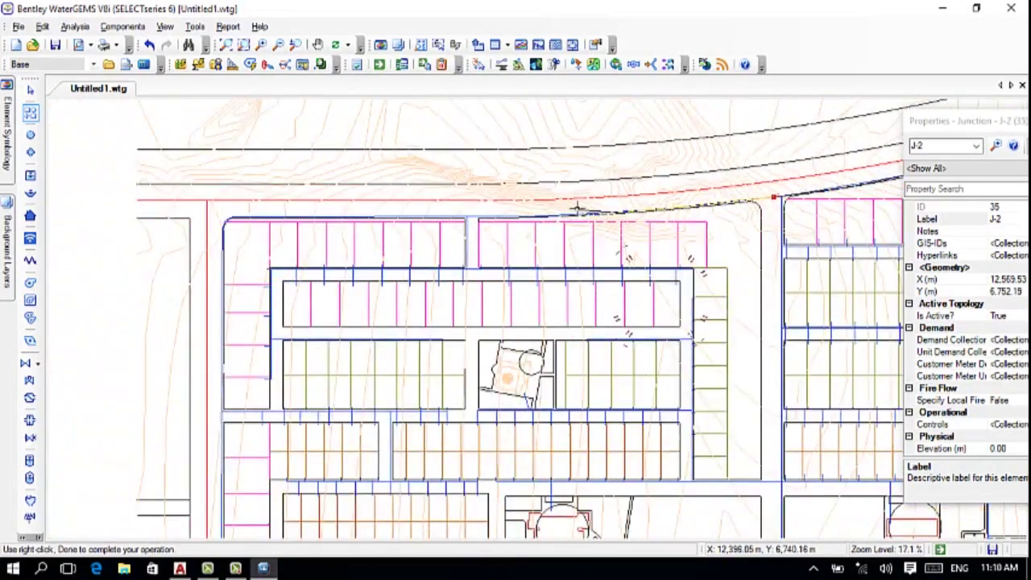
left_click_drag(577, 213, 545, 229)
scroll(546, 229, "up", 2)
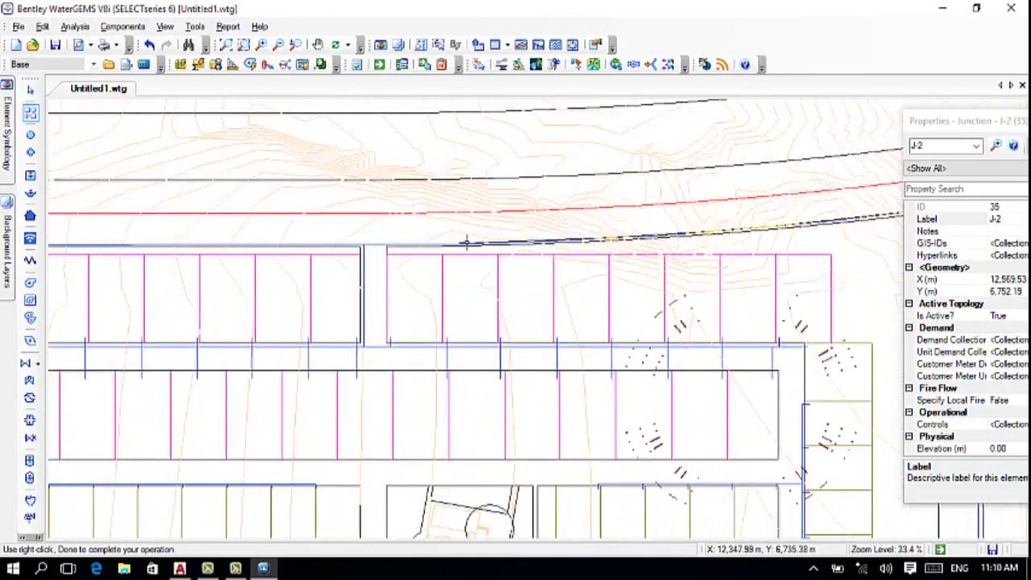
left_click_drag(417, 242, 489, 218)
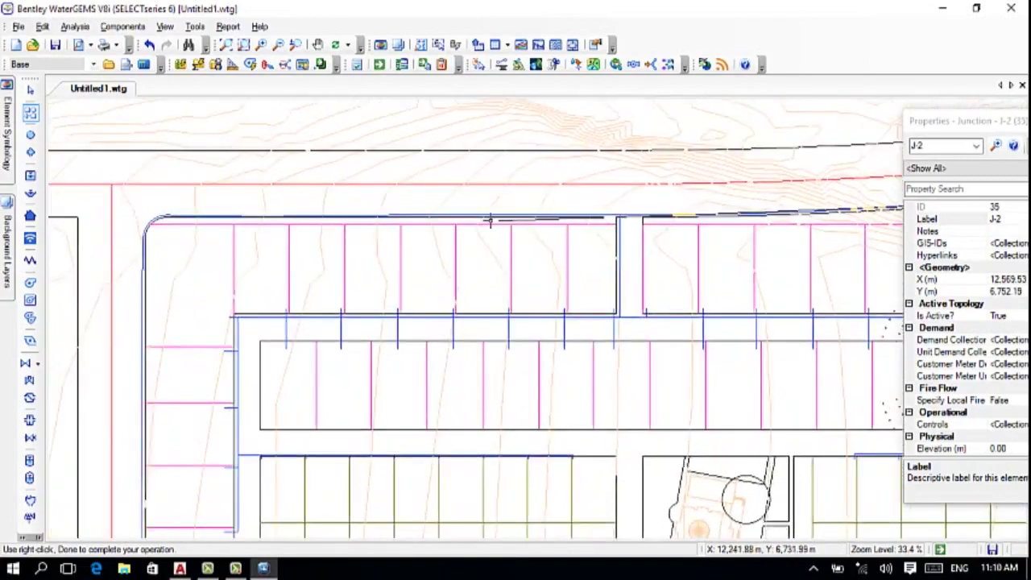
left_click_drag(402, 219, 628, 212)
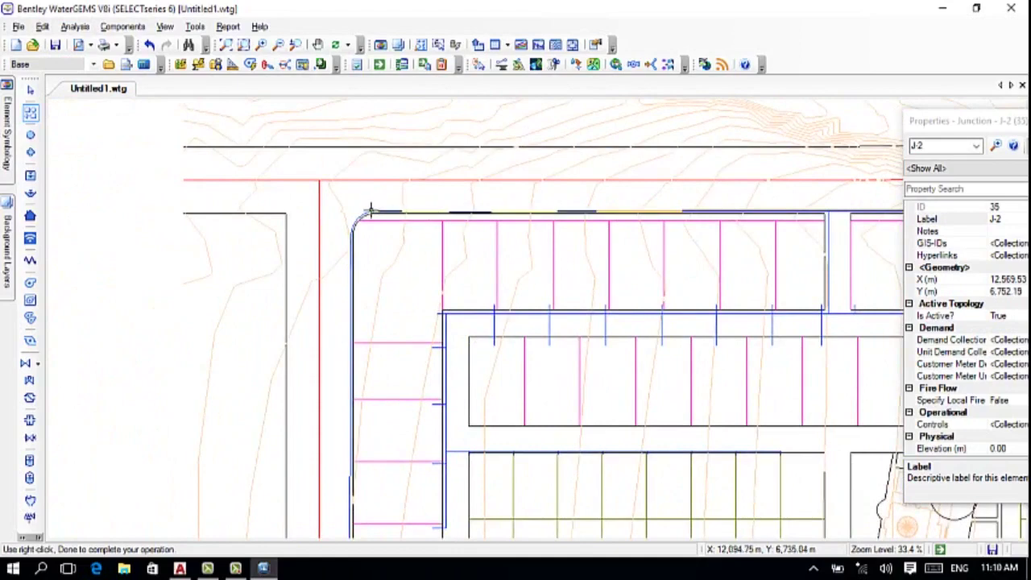
left_click_drag(370, 211, 465, 178)
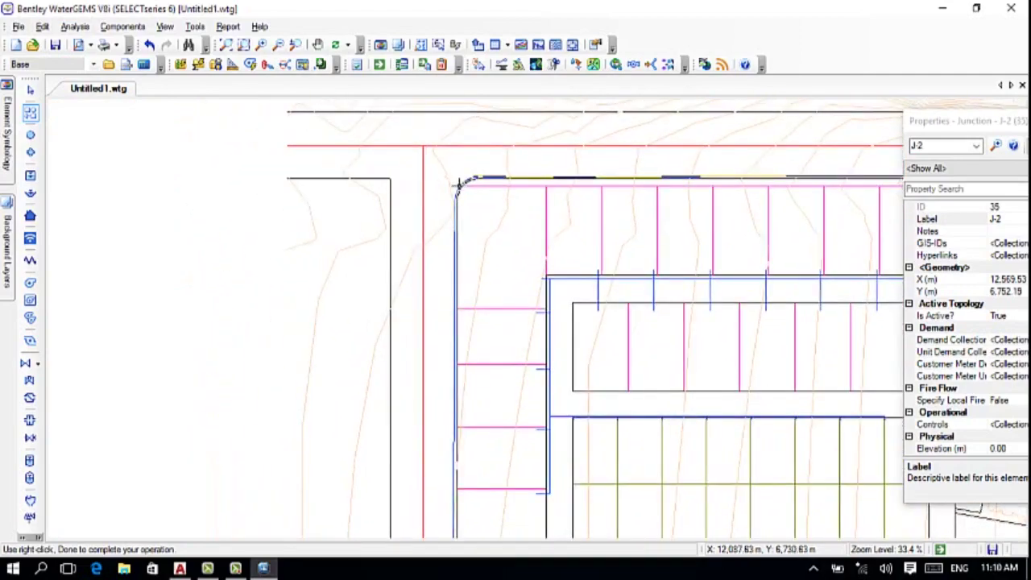
left_click(457, 195)
left_click(454, 196)
- Undo the last added pipe, between the fork junction and the side-street junction
key("ctrl+z")
scroll(616, 161, "down", 2)
scroll(657, 195, "down", 3)
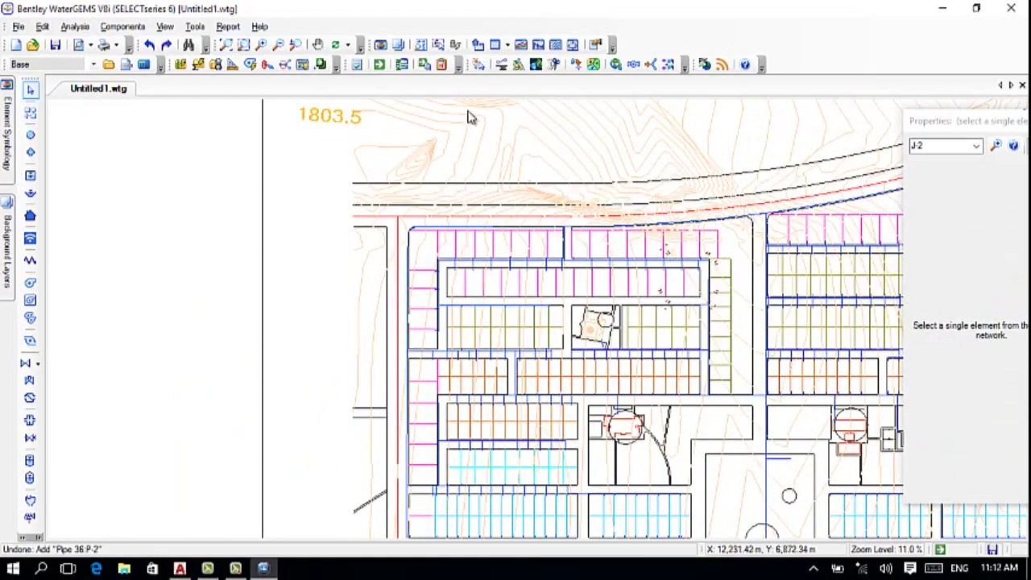
- Try to lay a pipe from junction J-2 at the wide side street to a junction on the blue line beside the main road
scroll(773, 220, "up", 1)
scroll(771, 220, "up", 7)
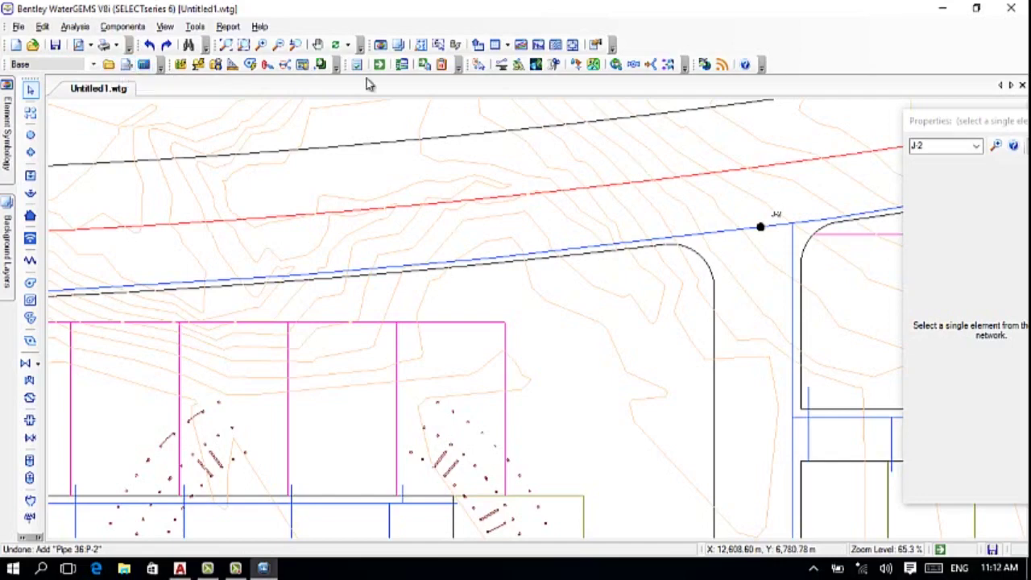
scroll(539, 276, "down", 2)
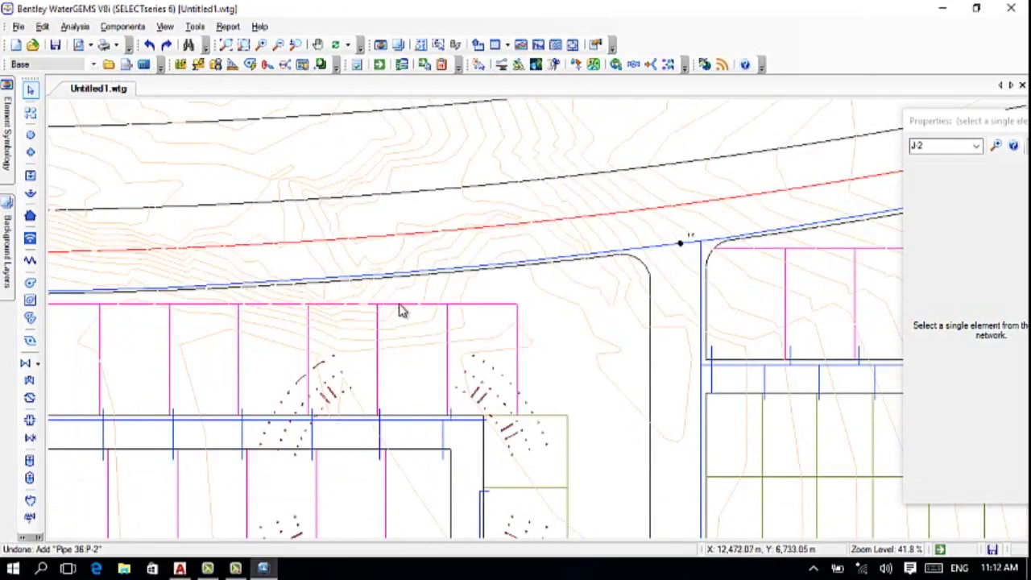
scroll(512, 261, "down", 1)
scroll(737, 255, "down", 2)
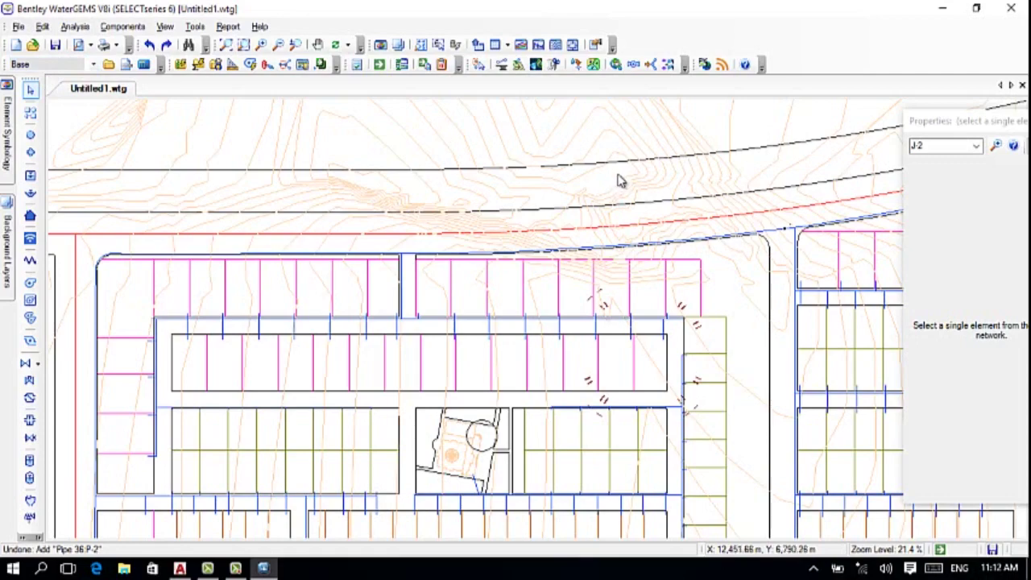
left_click(30, 112)
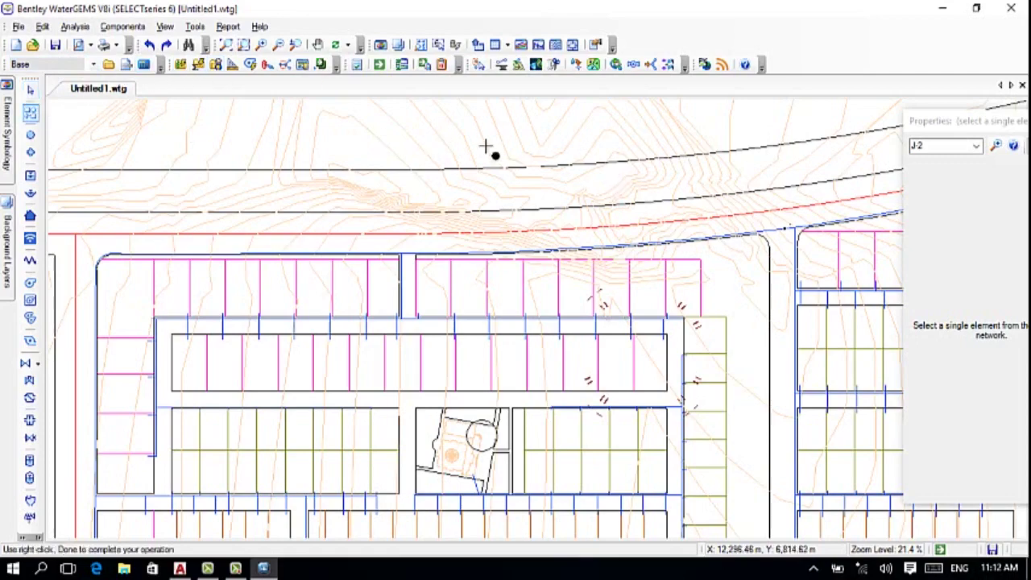
scroll(788, 239, "up", 6)
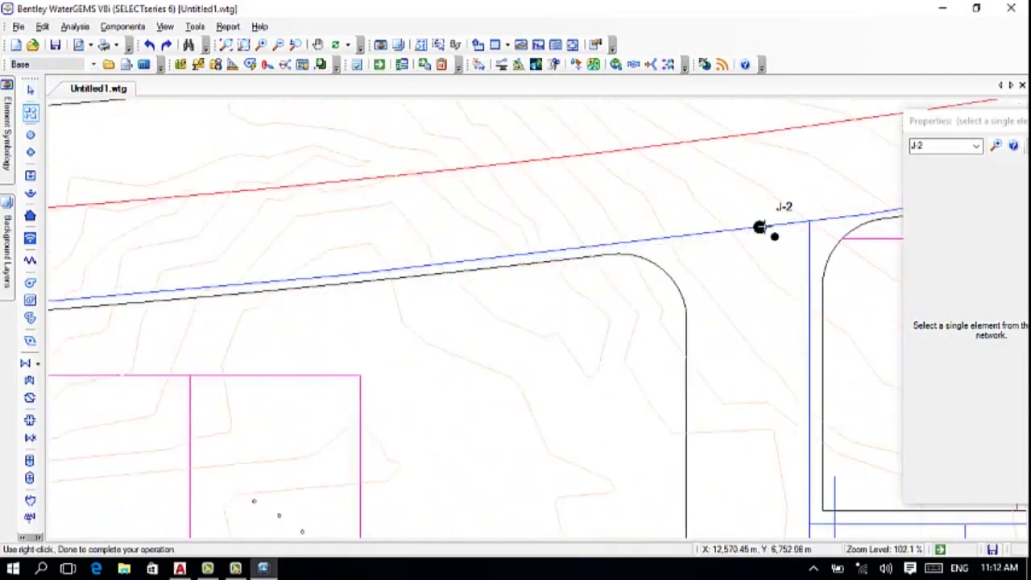
left_click(755, 227)
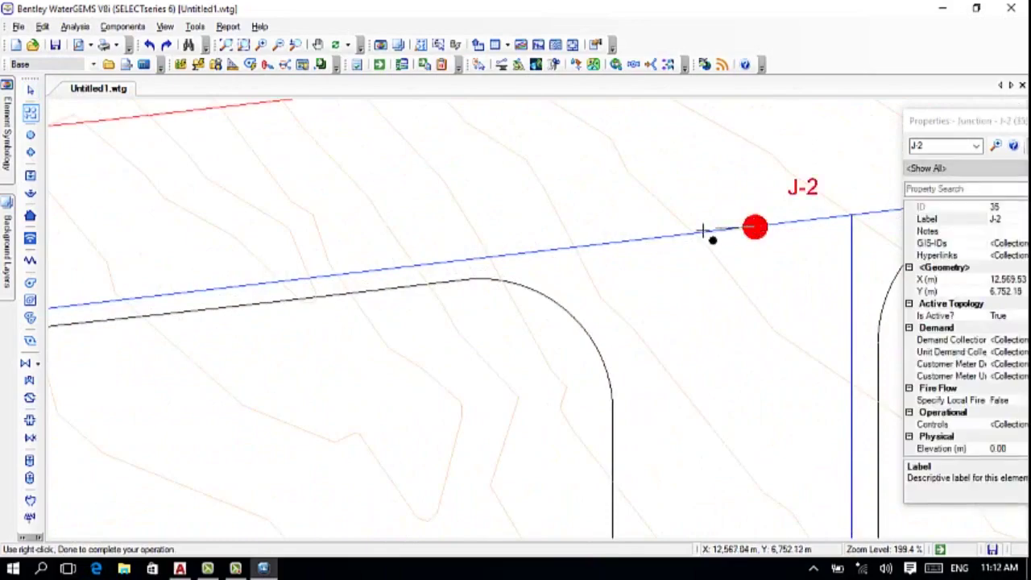
scroll(477, 233, "down", 2)
scroll(427, 238, "down", 2)
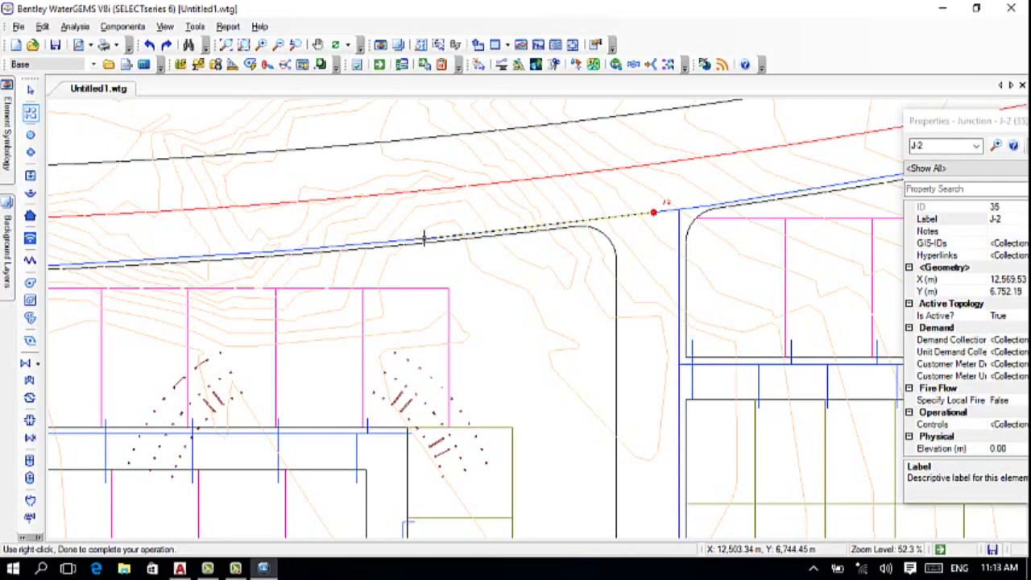
left_click(423, 236)
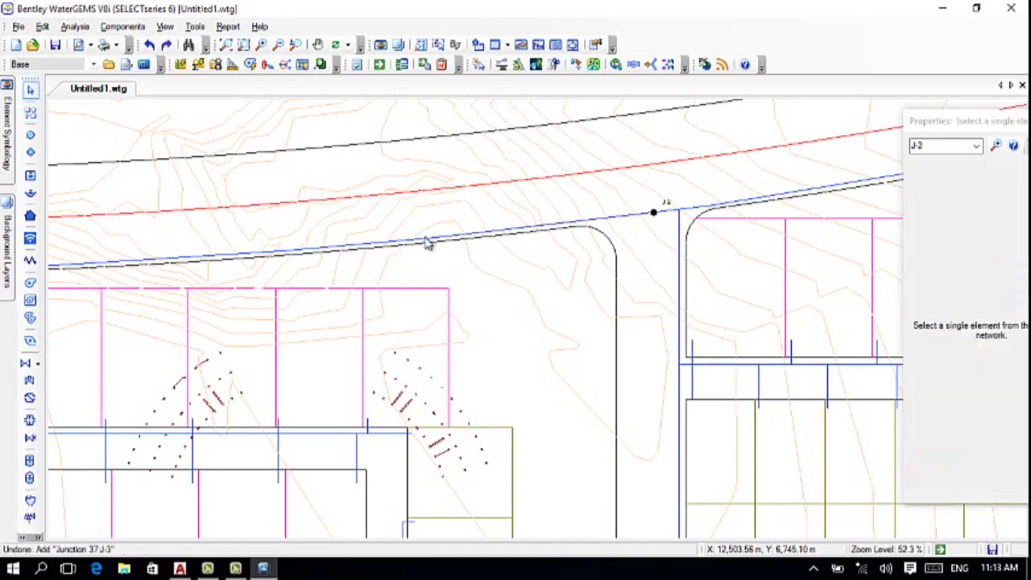
- Draw a pipe with bends from J-2 along the blue line beside the main road, ending in a junction at the plots' upper-left corner
left_click(34, 113)
left_click(653, 211)
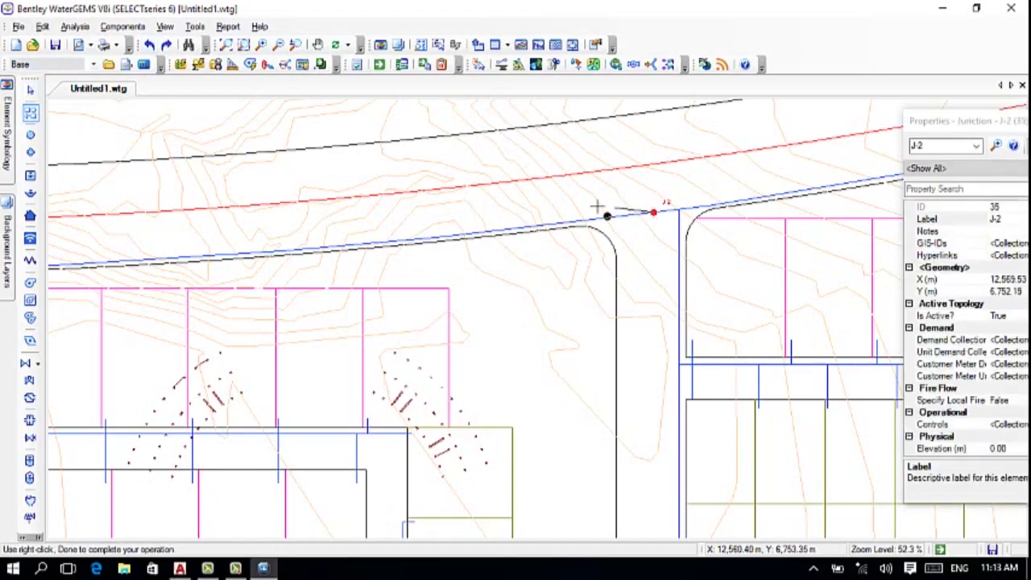
scroll(585, 208, "down", 3)
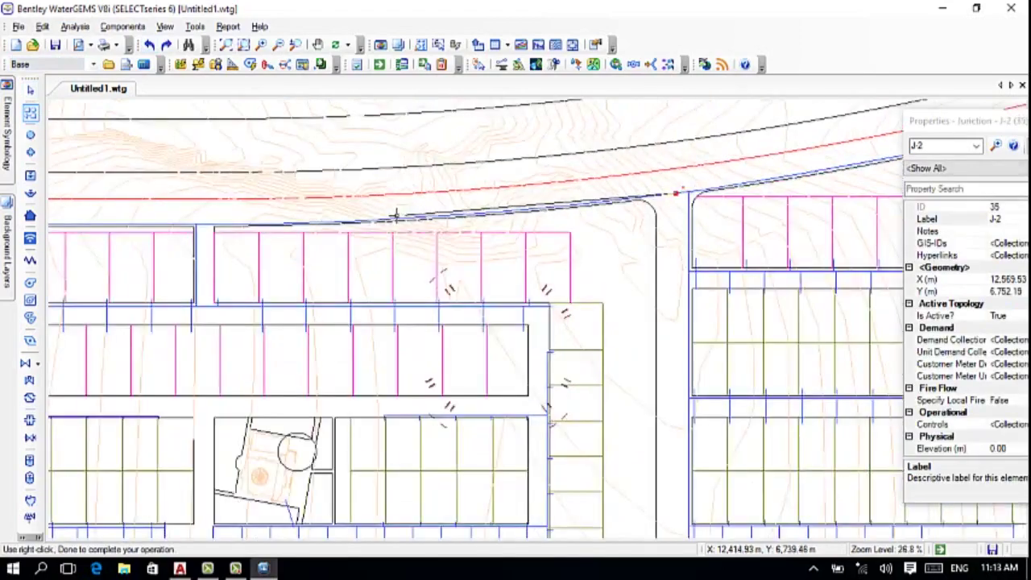
right_click(521, 209)
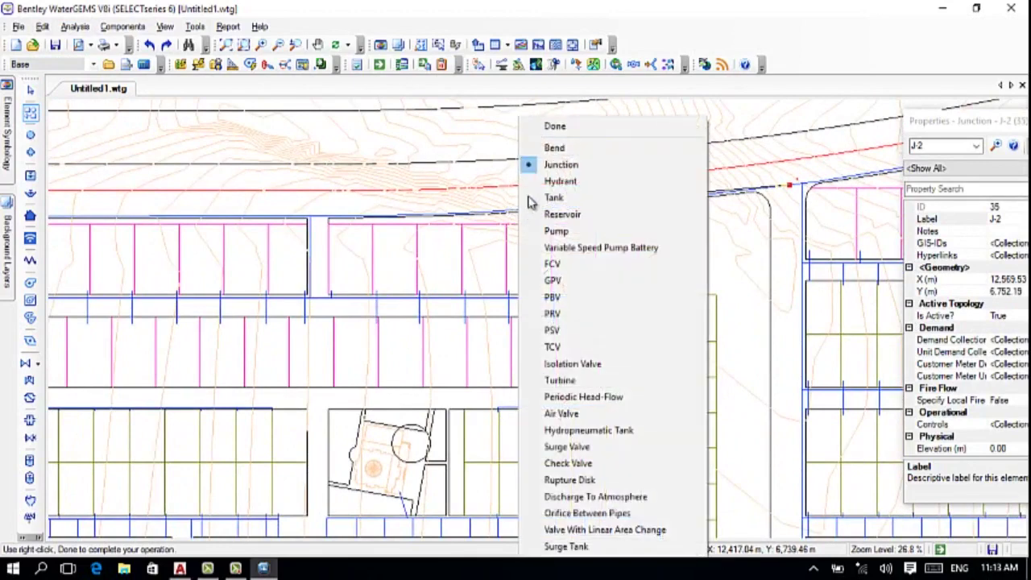
left_click(538, 145)
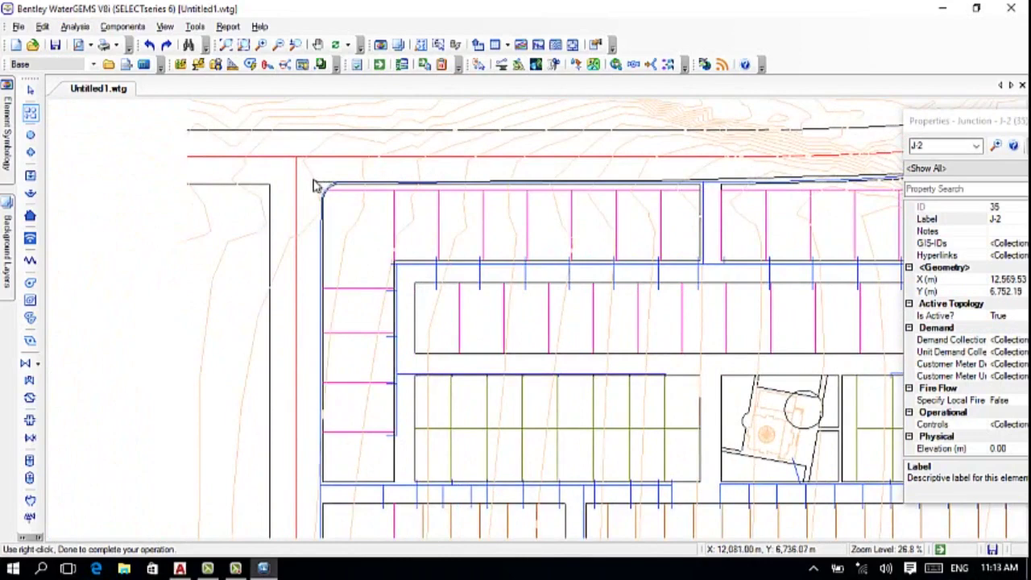
right_click(315, 185)
left_click(355, 164)
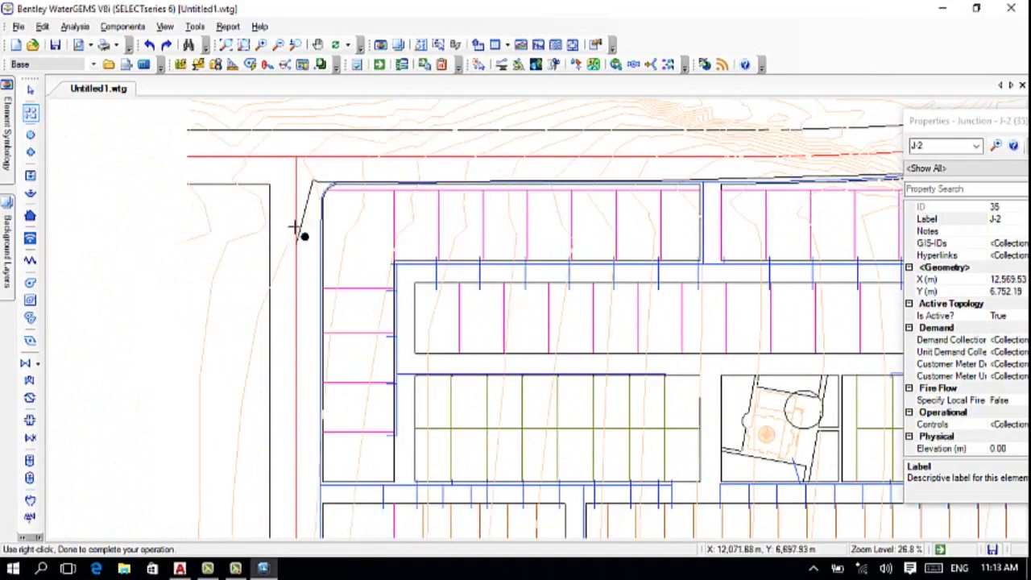
left_click(315, 183)
- Place a junction at the plots' lower-left corner with a pipe from the upper-left corner junction, and undo only that pipe
scroll(305, 280, "down", 5)
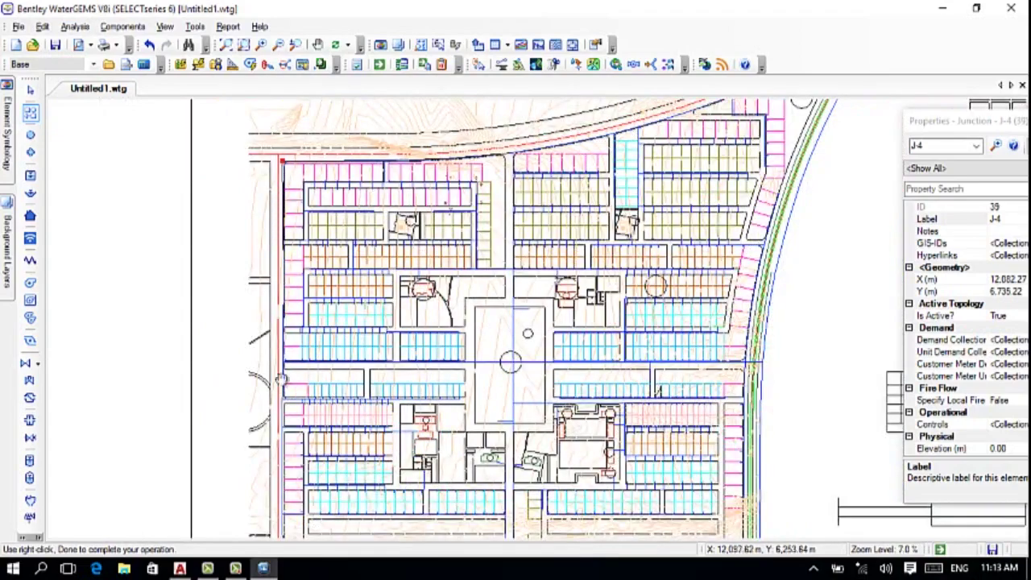
scroll(286, 389, "down", 5)
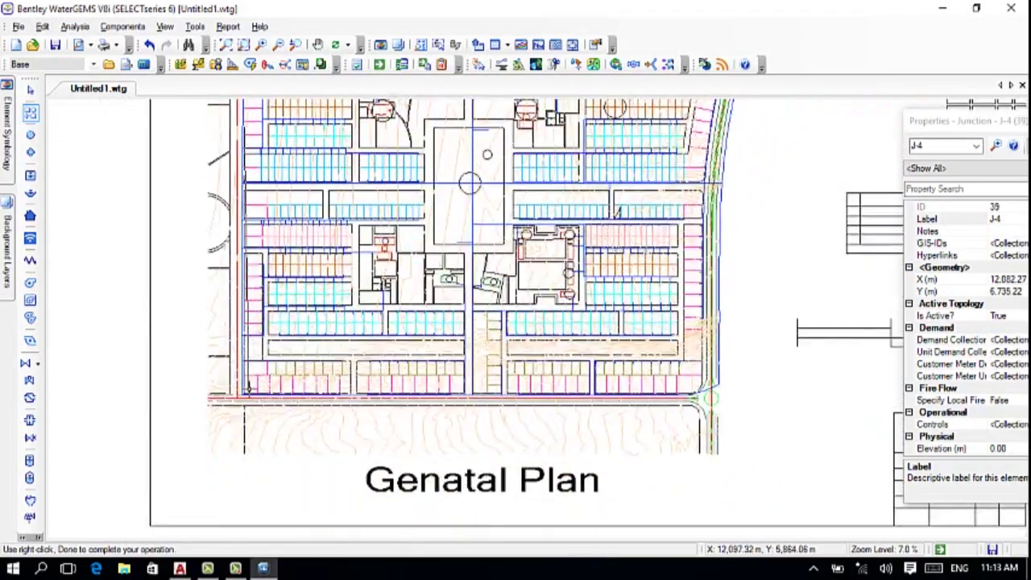
scroll(248, 390, "up", 5)
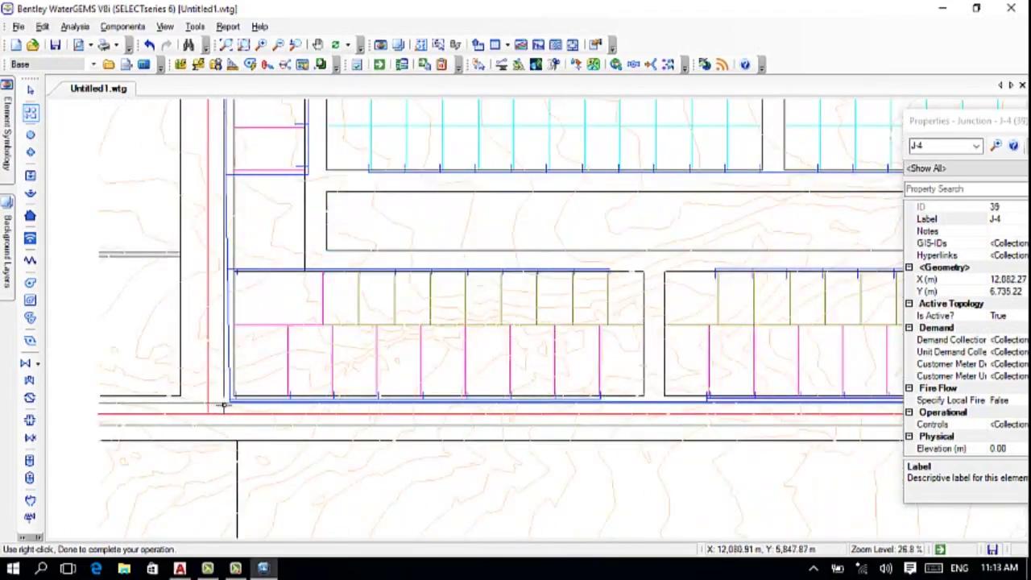
scroll(233, 410, "down", 3)
scroll(483, 407, "up", 3)
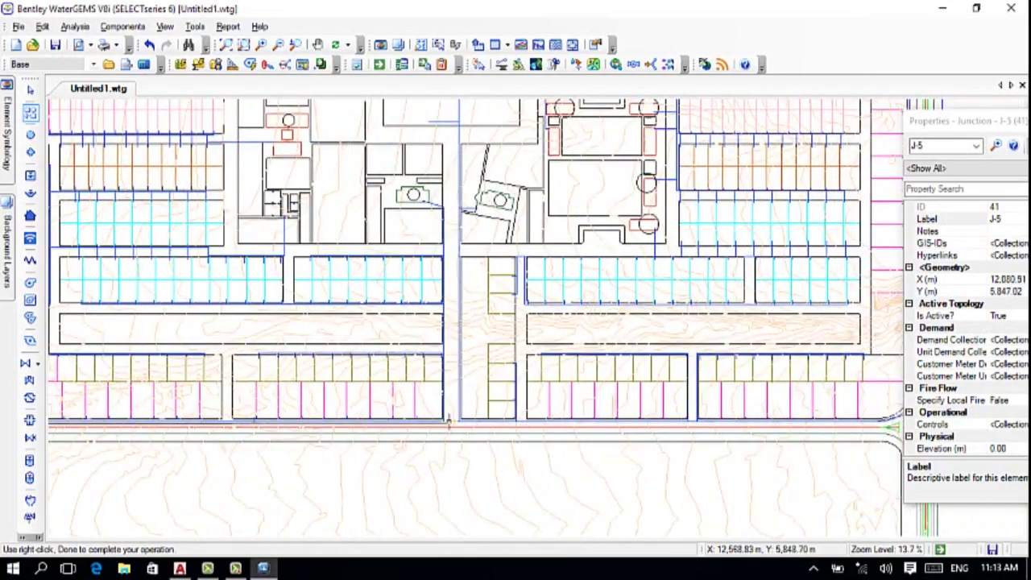
scroll(463, 426, "down", 3)
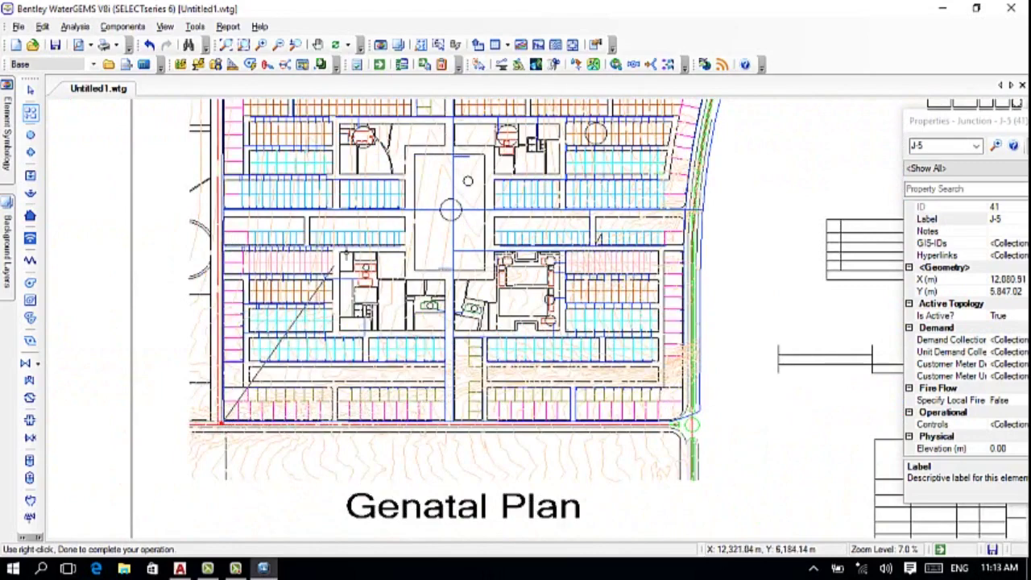
key("ctrl+z")
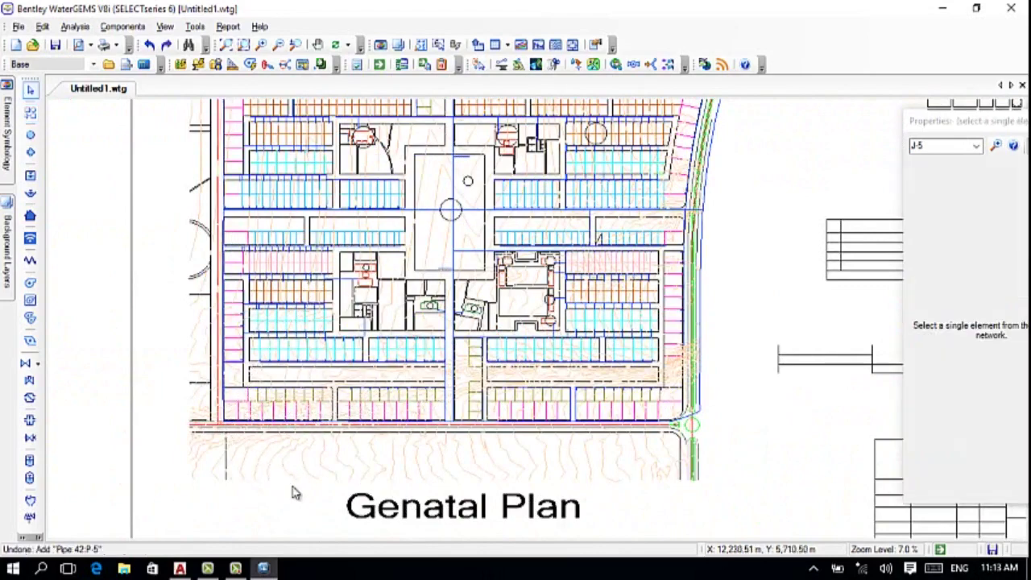
- Lay a pipe from the upper-left corner junction J-4 down the plots' left edge to a new junction at the central cross street
scroll(243, 306, "down", 3)
scroll(274, 359, "up", 6)
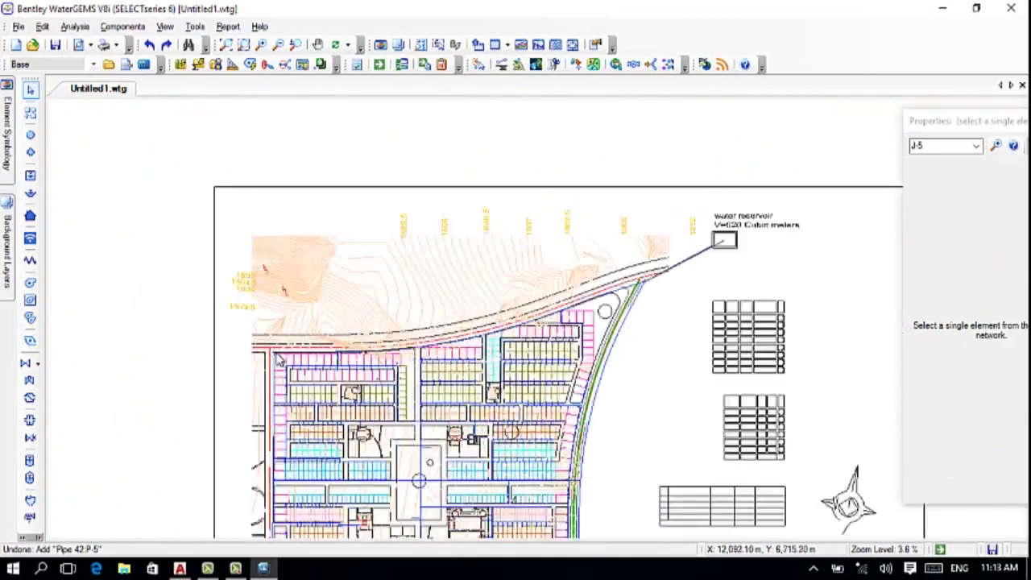
scroll(274, 359, "up", 6)
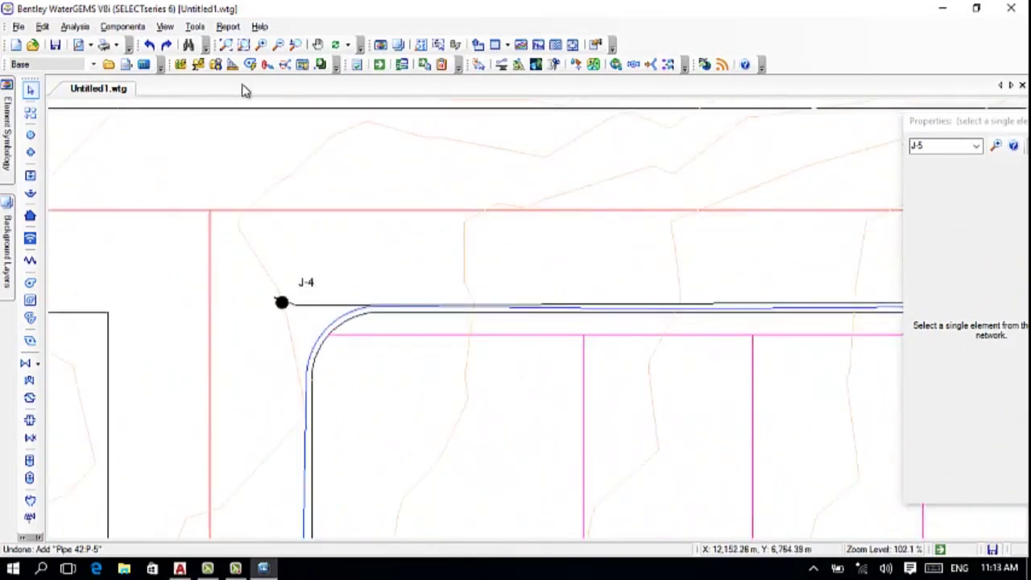
left_click(30, 114)
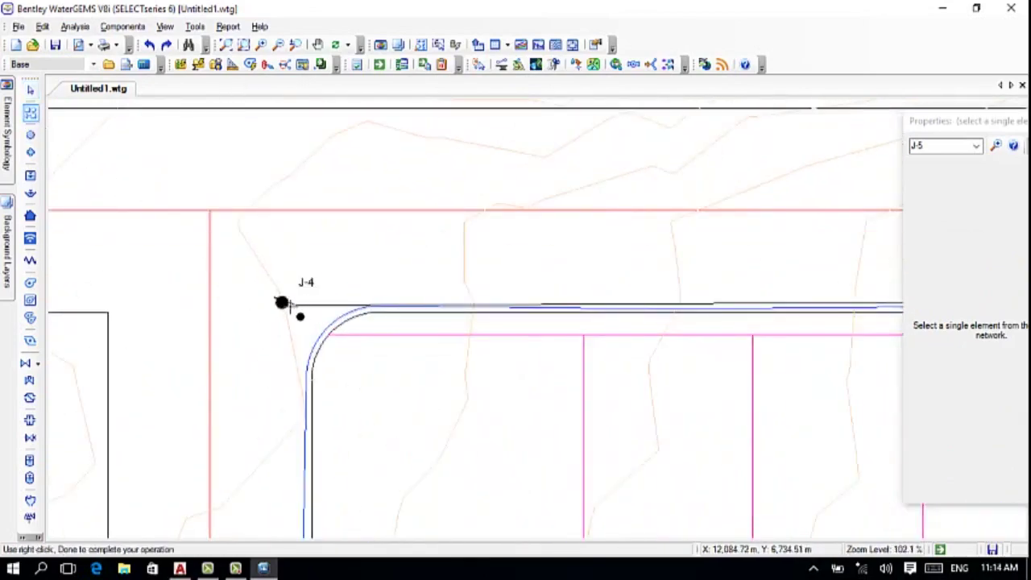
left_click(282, 303)
scroll(290, 402, "down", 4)
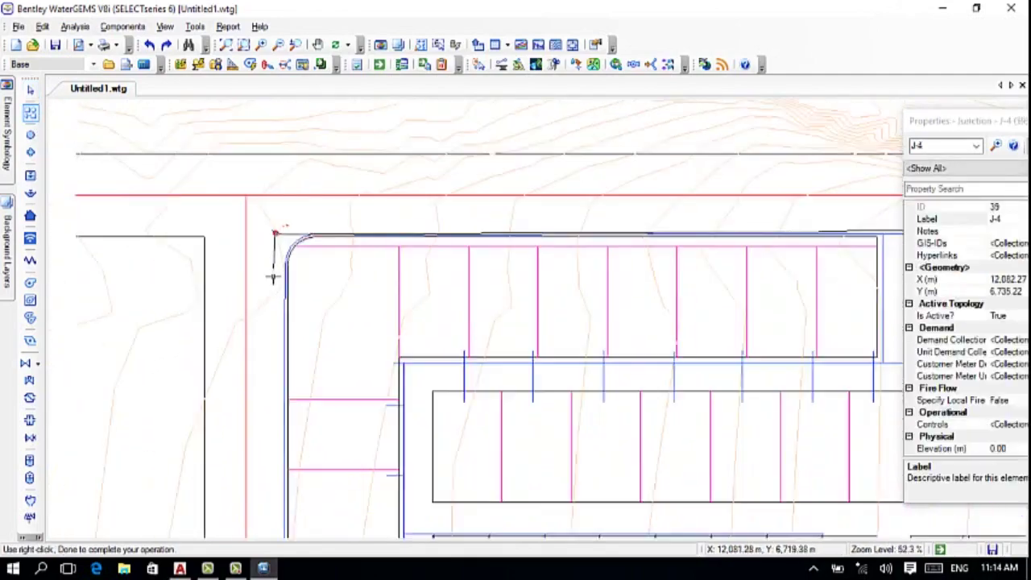
scroll(284, 431, "down", 3)
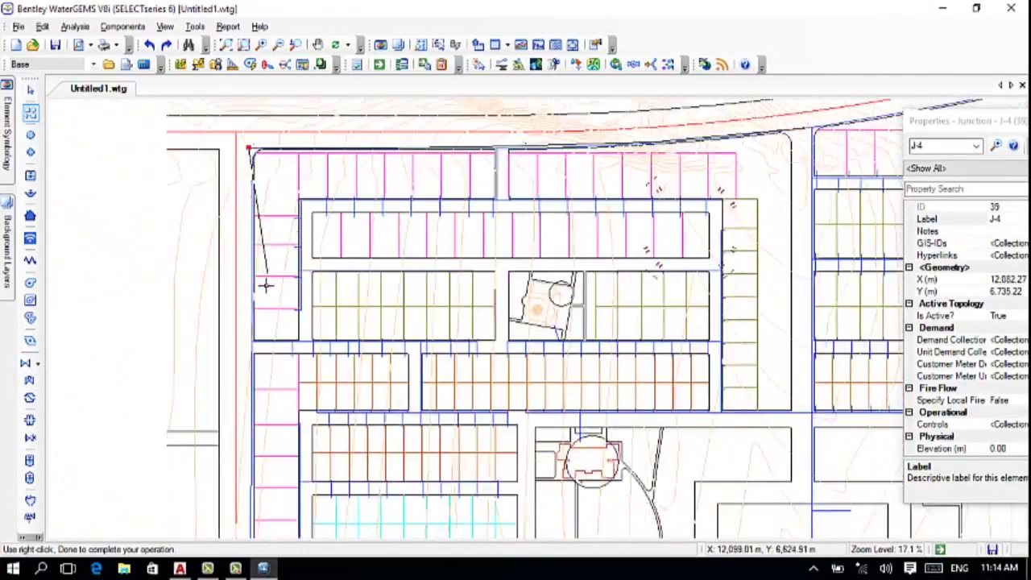
scroll(268, 393, "down", 4)
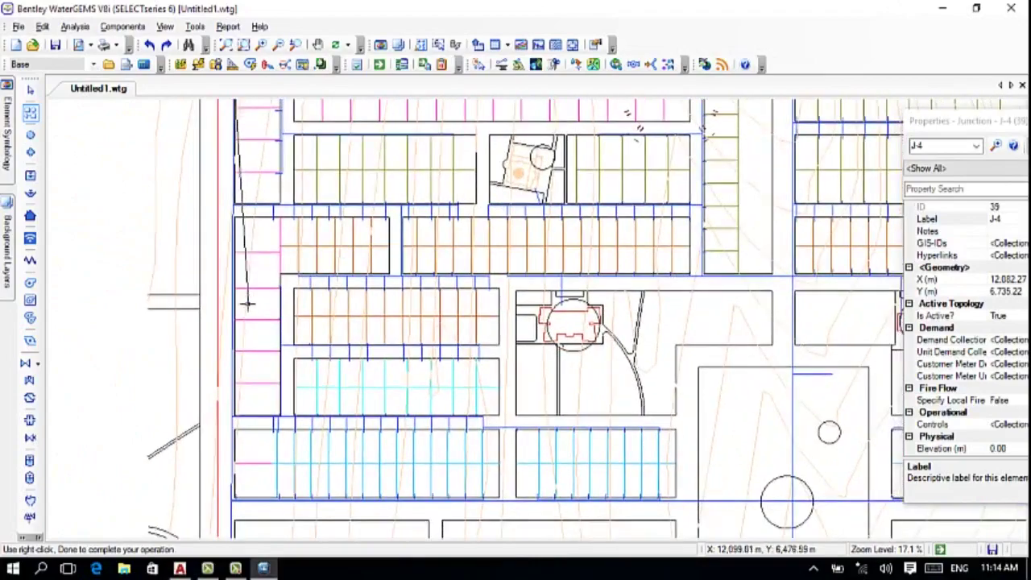
scroll(338, 264, "down", 4)
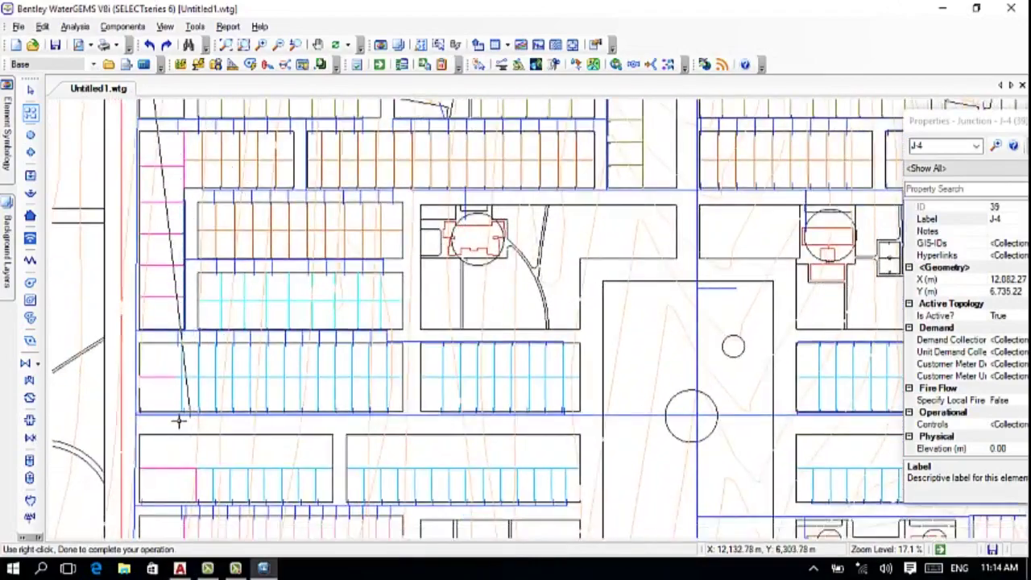
left_click(131, 427)
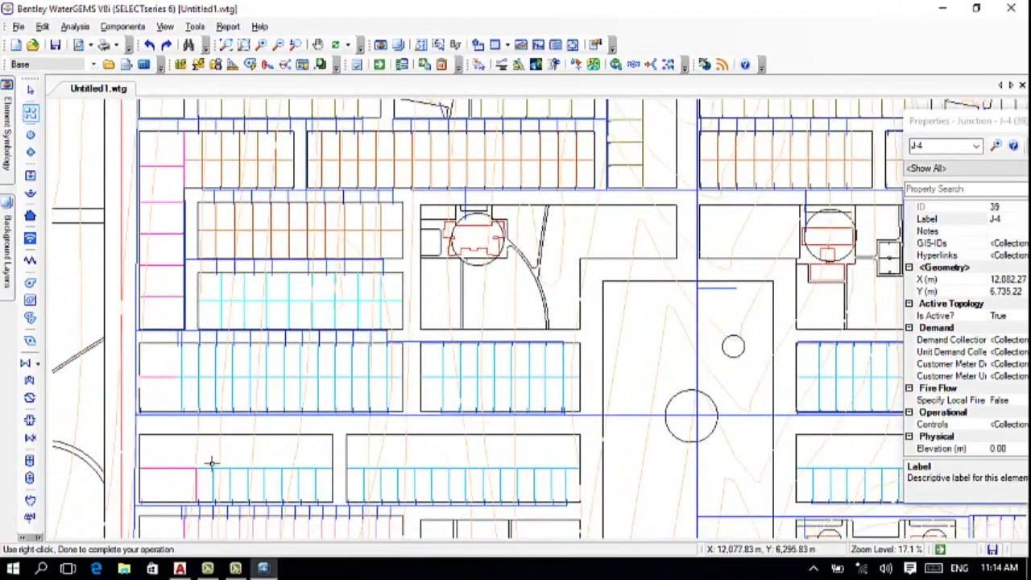
- Continue the pipe from the central cross-street junction down the plots' left edge to existing junction J-5 at the lower-left corner
scroll(249, 211, "down", 5)
scroll(249, 211, "down", 3)
scroll(258, 403, "down", 3)
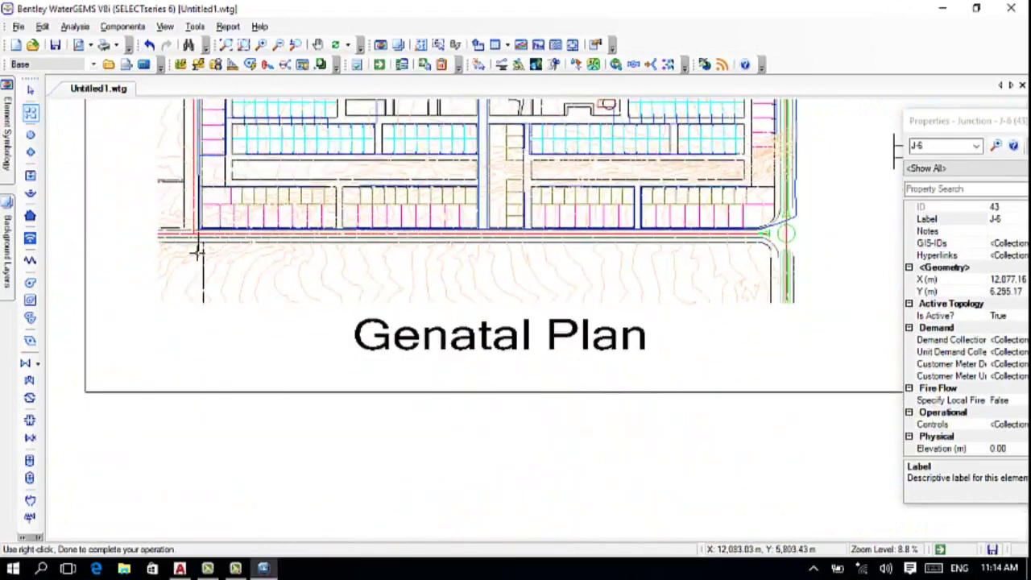
scroll(202, 216, "up", 3)
scroll(203, 216, "up", 5)
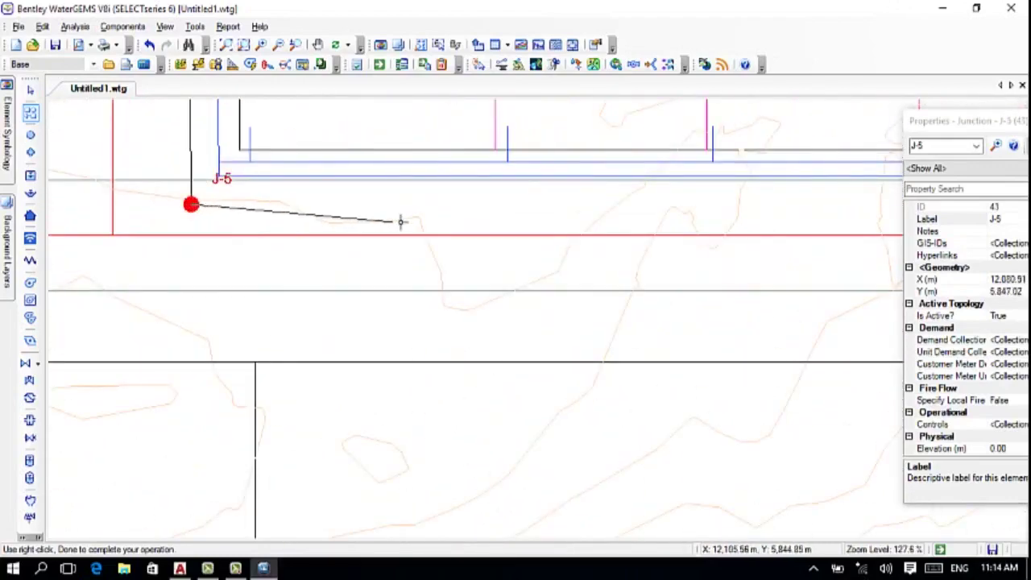
- Lay a pipe from J-5 along the lower edge road to a new junction at the wide central street
scroll(401, 221, "down", 4)
scroll(359, 349, "down", 2)
scroll(501, 366, "up", 1)
scroll(501, 367, "up", 2)
left_click(548, 357)
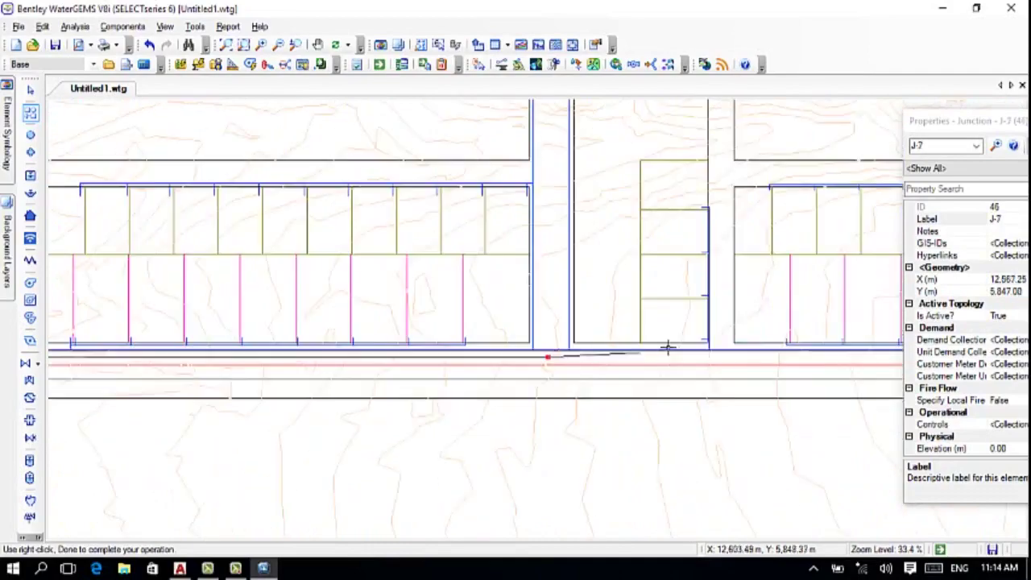
- Extend the pipe from the central street junction along the lower edge road to a new junction beside the lower-right roundabout
scroll(299, 380, "down", 2)
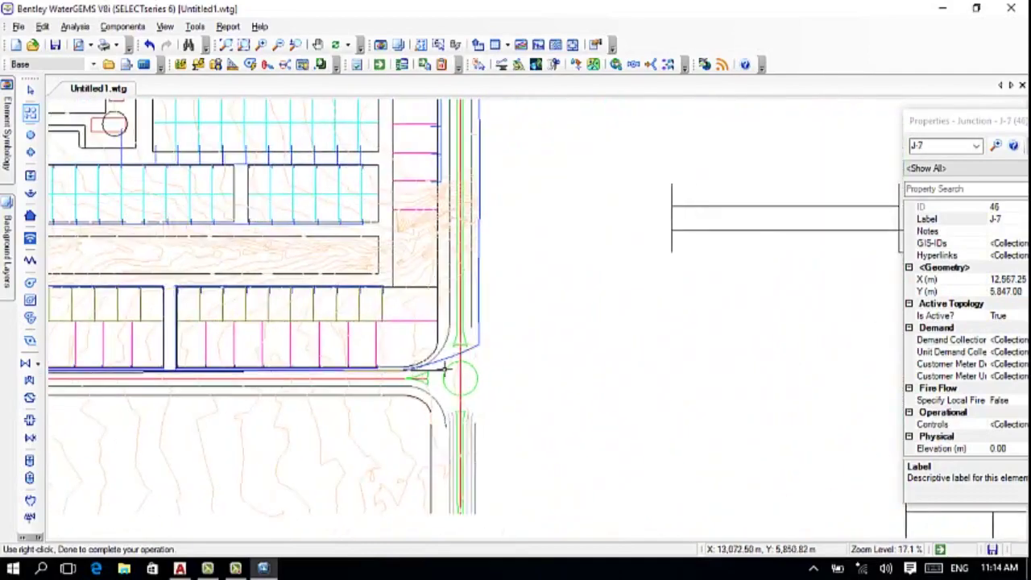
scroll(440, 366, "up", 1)
left_click(444, 359)
- Lay a pipe from the roundabout junction up the right-hand boundary road to a new junction at the central cross street
scroll(463, 282, "up", 1)
scroll(487, 202, "down", 1)
scroll(487, 202, "down", 3)
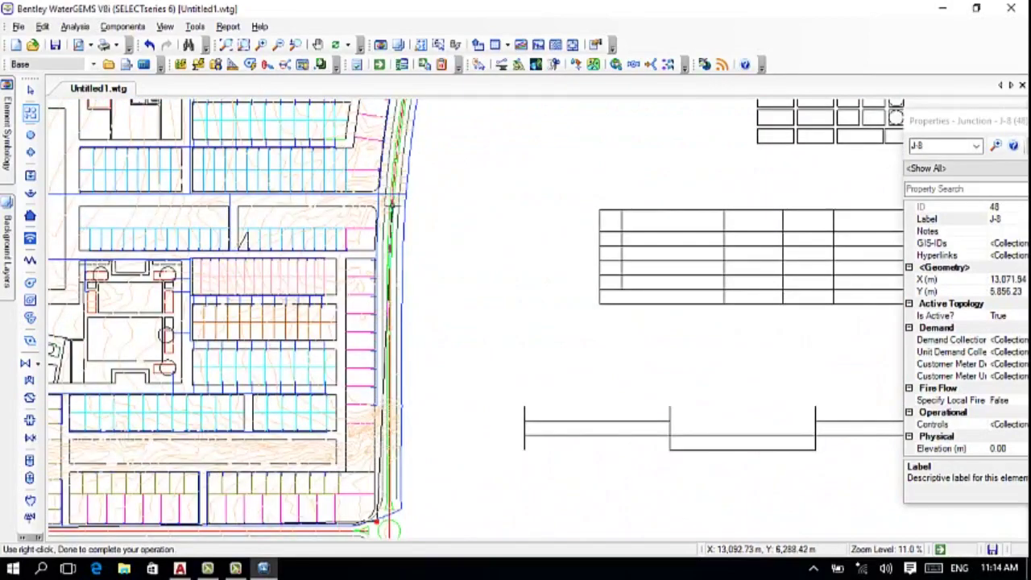
scroll(349, 339, "up", 7)
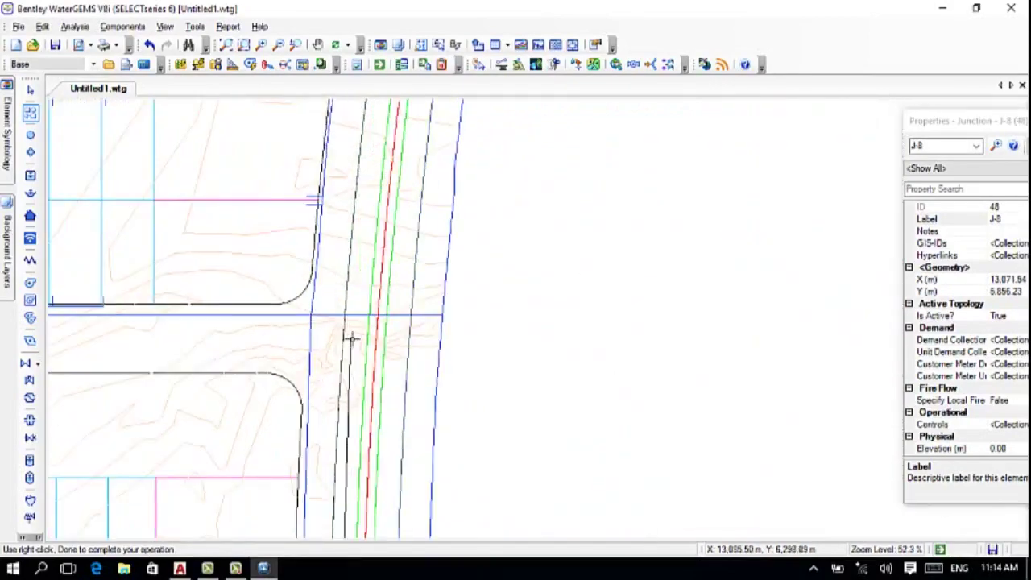
- Lay a pipe with bends from J-9 up the curved right-hand boundary road to existing junction J-1 and finish the run
scroll(357, 312, "down", 7)
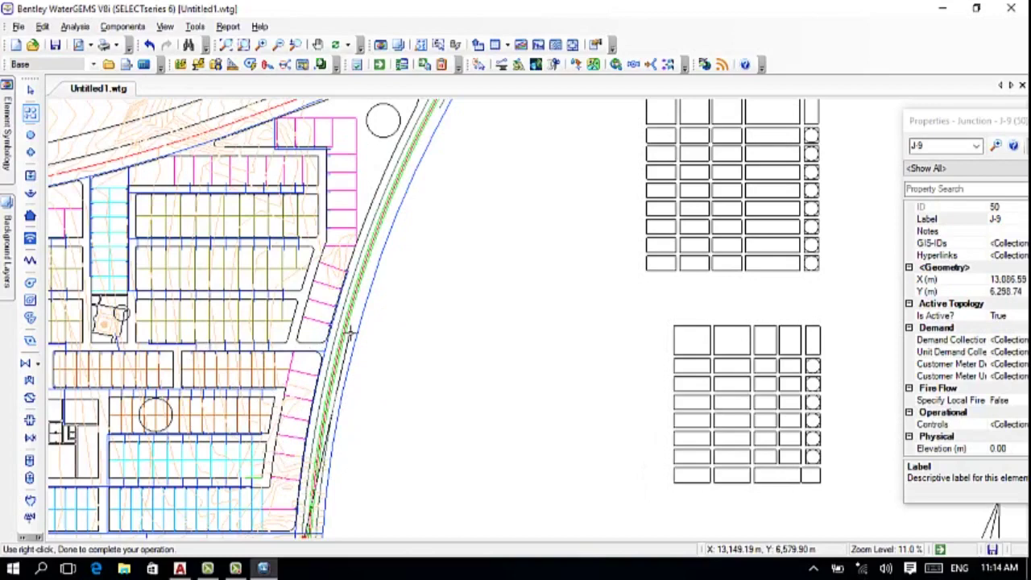
right_click(320, 469)
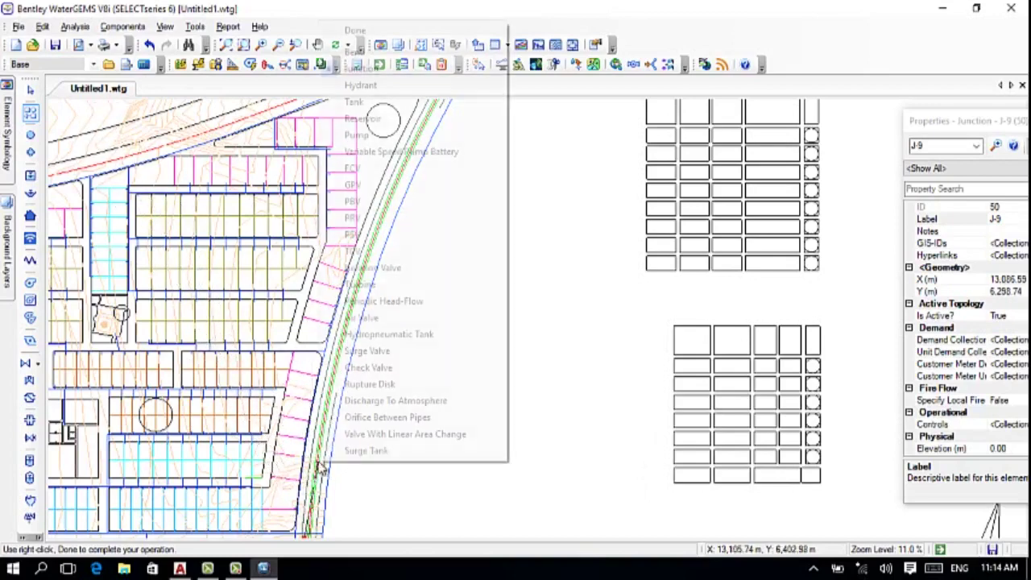
left_click(338, 48)
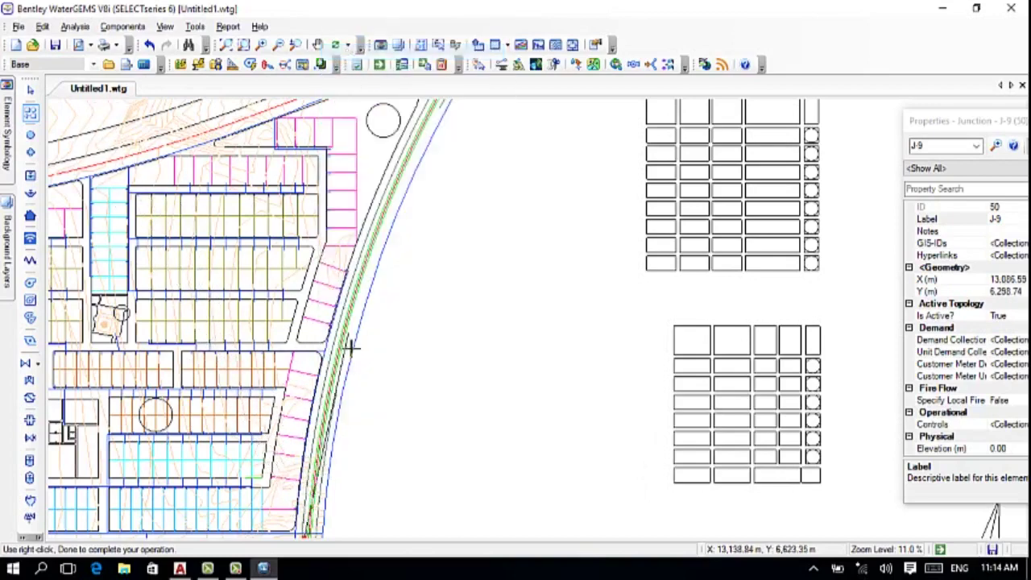
scroll(315, 475, "up", 4)
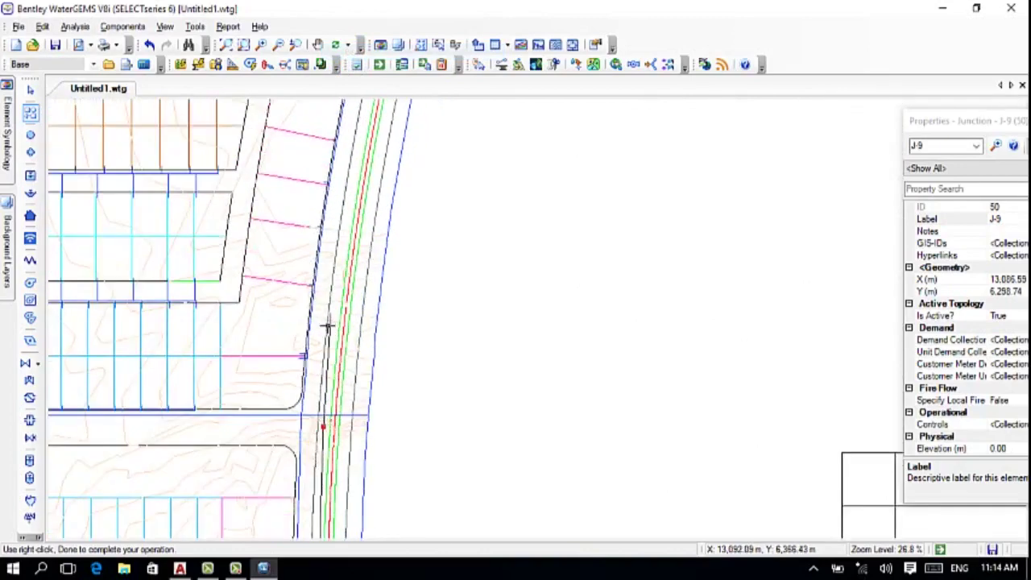
scroll(322, 414, "up", 3)
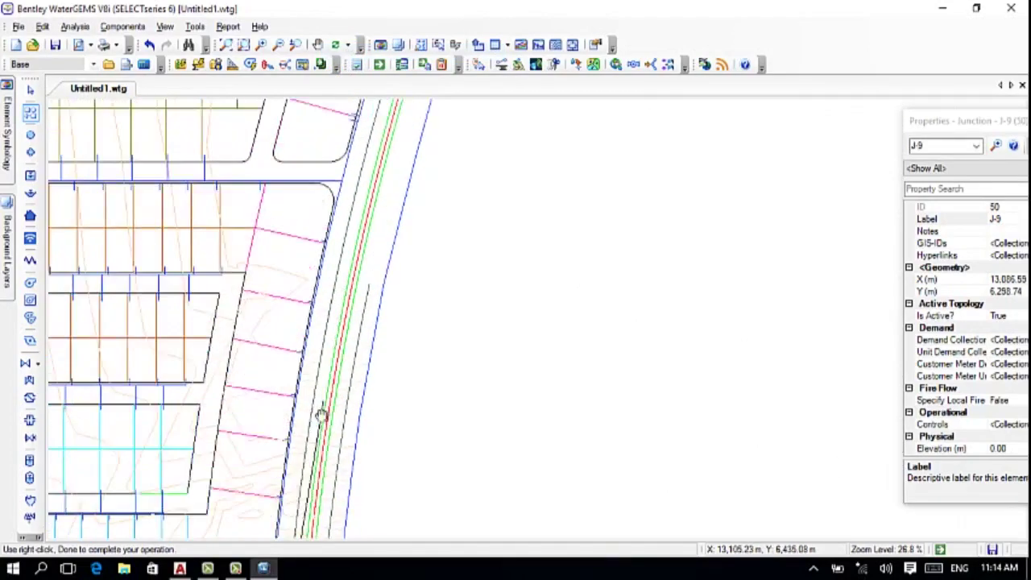
scroll(385, 174, "up", 3)
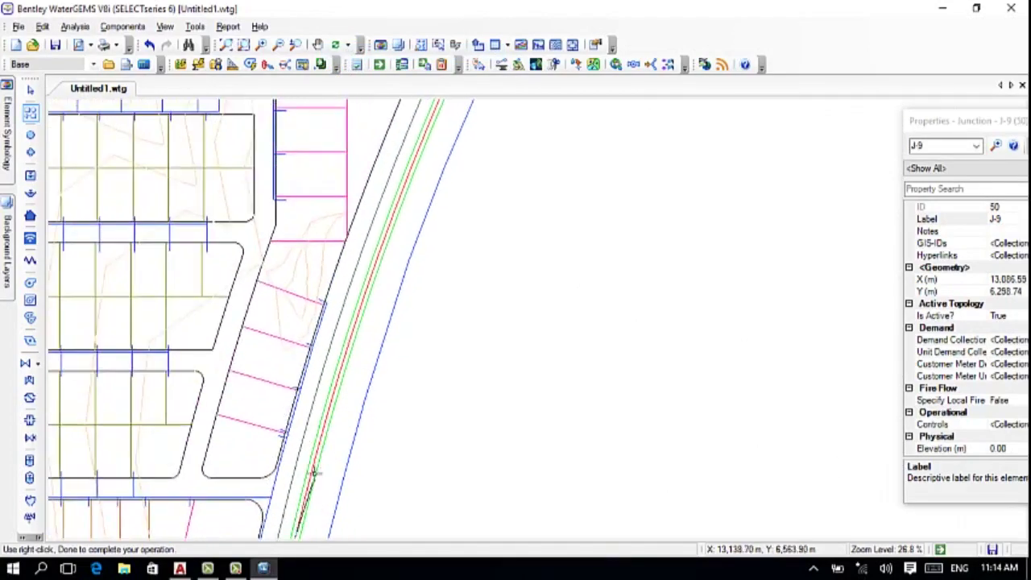
scroll(362, 269, "up", 5)
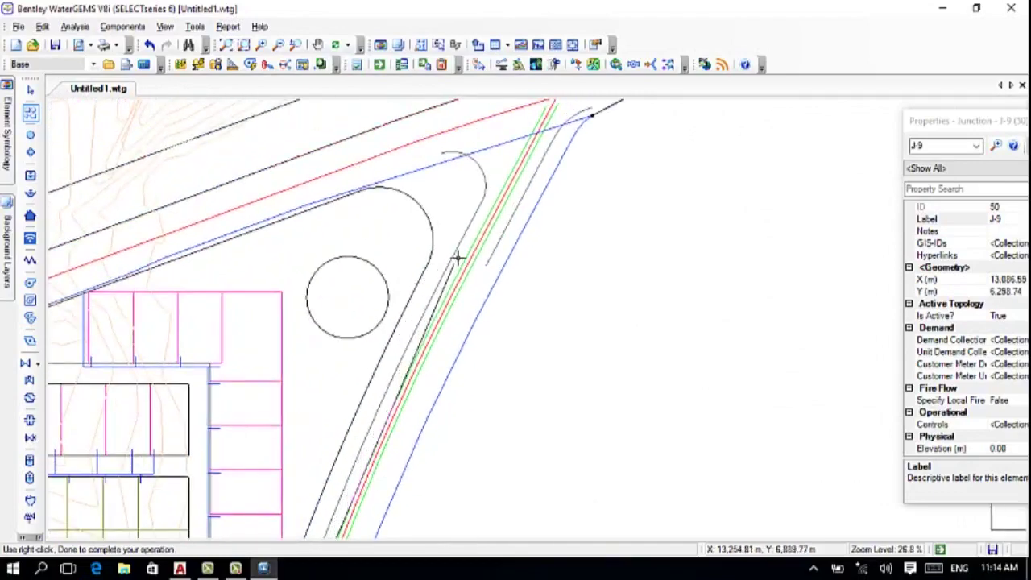
scroll(451, 266, "up", 5)
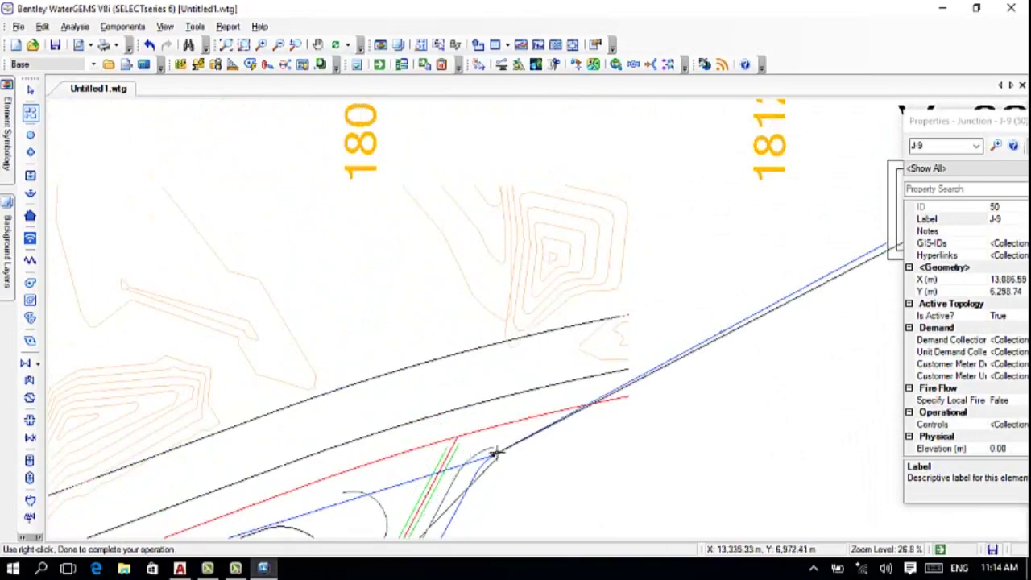
left_click(494, 455)
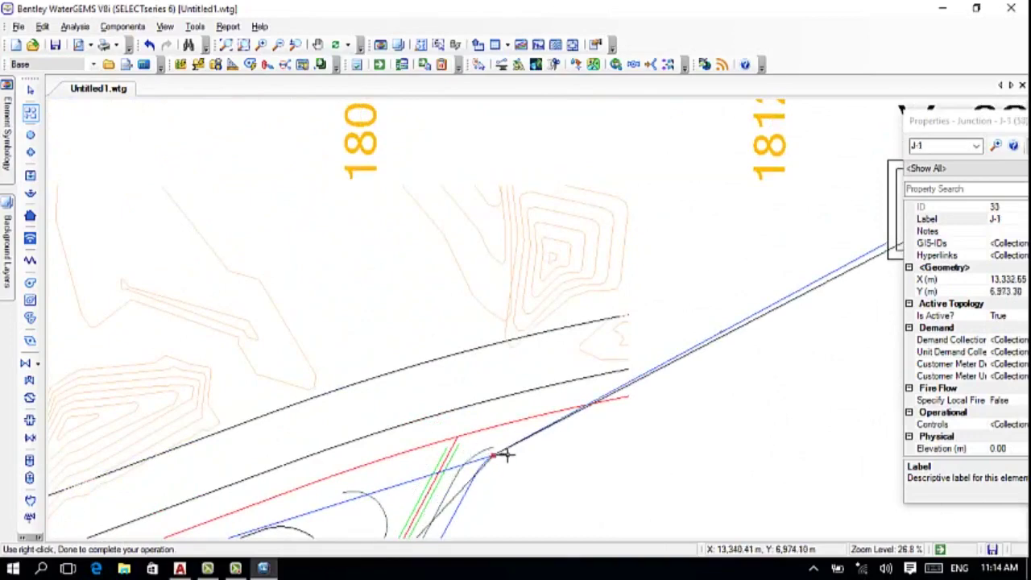
right_click(497, 459)
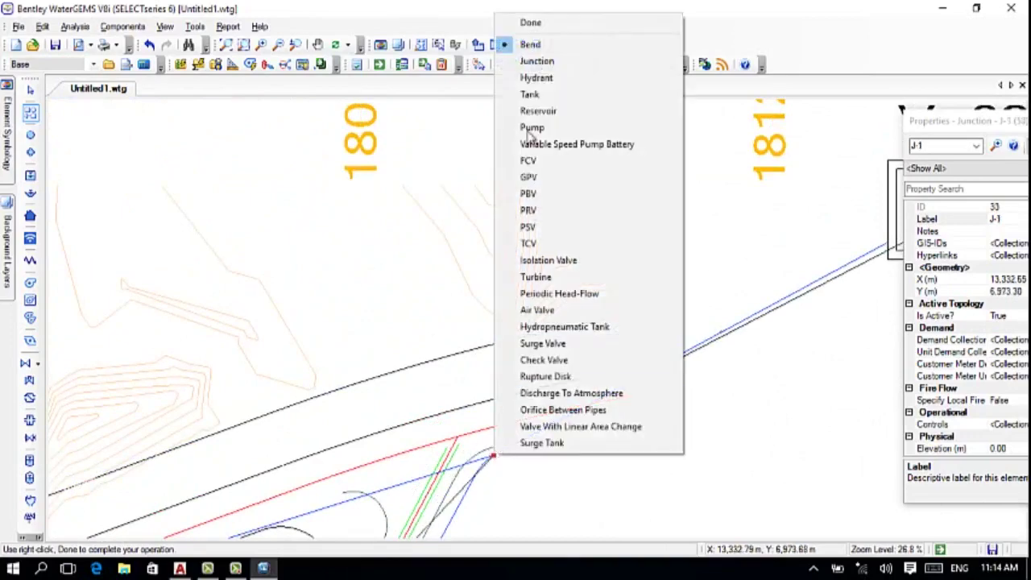
left_click(535, 23)
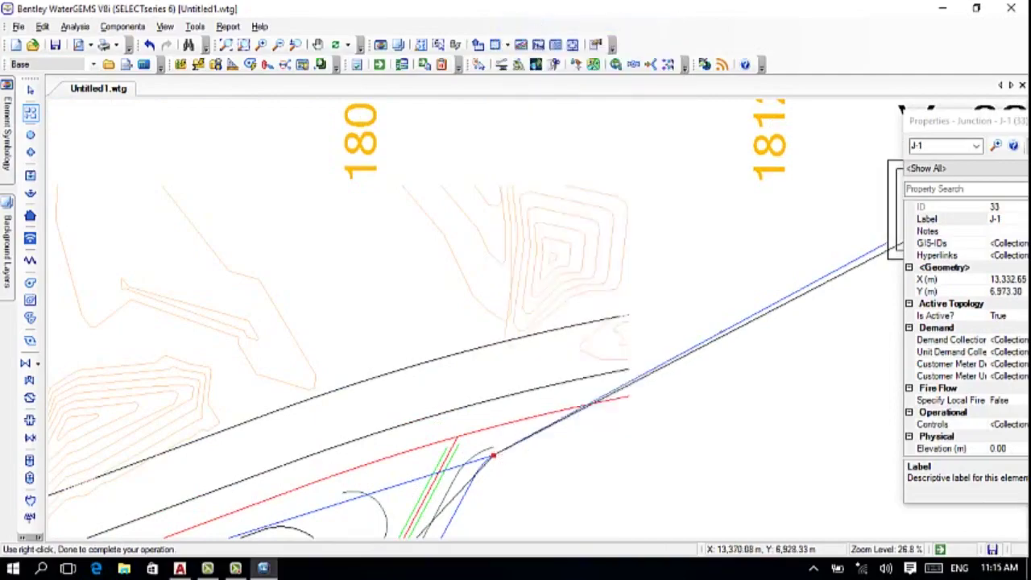
- Lay a pipe from existing junction J-6 along the central cross street to a new junction inside the large central circle
left_click_drag(541, 475, 530, 363)
scroll(442, 380, "down", 3)
scroll(442, 379, "up", 2)
scroll(415, 411, "down", 3)
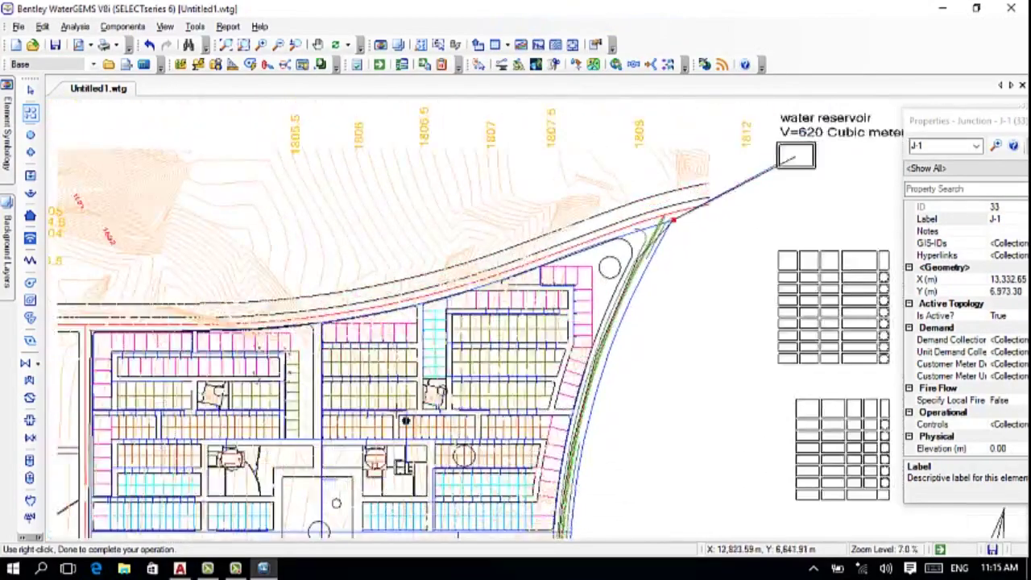
scroll(224, 469, "up", 10)
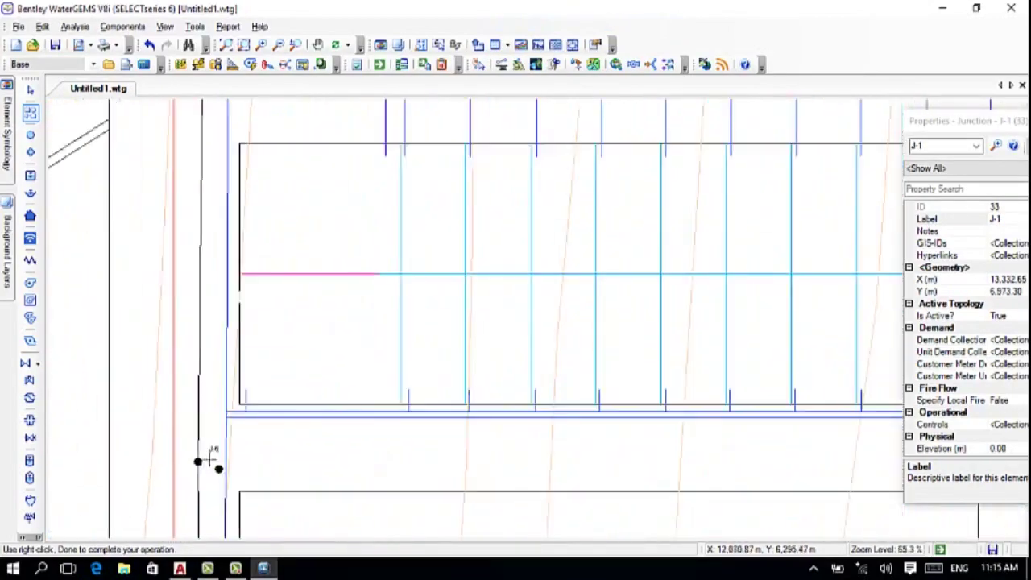
left_click(197, 461)
scroll(502, 441, "down", 6)
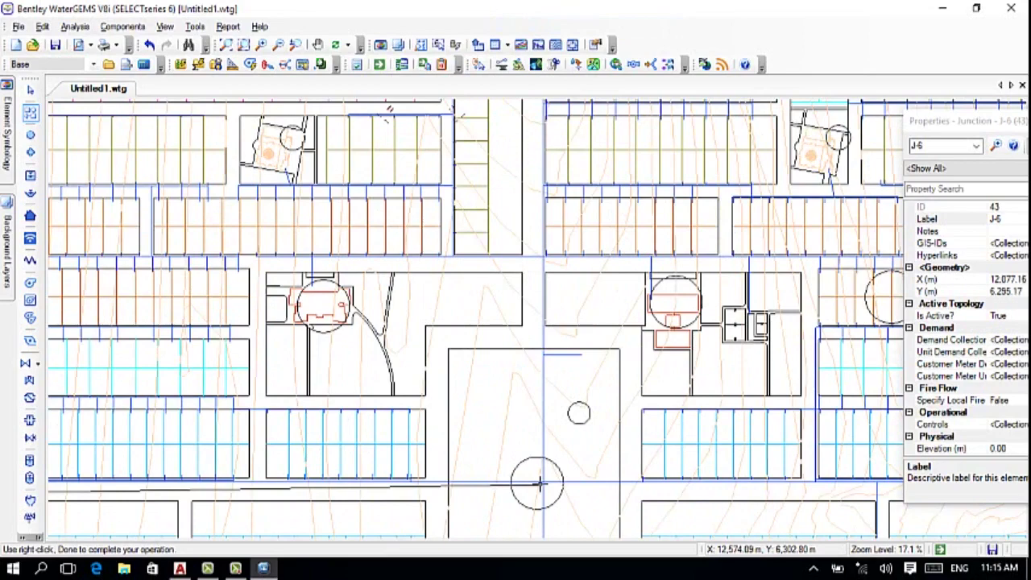
left_click(536, 484)
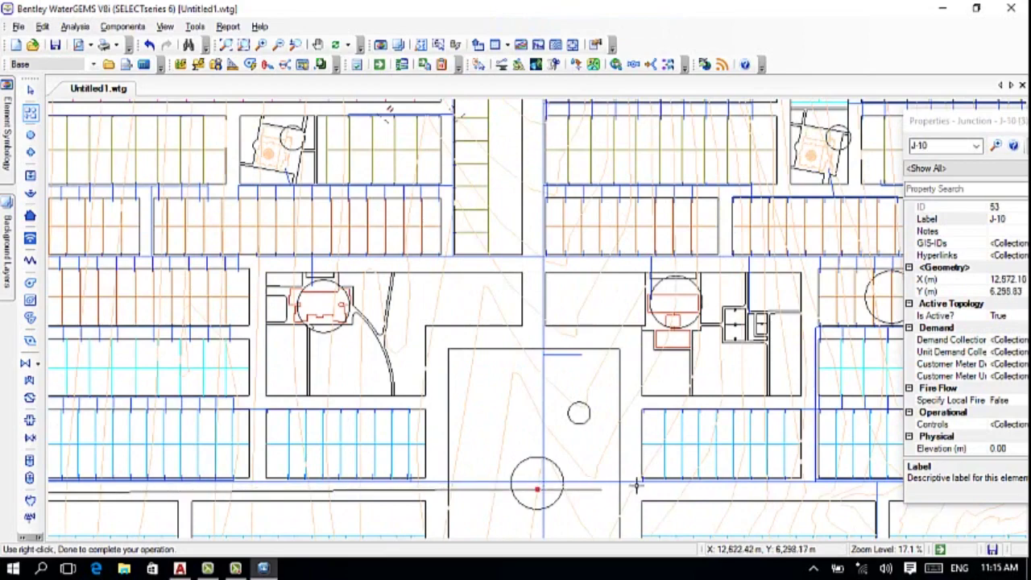
- Extend the pipe from the central circle junction along the cross street to existing junction J-9 and finish the run
scroll(657, 484, "down", 3)
scroll(668, 482, "up", 2)
scroll(298, 431, "up", 5)
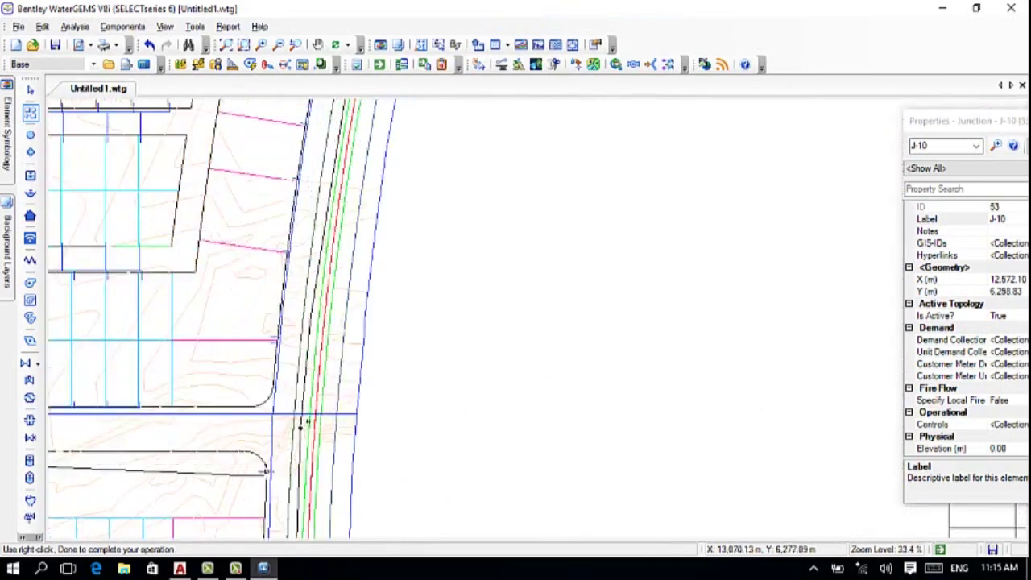
scroll(331, 379, "up", 2)
left_click(322, 403)
scroll(251, 415, "down", 1)
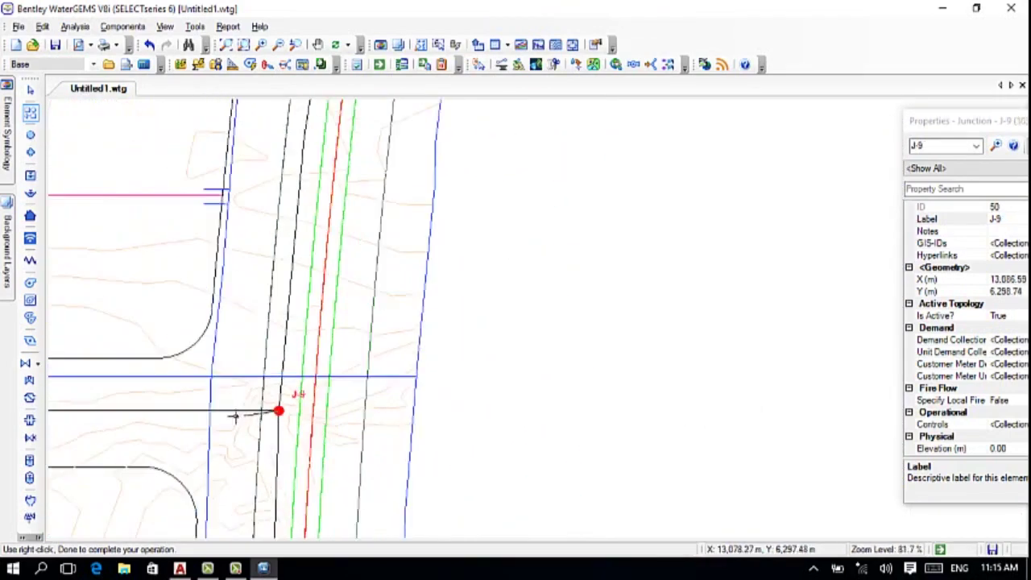
right_click(278, 411)
left_click(330, 127)
- Lay a pipe from central junction J-10 up the wide central street to existing junction J-2 on the upper road
scroll(462, 381, "down", 4)
scroll(467, 411, "down", 2)
scroll(401, 364, "up", 8)
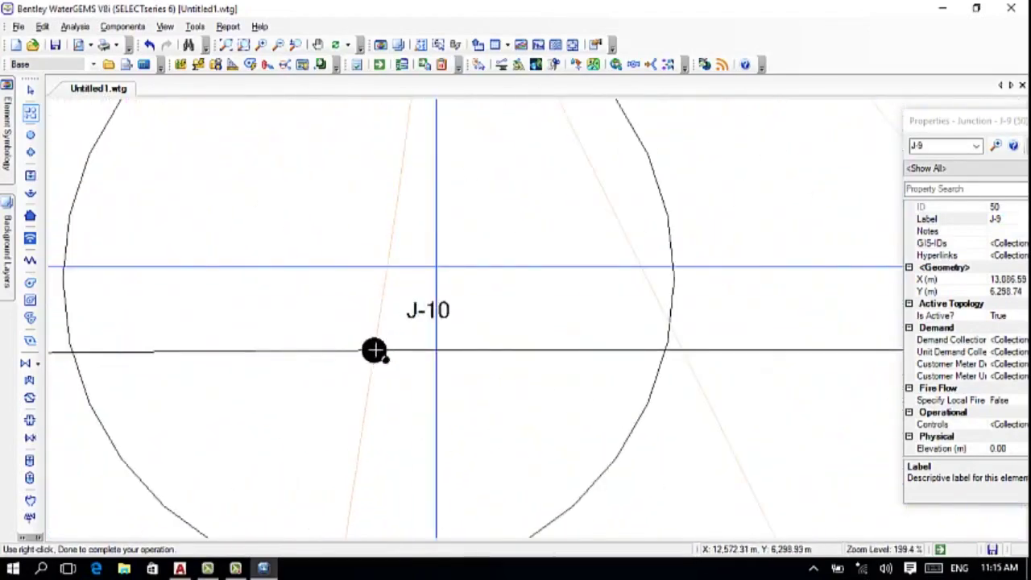
left_click(374, 350)
scroll(374, 350, "down", 6)
scroll(428, 212, "up", 5)
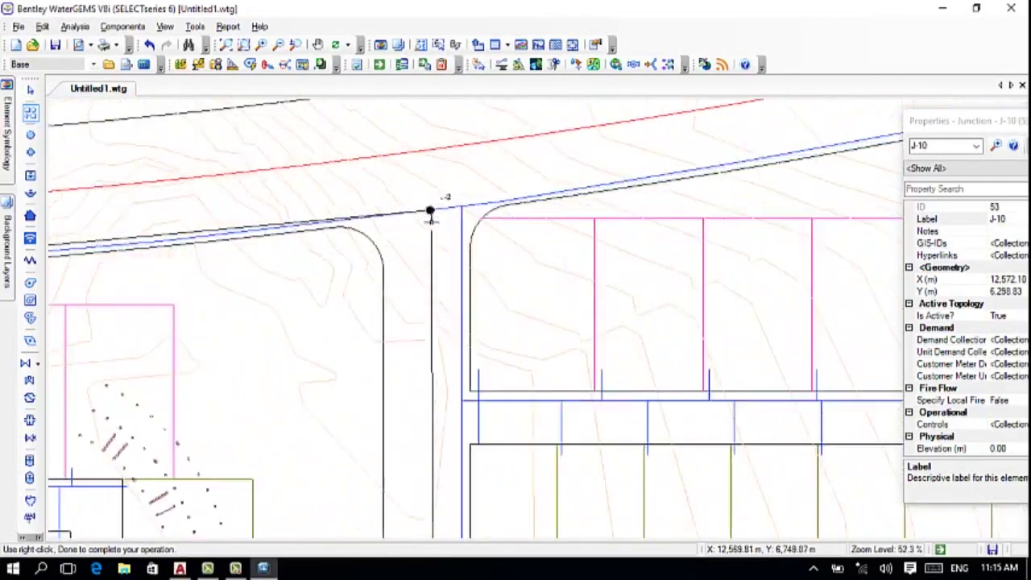
scroll(432, 204, "up", 2)
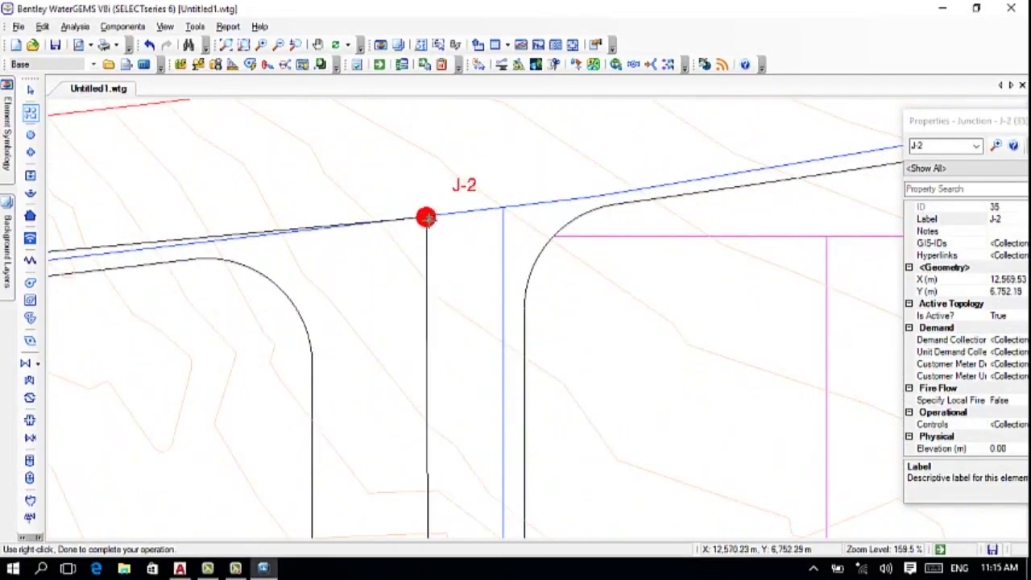
right_click(431, 221)
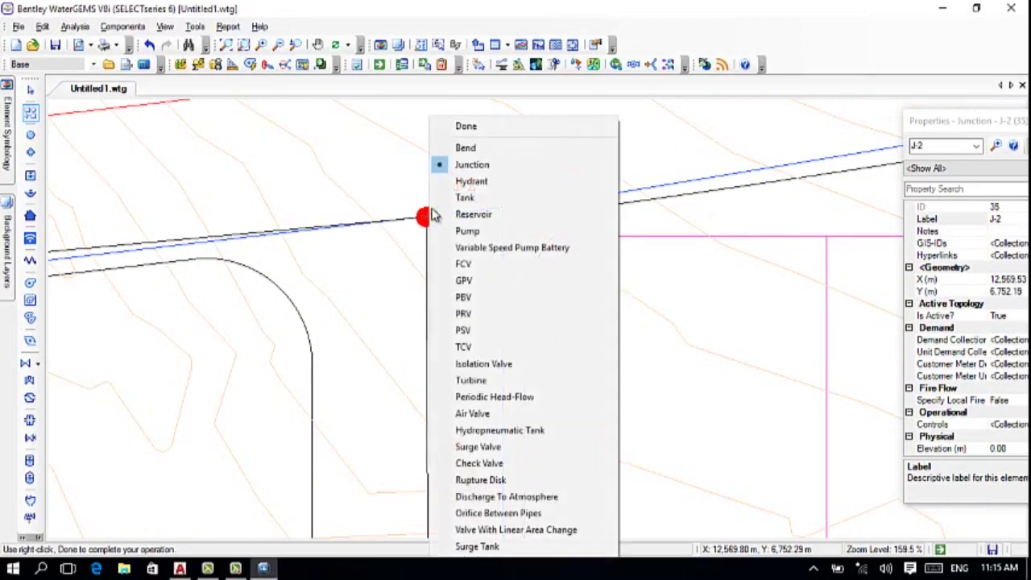
left_click(451, 126)
- Lay a pipe from central junction J-10 down the central street to existing junction J-7 on the lower edge road
left_click_drag(463, 423, 421, 266)
scroll(421, 267, "down", 3)
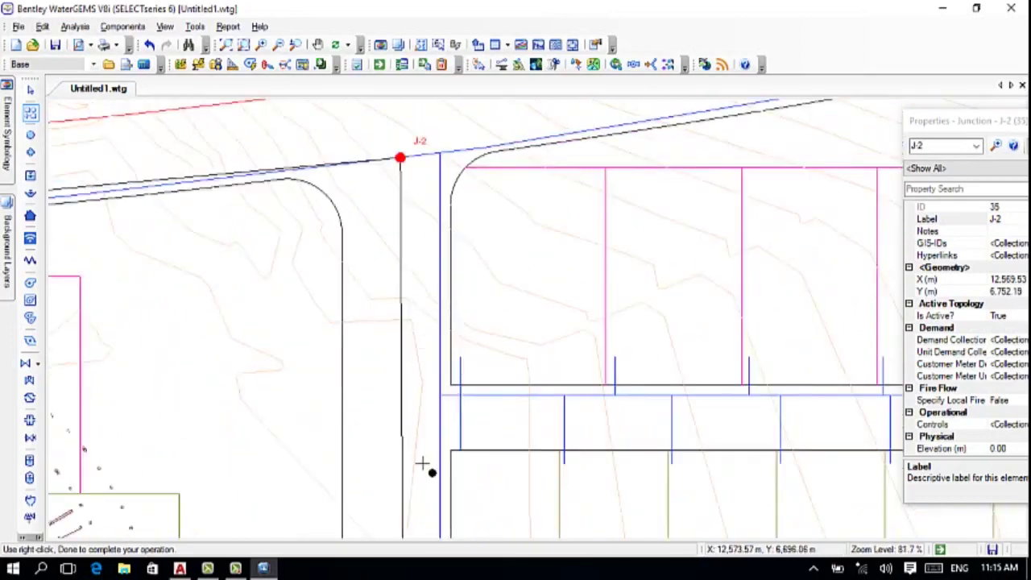
left_click_drag(502, 475, 476, 362)
scroll(421, 460, "down", 5)
scroll(435, 447, "up", 6)
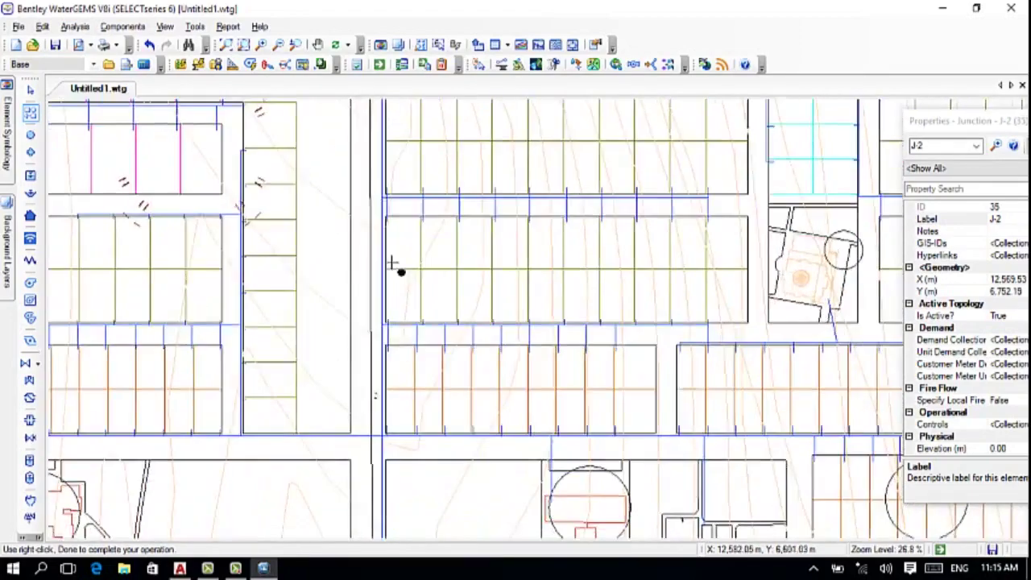
scroll(367, 338, "up", 4)
left_click_drag(368, 350, 350, 281)
scroll(350, 282, "down", 3)
left_click_drag(370, 470, 342, 273)
scroll(346, 282, "down", 8)
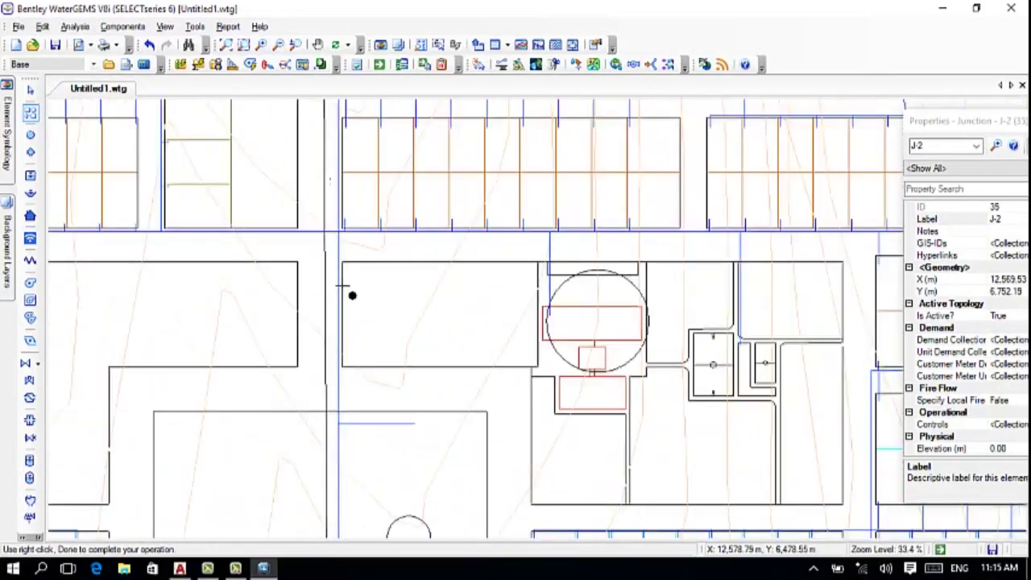
scroll(334, 500, "up", 7)
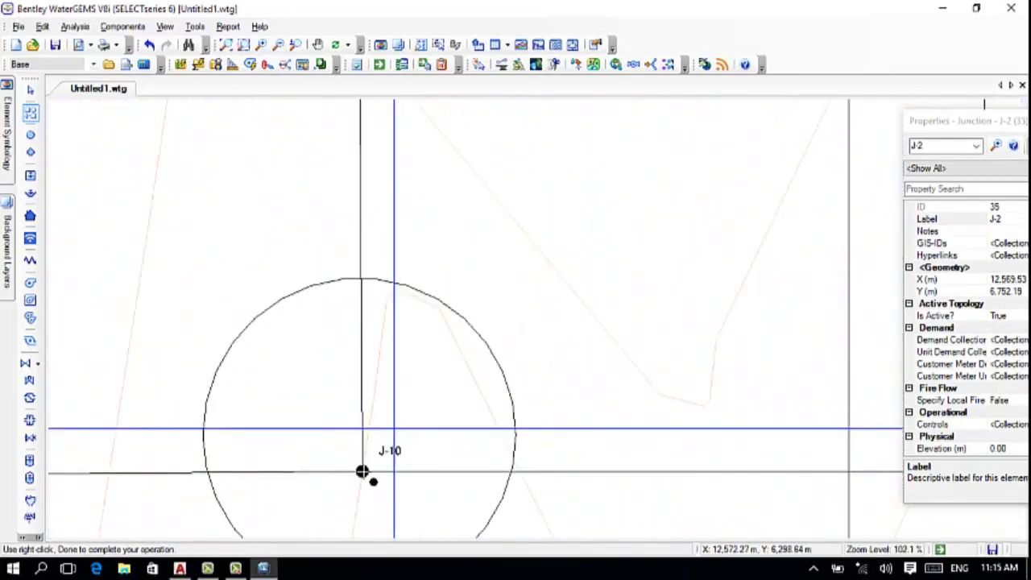
left_click(363, 472)
scroll(338, 345, "down", 6)
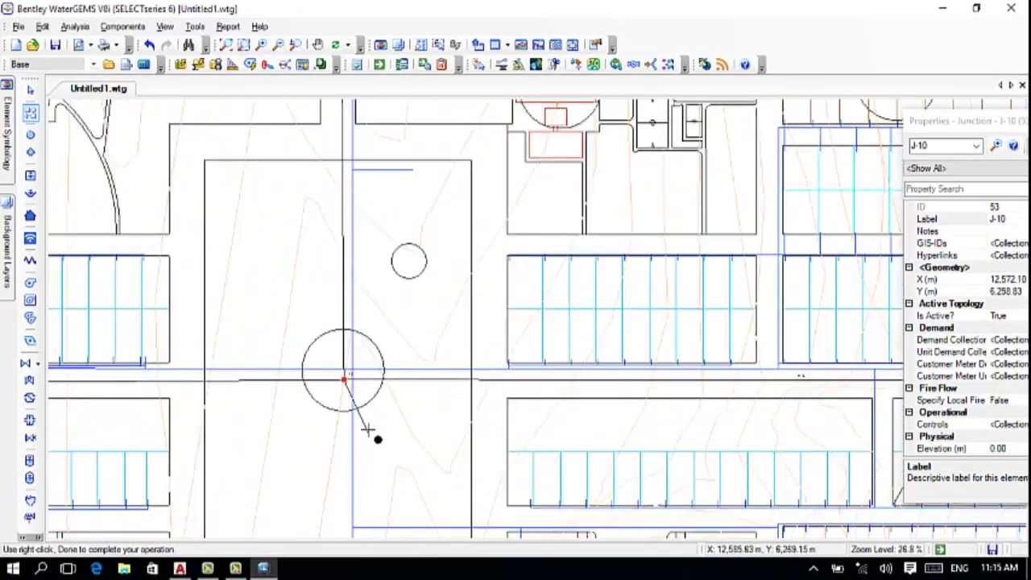
scroll(326, 256, "down", 3)
scroll(322, 472, "up", 6)
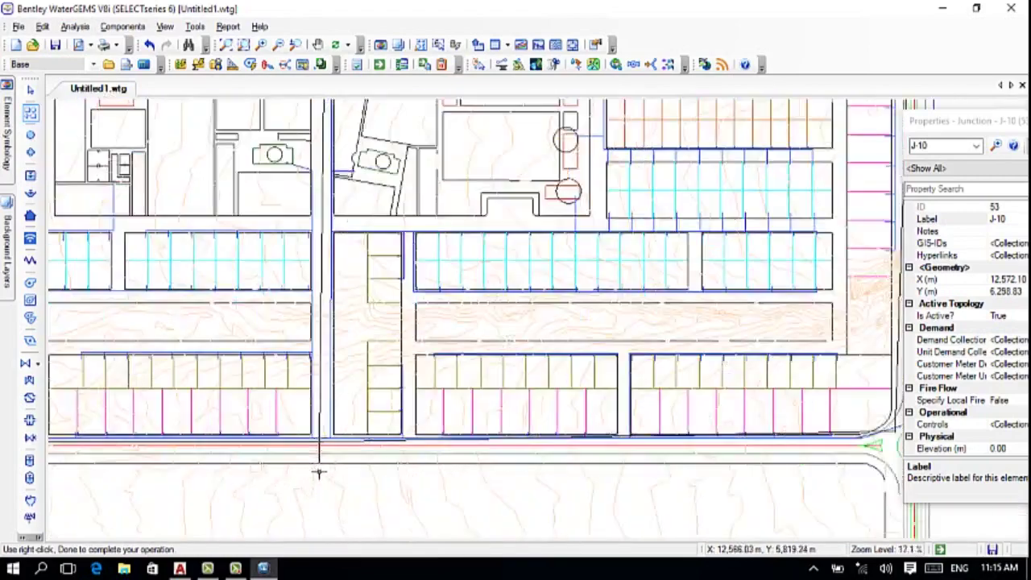
scroll(326, 439, "up", 6)
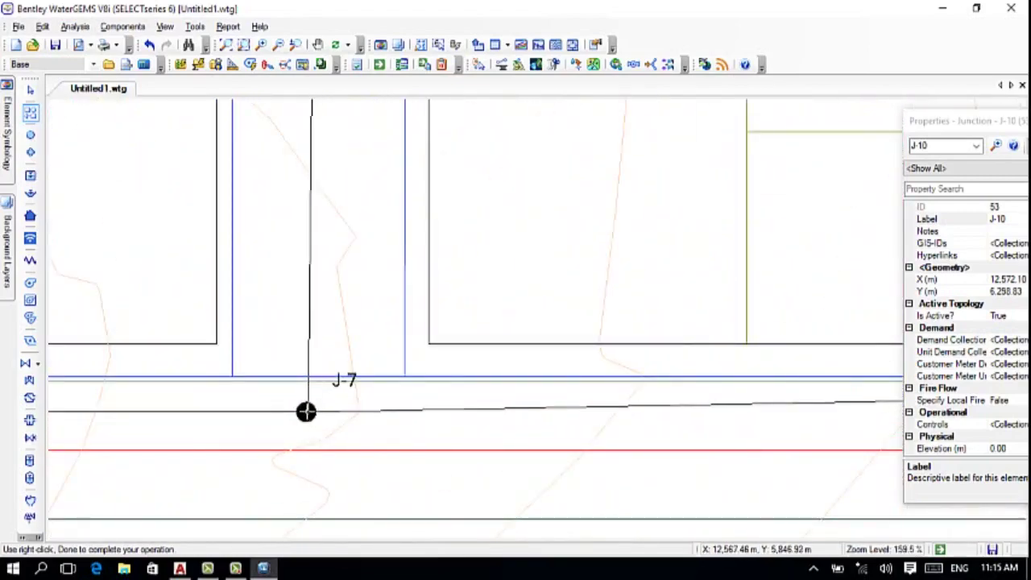
left_click(306, 412)
right_click(305, 411)
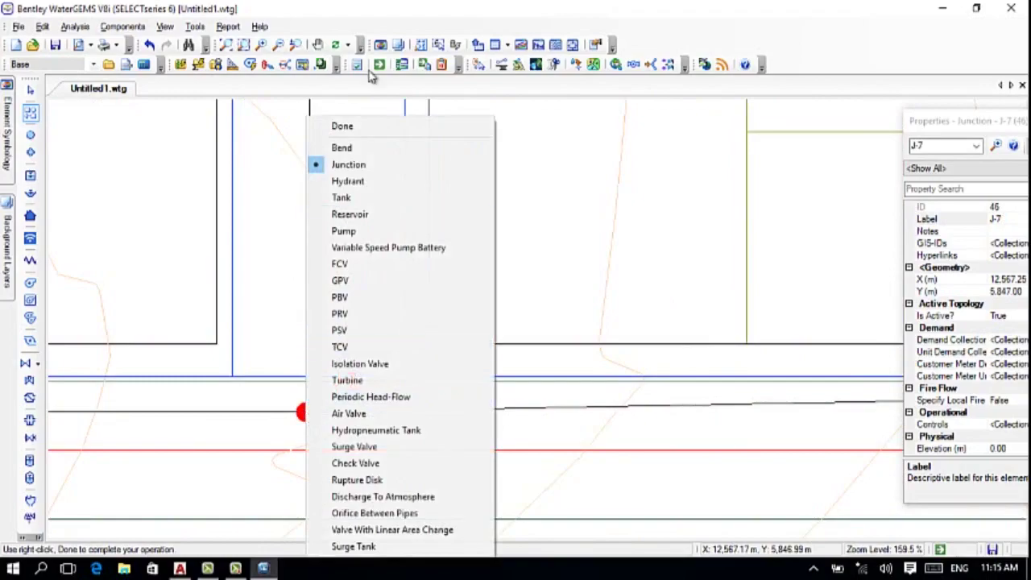
left_click(343, 127)
- Examine the complete main pipe layout on the site plan, including the connection at J-2 on the upper road
scroll(568, 354, "down", 12)
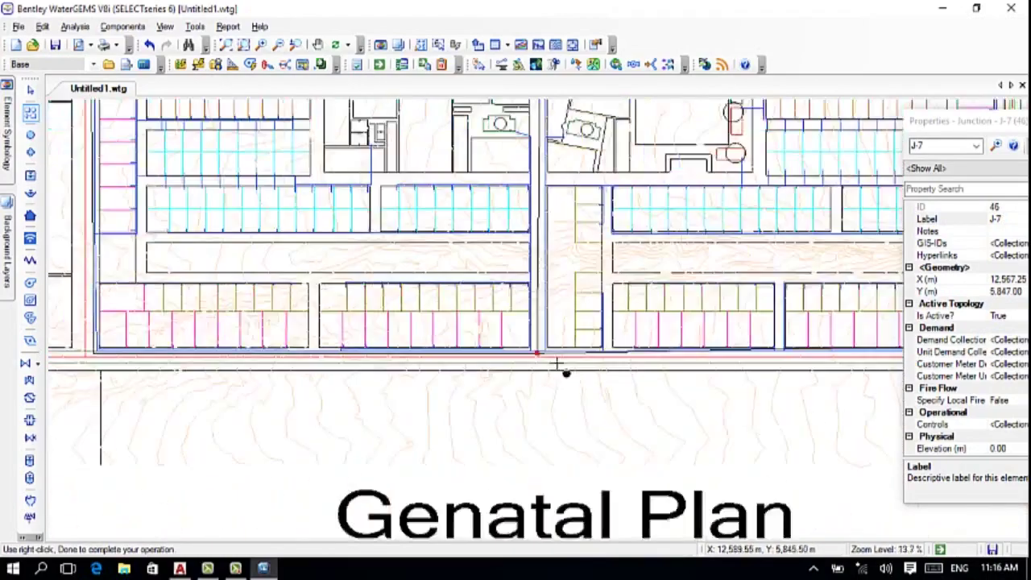
scroll(564, 379, "down", 3)
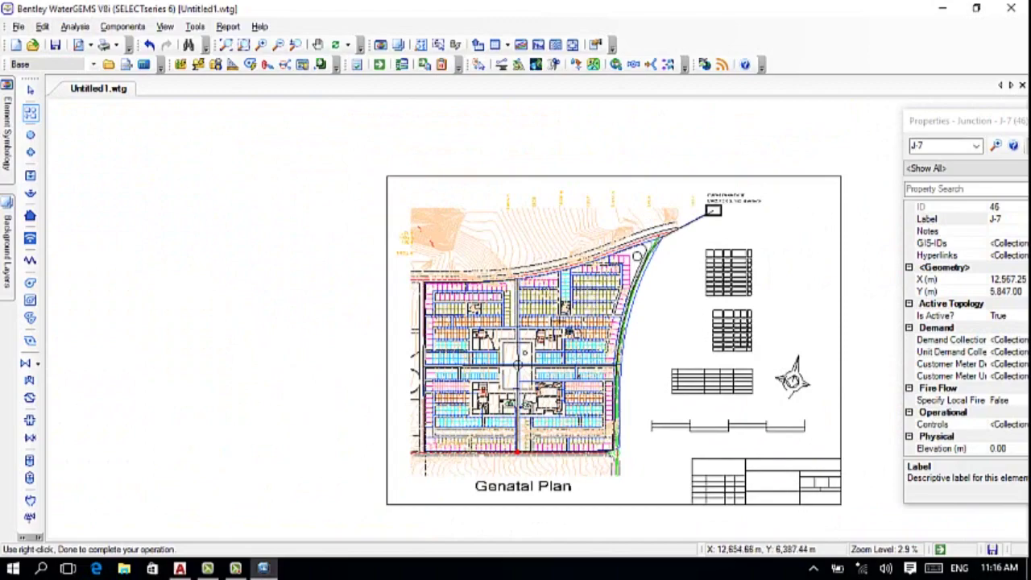
scroll(507, 376, "up", 3)
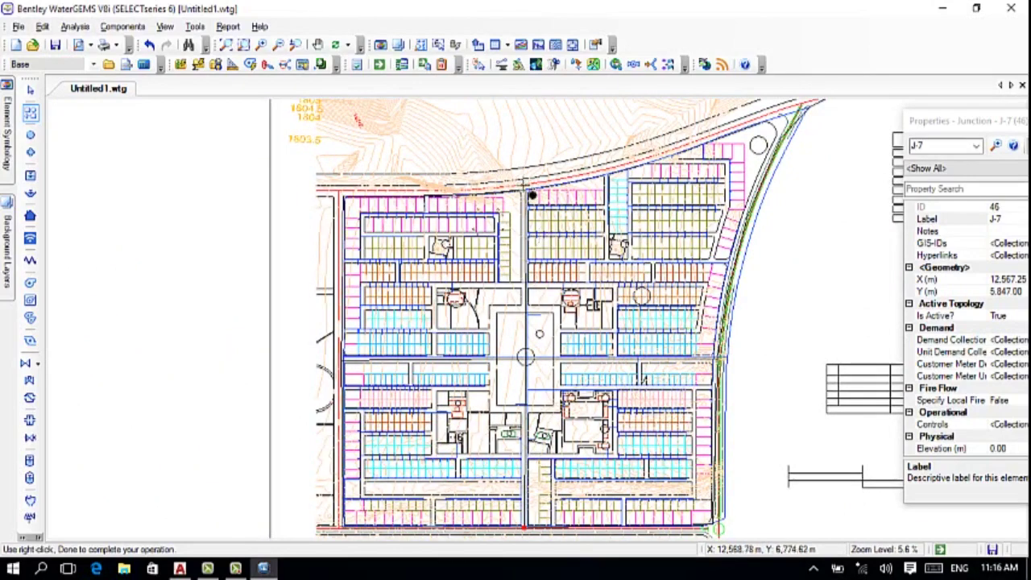
scroll(520, 196, "up", 9)
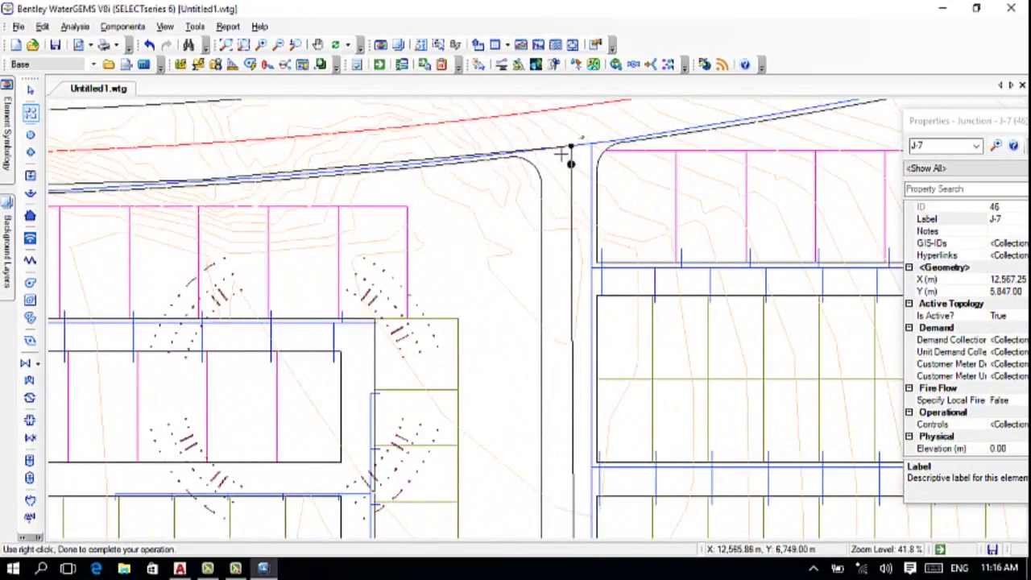
scroll(562, 153, "down", 12)
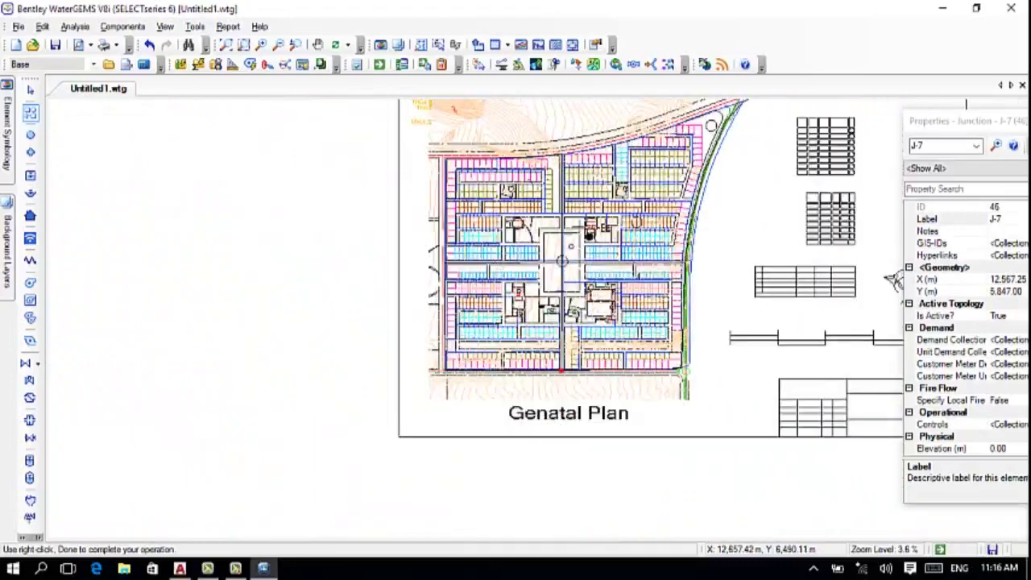
left_click_drag(612, 266, 520, 370)
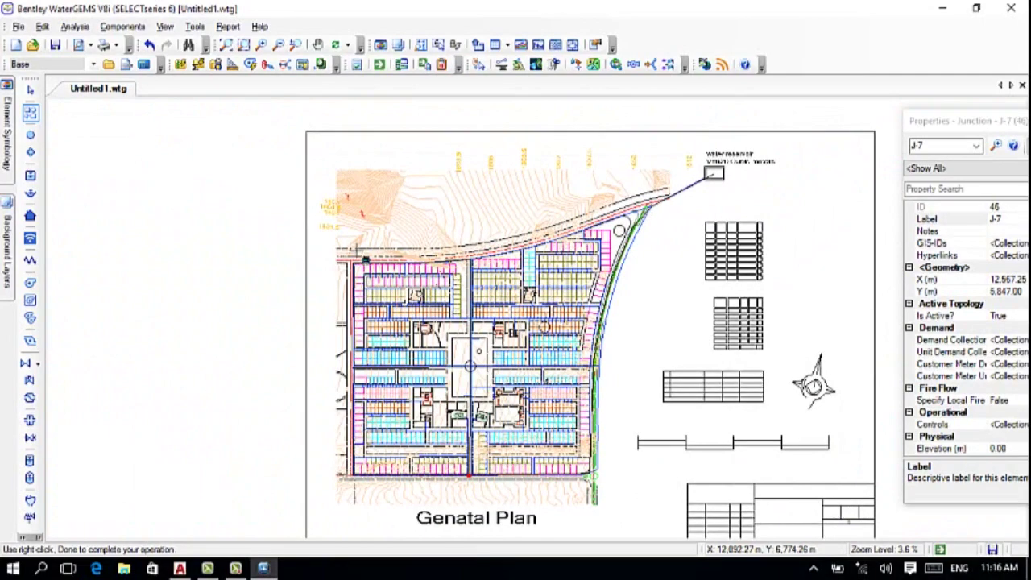
- Examine the contour elevation labels above the upper road and the pipe connections at junction J-2
scroll(359, 258, "up", 2)
scroll(304, 373, "up", 2)
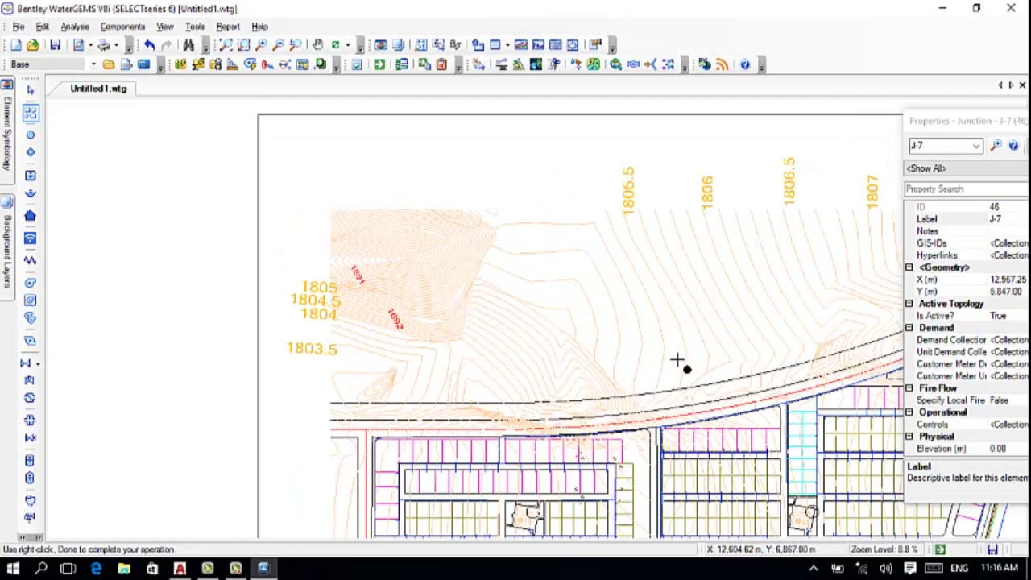
left_click_drag(689, 403, 463, 370)
scroll(464, 370, "up", 2)
scroll(508, 403, "up", 2)
scroll(626, 406, "down", 4)
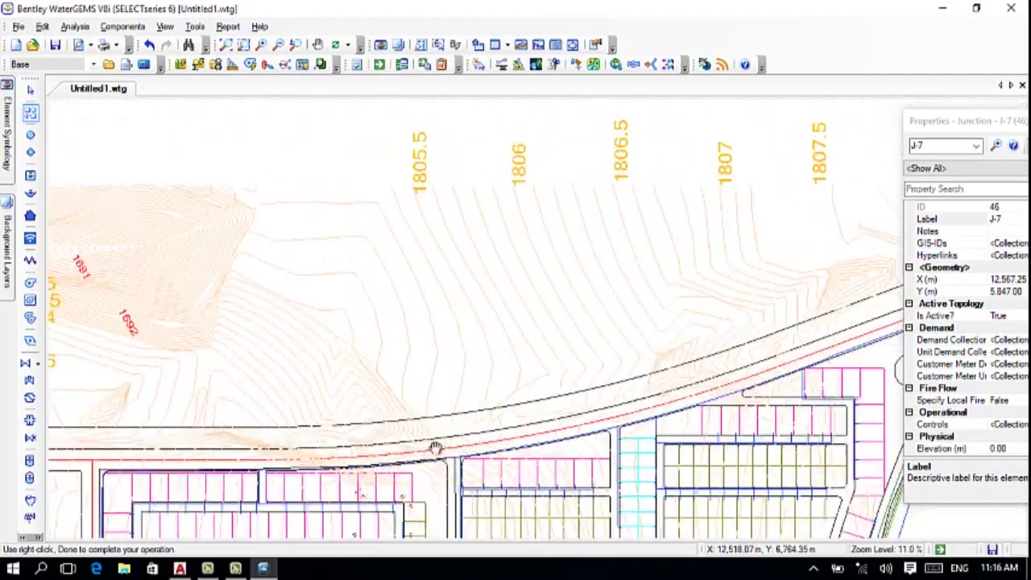
scroll(548, 443, "up", 5)
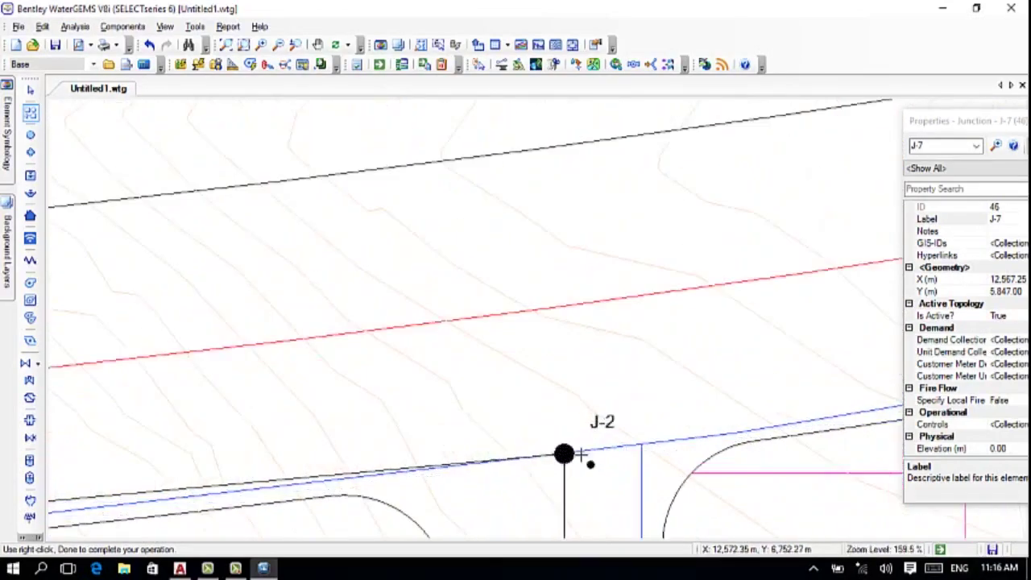
scroll(540, 448, "down", 1)
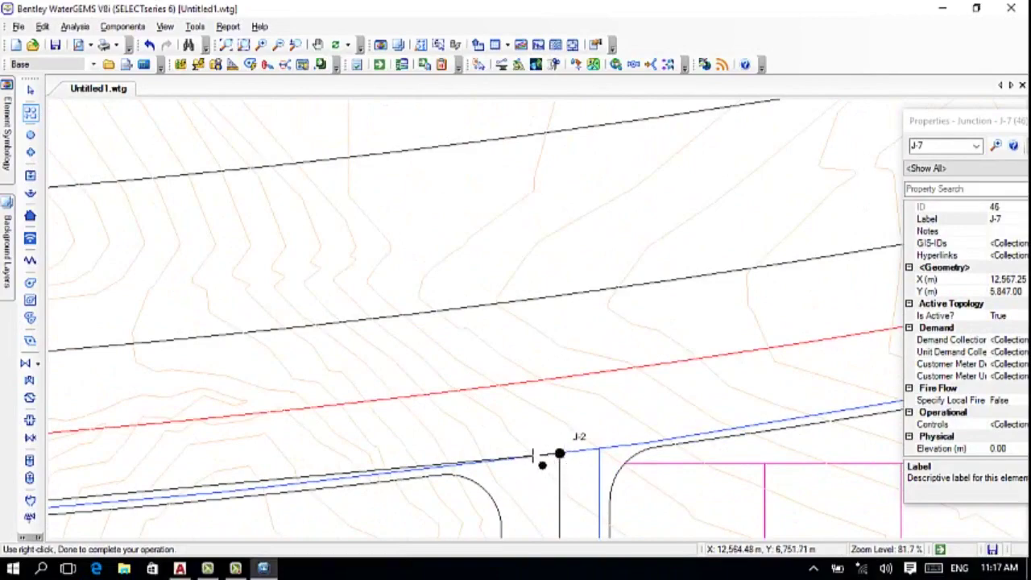
scroll(555, 456, "down", 2)
scroll(395, 270, "down", 2)
scroll(594, 334, "up", 1)
scroll(682, 287, "up", 2)
scroll(352, 340, "up", 2)
scroll(150, 370, "down", 2)
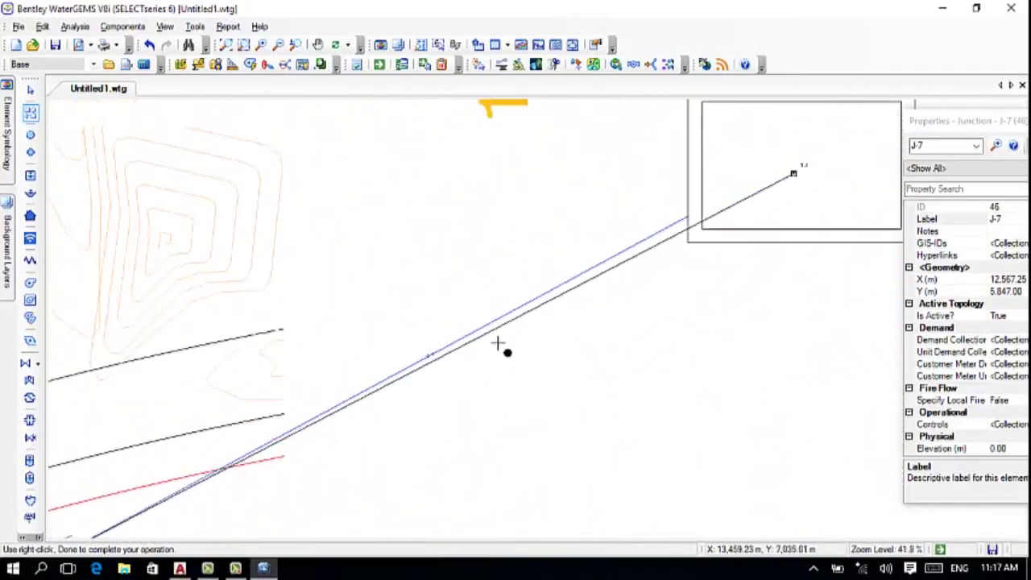
- Inspect the water reservoir's supply pipe and the nearby 1812 contour label, and review the full site plan
left_click_drag(626, 281, 368, 549)
scroll(368, 548, "down", 2)
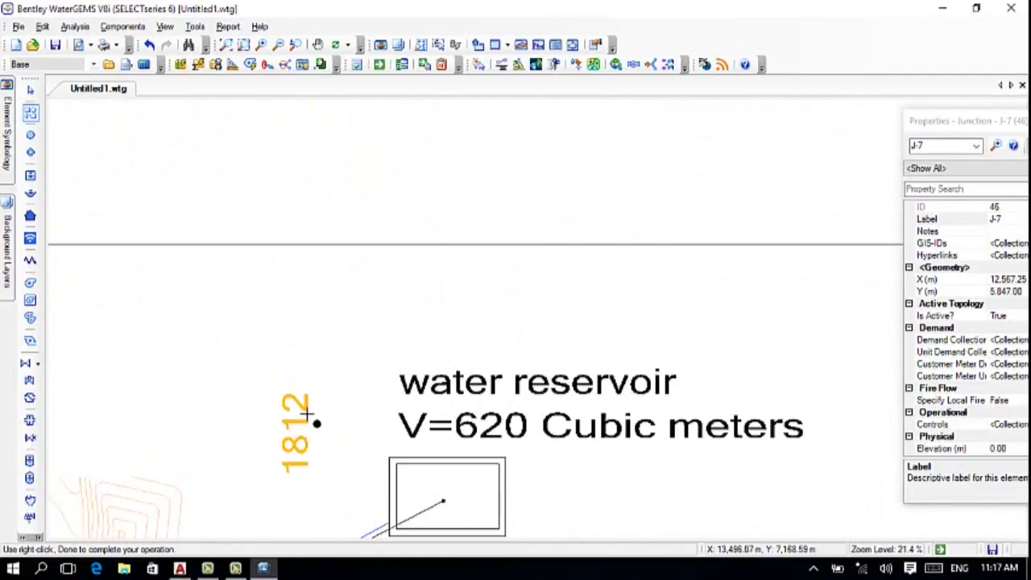
scroll(307, 413, "down", 6)
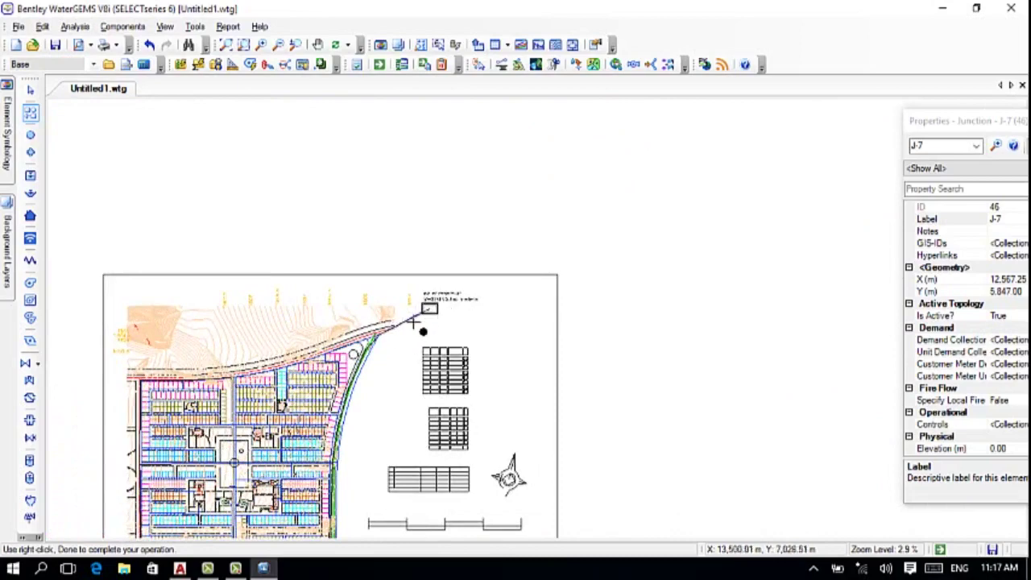
left_click_drag(409, 323, 598, 168)
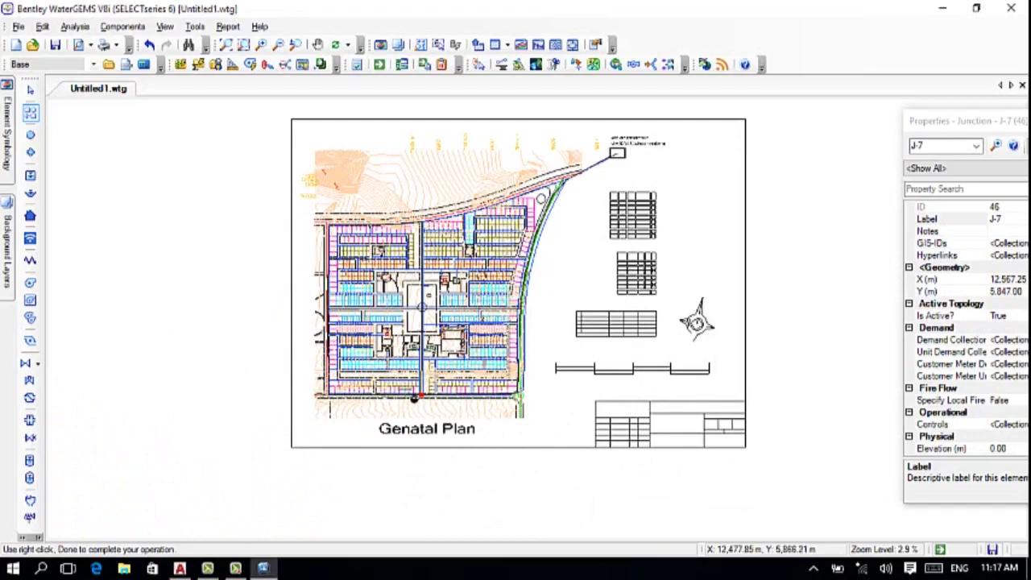
scroll(415, 395, "up", 4)
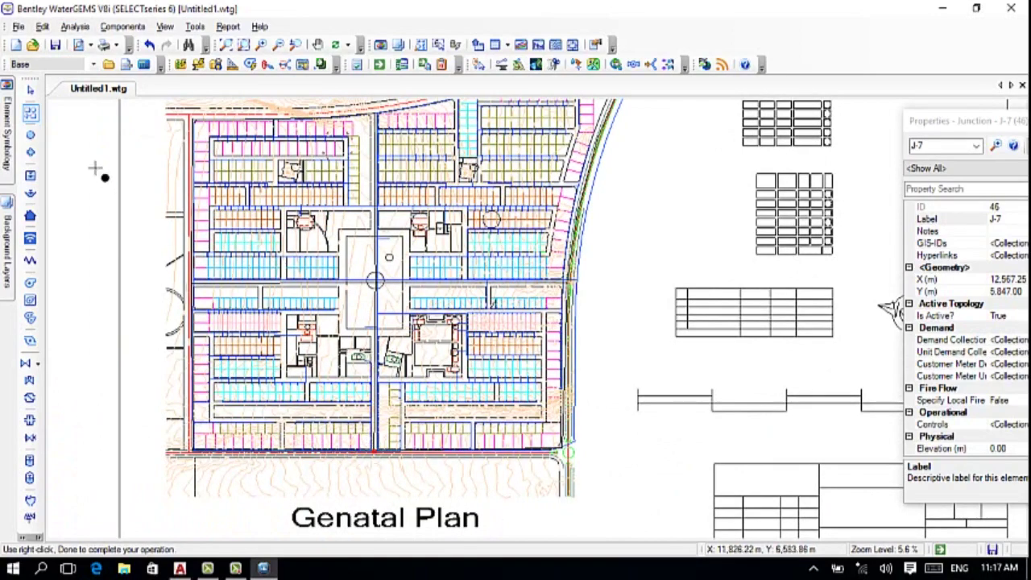
scroll(414, 460, "up", 1)
scroll(415, 460, "down", 3)
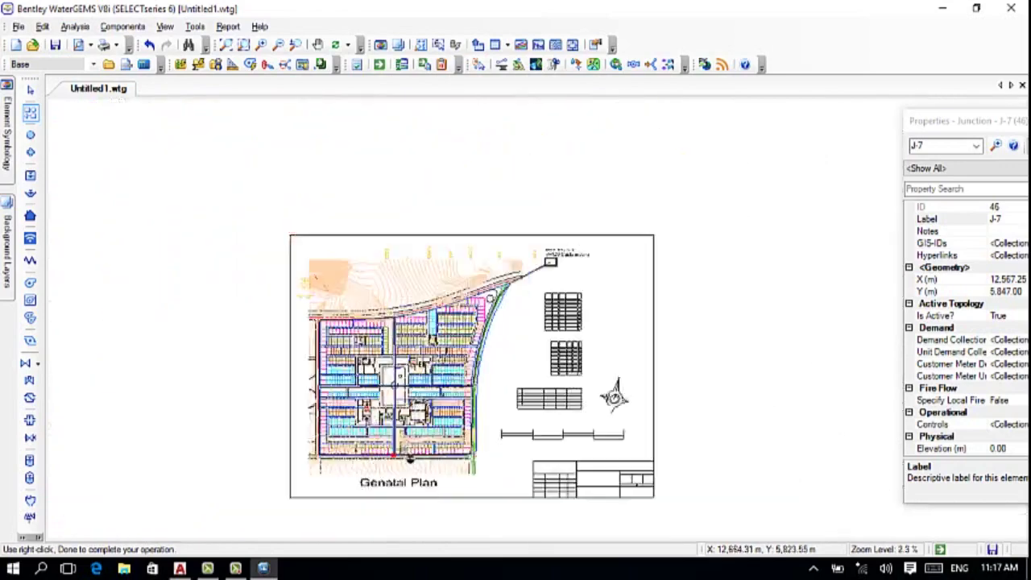
- Exit pipe layout and compare the CAD and GIS display styles for the network elements, leaving GIS Style active
left_click(30, 89)
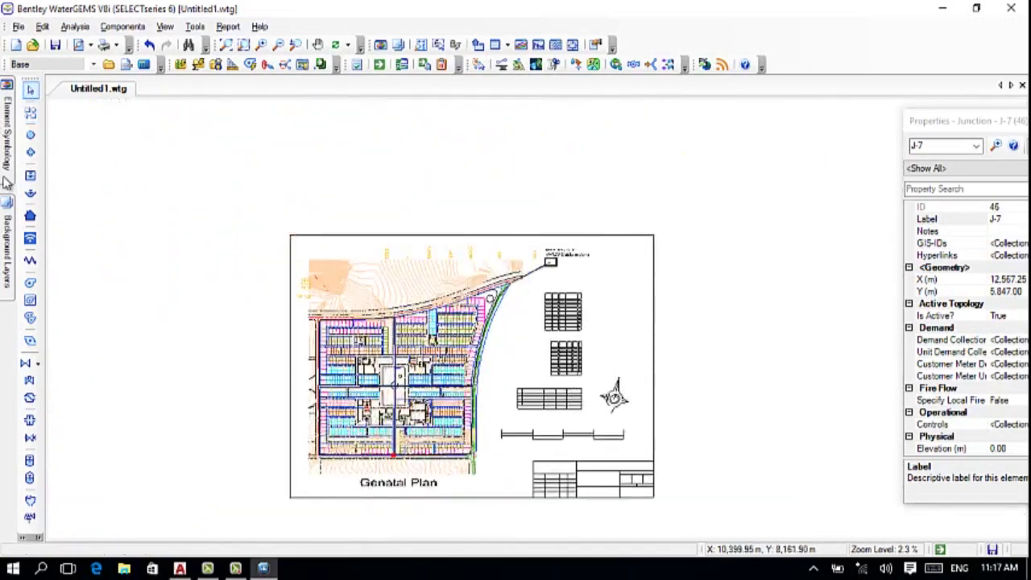
mouse_move(8, 130)
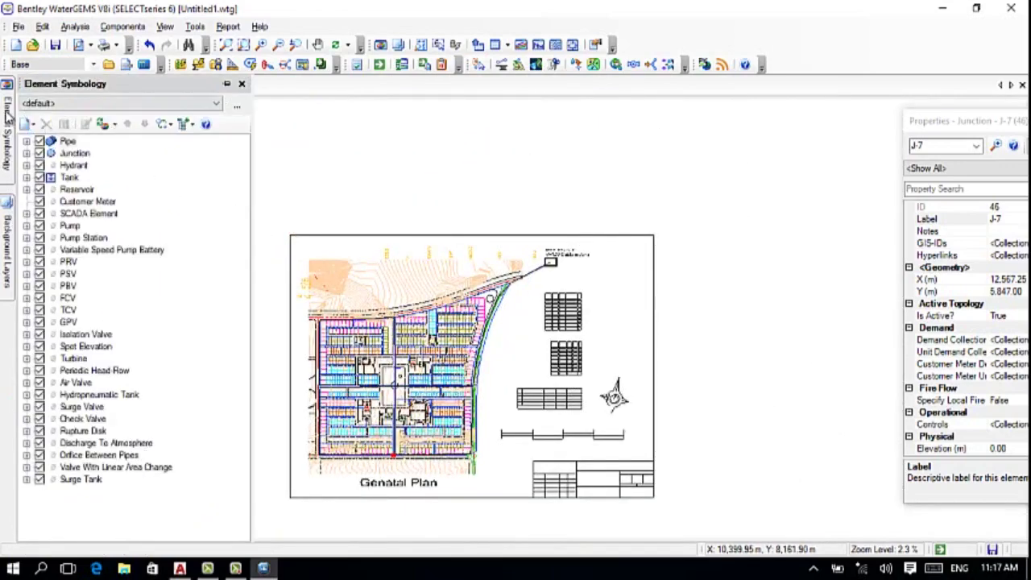
left_click(179, 127)
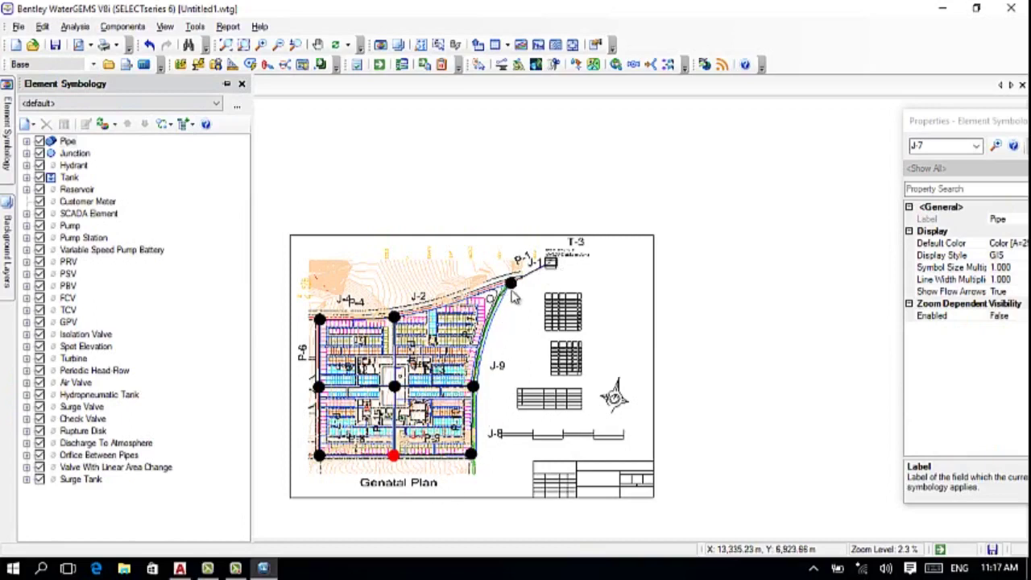
left_click(171, 128)
left_click(184, 145)
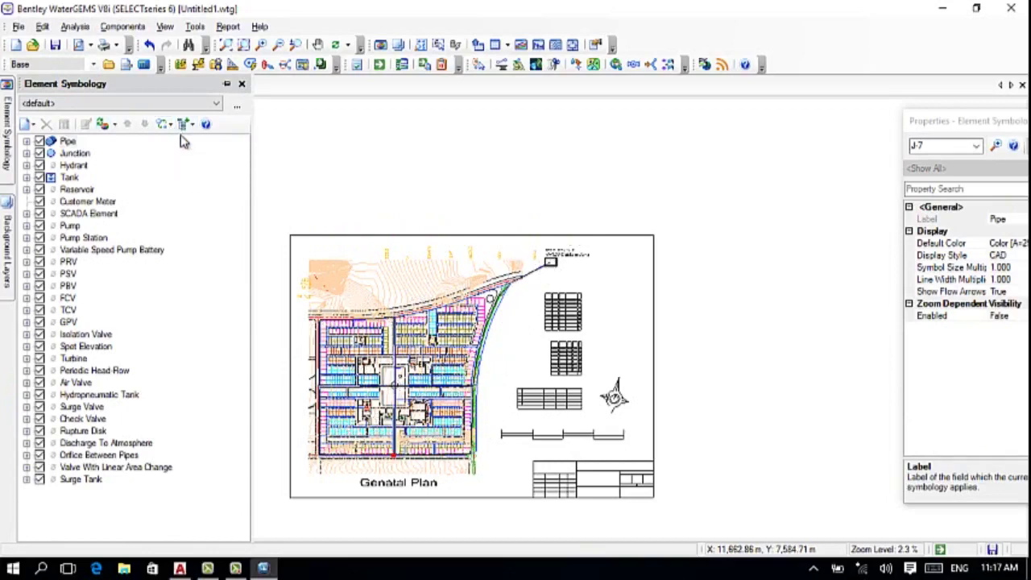
left_click(171, 124)
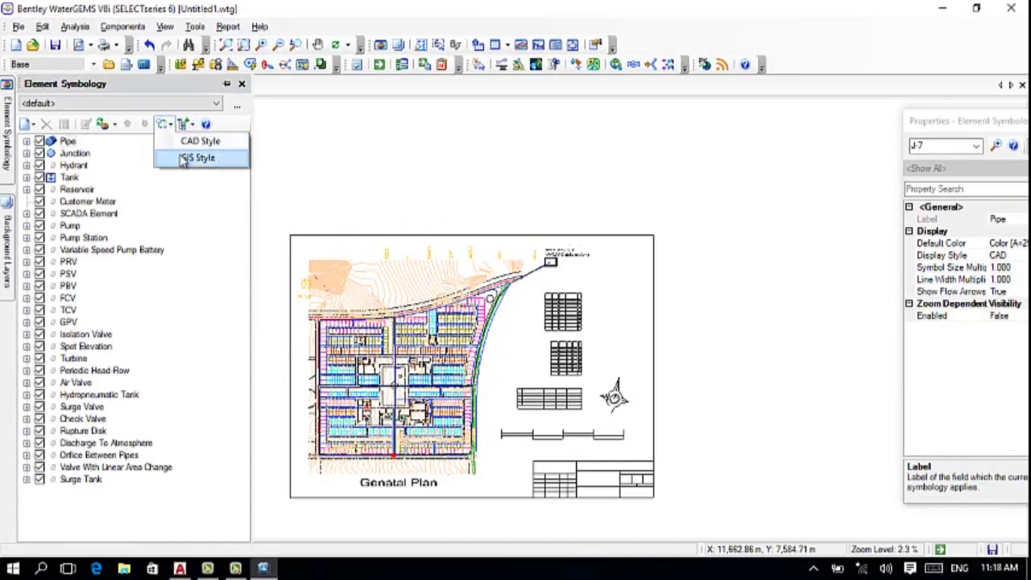
left_click(193, 158)
- Review the enlarged junction symbols and the pipe and junction labels across the whole network on the plan
scroll(420, 431, "up", 2)
scroll(420, 439, "up", 1)
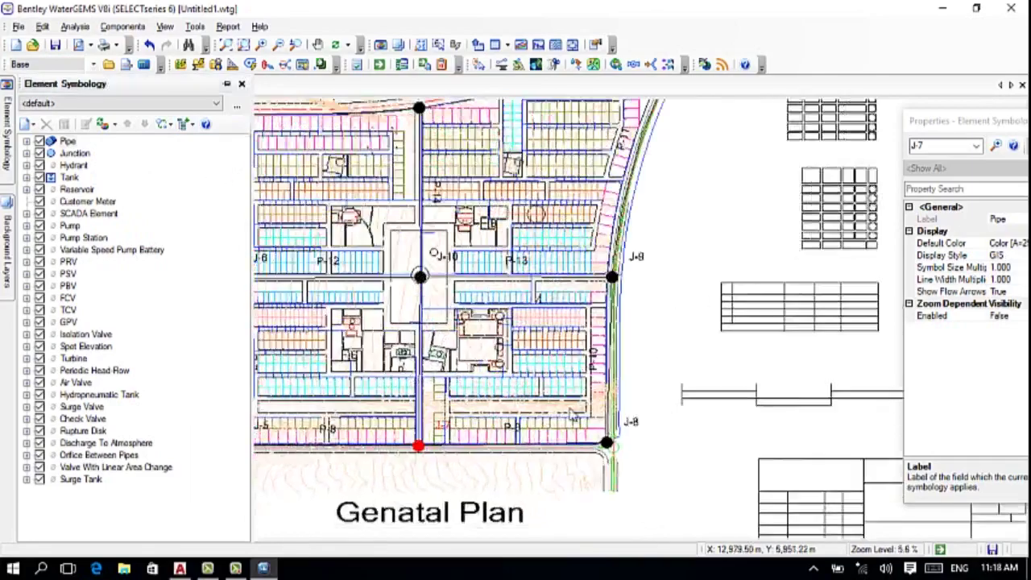
scroll(484, 386, "down", 3)
scroll(580, 399, "up", 1)
scroll(535, 435, "up", 2)
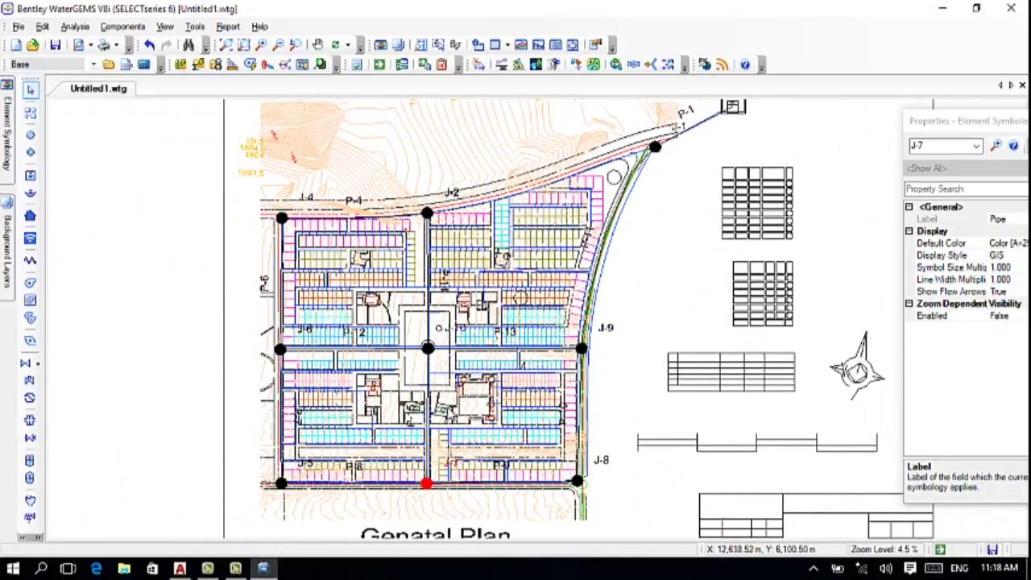
left_click_drag(448, 406, 409, 448)
scroll(251, 256, "up", 3)
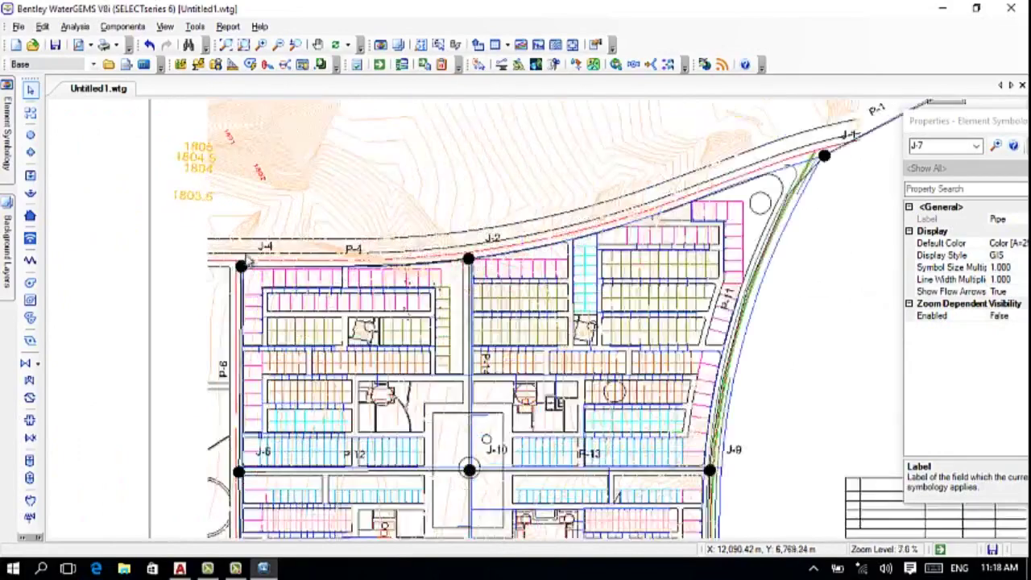
scroll(240, 316, "up", 2)
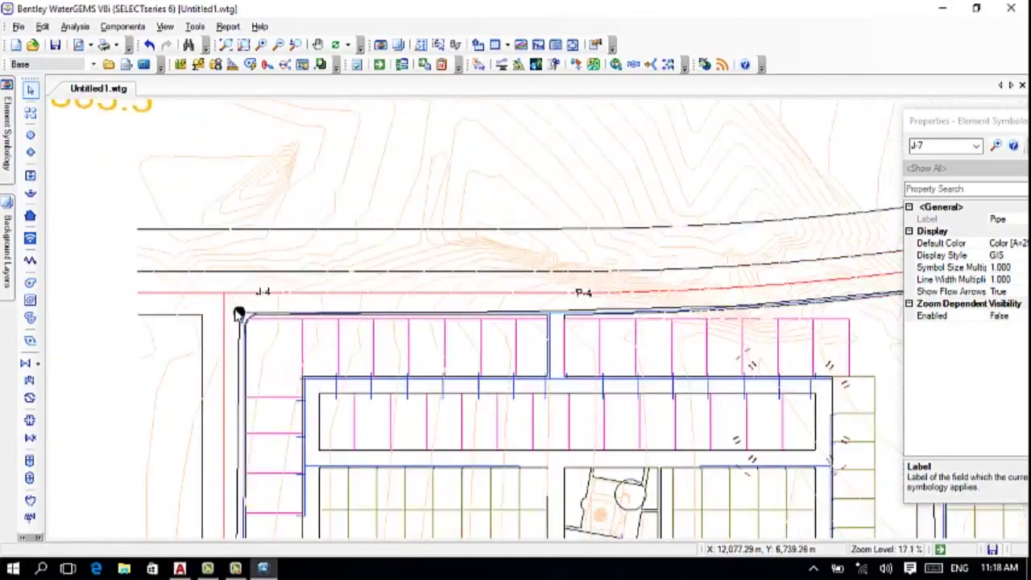
scroll(339, 323, "down", 3)
scroll(585, 363, "down", 4)
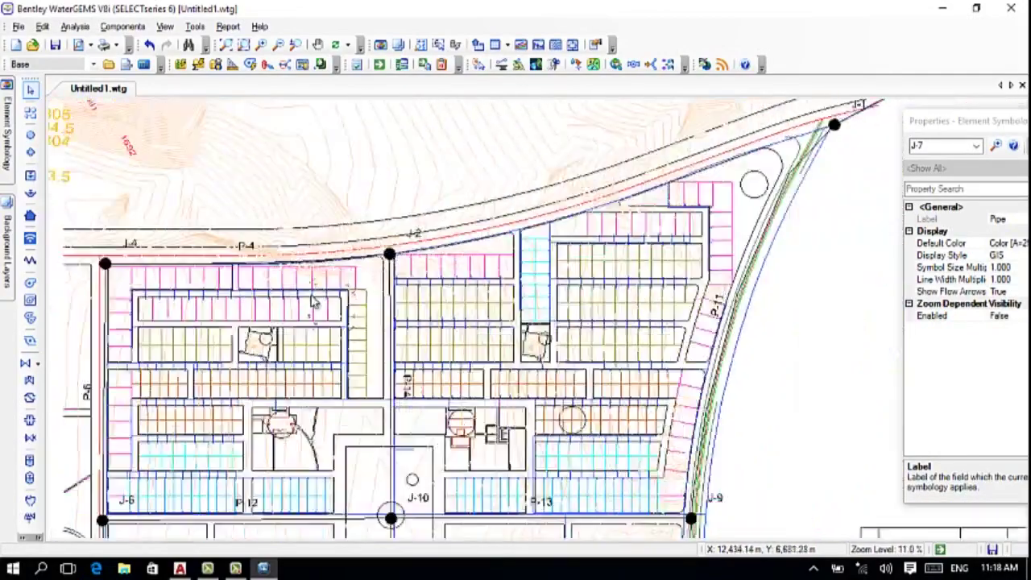
scroll(454, 342, "up", 1)
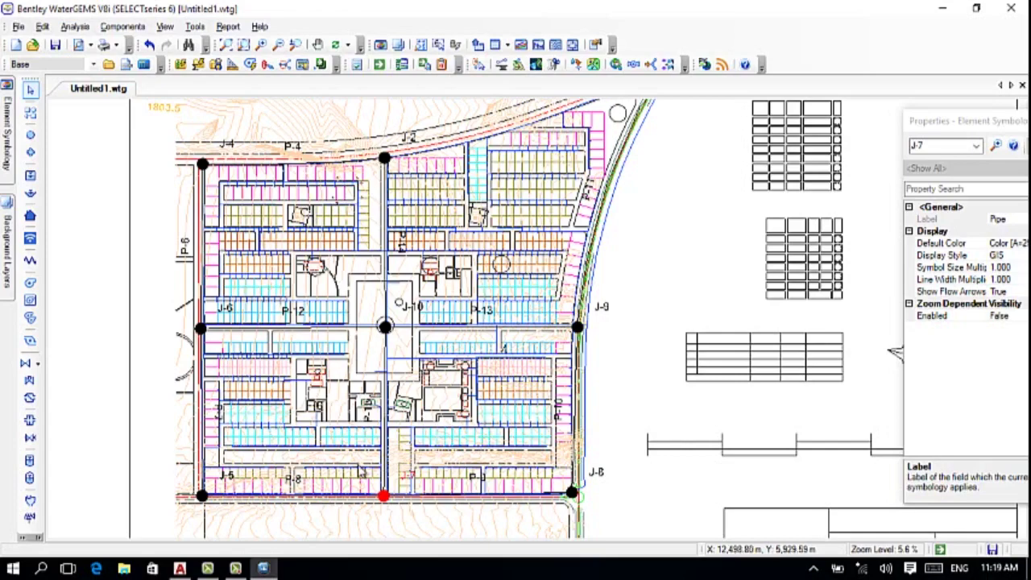
scroll(358, 469, "down", 2)
scroll(359, 472, "up", 1)
scroll(359, 471, "up", 1)
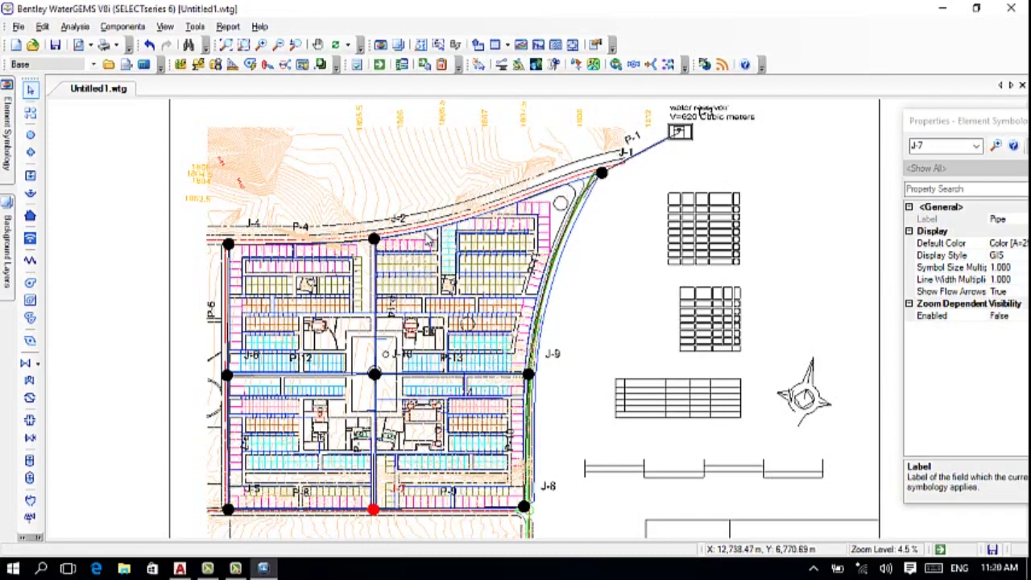
scroll(522, 310, "down", 2)
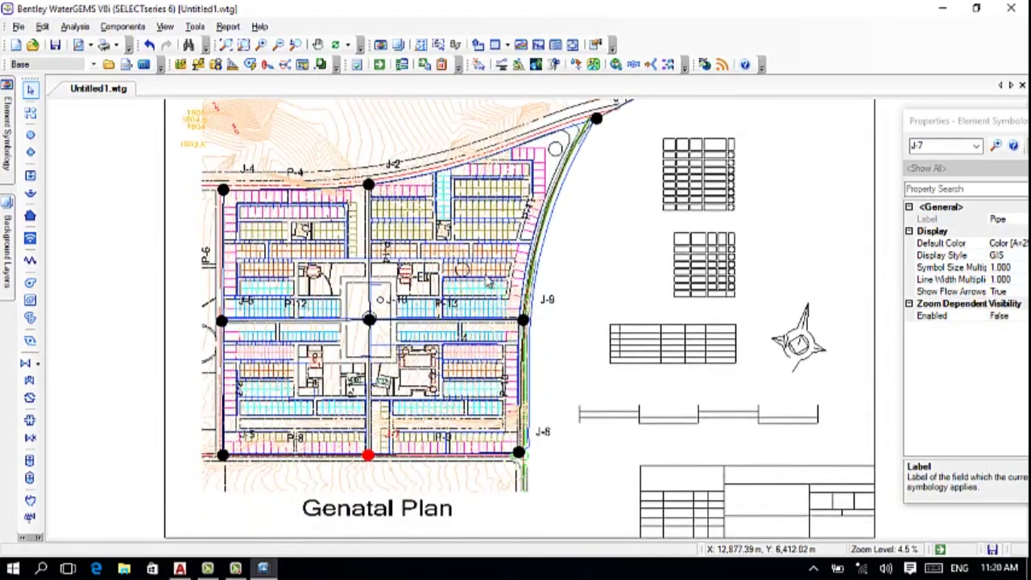
- Check the reservoir note, tank T-3 and the contour elevations along the upper road from J-1 to J-4
scroll(609, 260, "up", 4)
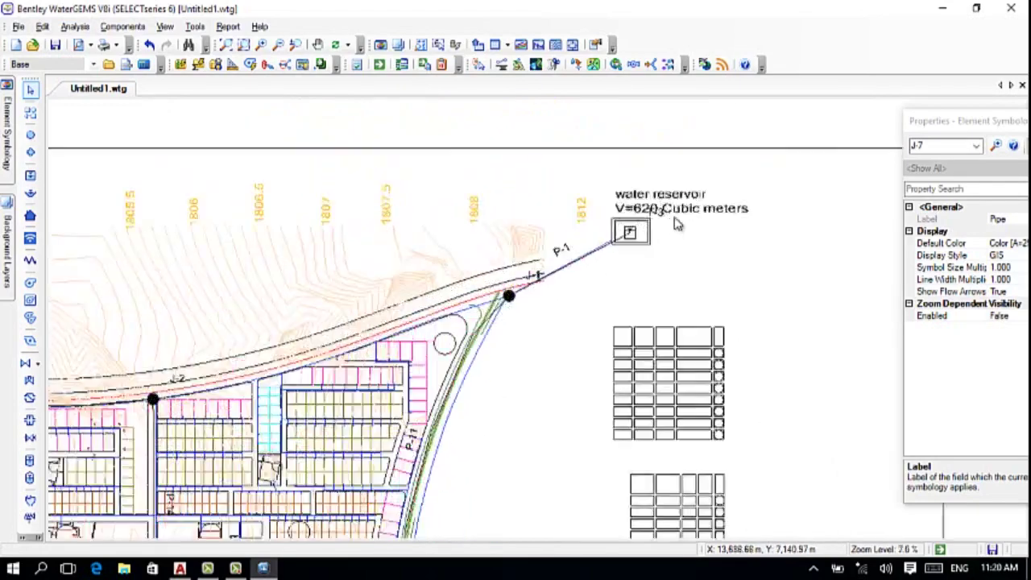
scroll(654, 235, "up", 1)
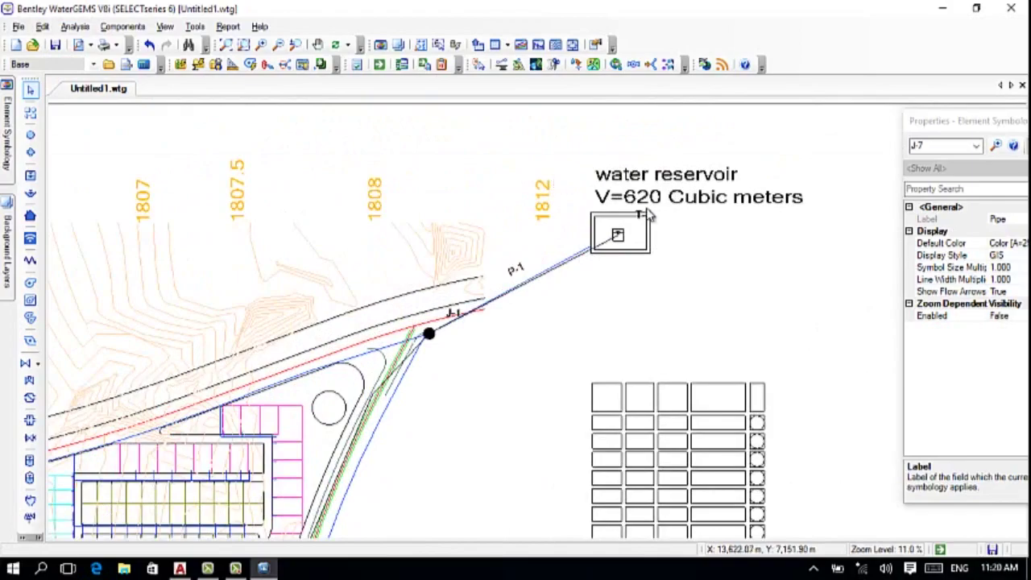
scroll(620, 246, "down", 3)
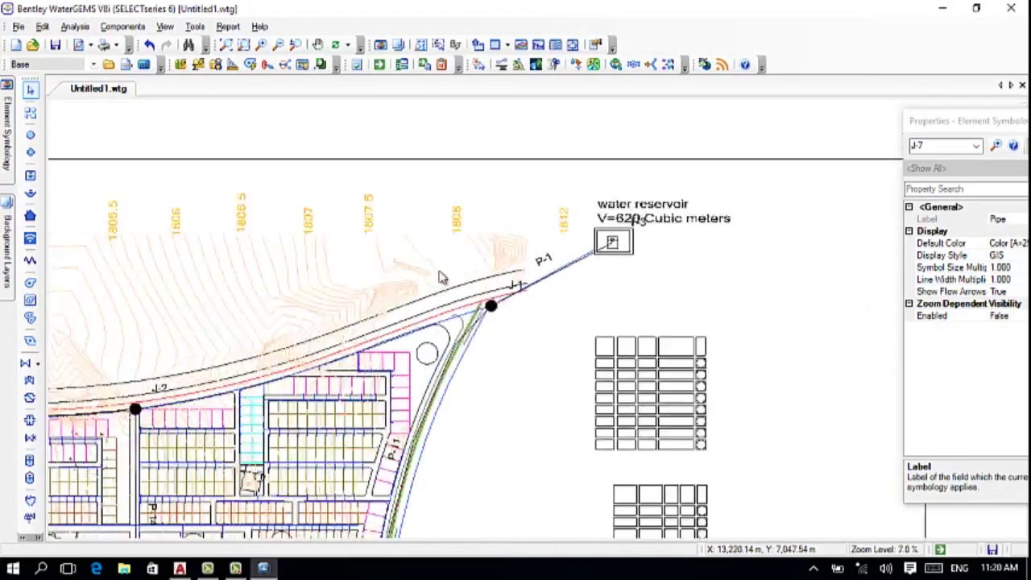
scroll(396, 318, "up", 3)
mouse_move(421, 402)
left_mouse_down()
mouse_move(429, 482)
mouse_move(395, 444)
mouse_move(390, 451)
left_mouse_up()
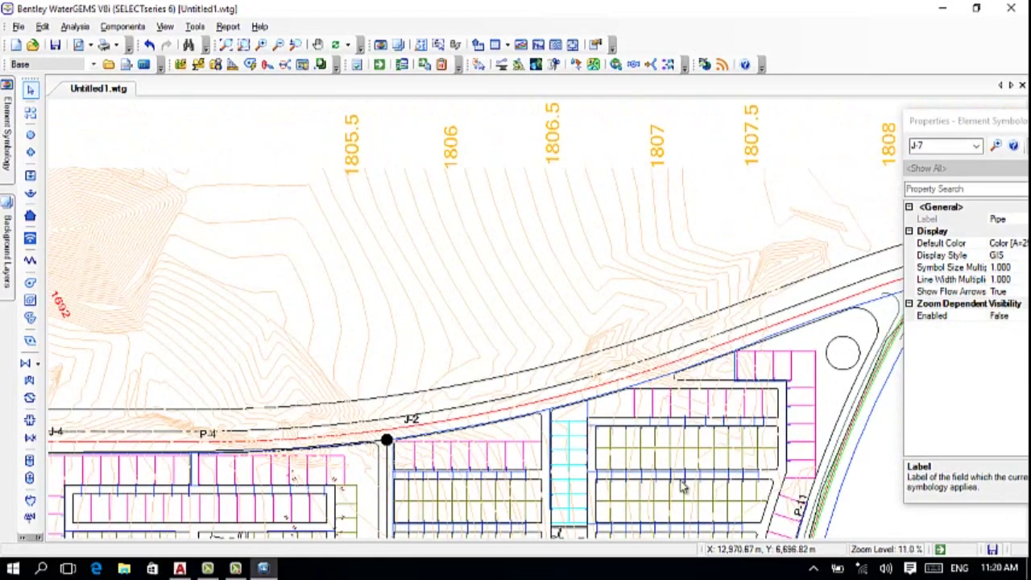
scroll(684, 486, "down", 3)
left_click_drag(688, 439, 693, 425)
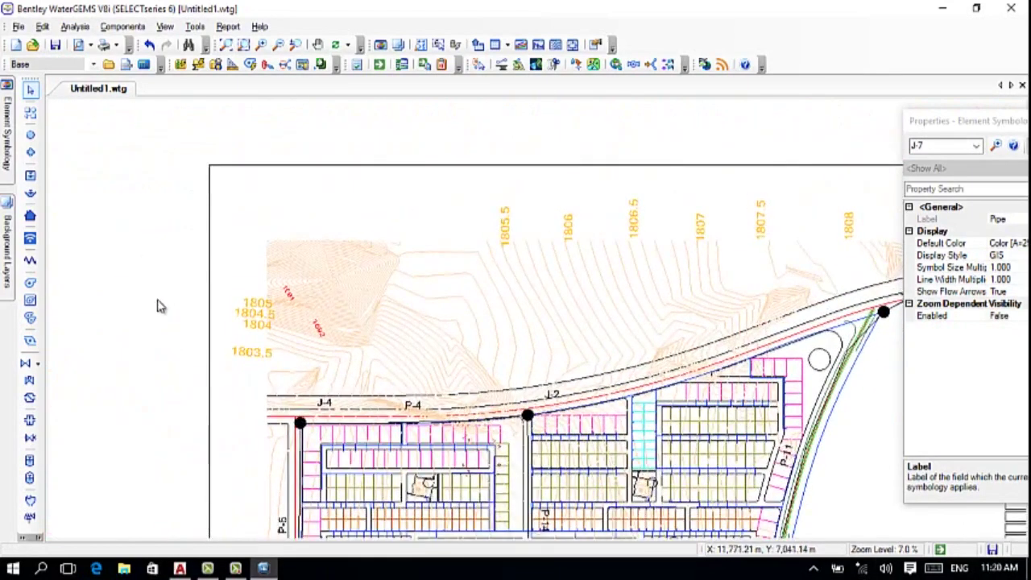
mouse_move(181, 569)
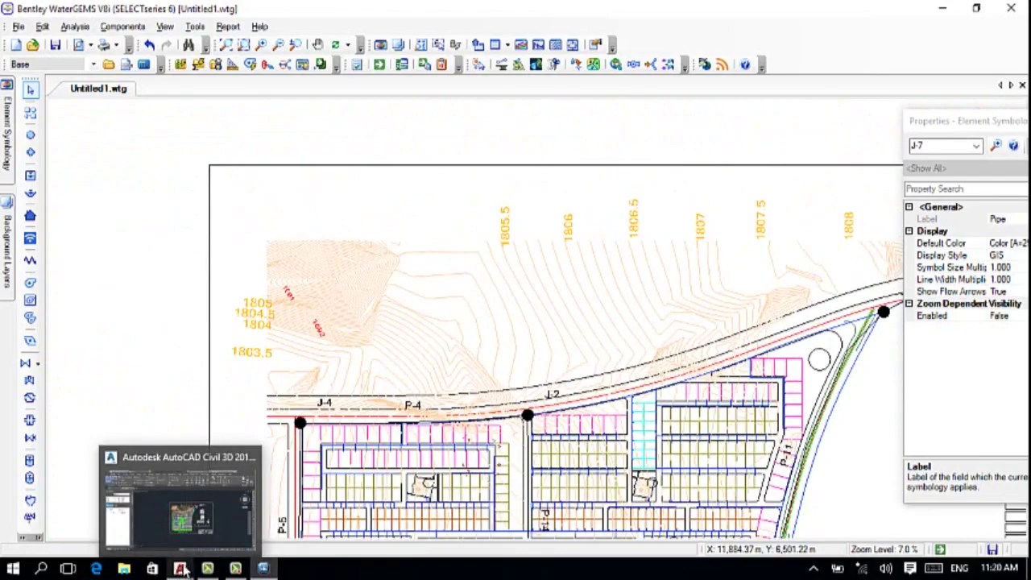
- Hide the plan2 background layer to view the bare pipe network, and show the layer again
scroll(472, 377, "down", 3)
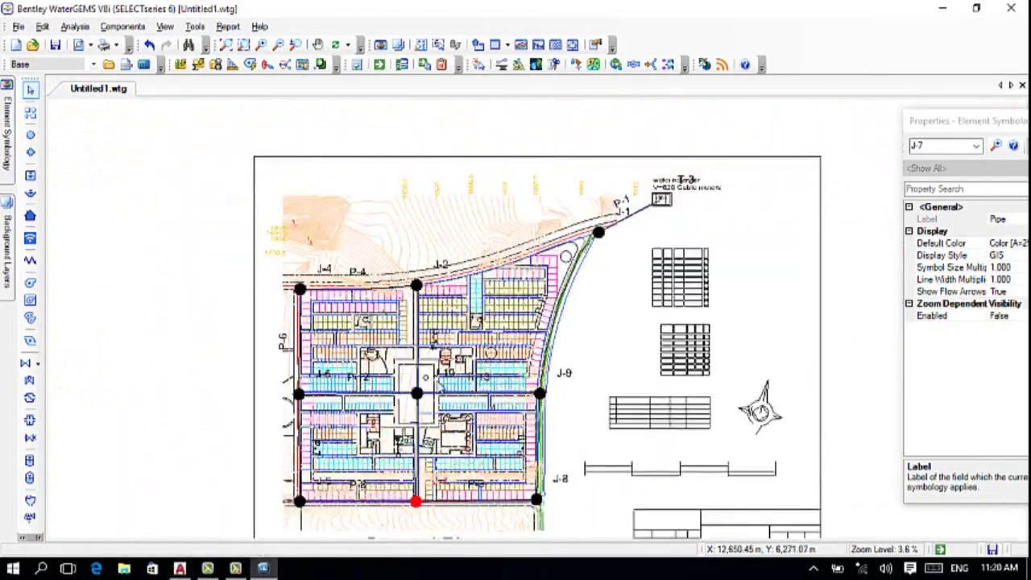
mouse_move(645, 345)
left_mouse_down()
mouse_move(558, 320)
mouse_move(558, 342)
left_mouse_up()
left_click(8, 228)
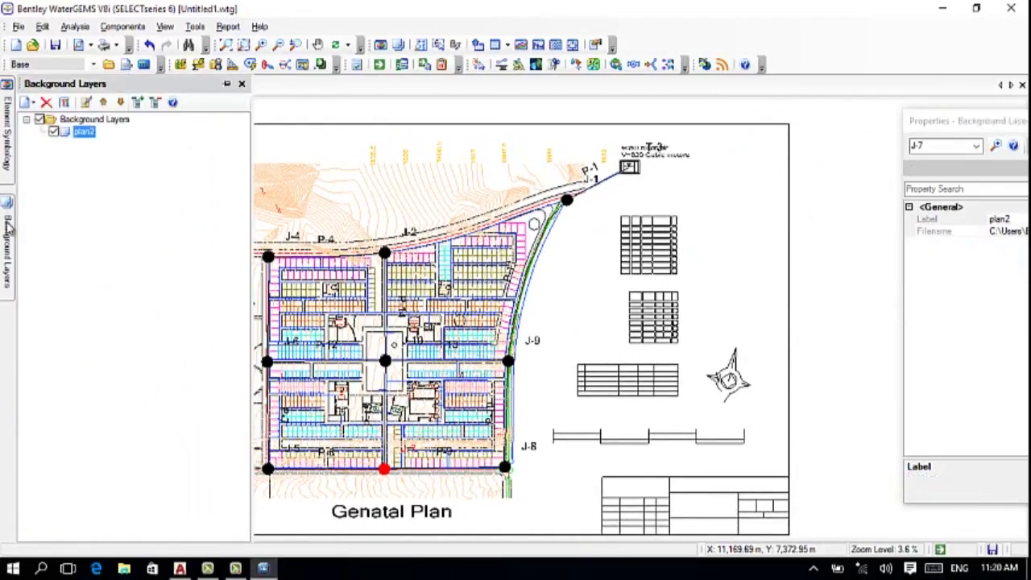
left_click(53, 132)
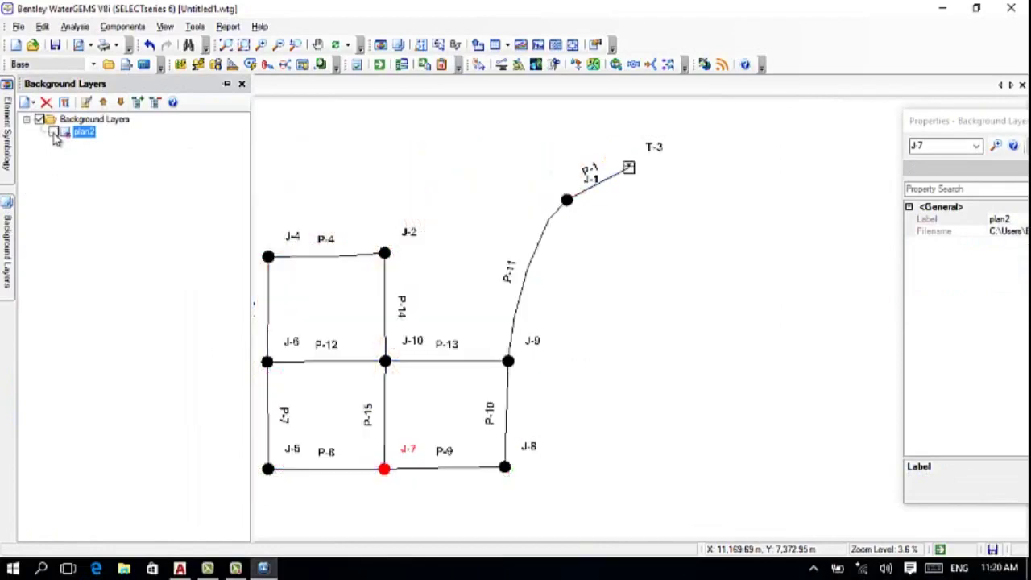
left_click(53, 132)
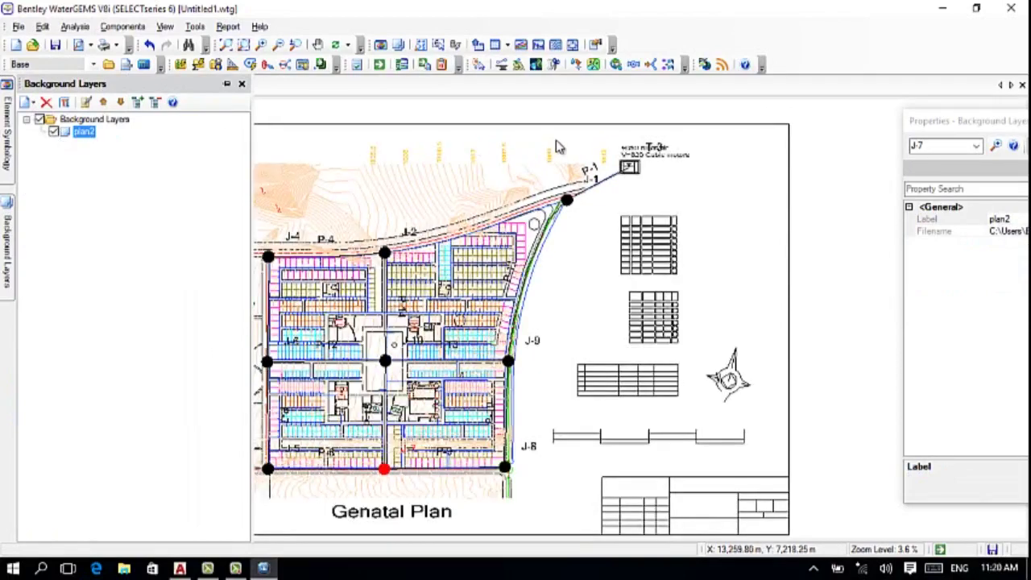
- Check the pipe display properties in the element symbology
left_click(9, 108)
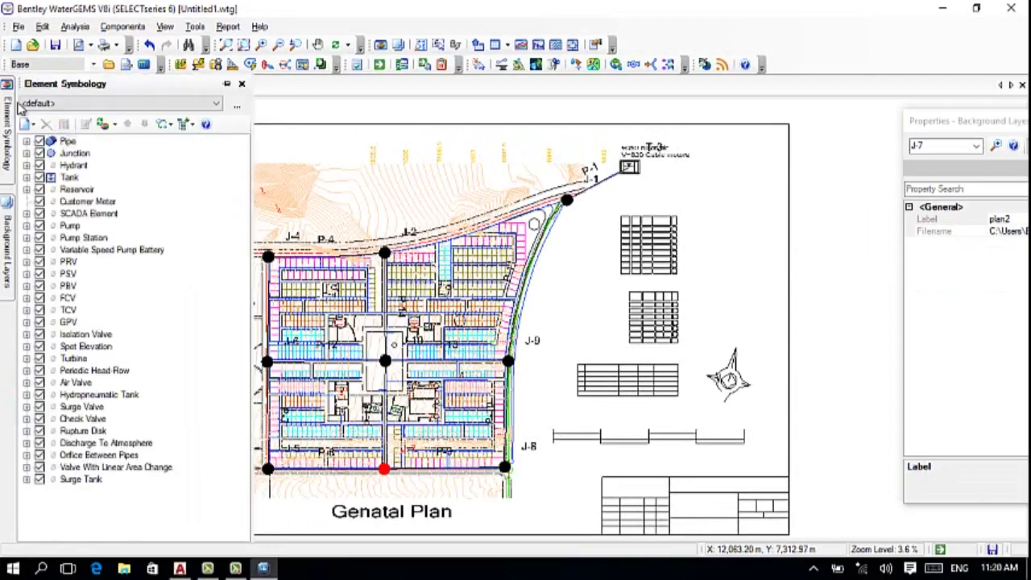
left_click(67, 141)
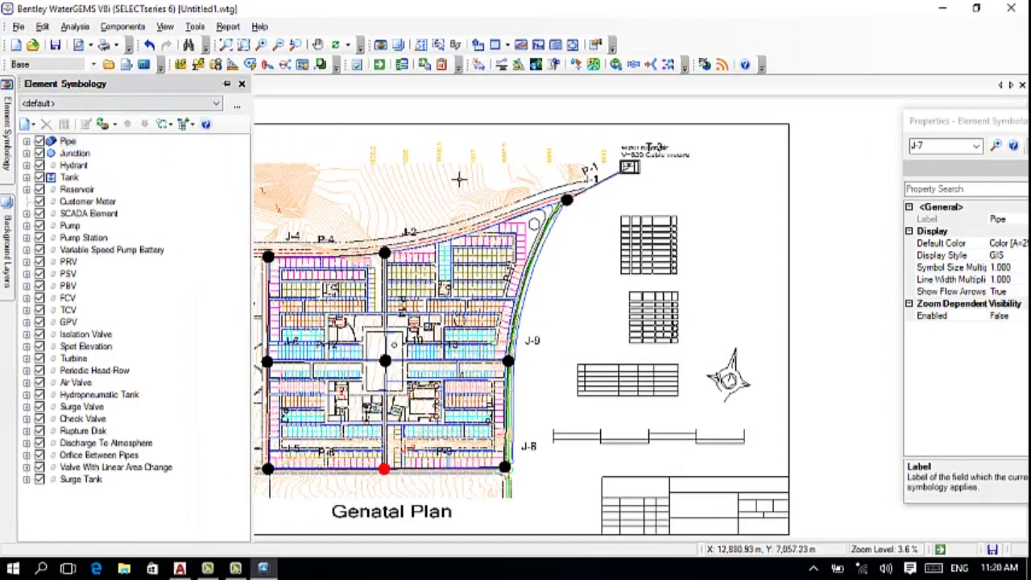
left_click_drag(459, 178, 380, 153)
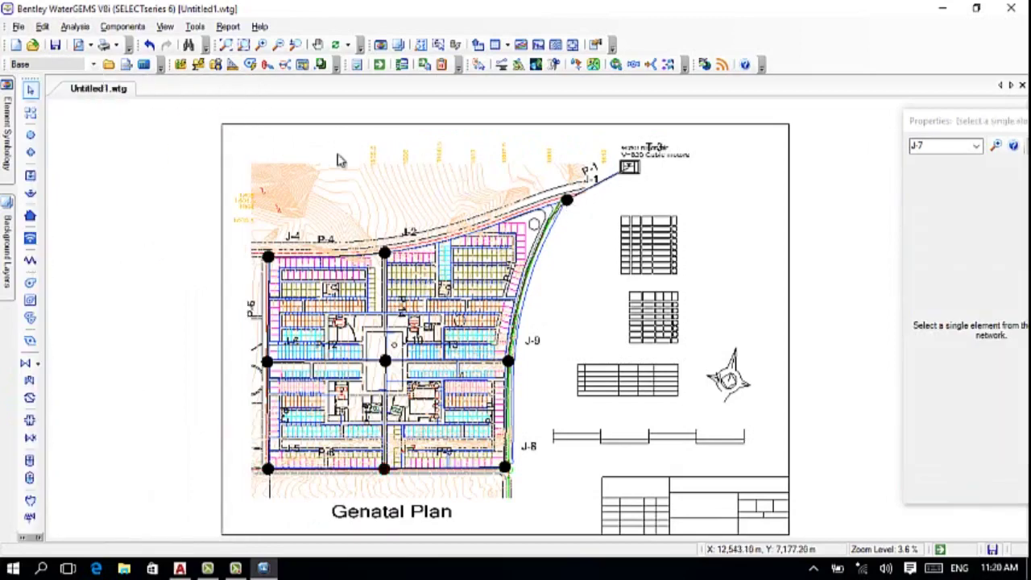
- Lay out the missing pipe from junction J-1 to junction J-2 and finish the pipe layout
left_click(32, 113)
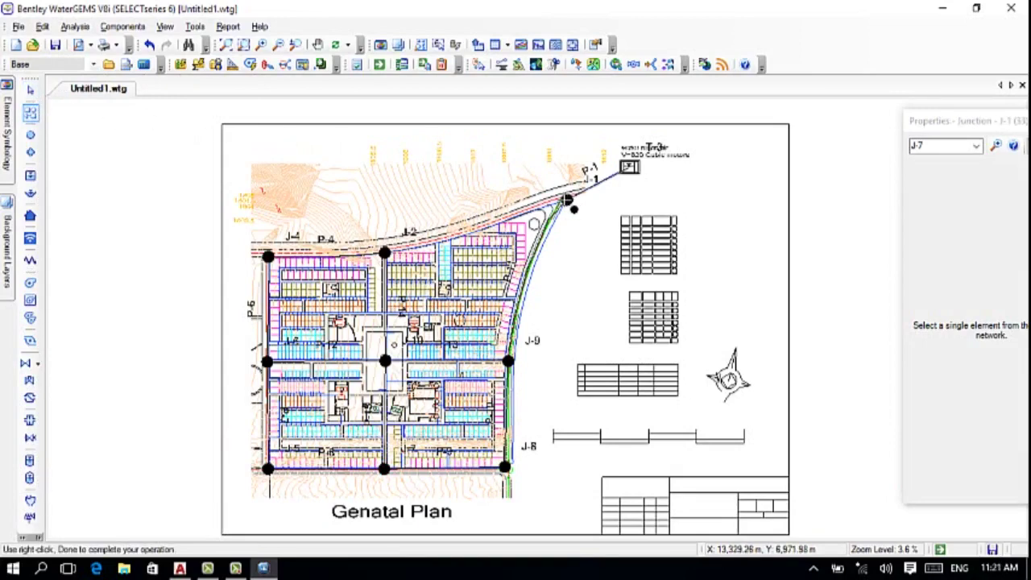
left_click(567, 200)
left_click(385, 253)
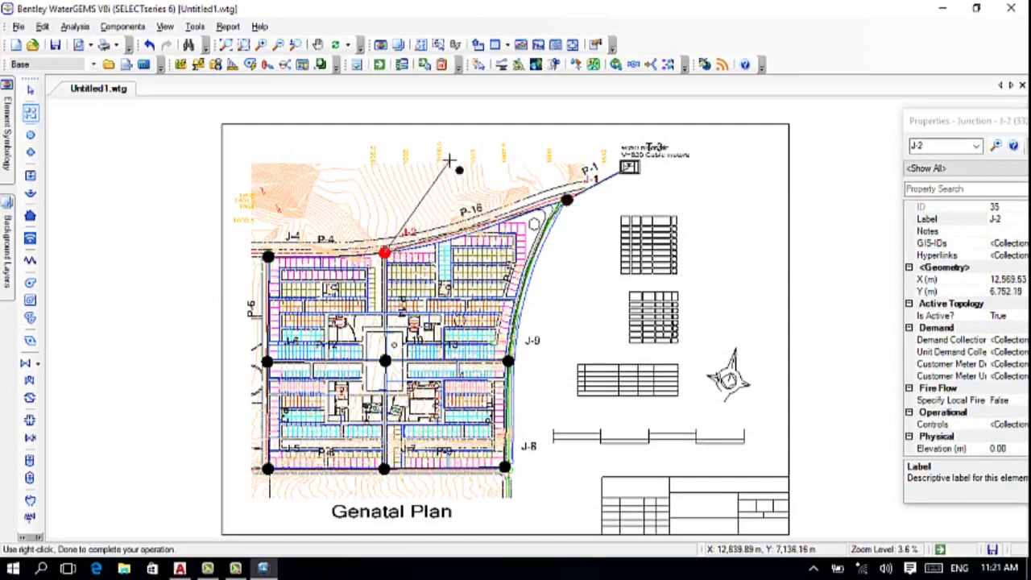
right_click(388, 252)
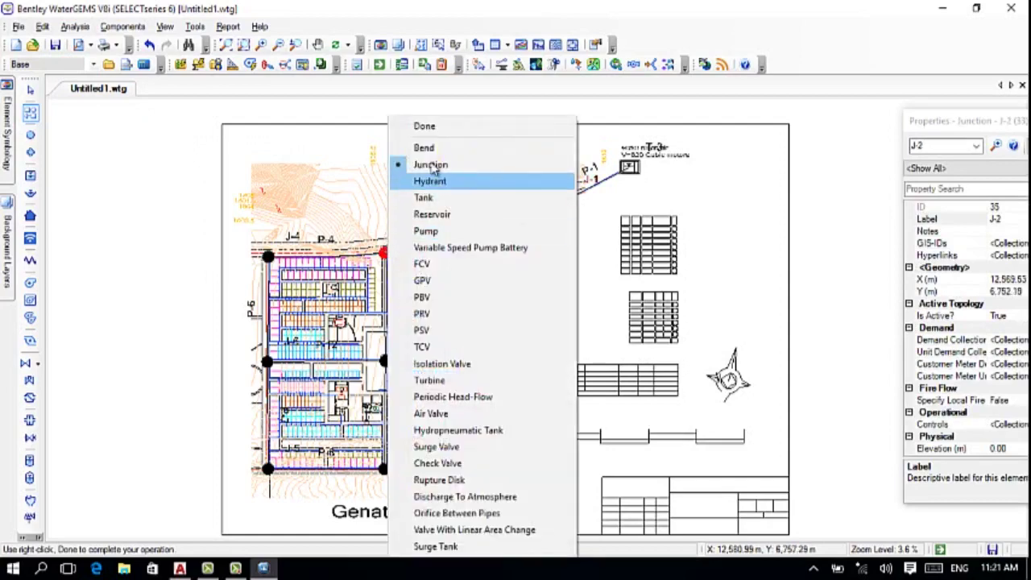
left_click(430, 126)
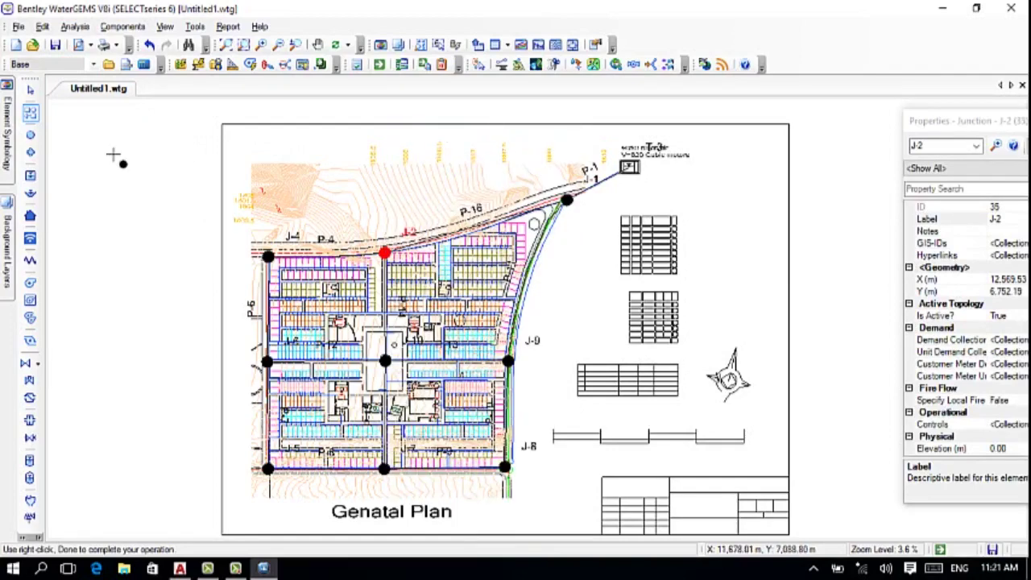
left_click(31, 91)
- Hide the plan2 background layer so that only the pipe network is displayed
left_click(6, 238)
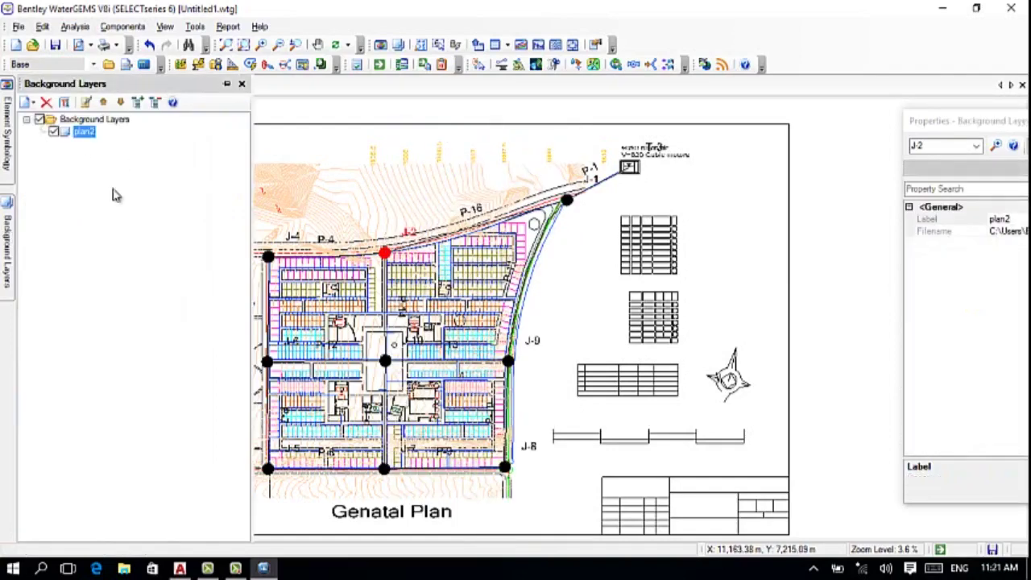
left_click(54, 132)
scroll(633, 230, "down", 1)
scroll(632, 241, "down", 1)
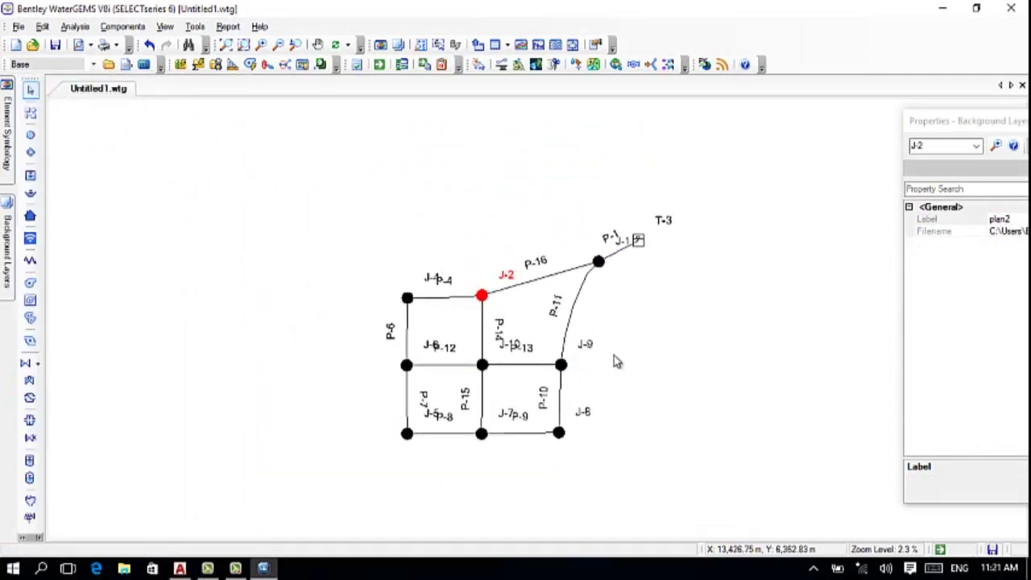
left_click_drag(524, 407, 515, 432)
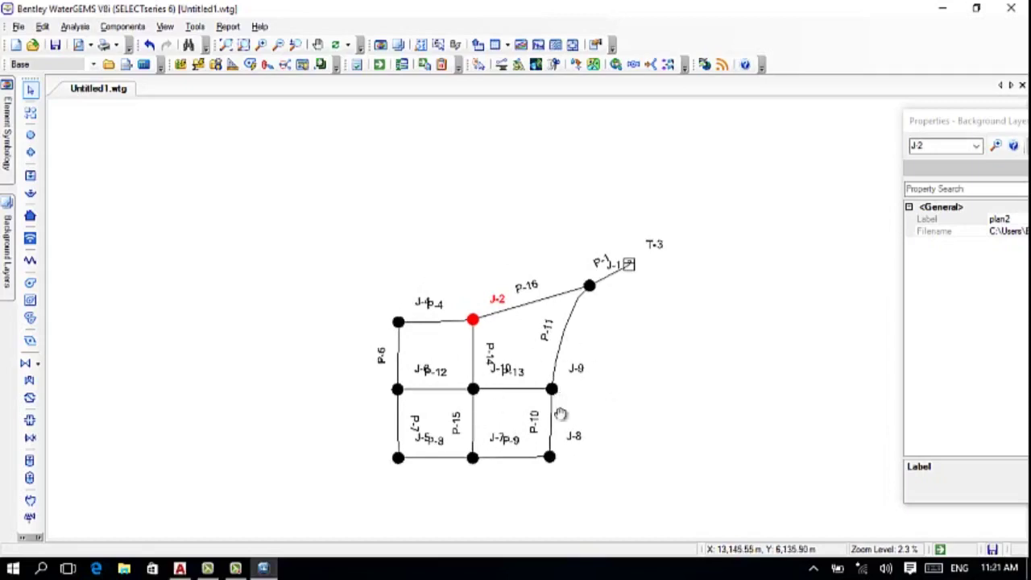
left_click_drag(556, 407, 600, 398)
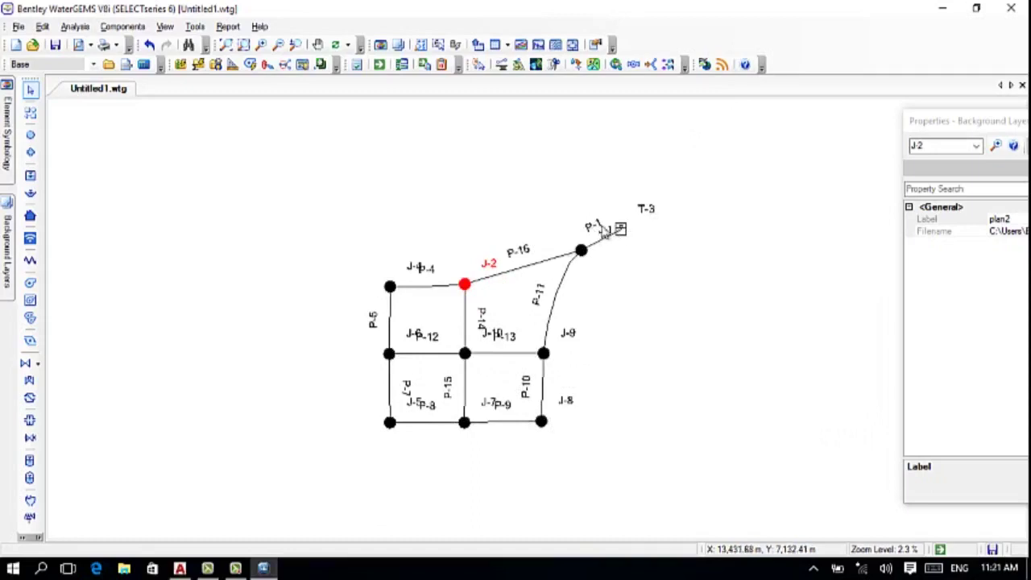
- Reposition the labels near the tank: J-1 below its junction, P-1 closer to its pipe, and T-3 just above the tank
left_click(599, 233)
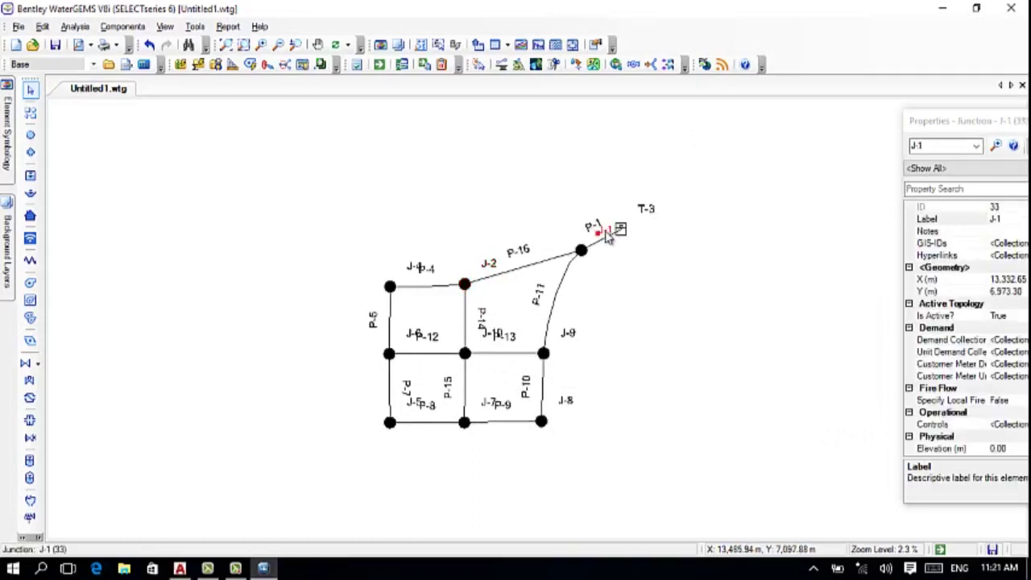
left_click_drag(605, 234, 590, 265)
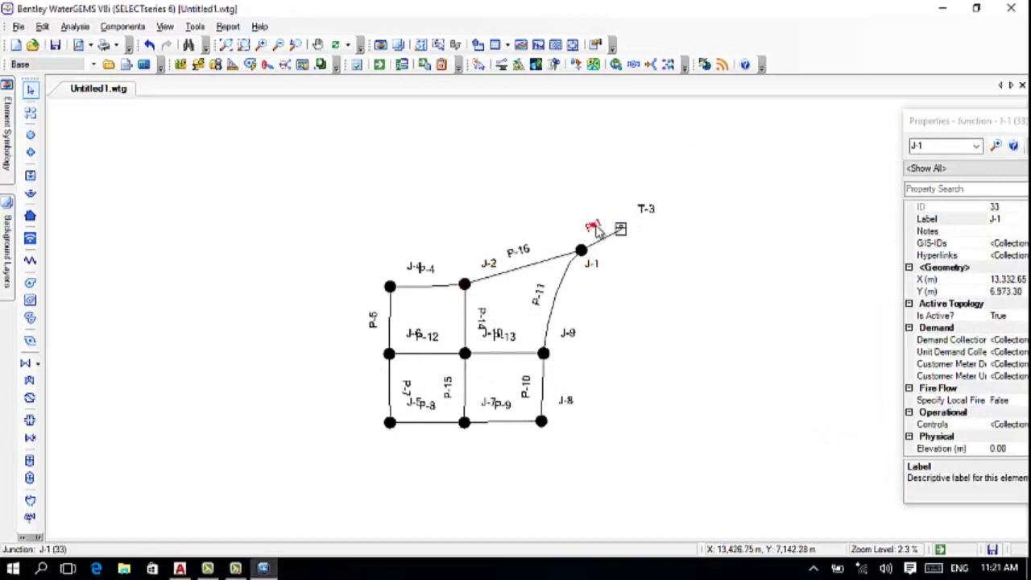
left_click(593, 235)
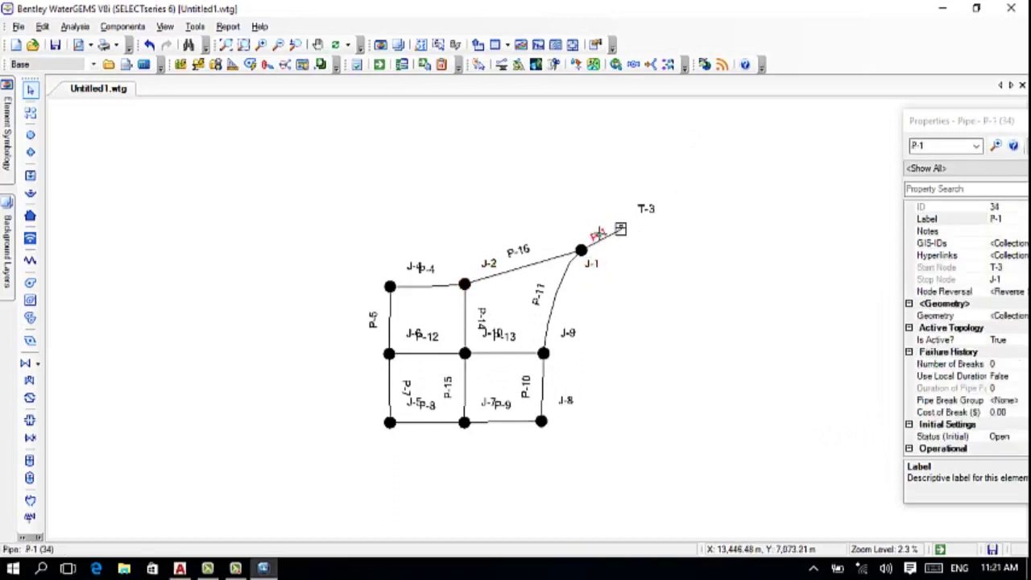
left_click(648, 210)
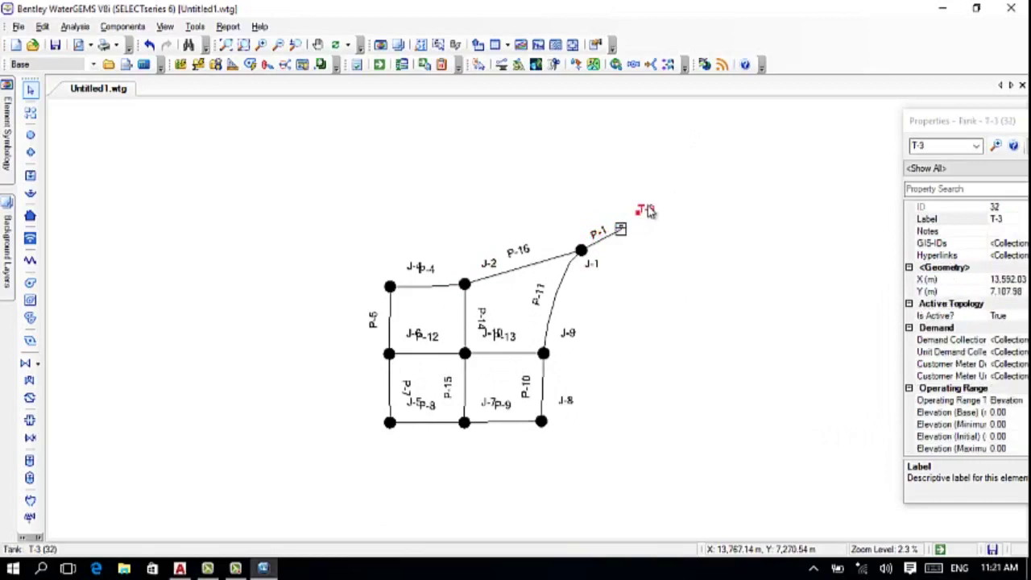
left_click_drag(642, 208, 628, 211)
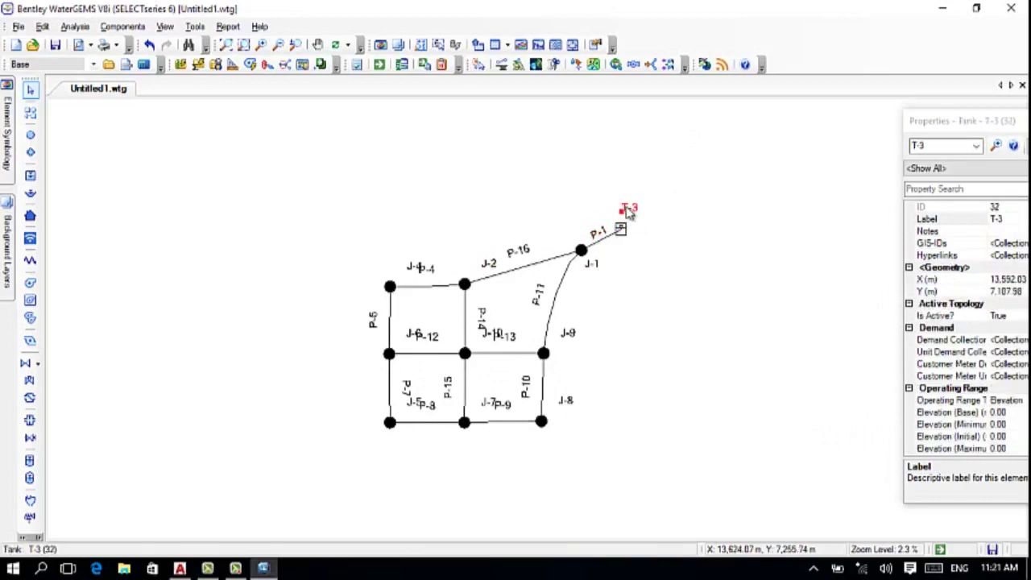
- Move the P-16 label closer to its pipe and place the J-2 and J-4 labels directly above their junctions
left_click(518, 257)
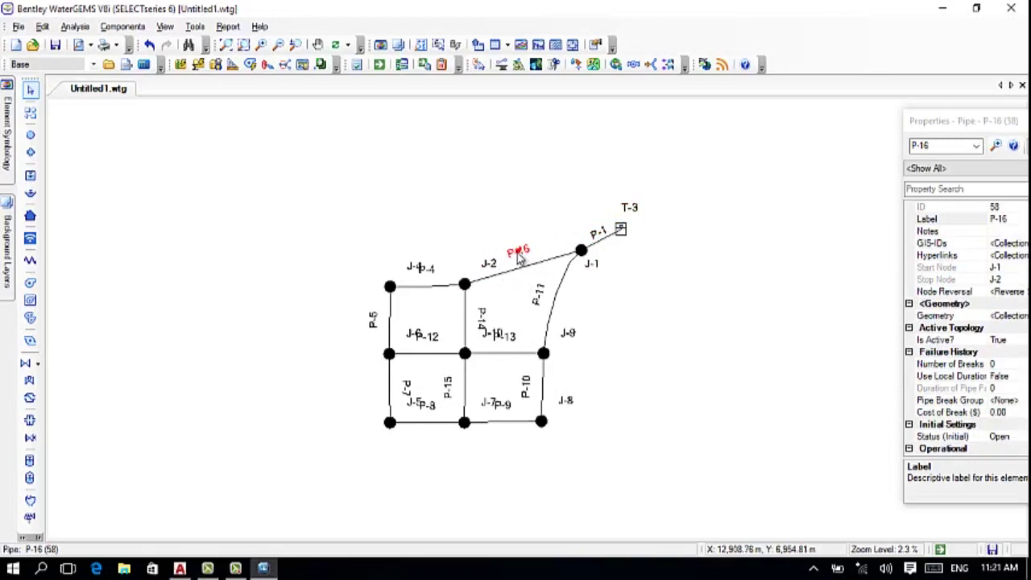
left_click_drag(519, 250, 524, 258)
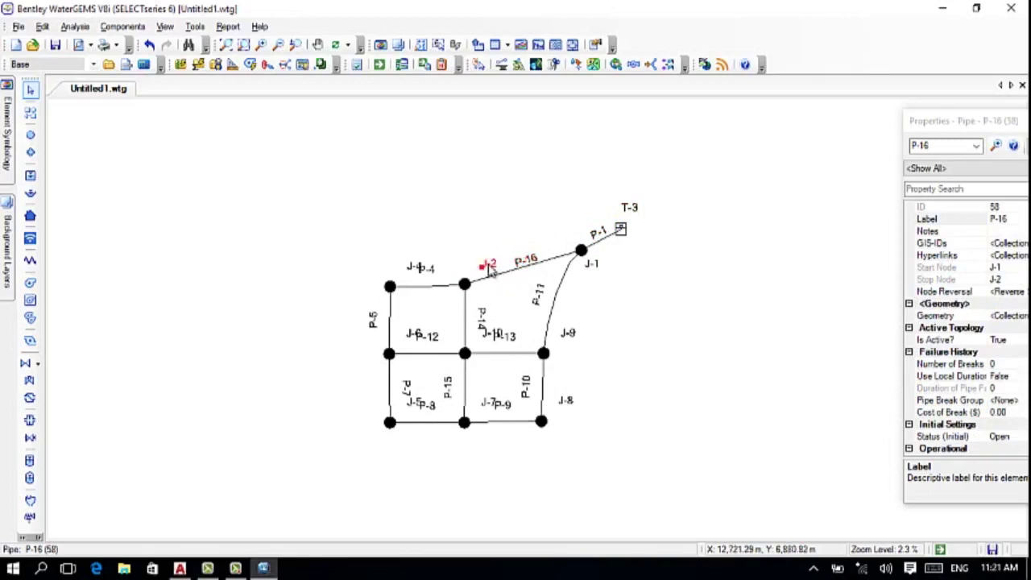
left_click(488, 263)
left_click_drag(486, 274, 466, 279)
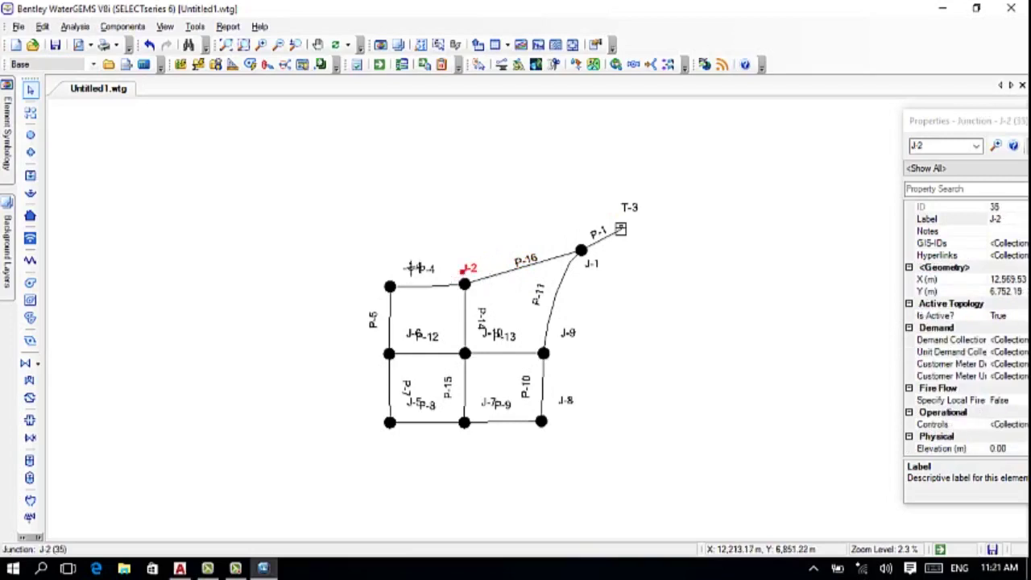
left_click(412, 274)
left_click_drag(411, 267, 384, 276)
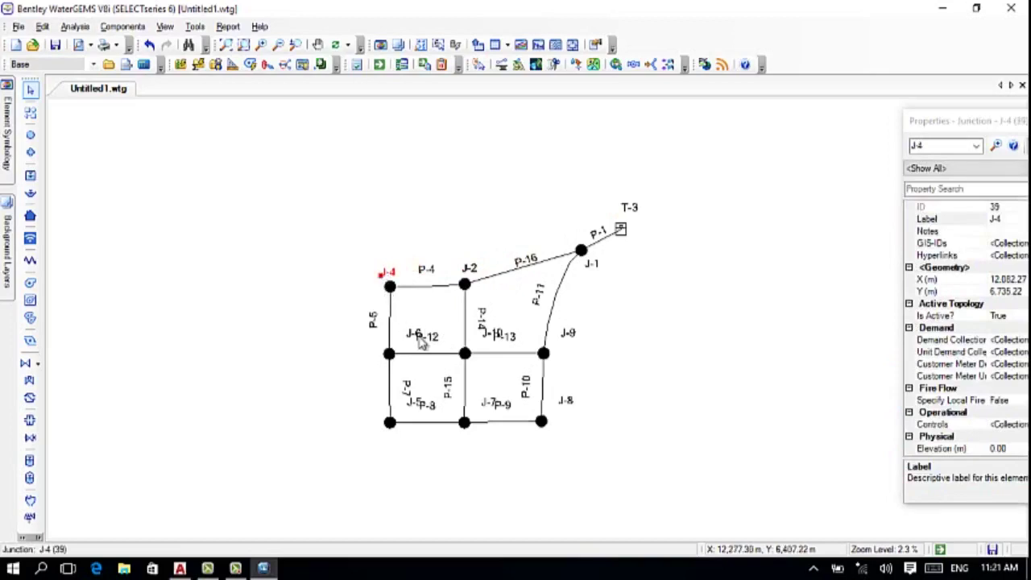
- Separate the overlapping junction labels by placing J-6 beside its junction and J-5 and J-7 below theirs
left_click(411, 339)
left_click_drag(401, 340, 365, 366)
left_click(408, 408)
left_click_drag(409, 410, 381, 433)
left_click(490, 408)
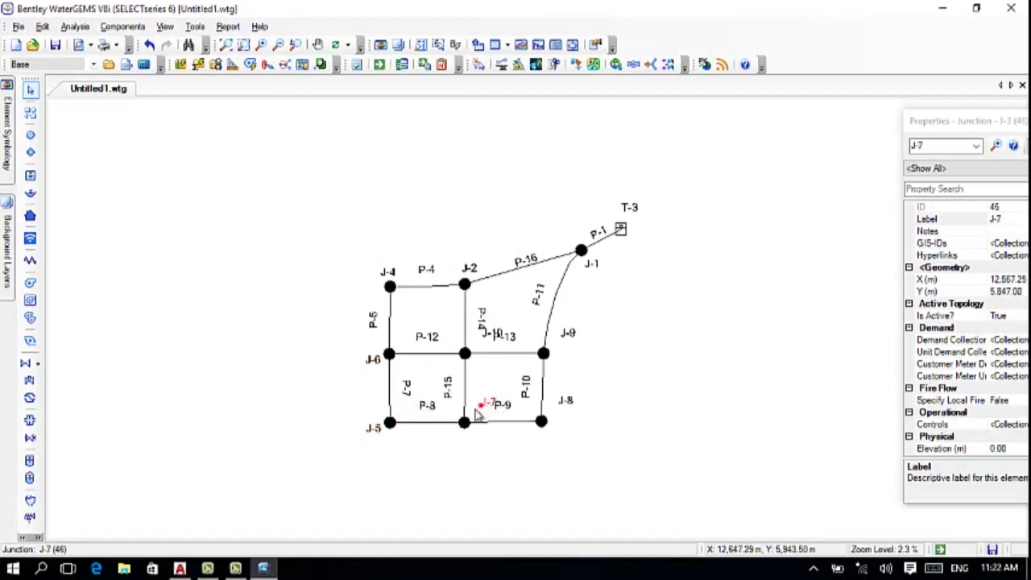
left_click_drag(481, 404, 461, 437)
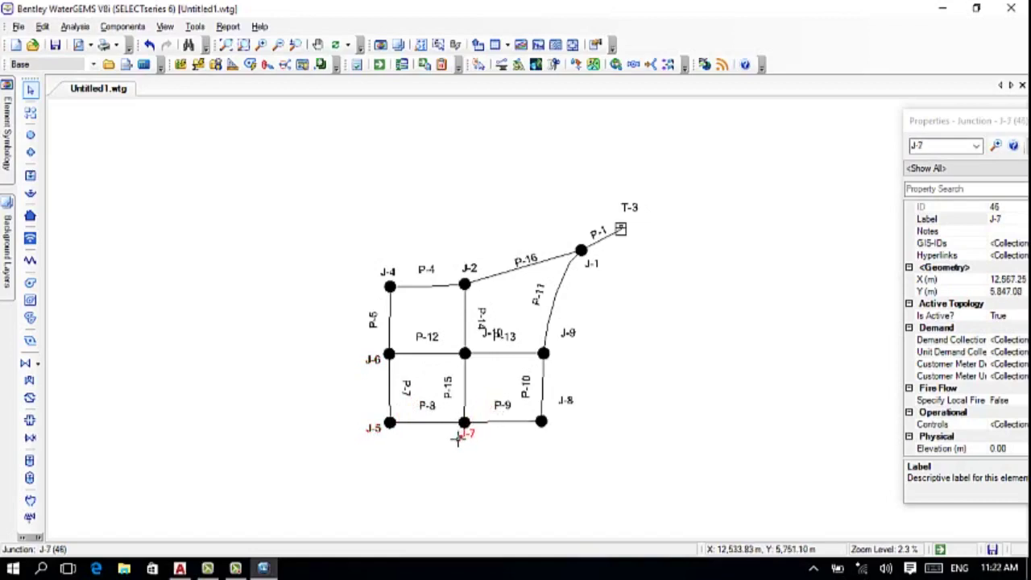
left_click(372, 431)
left_click_drag(364, 434, 384, 439)
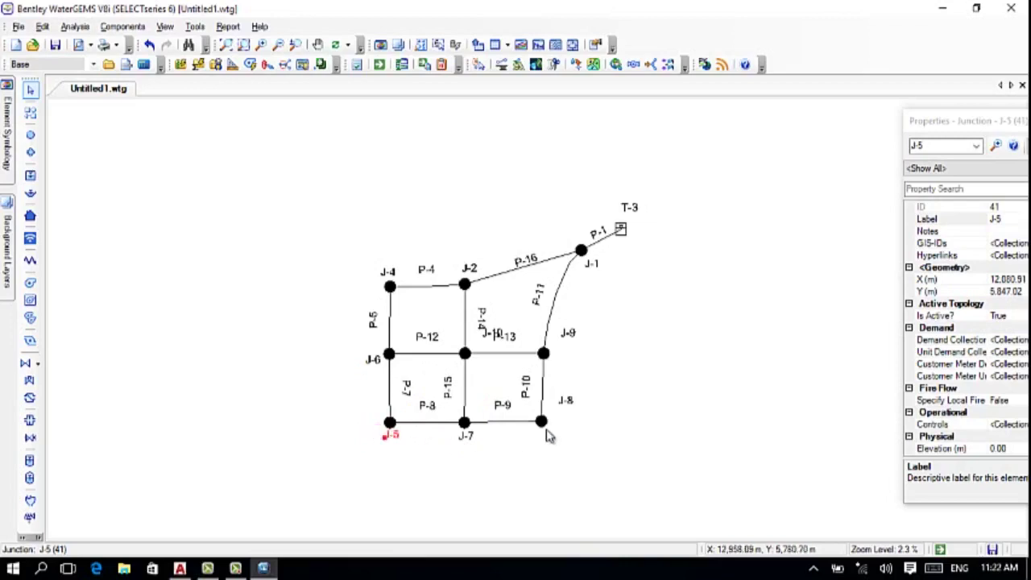
- Place the J-8, J-9 and J-10 labels next to their junctions and move the P-11 label closer to its curved pipe
left_click_drag(565, 400, 543, 441)
left_click_drag(568, 334, 557, 355)
left_click_drag(492, 334, 474, 368)
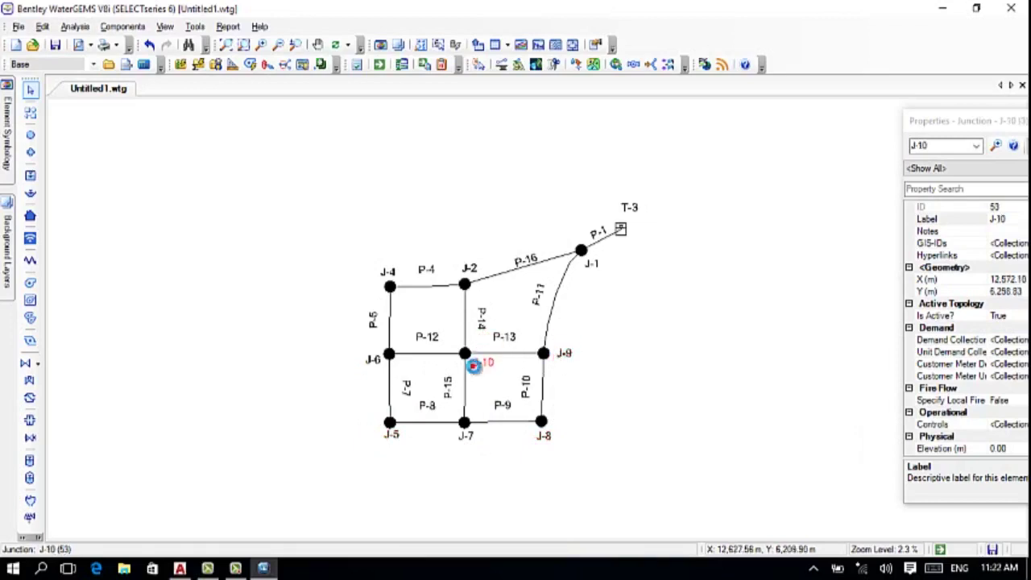
left_click(539, 296)
left_click_drag(539, 297, 540, 304)
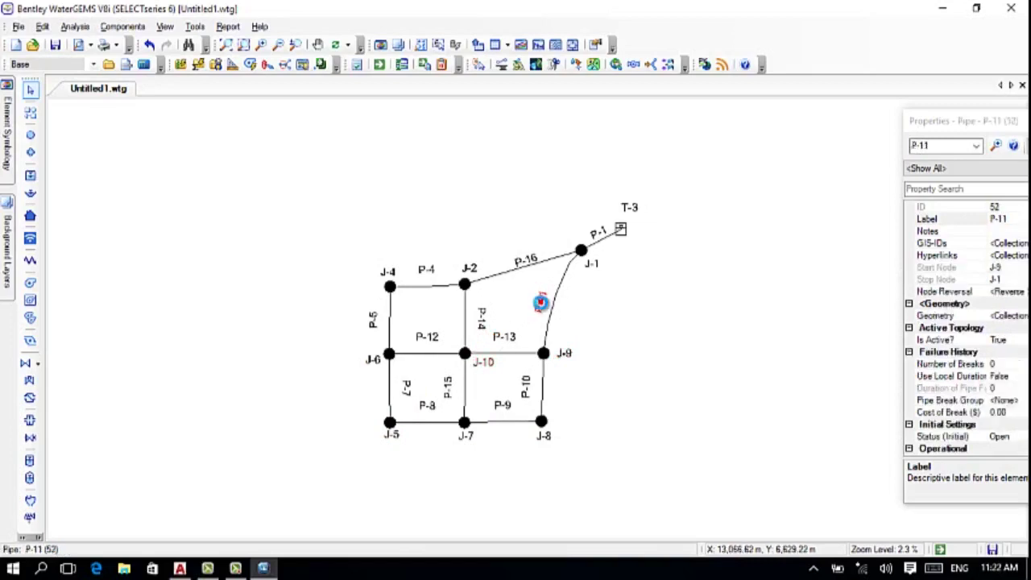
left_click(606, 301)
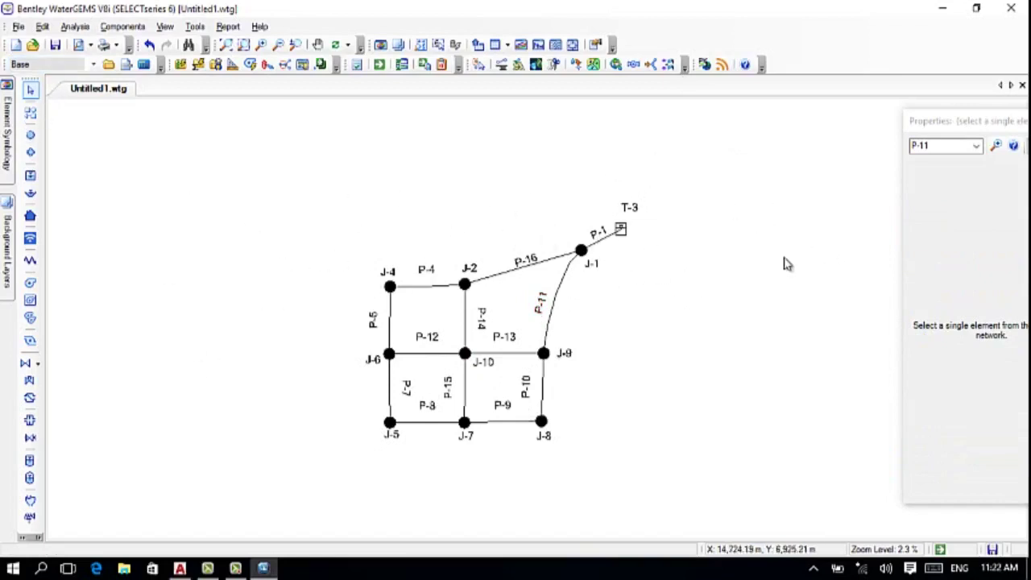
mouse_move(617, 274)
left_mouse_down()
mouse_move(626, 244)
mouse_move(544, 304)
mouse_move(553, 312)
left_mouse_up()
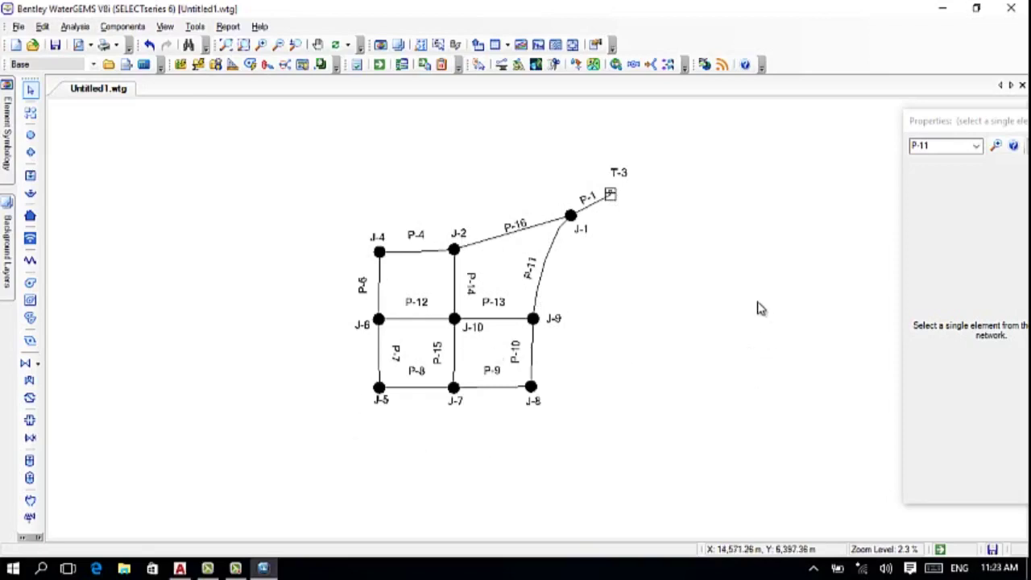
- Set the physical elevation of tank T-3 to 1802 m
left_click(610, 196)
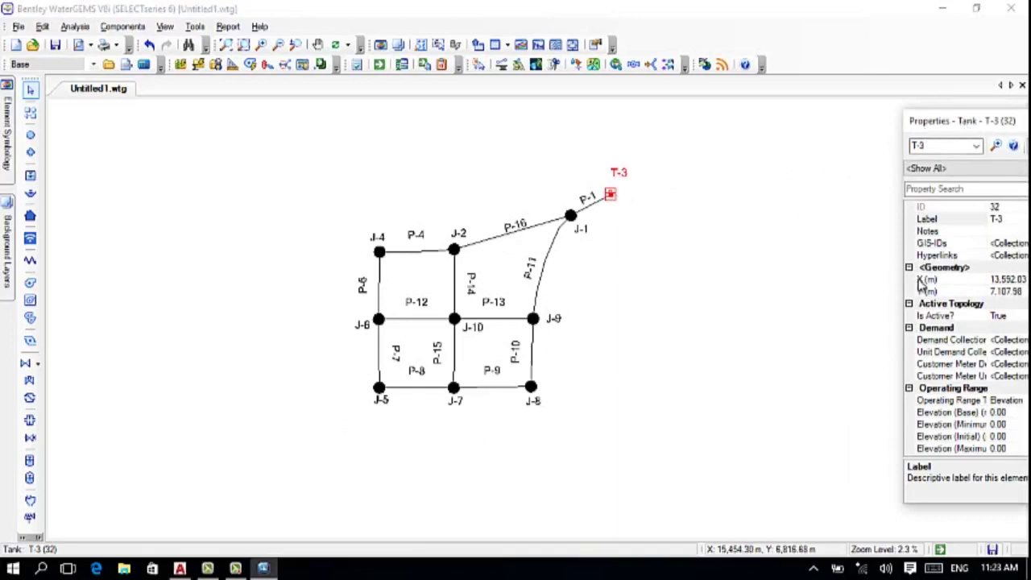
scroll(944, 334, "down", 4)
scroll(941, 364, "down", 2)
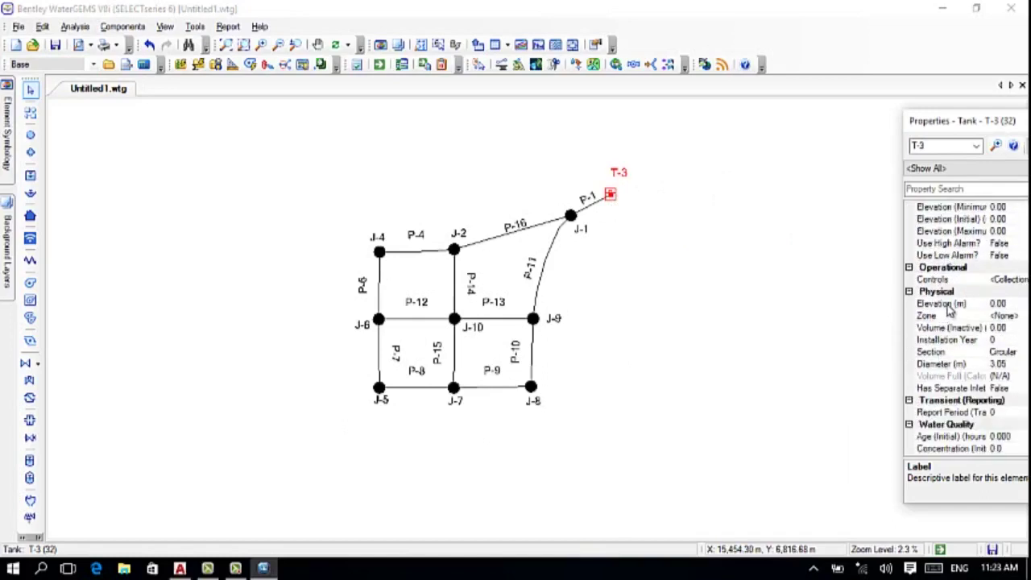
left_click(1007, 303)
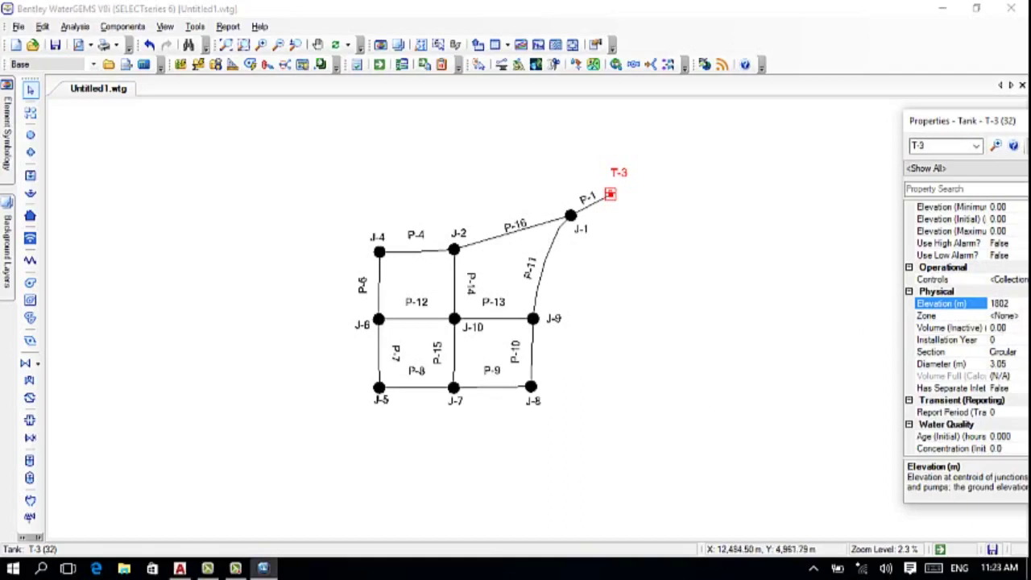
- Switch to the plan drawing in AutoCAD Civil 3D and look over the general plan and its land-use tables
mouse_move(235, 568)
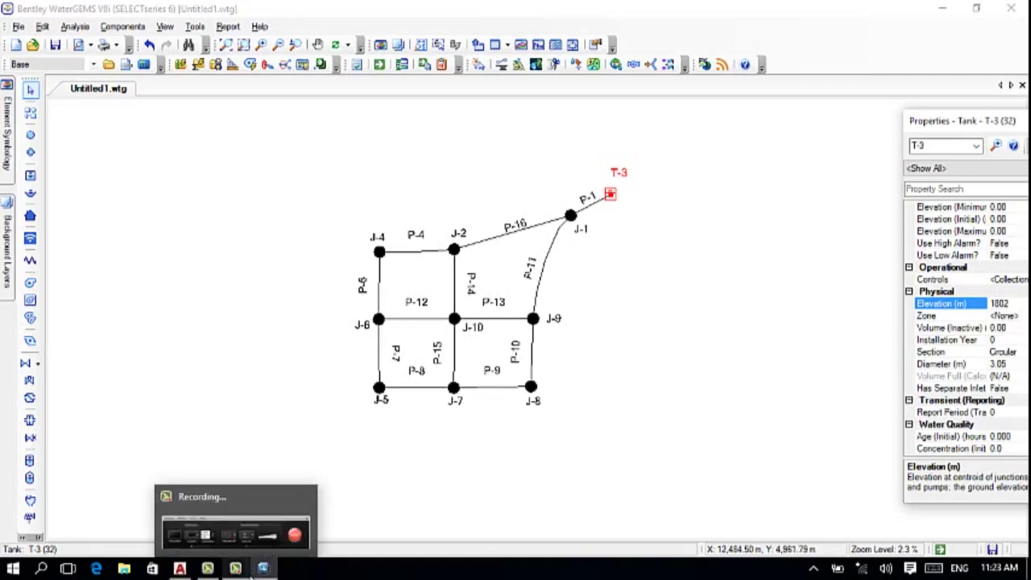
left_click(180, 568)
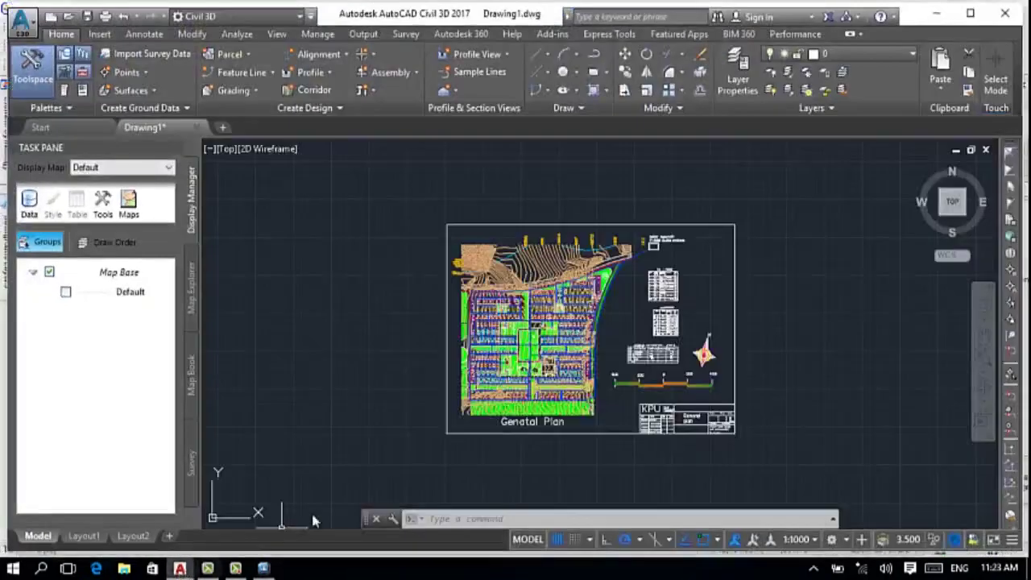
scroll(674, 219, "up", 10)
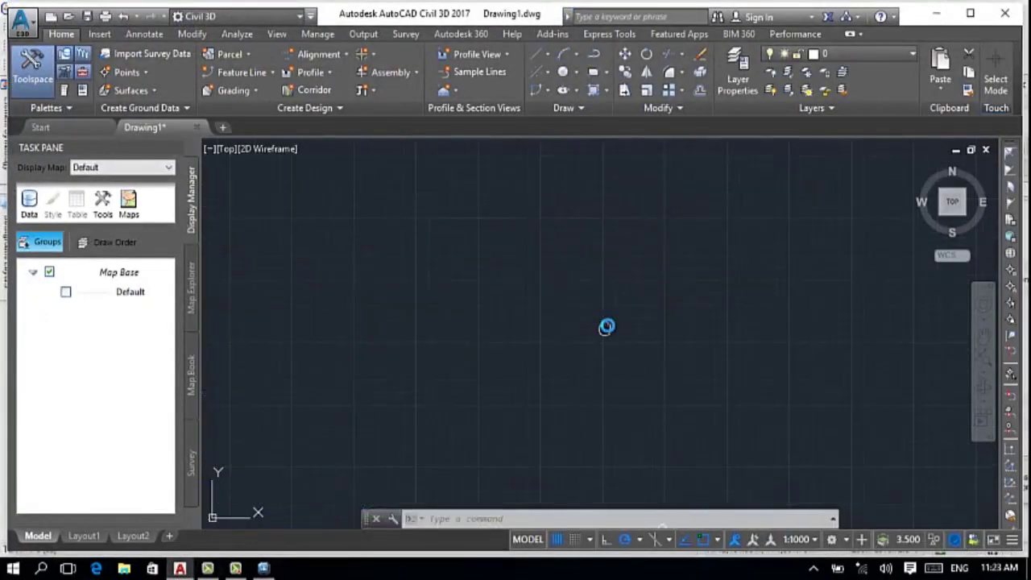
scroll(644, 291, "down", 10)
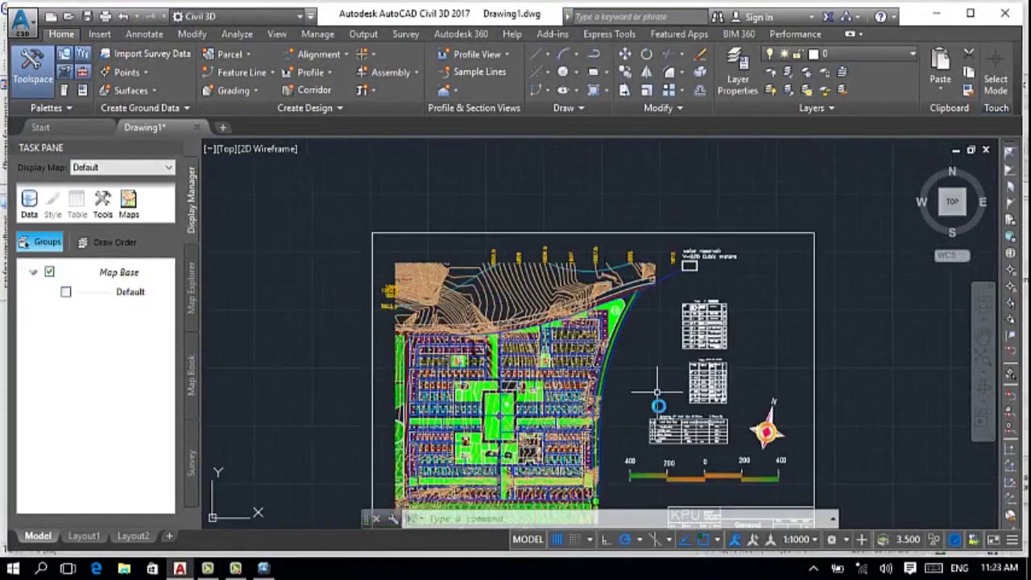
scroll(596, 412, "up", 5)
scroll(452, 393, "up", 3)
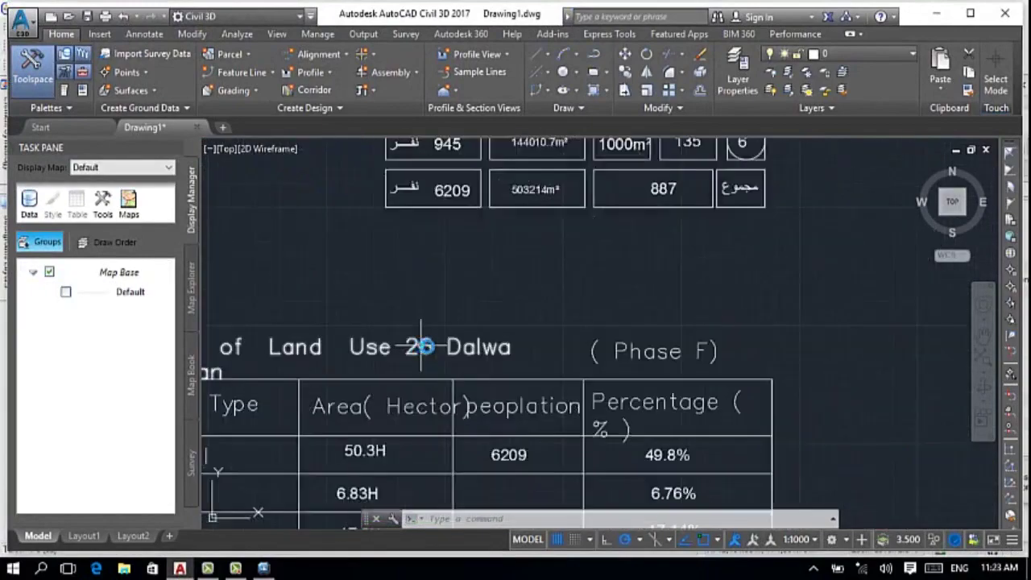
scroll(584, 331, "down", 8)
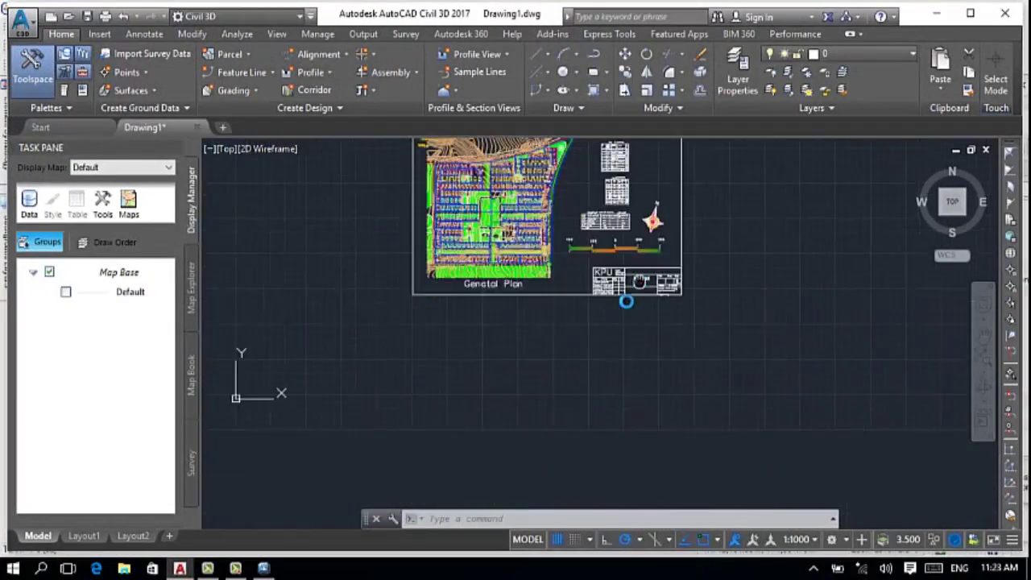
scroll(621, 427, "down", 2)
scroll(504, 442, "up", 2)
scroll(483, 435, "up", 5)
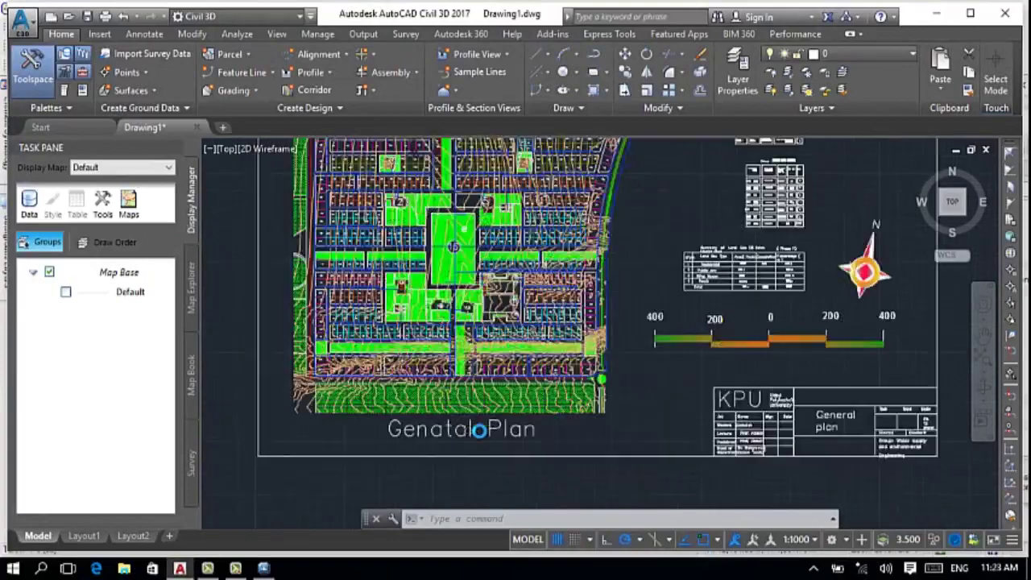
scroll(483, 443, "down", 5)
scroll(564, 322, "up", 8)
scroll(566, 330, "up", 2)
scroll(565, 332, "down", 8)
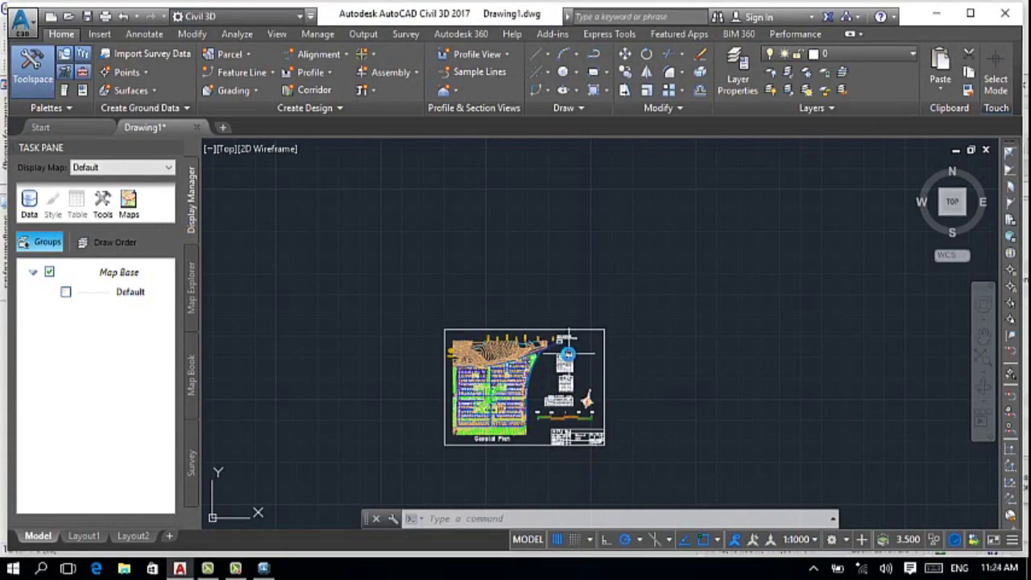
- Examine the elevation labels beside the water reservoir and along the contours nearest the first pipe junction
scroll(554, 339, "up", 10)
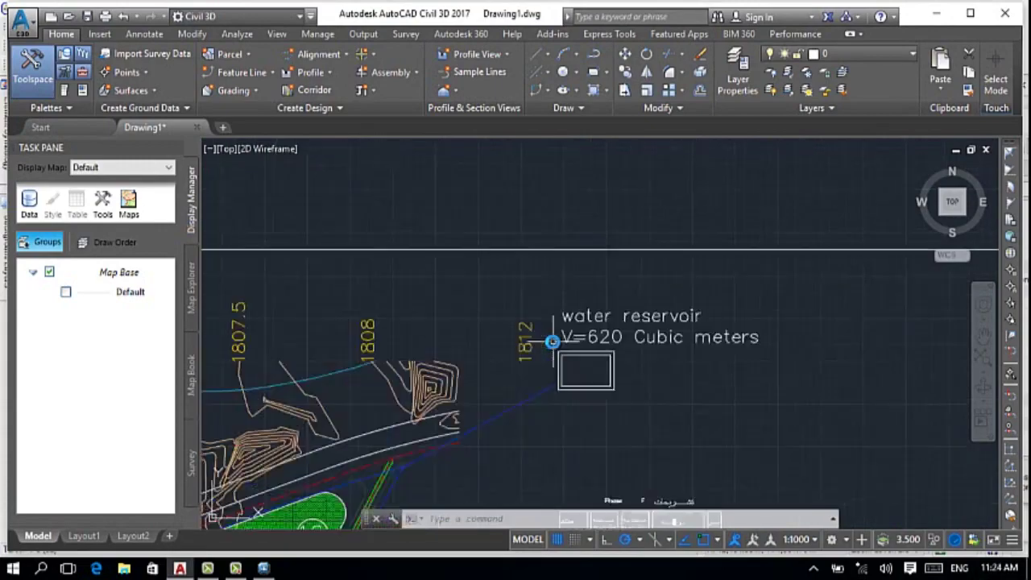
scroll(502, 350, "down", 3)
left_click_drag(547, 360, 628, 371)
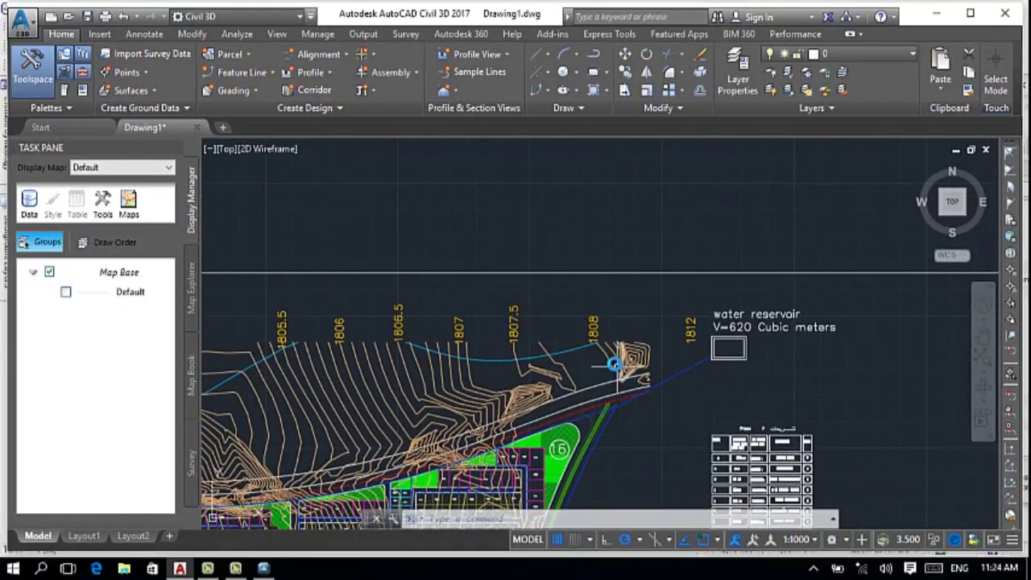
scroll(607, 333, "up", 4)
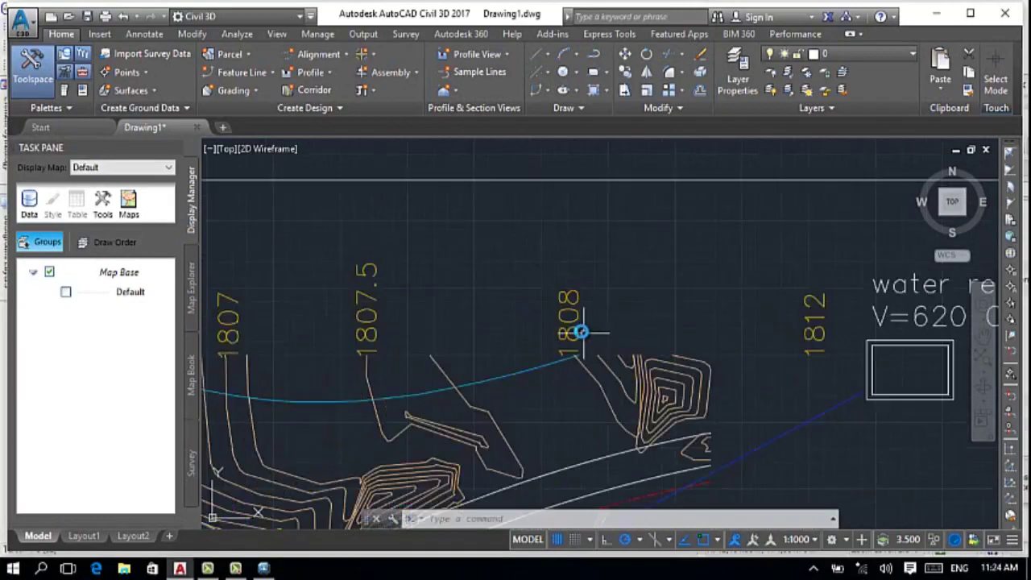
mouse_move(568, 322)
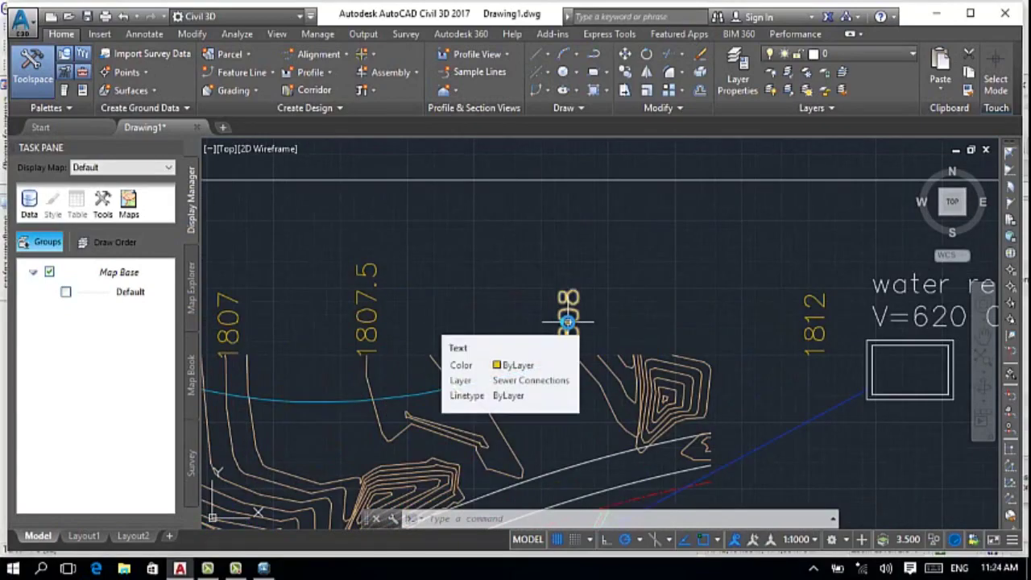
scroll(568, 322, "down", 4)
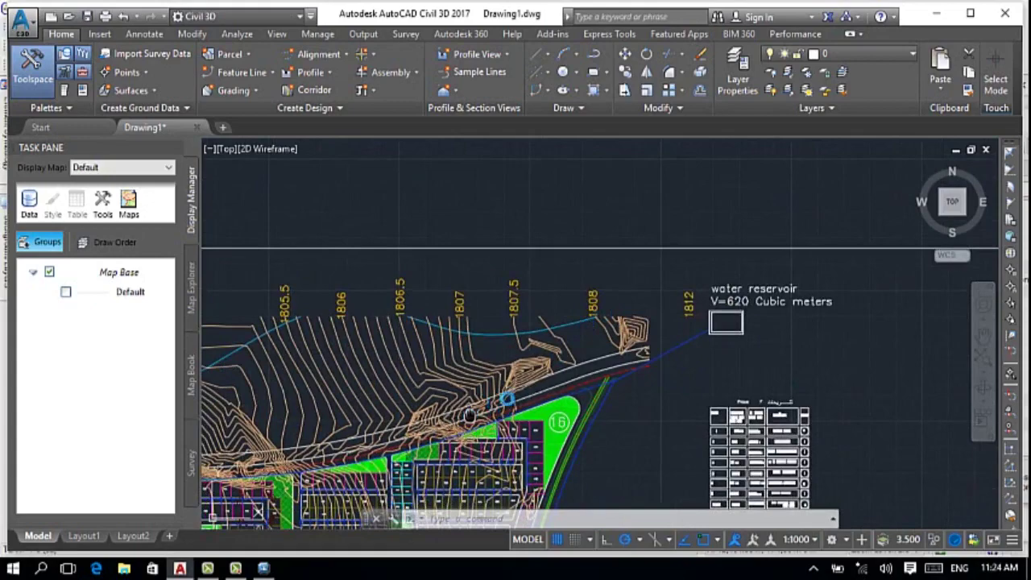
left_click_drag(470, 415, 591, 348)
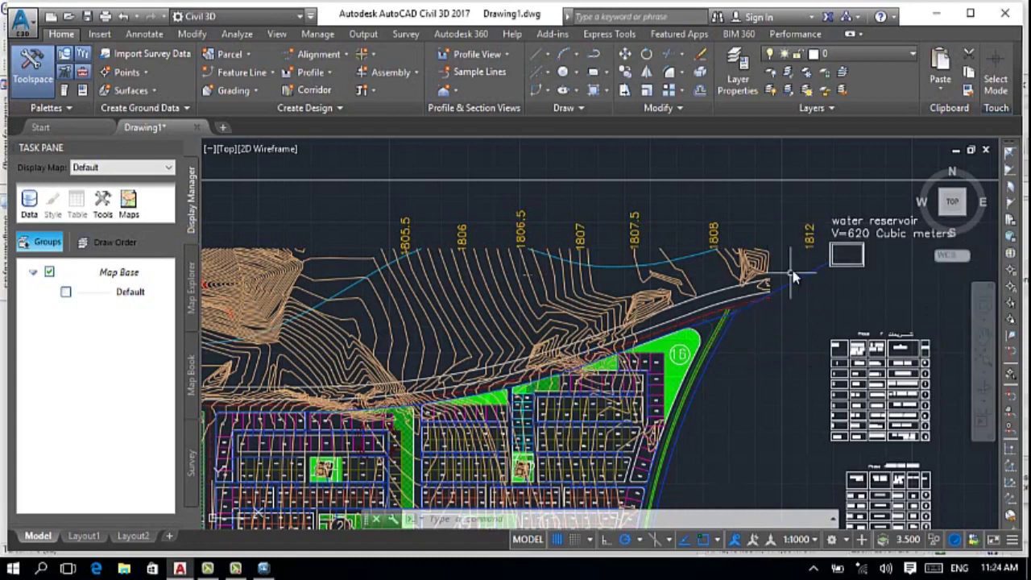
scroll(725, 249, "up", 3)
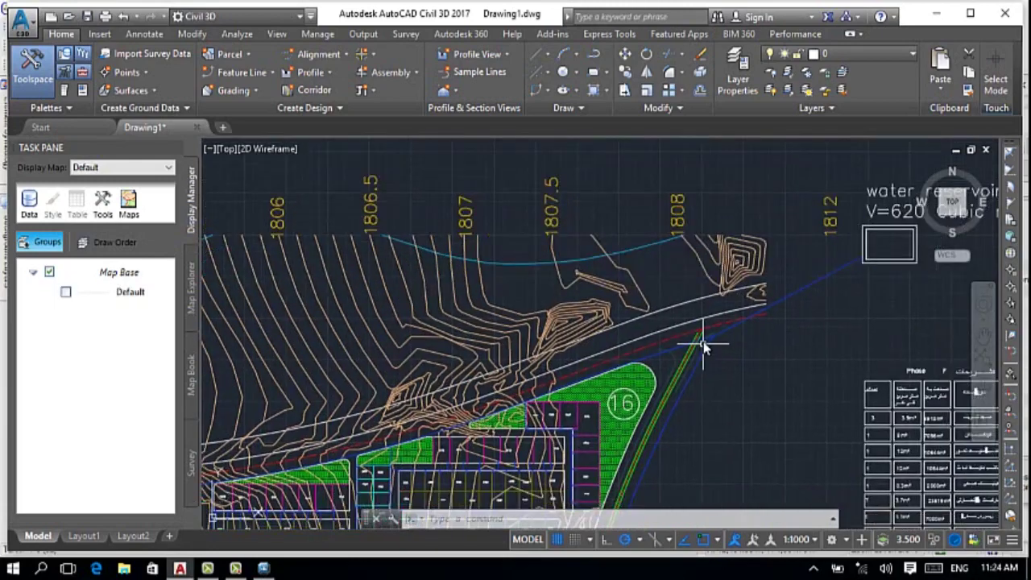
mouse_move(718, 343)
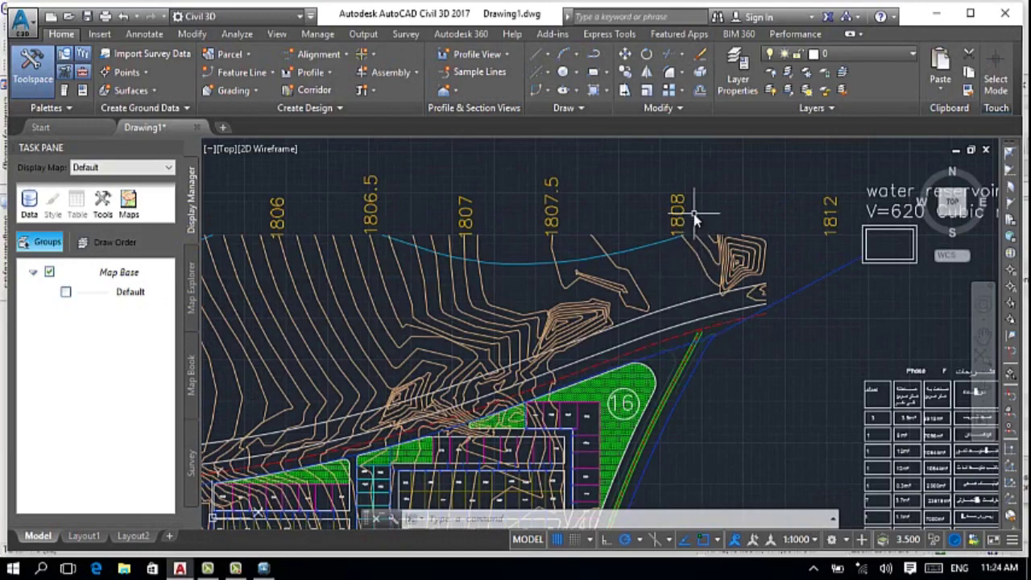
scroll(693, 242, "up", 2)
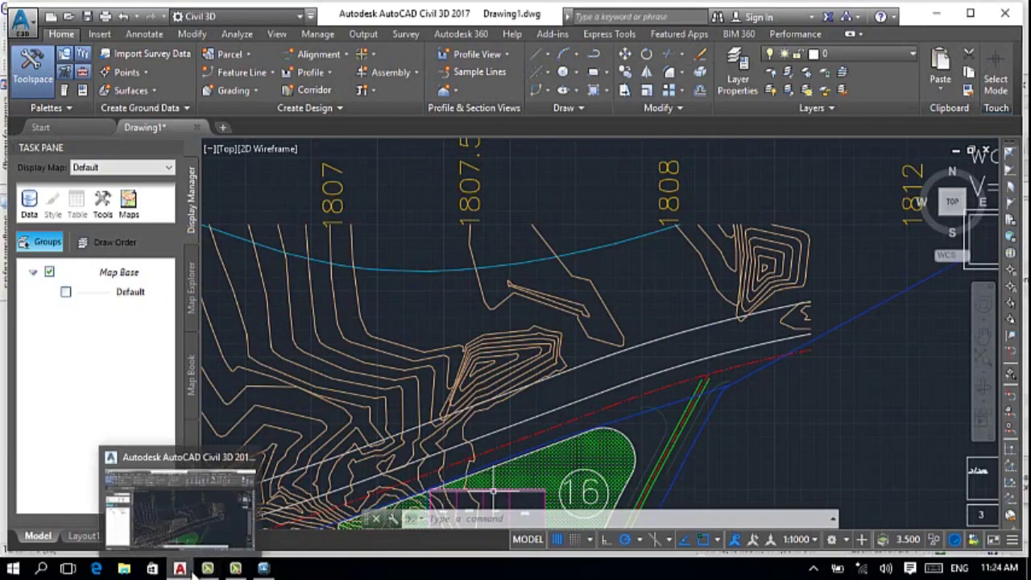
- Switch back to WaterGEMS and set the physical elevation of junction J-1 to 1808 m
left_click(263, 569)
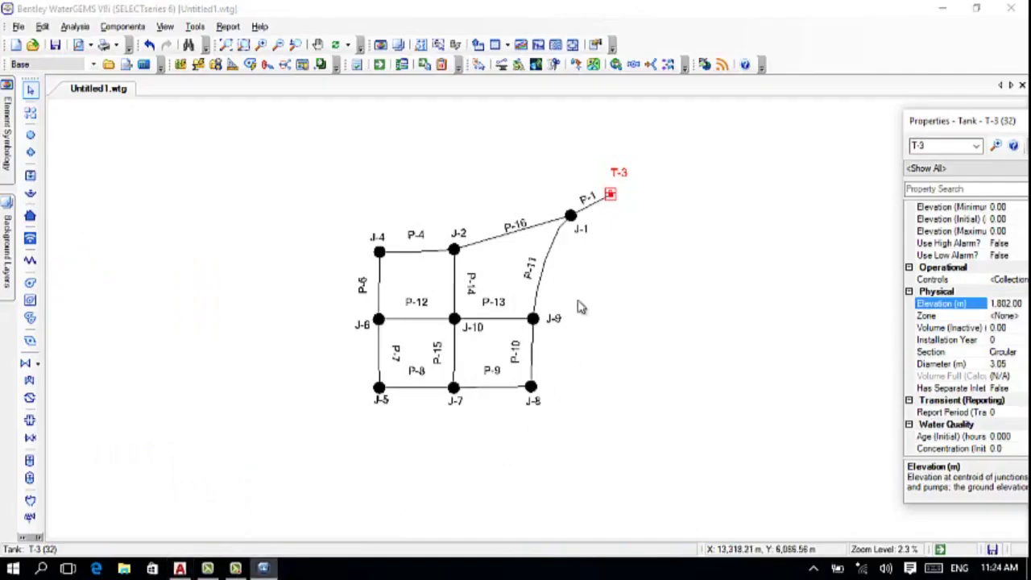
left_click(570, 217)
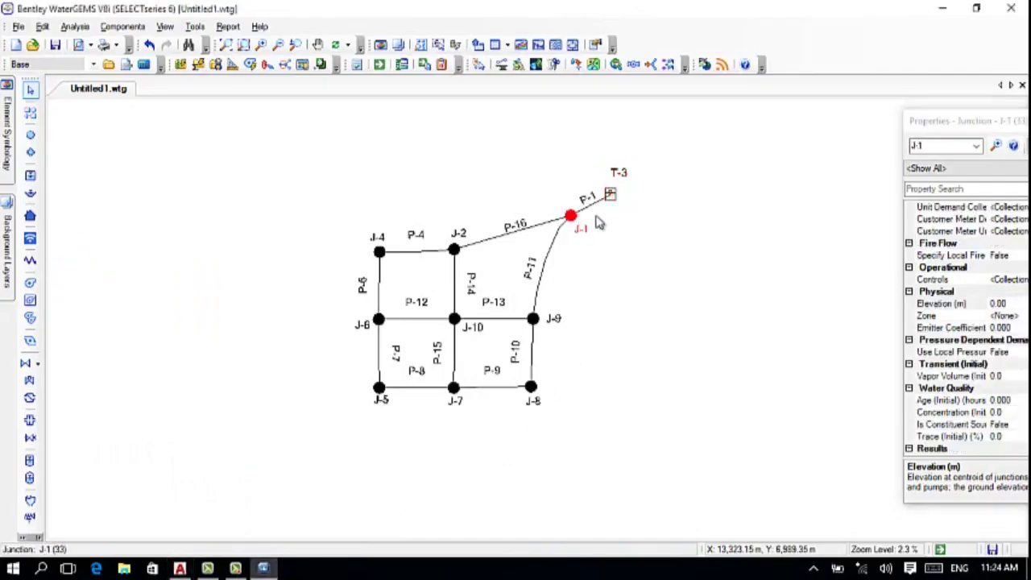
left_click(1008, 303)
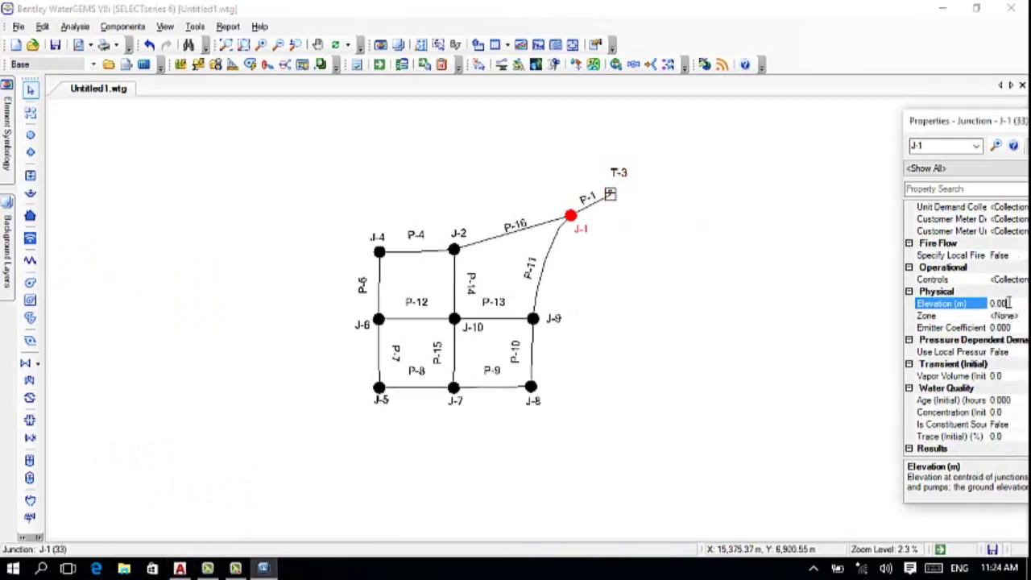
left_click(612, 196)
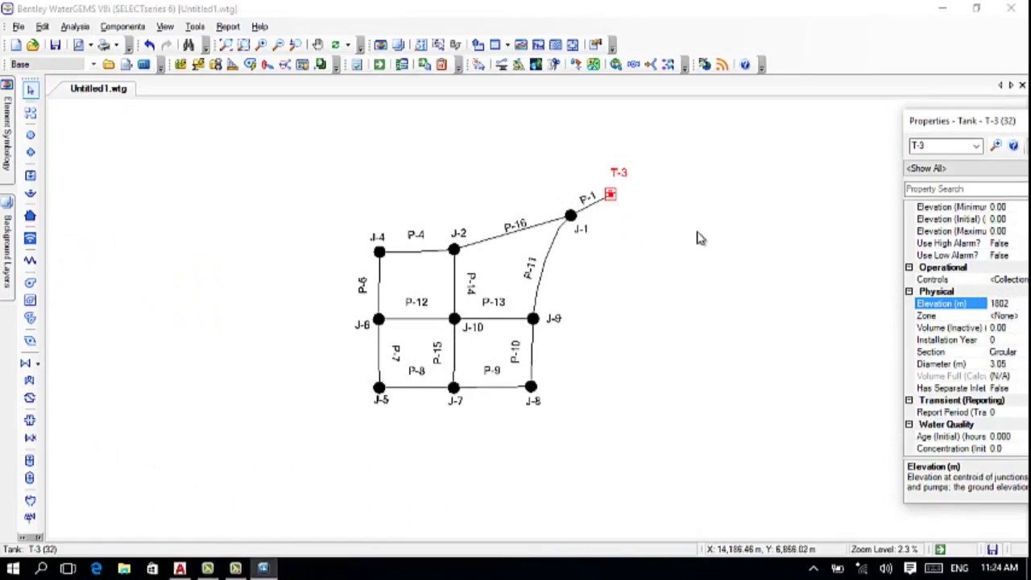
left_click(569, 216)
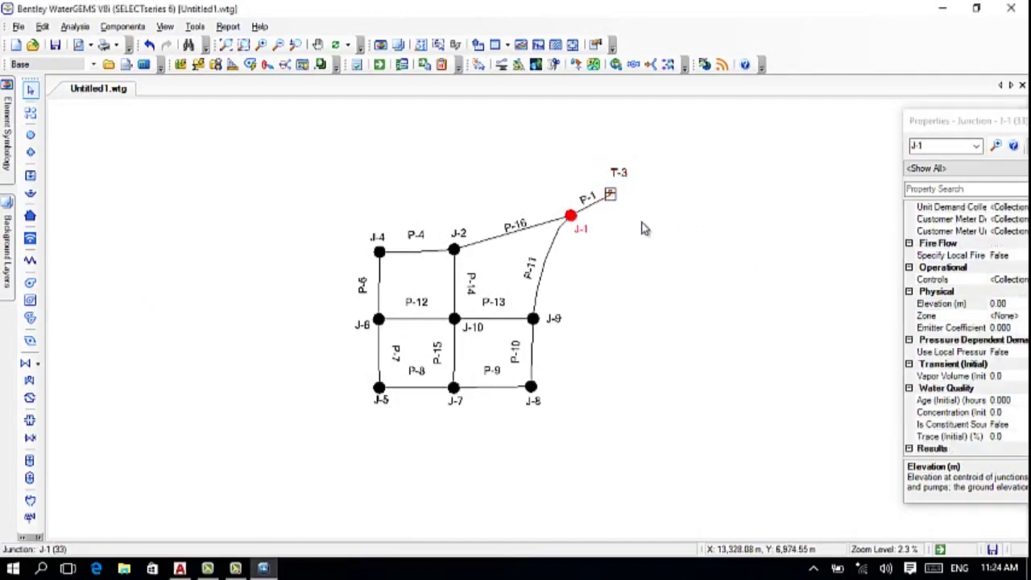
left_click(1007, 302)
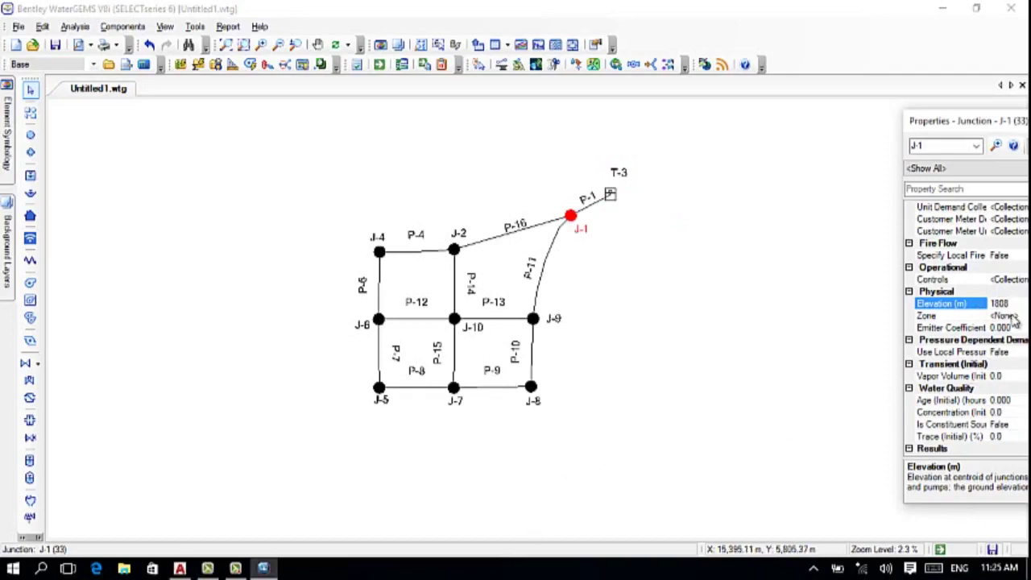
- Edit the physical elevation of tank T-3 to match the reservoir's elevation label on the plan
left_click(612, 197)
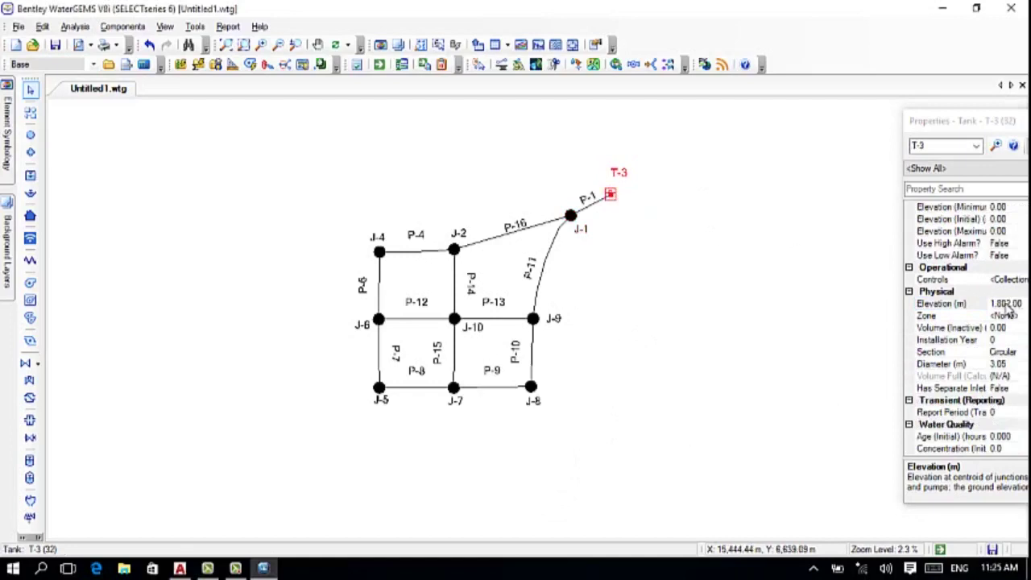
left_click(1006, 303)
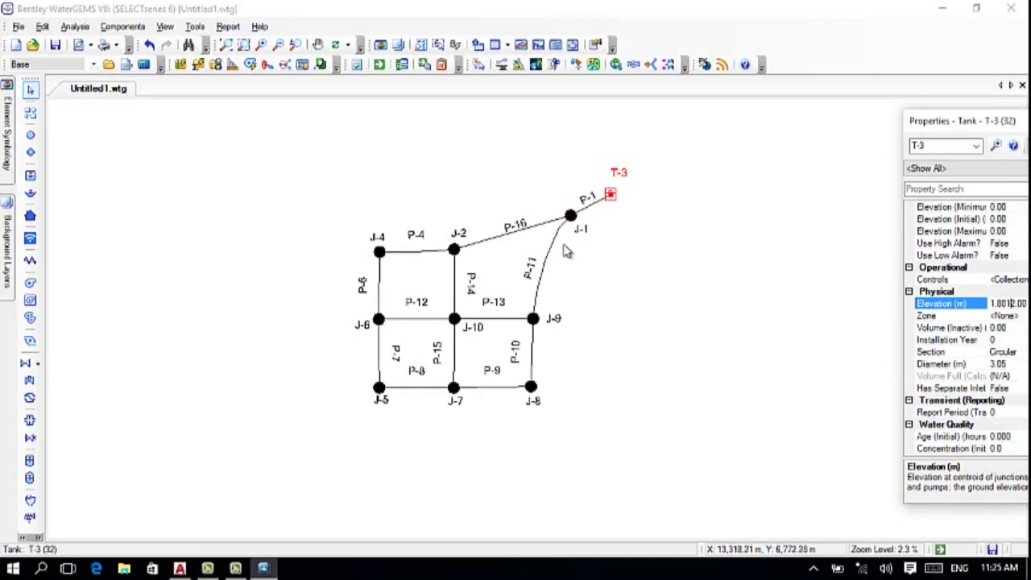
- Select junction J-2, then switch to AutoCAD Civil 3D and locate its position beside plot 6222 on the plan
left_click(452, 249)
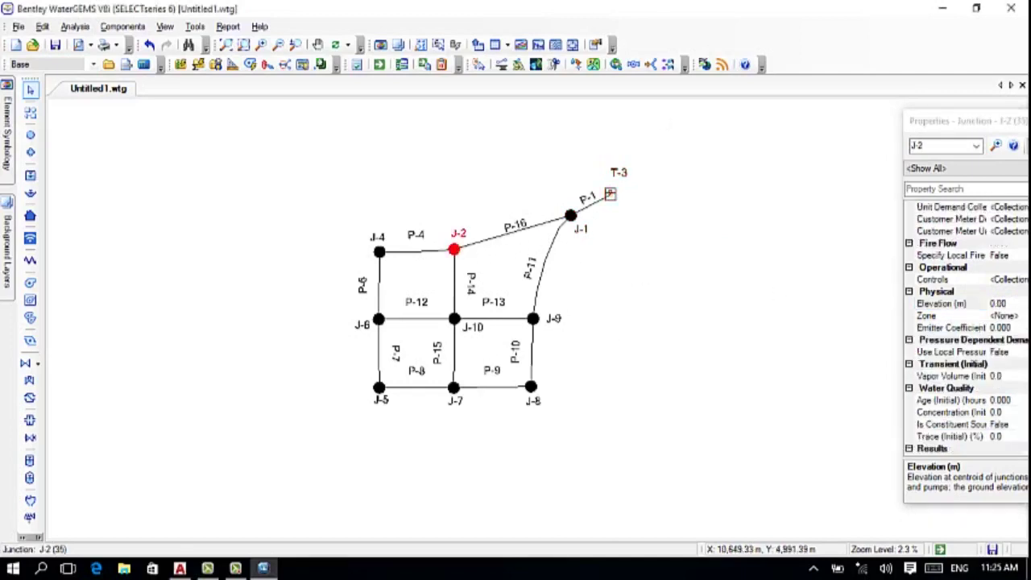
left_click(179, 569)
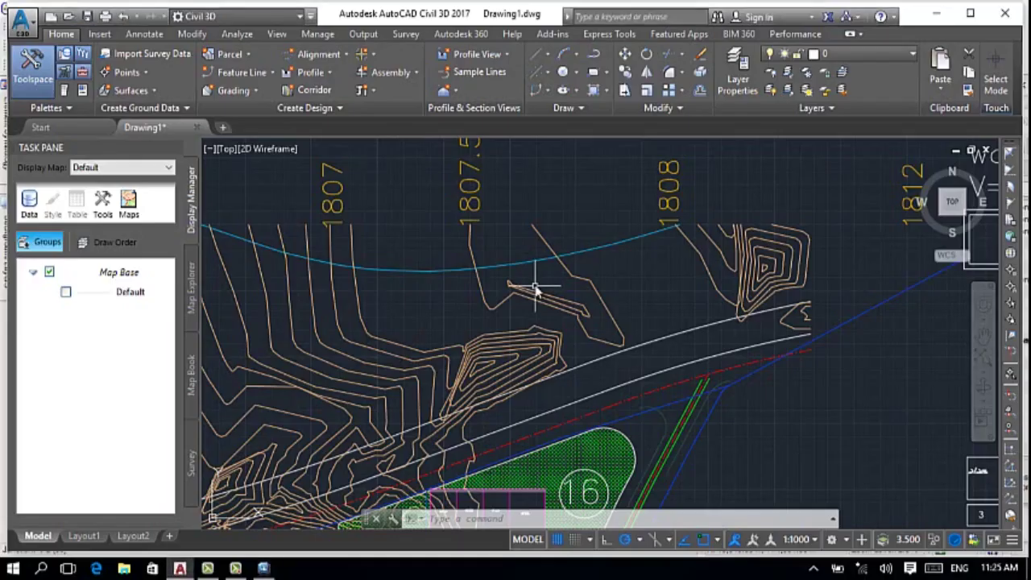
scroll(630, 271, "up", 1)
scroll(641, 278, "down", 5)
scroll(419, 352, "up", 10)
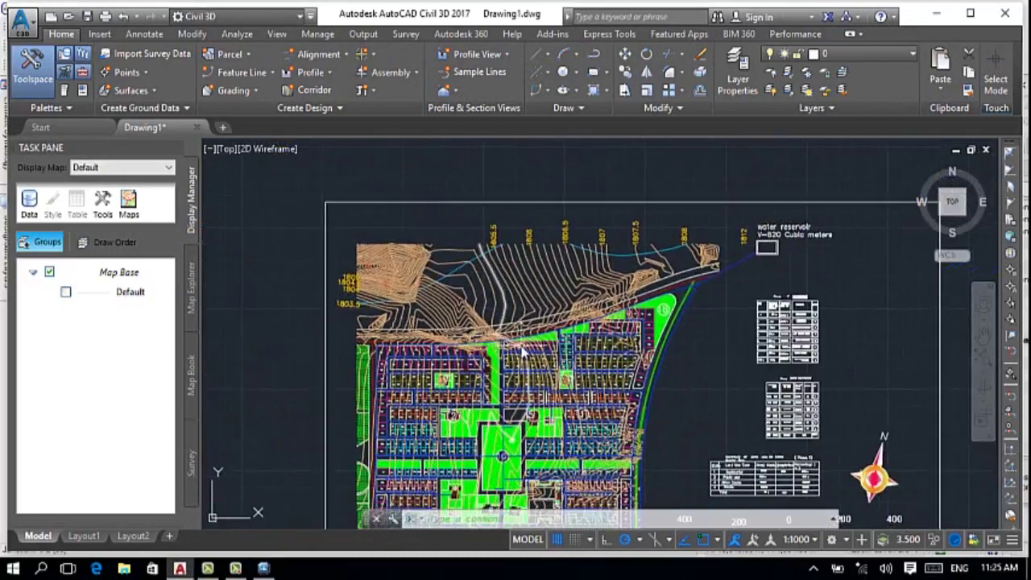
left_click_drag(333, 327, 464, 350)
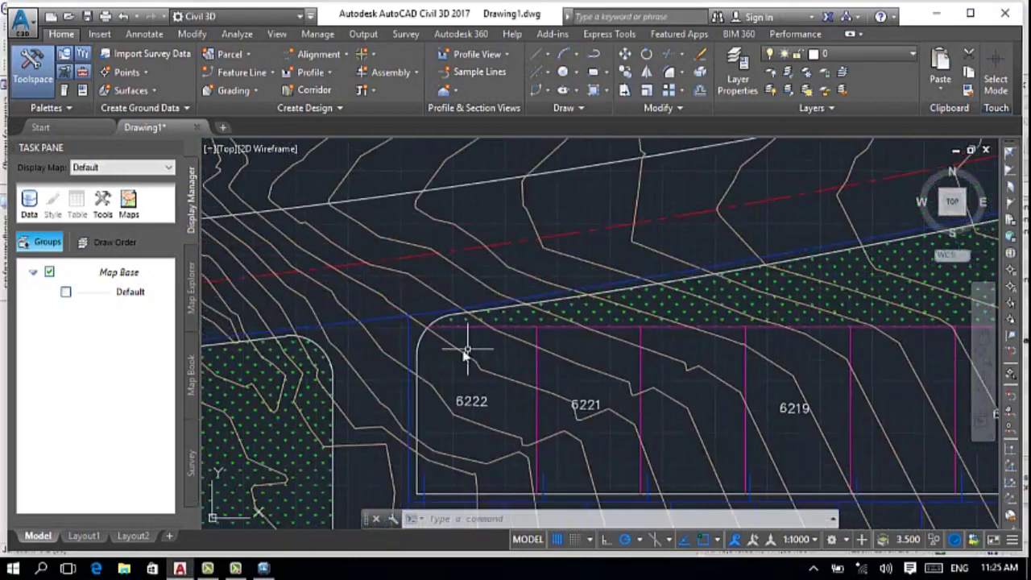
left_click_drag(411, 318, 452, 357)
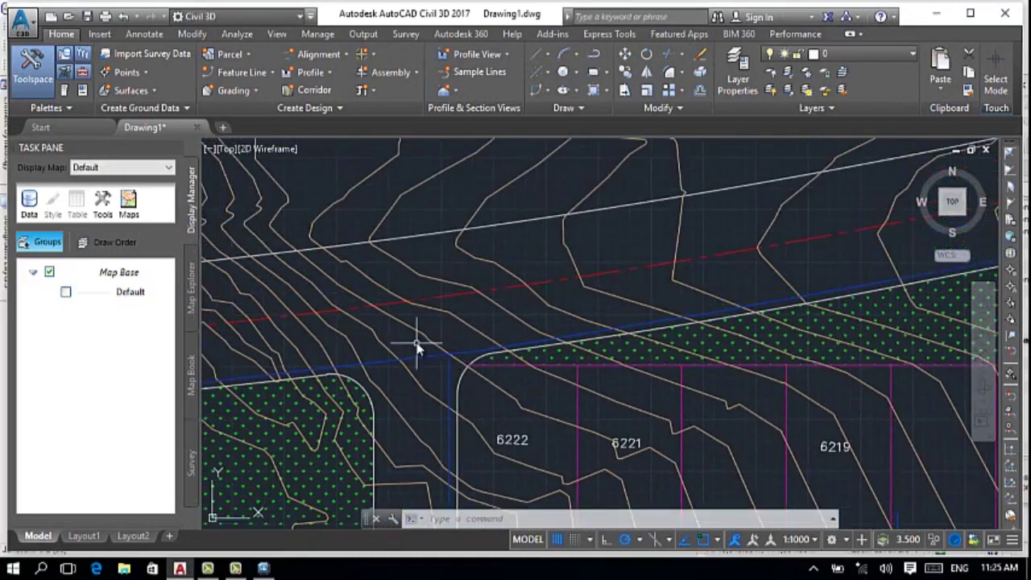
- Select the contour passing junction J-2's location near plot 6222 and trace it north to the row of elevation labels
left_click(423, 337)
scroll(396, 332, "down", 5)
scroll(334, 306, "up", 8)
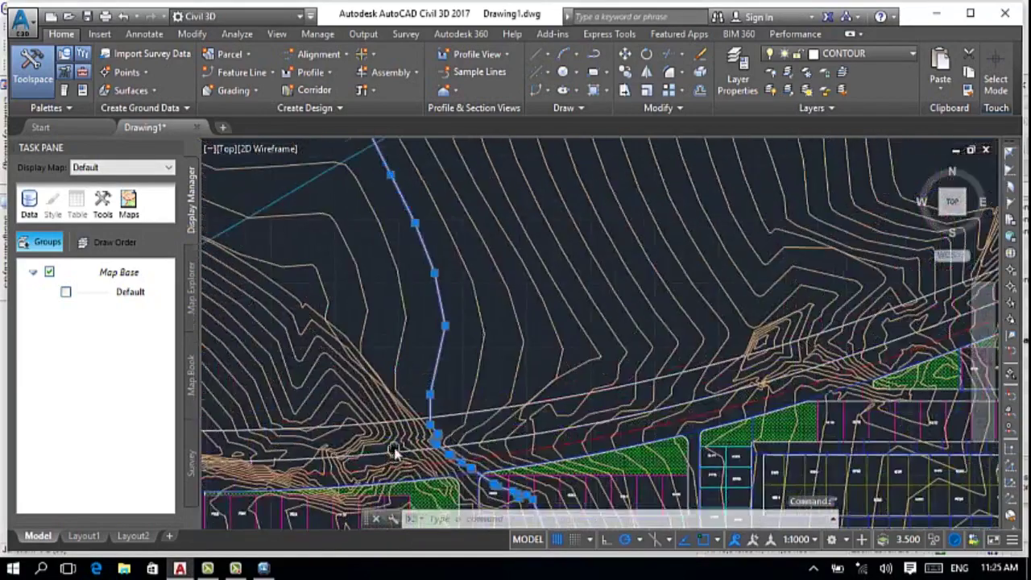
scroll(403, 357, "up", 3)
scroll(536, 430, "down", 3)
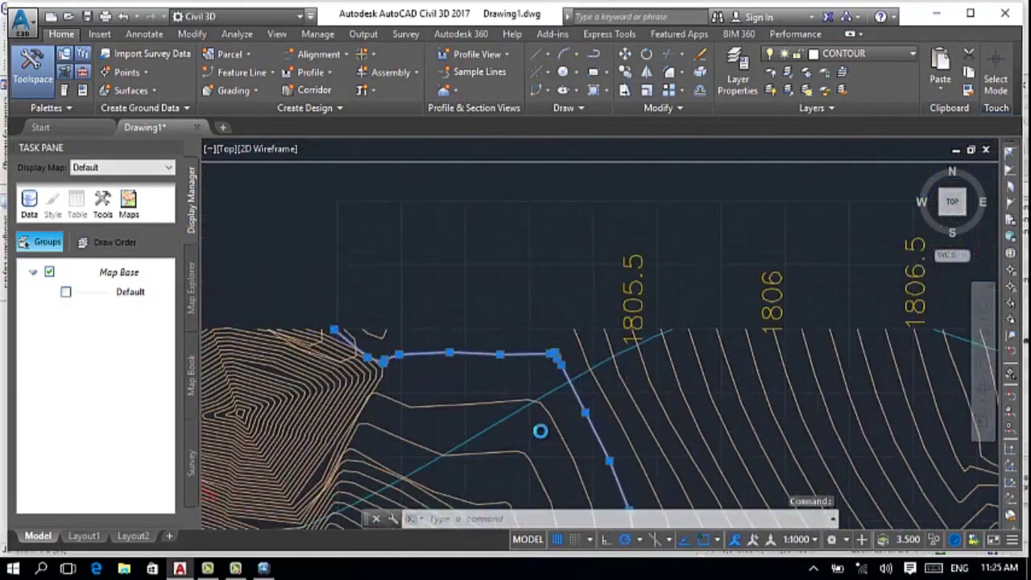
scroll(569, 330, "up", 2)
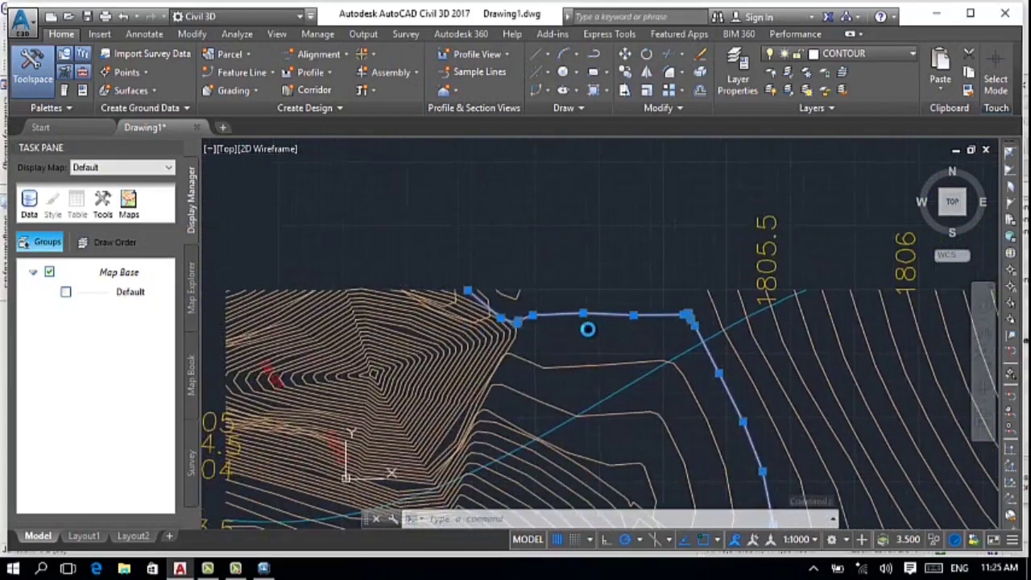
scroll(637, 334, "down", 2)
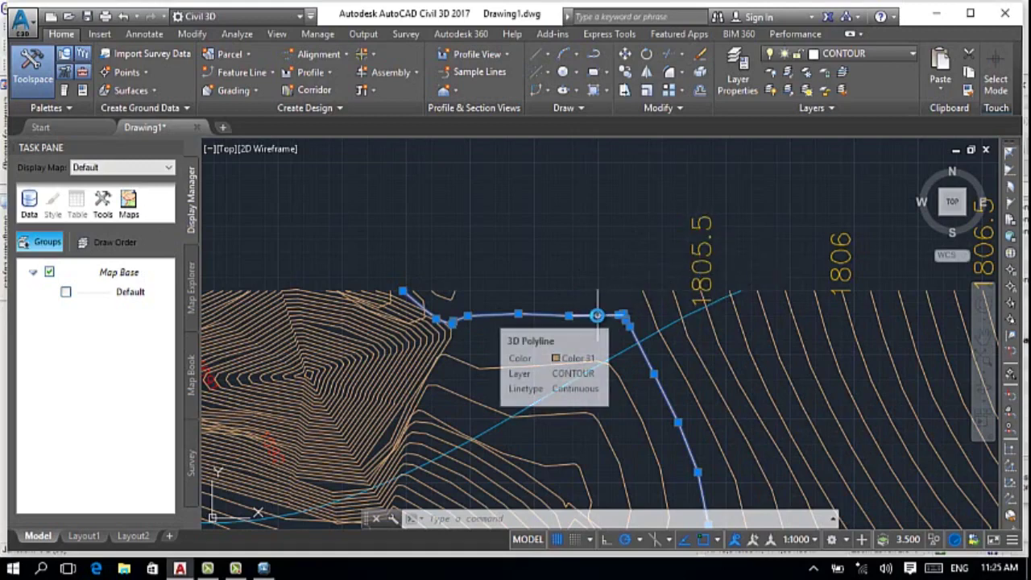
left_click_drag(597, 315, 569, 275)
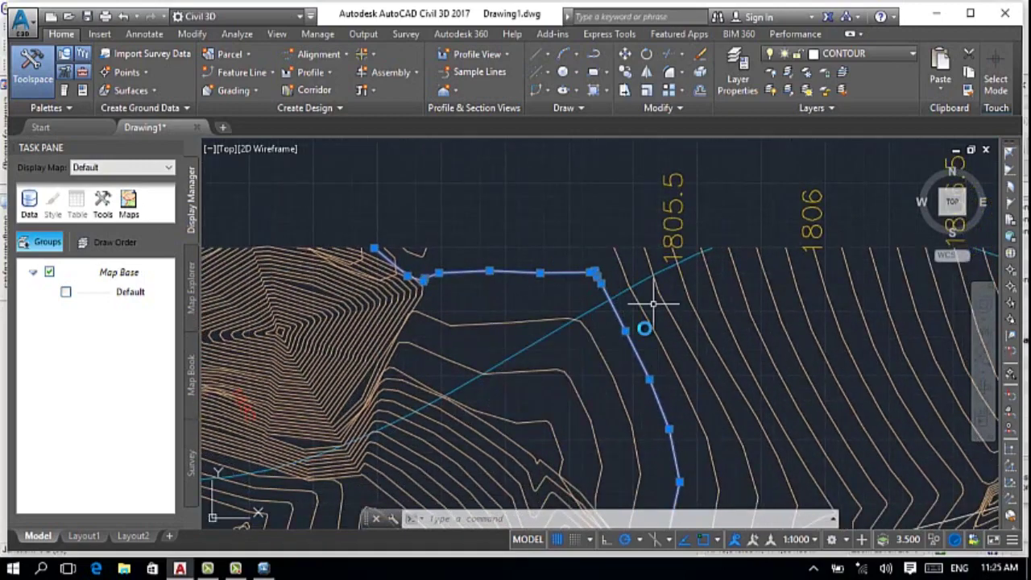
scroll(641, 382, "up", 2)
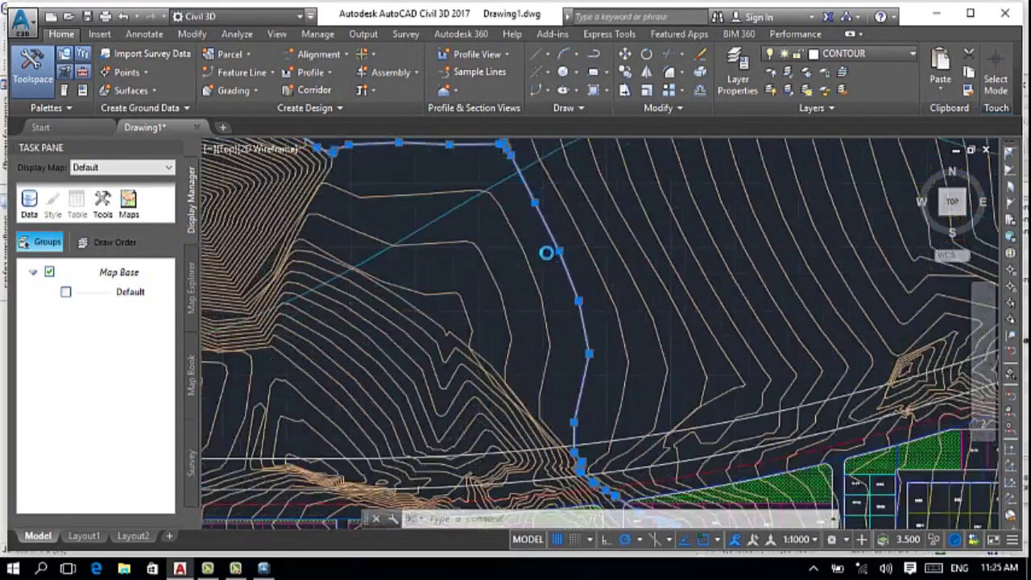
scroll(532, 295, "down", 2)
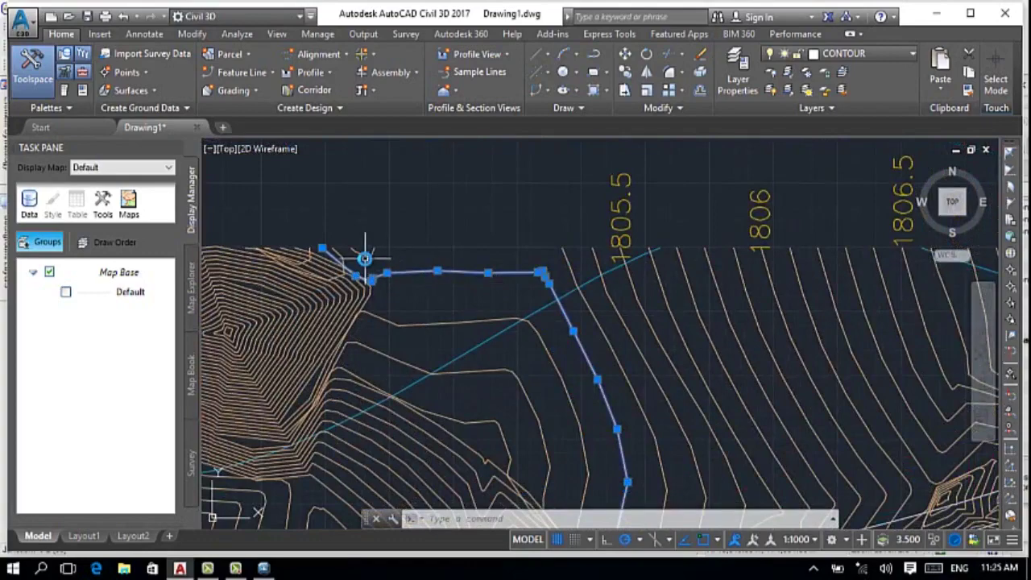
- Trace the selected contour across the whole general plan, checking both of its ends for an elevation label
scroll(495, 285, "down", 6)
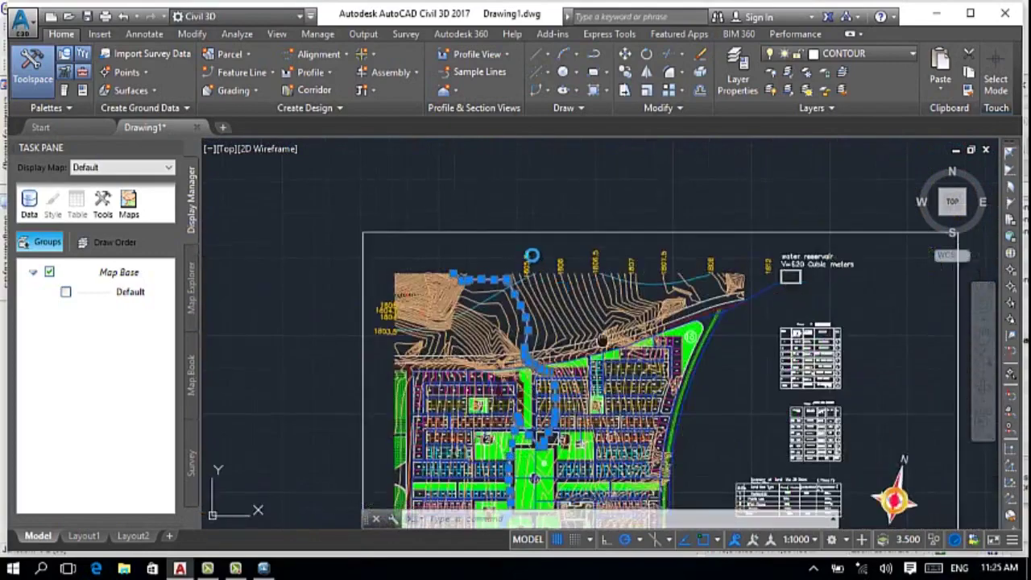
scroll(496, 285, "up", 1)
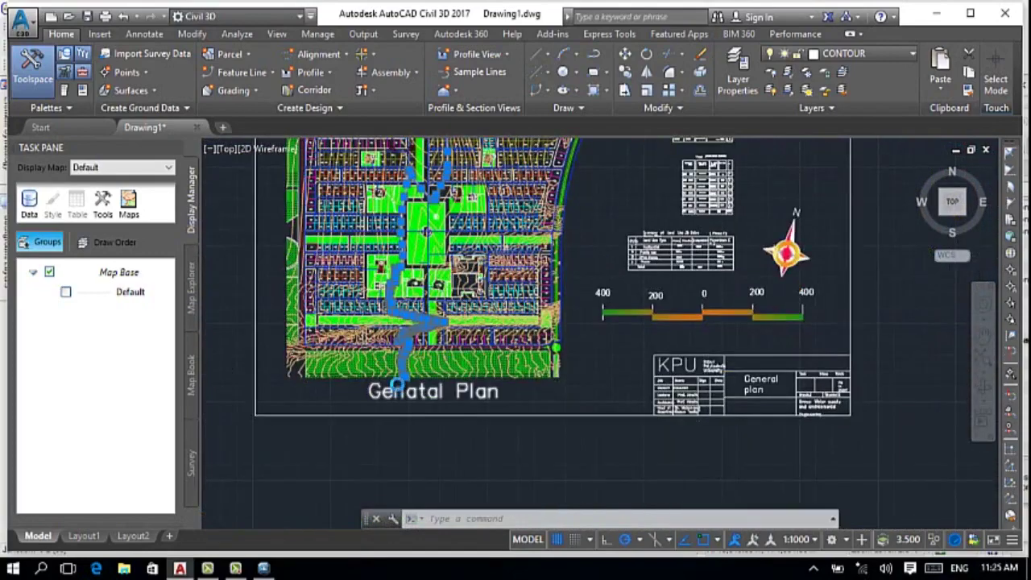
scroll(426, 357, "up", 6)
scroll(483, 404, "down", 5)
scroll(541, 324, "up", 3)
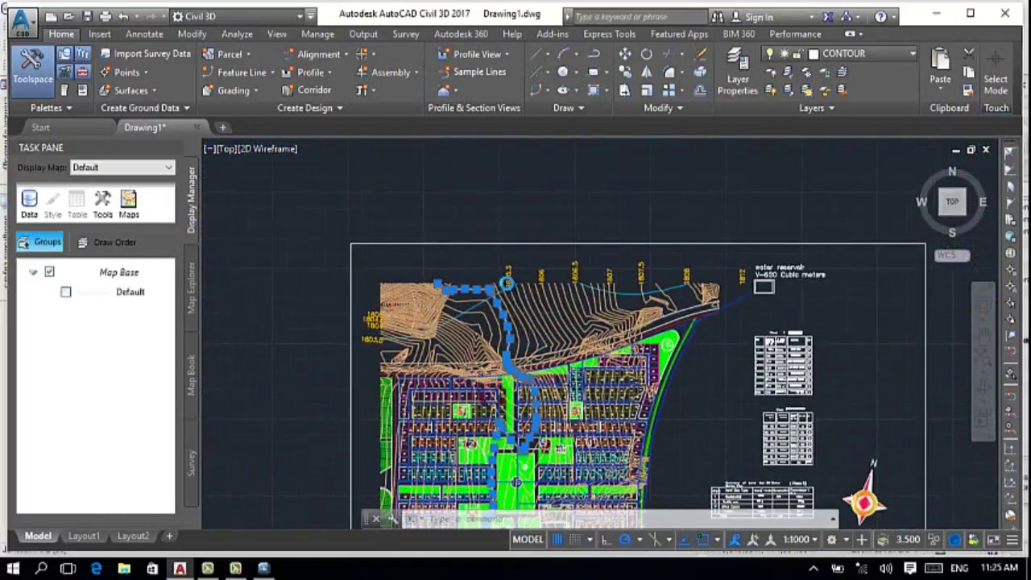
scroll(540, 324, "up", 5)
scroll(484, 298, "down", 4)
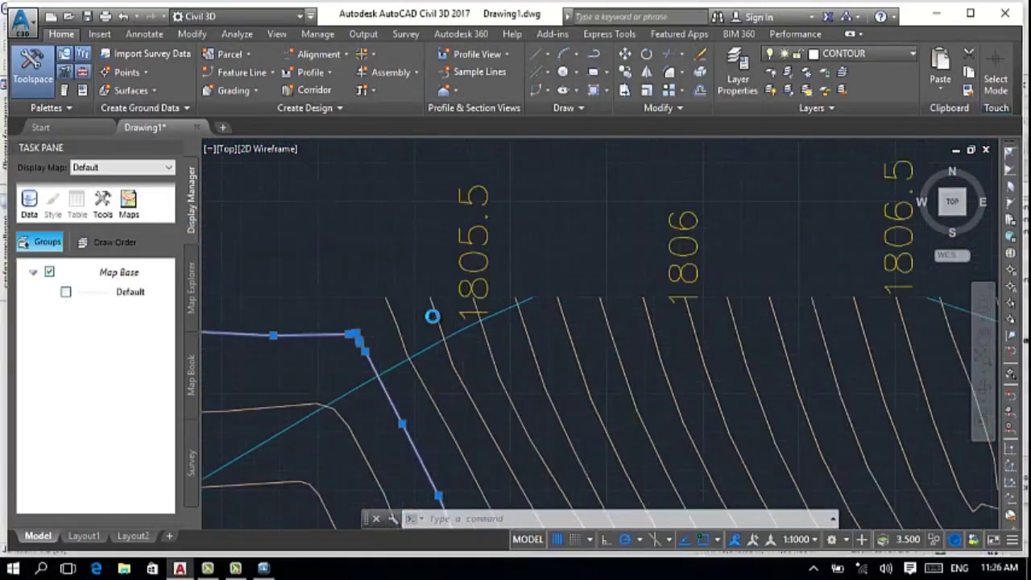
scroll(391, 265, "down", 5)
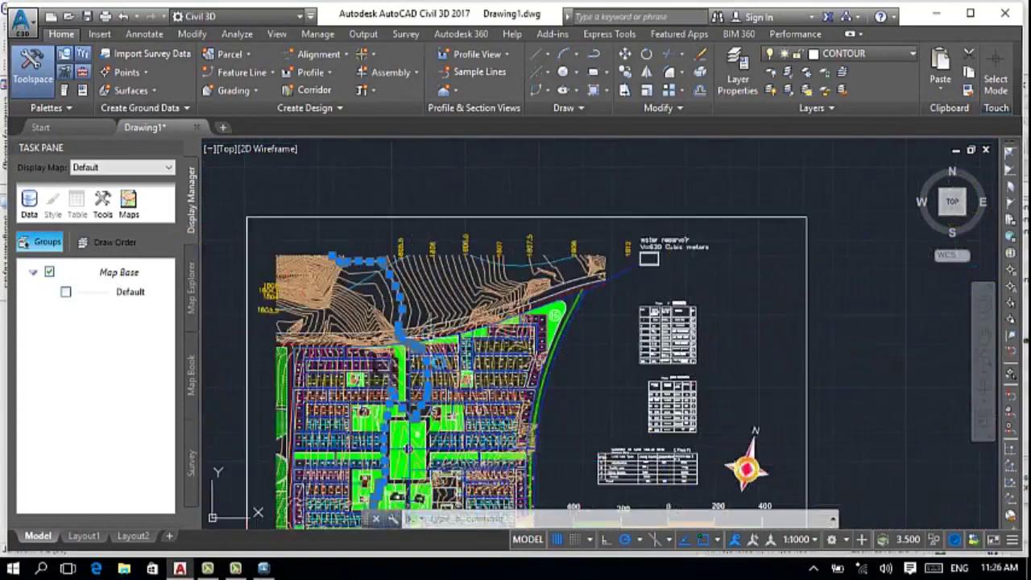
- Compare the selected contour with the neighbouring contours labelled 1805.5 and 1806 to work out its elevation
scroll(372, 334, "up", 5)
scroll(639, 400, "down", 3)
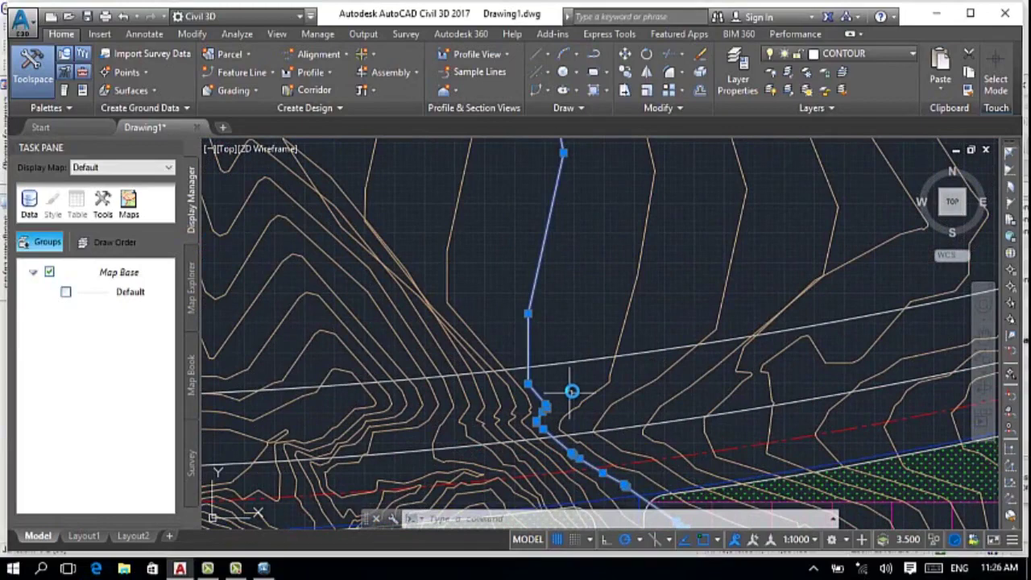
scroll(556, 330, "up", 4)
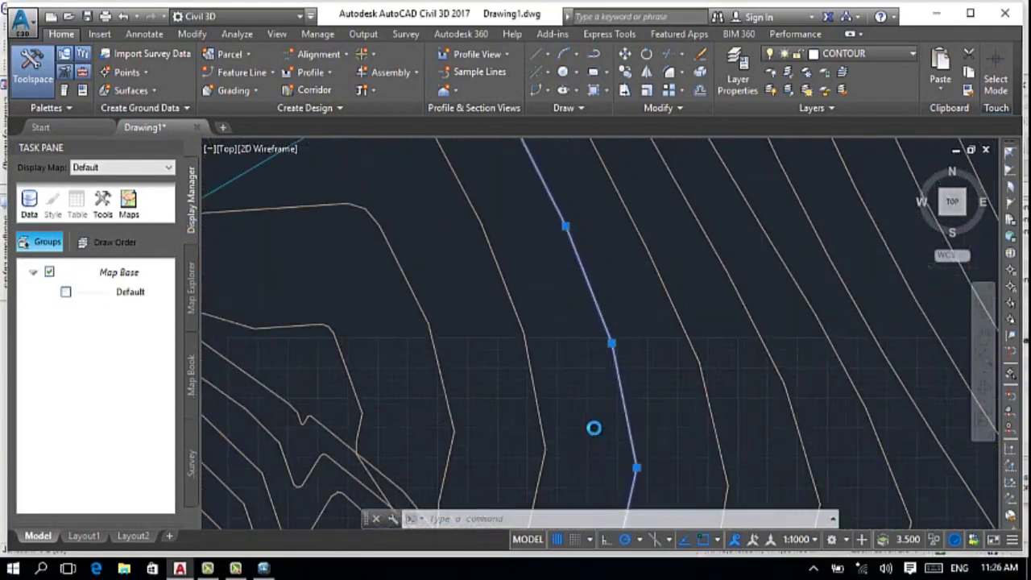
scroll(566, 334, "down", 2)
scroll(626, 317, "up", 6)
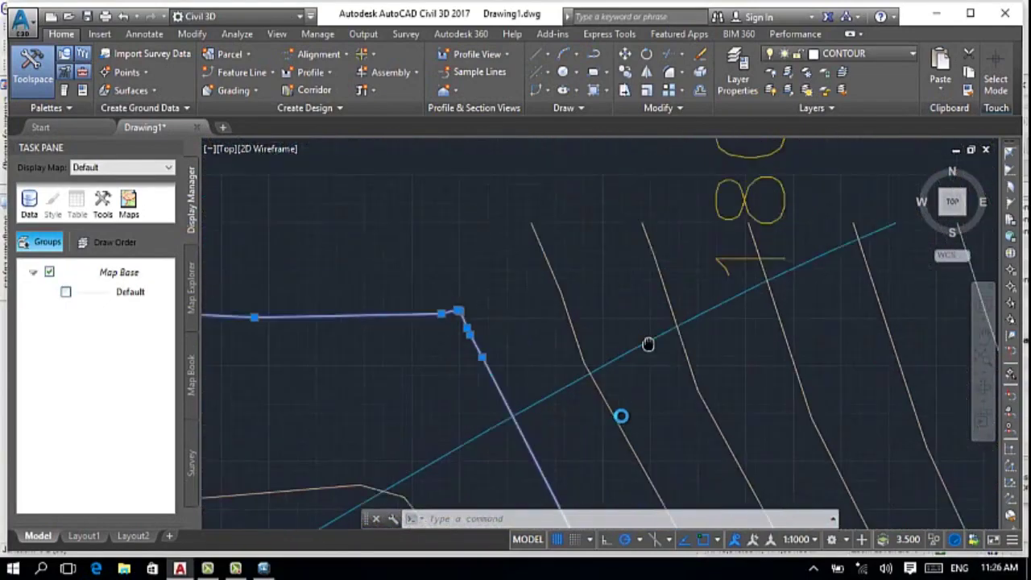
scroll(638, 388, "down", 6)
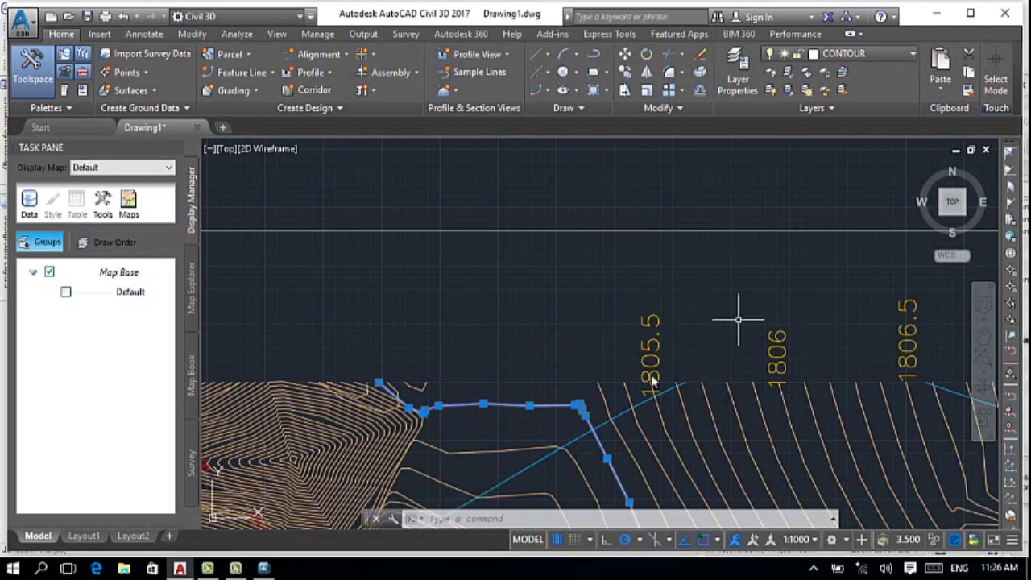
mouse_move(582, 413)
left_click(636, 432)
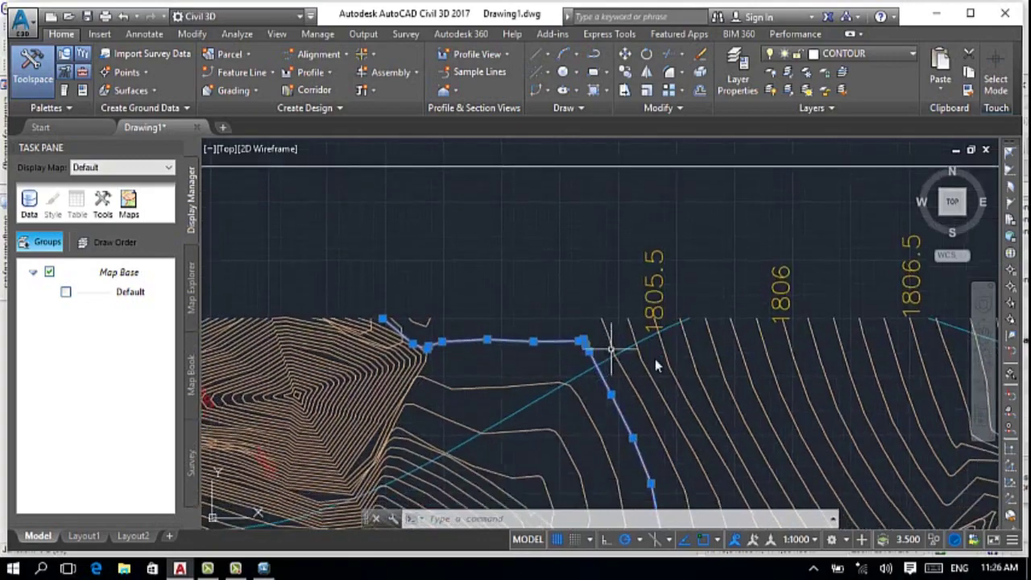
scroll(626, 357, "up", 2)
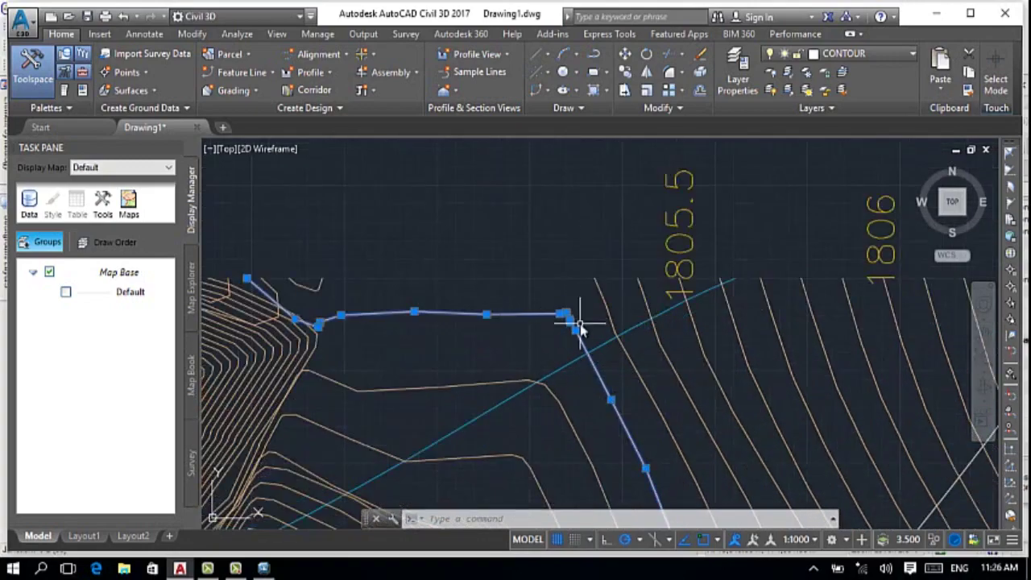
left_click_drag(581, 329, 584, 322)
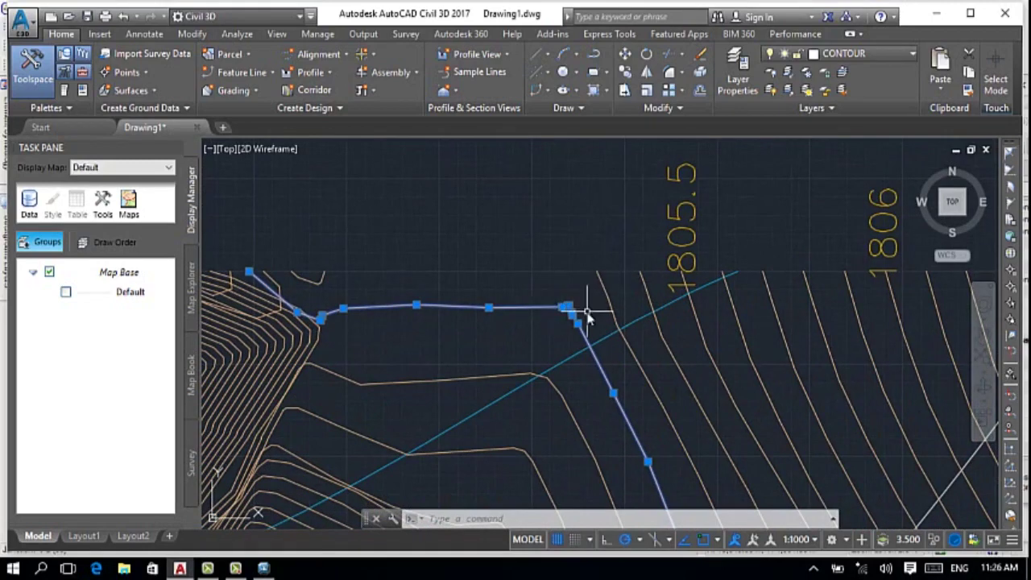
left_click_drag(587, 307, 593, 298)
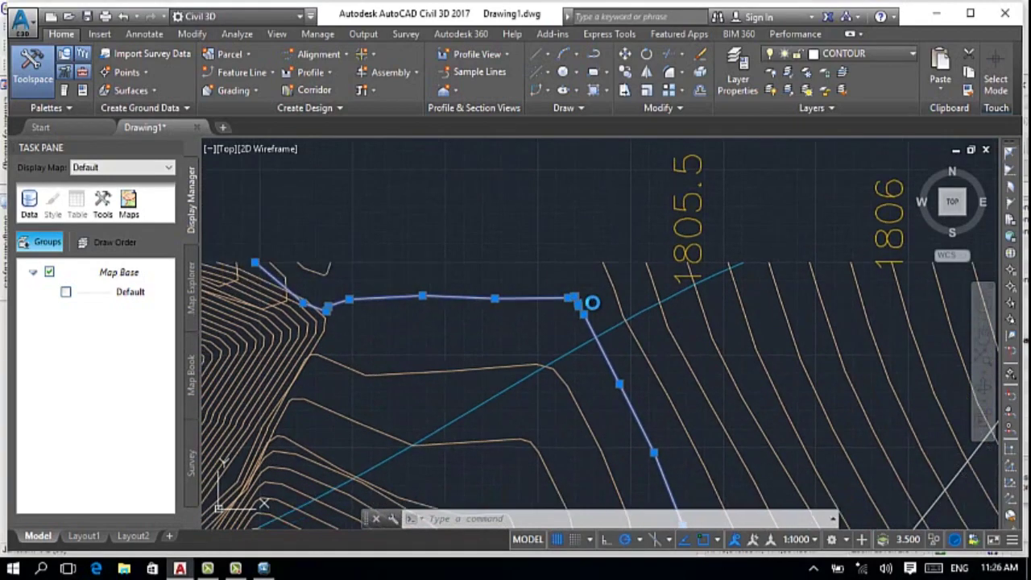
left_click_drag(632, 270, 642, 232)
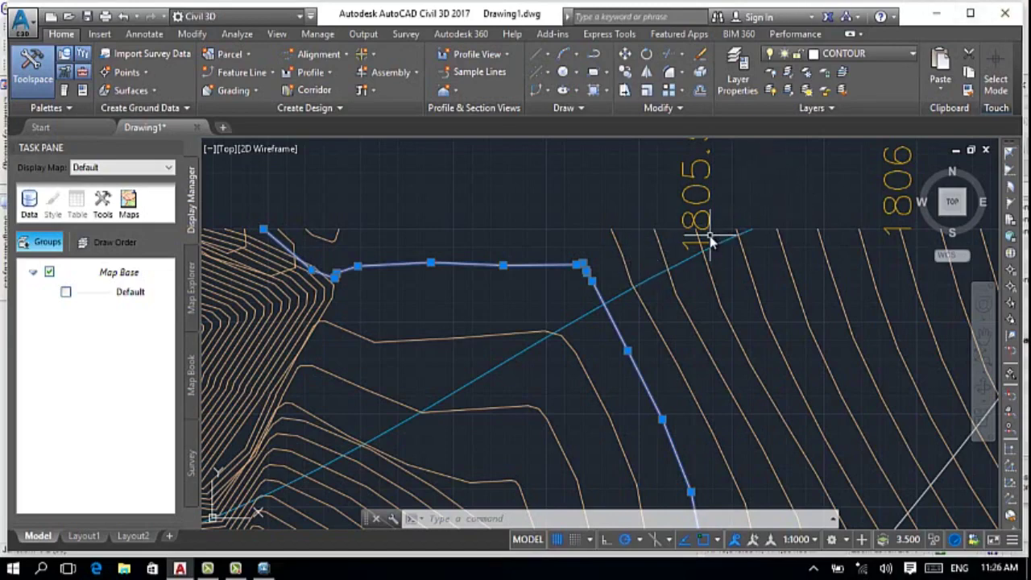
- Read the contour labels near the 1805.5 line, switch to WaterGEMS and set junction J-4's elevation to 1804 m
left_click_drag(705, 234, 690, 253)
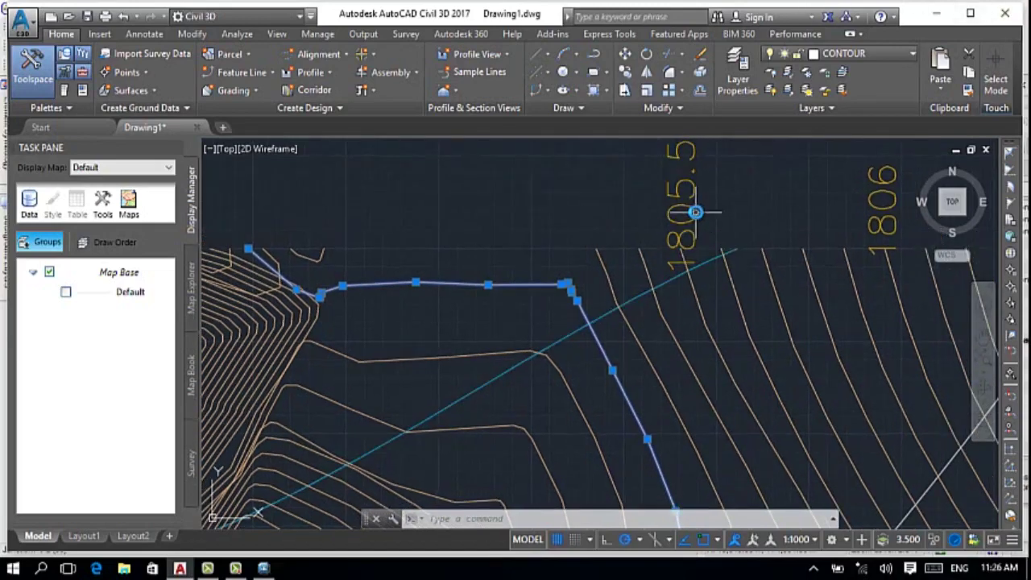
mouse_move(569, 287)
left_click(264, 568)
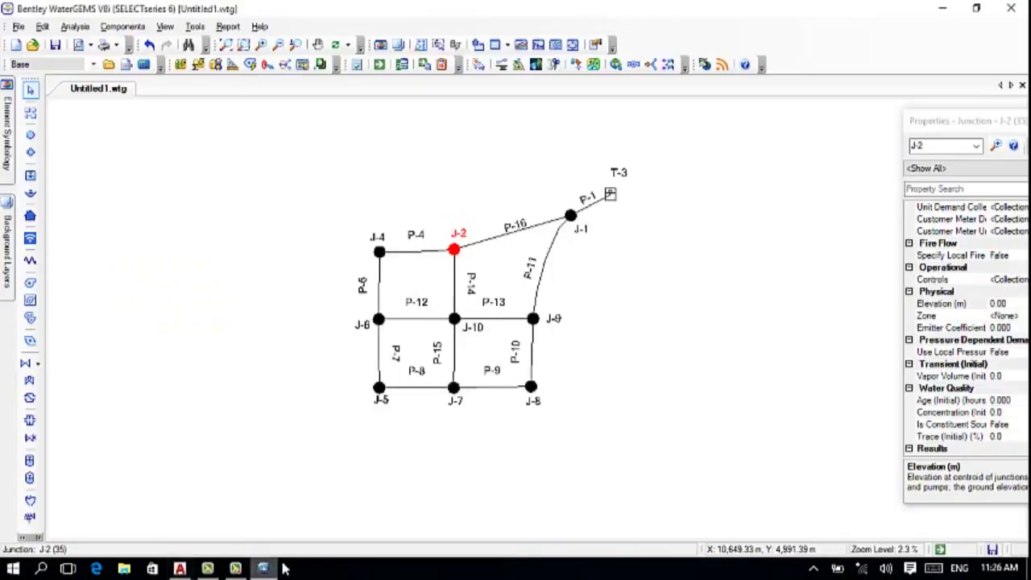
left_click(379, 251)
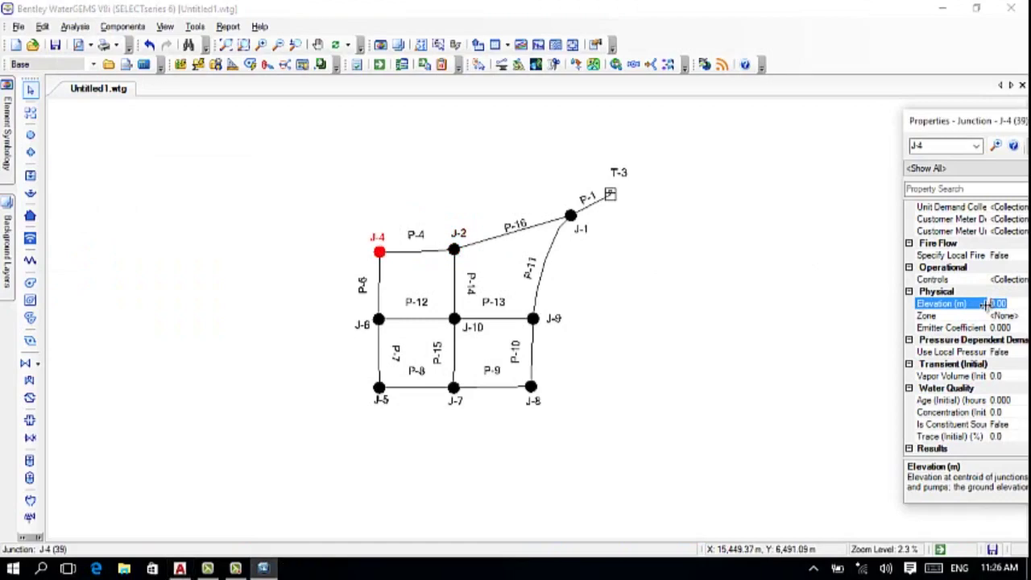
key("BackSpace")
key("Return")
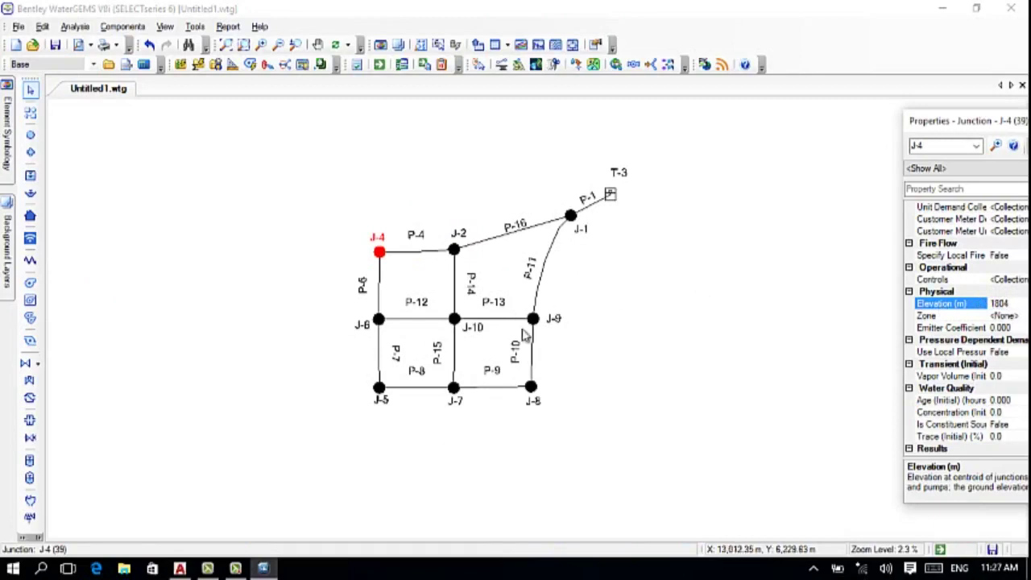
- Correct tank T-3's elevation to 1812 m
left_click(610, 195)
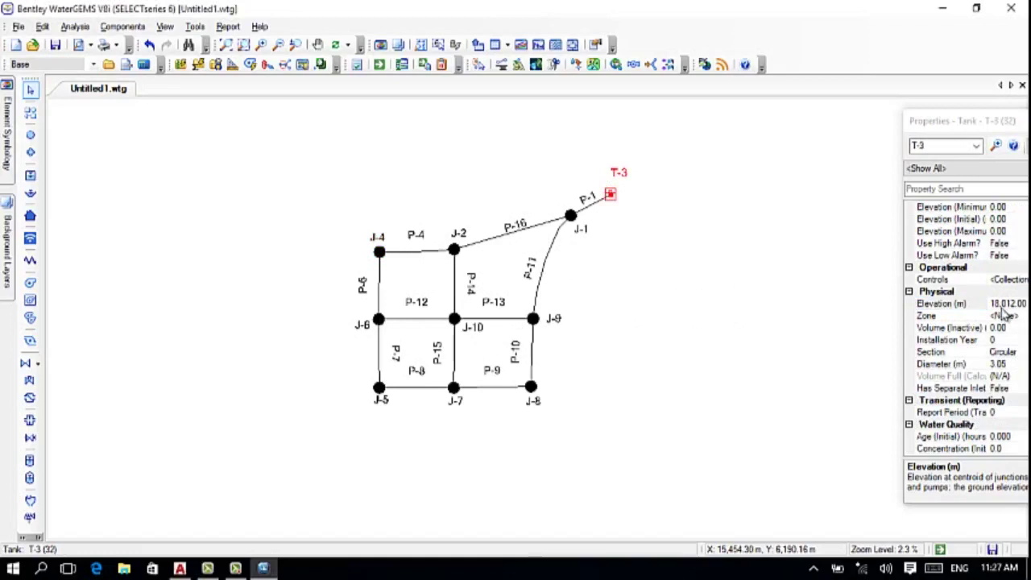
left_click(1009, 303)
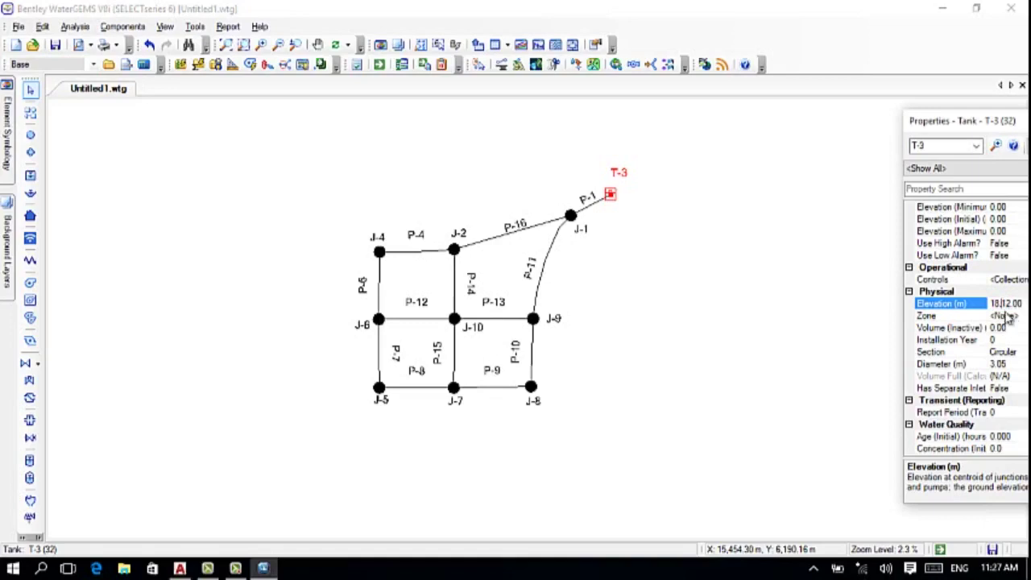
- Check the contours around the 1805.5 label in AutoCAD Civil 3D and set junction J-2's elevation to 1804 m in WaterGEMS
left_click(453, 248)
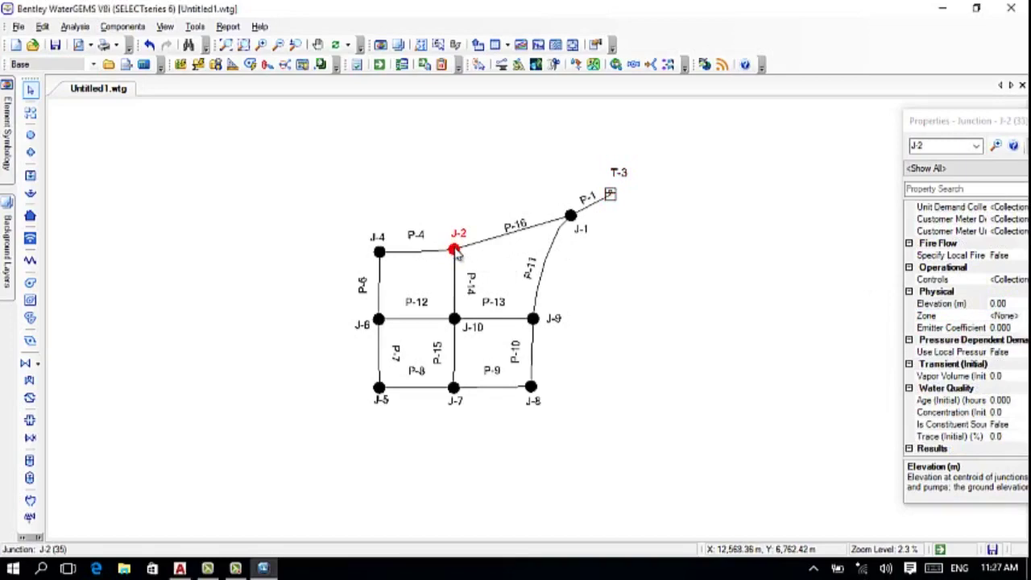
left_click(180, 569)
scroll(685, 278, "down", 6)
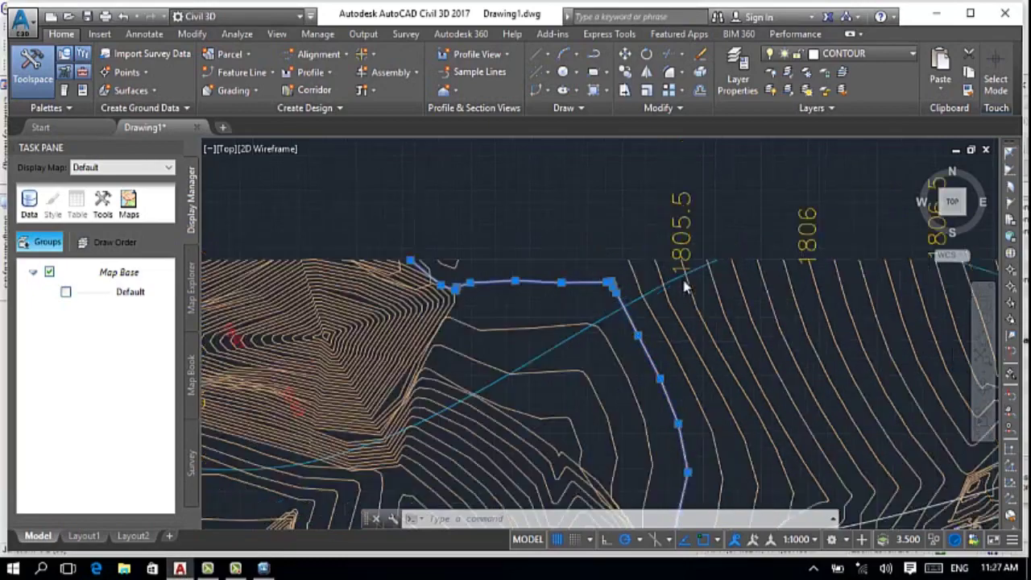
scroll(690, 314, "up", 4)
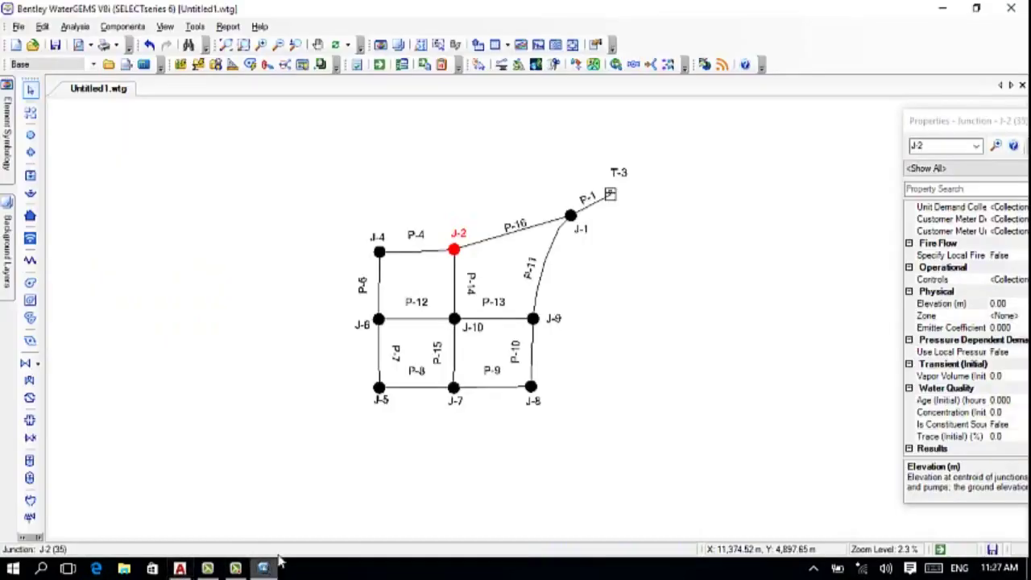
left_click(263, 569)
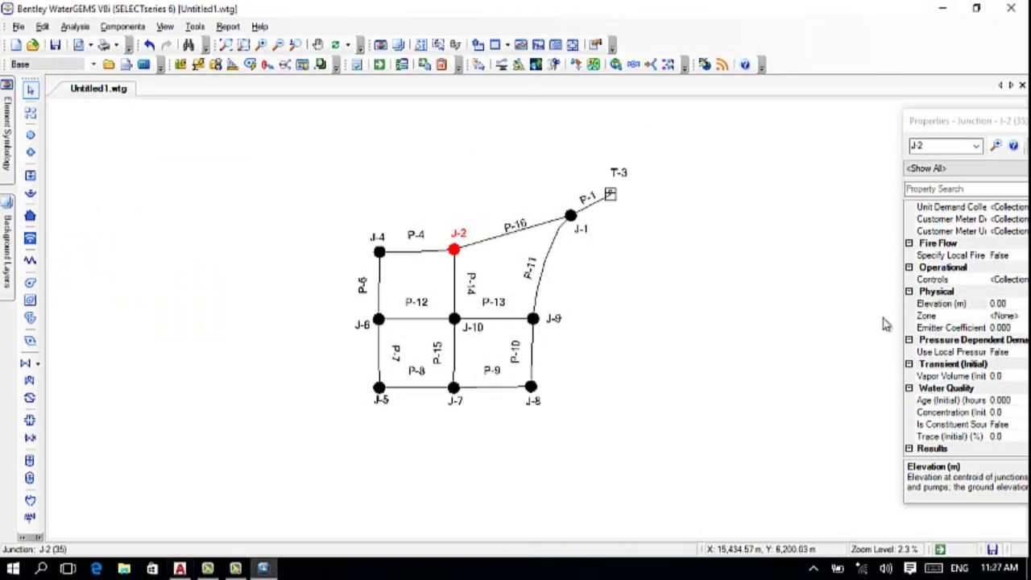
left_click(1008, 303)
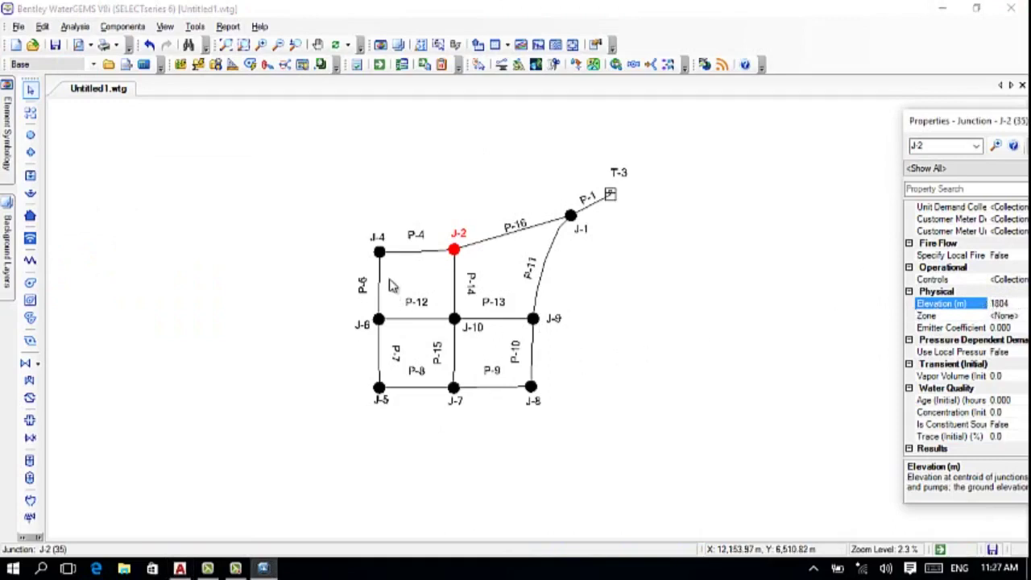
- For junction J-4, switch to AutoCAD Civil 3D and trace the contour between the 1804 label and the site's northwest corner
left_click(382, 253)
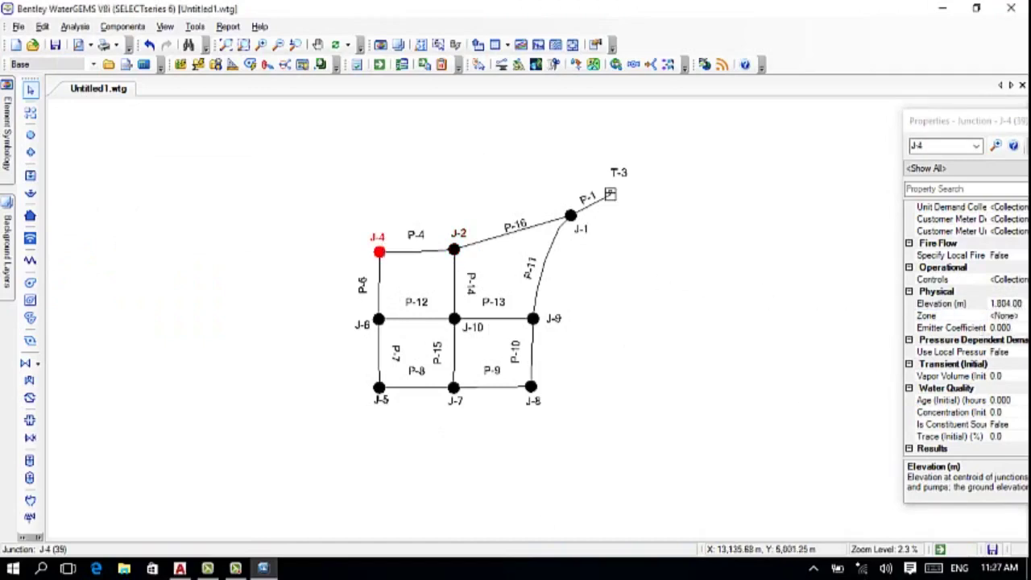
left_click(180, 569)
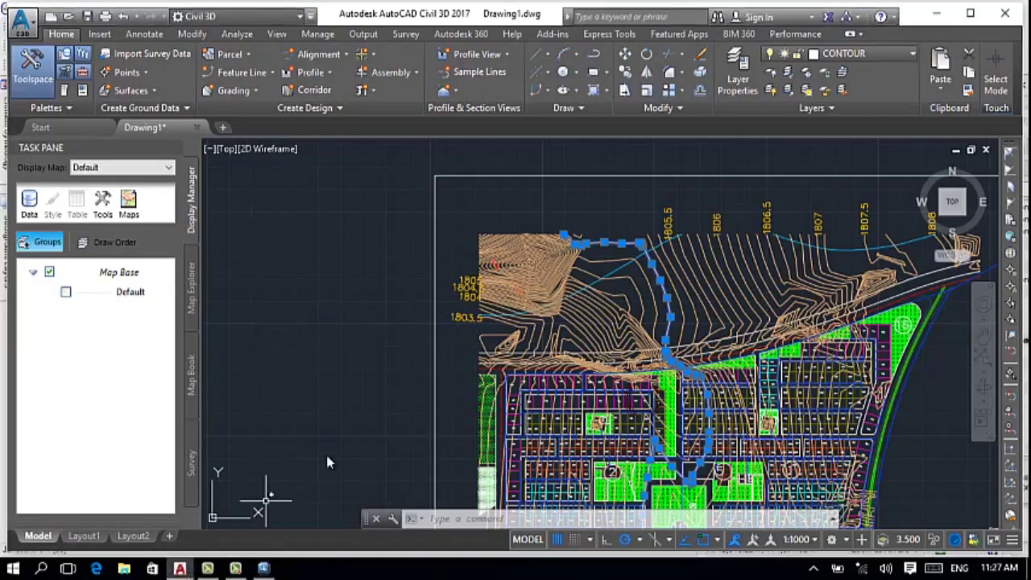
scroll(477, 338, "up", 3)
scroll(477, 339, "up", 3)
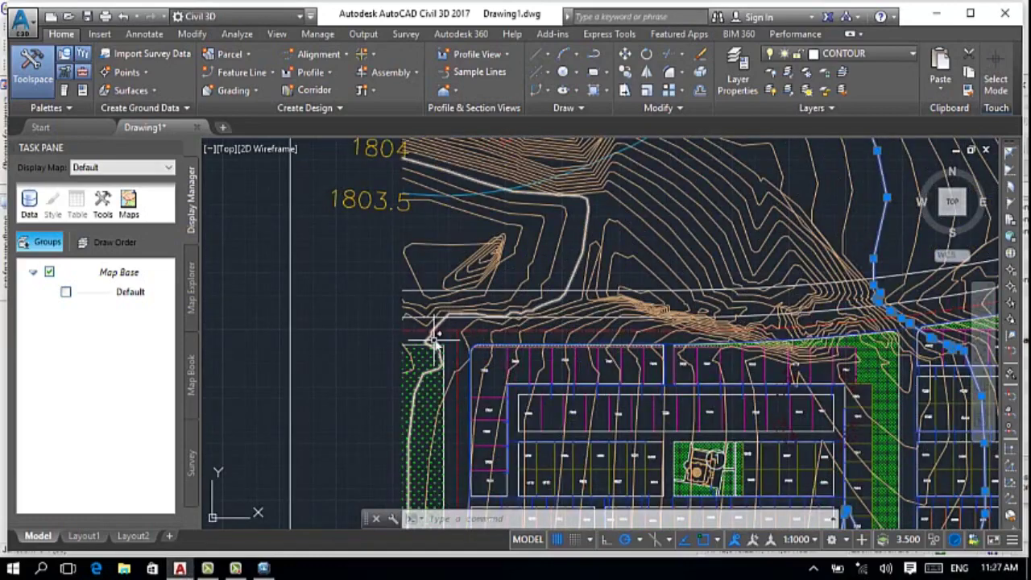
left_click(470, 341)
mouse_move(467, 344)
left_click_drag(378, 169, 375, 267)
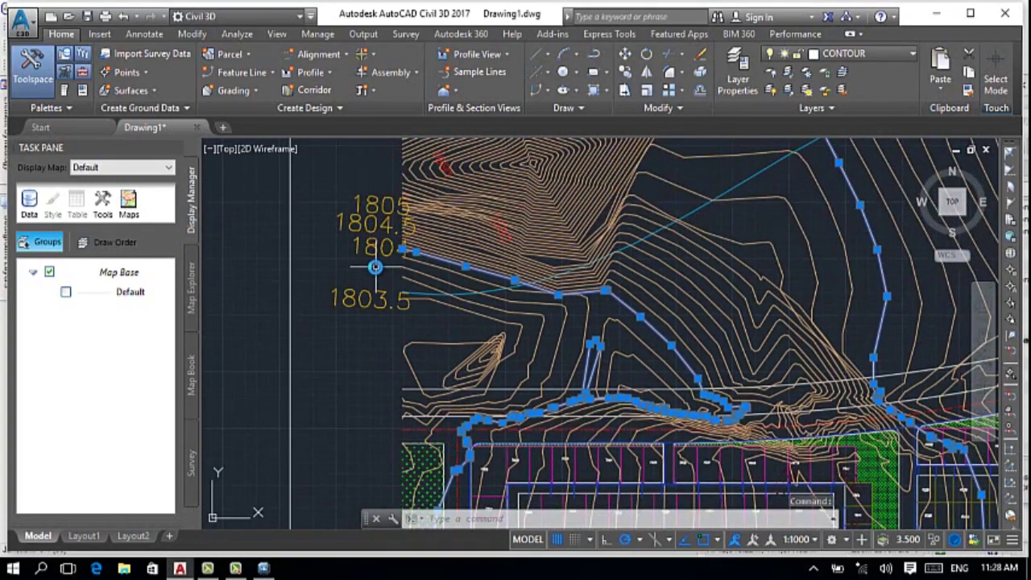
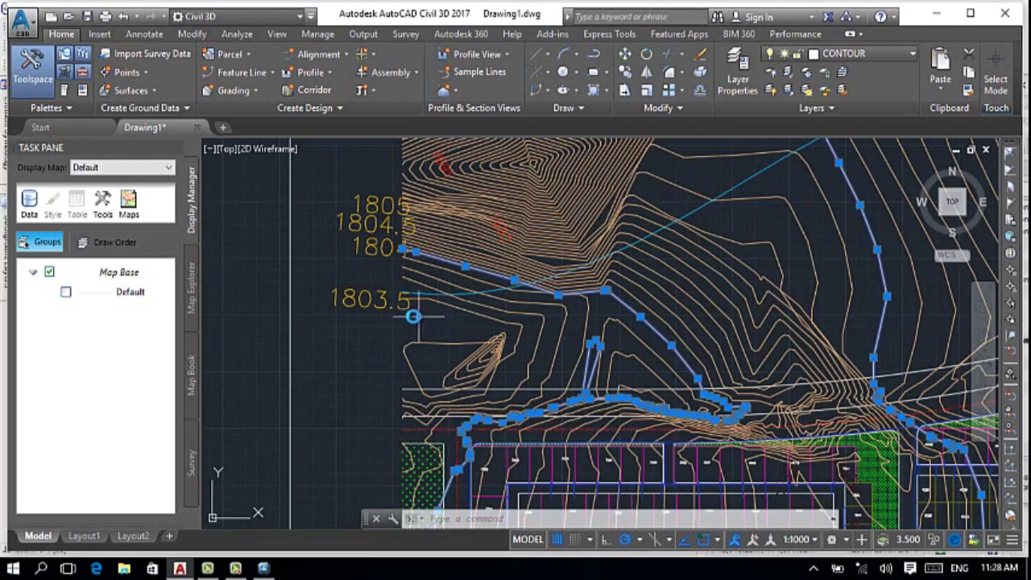
left_click_drag(392, 311, 403, 283)
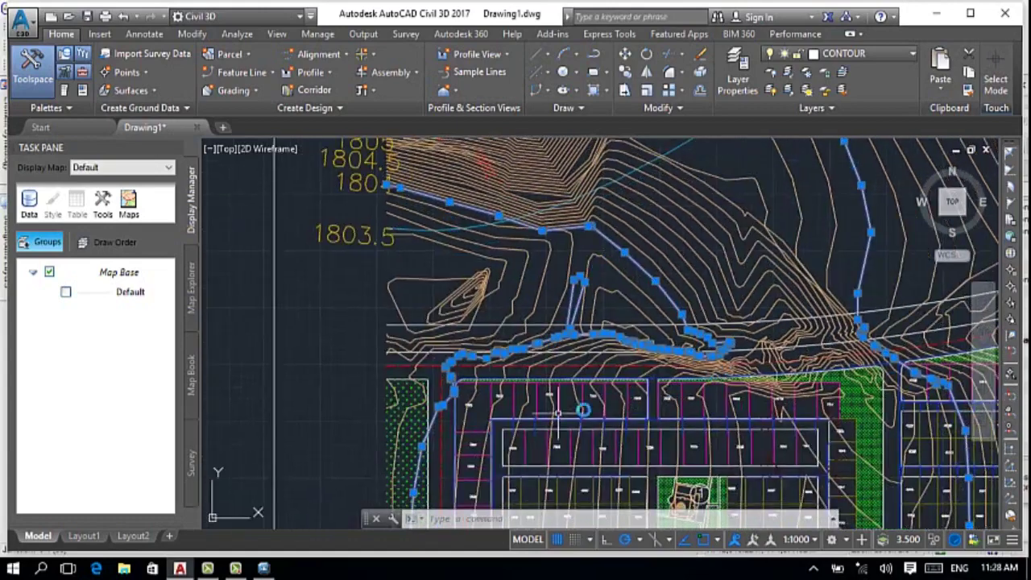
left_click_drag(684, 434, 694, 366)
scroll(583, 394, "down", 4)
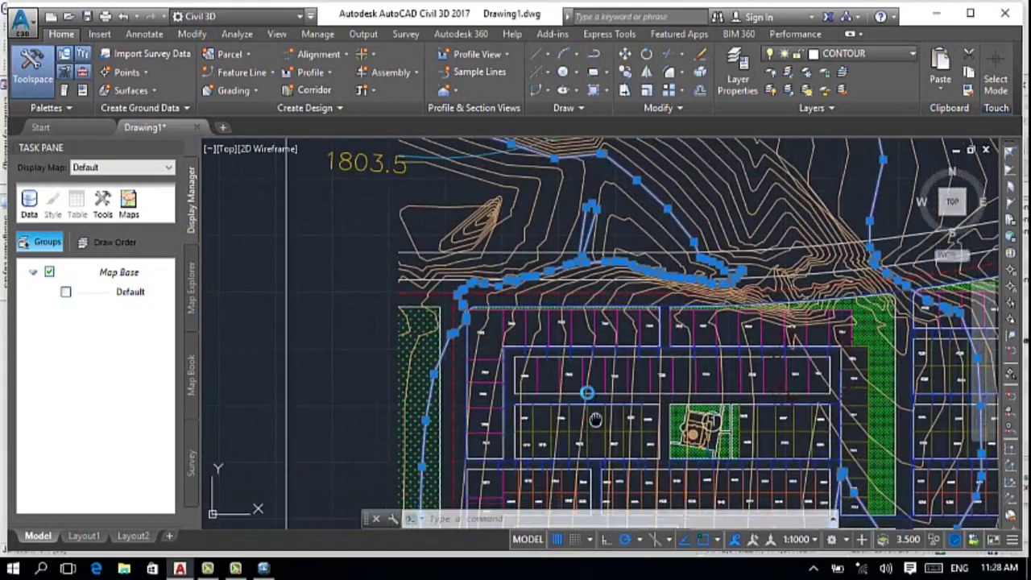
mouse_move(583, 393)
left_mouse_down()
mouse_move(566, 390)
mouse_move(554, 335)
left_mouse_up()
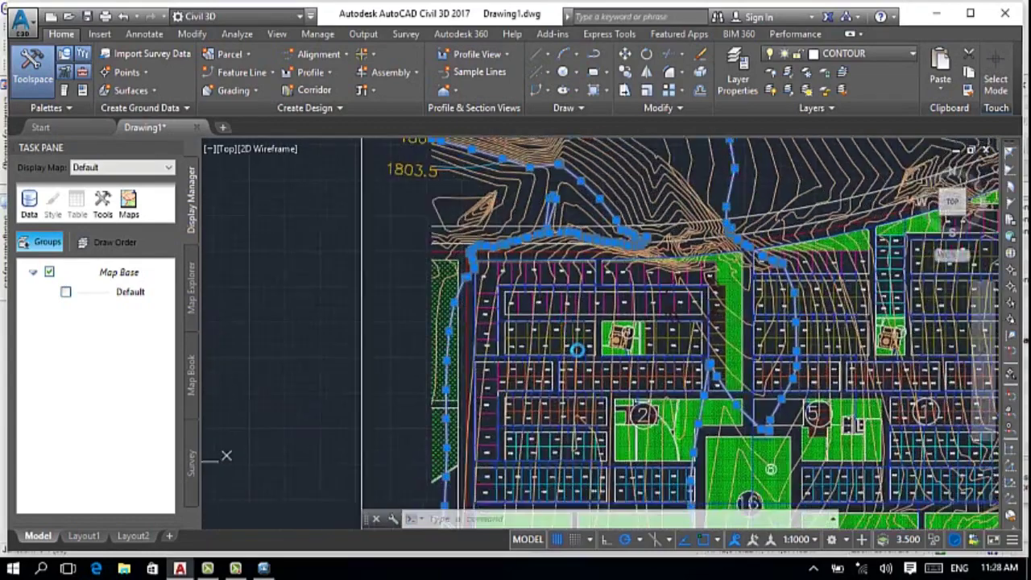
- Switch back to WaterGEMS and set junction J-4's elevation to 1803 m
mouse_move(262, 570)
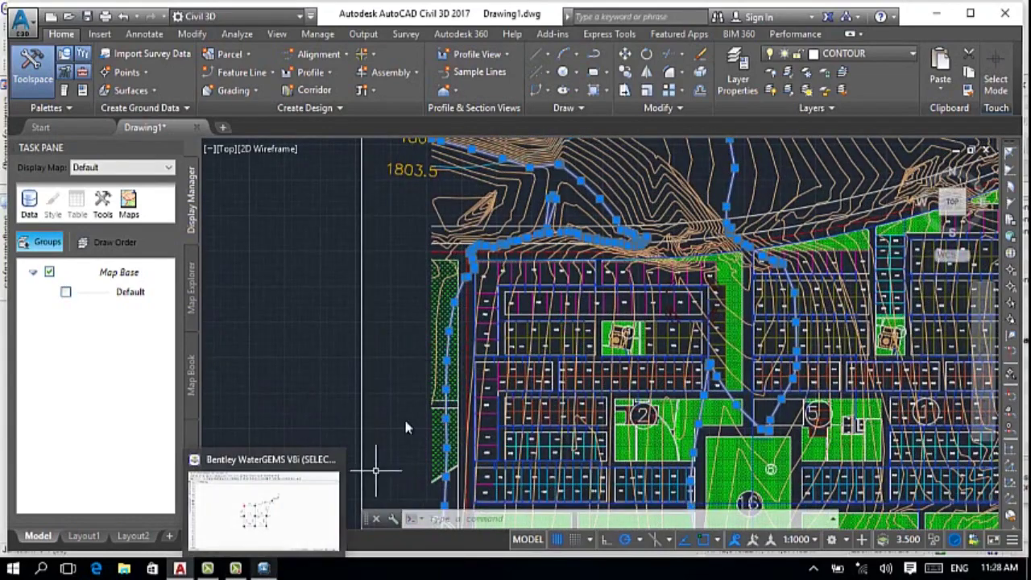
mouse_move(184, 574)
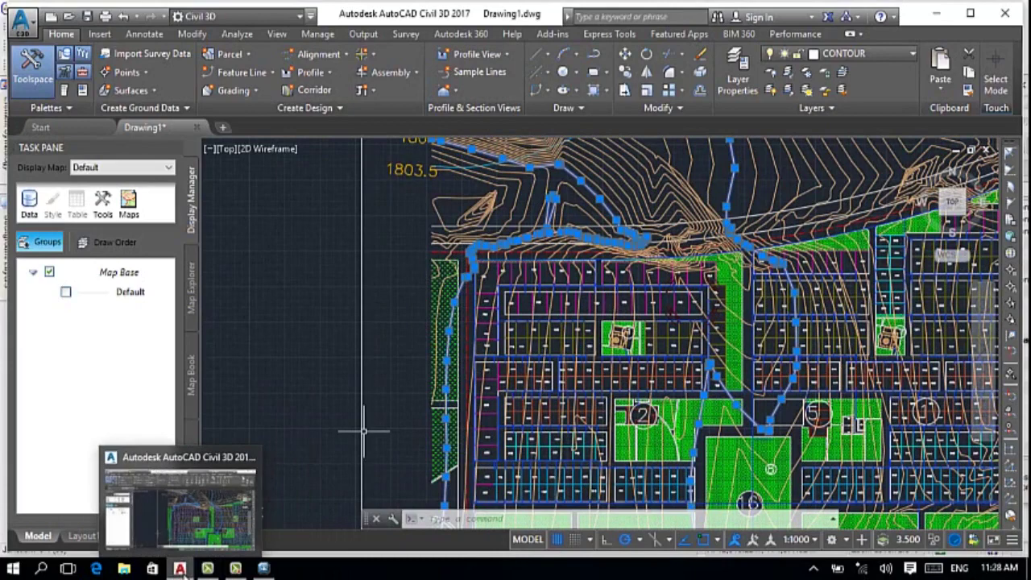
key("alt+Tab")
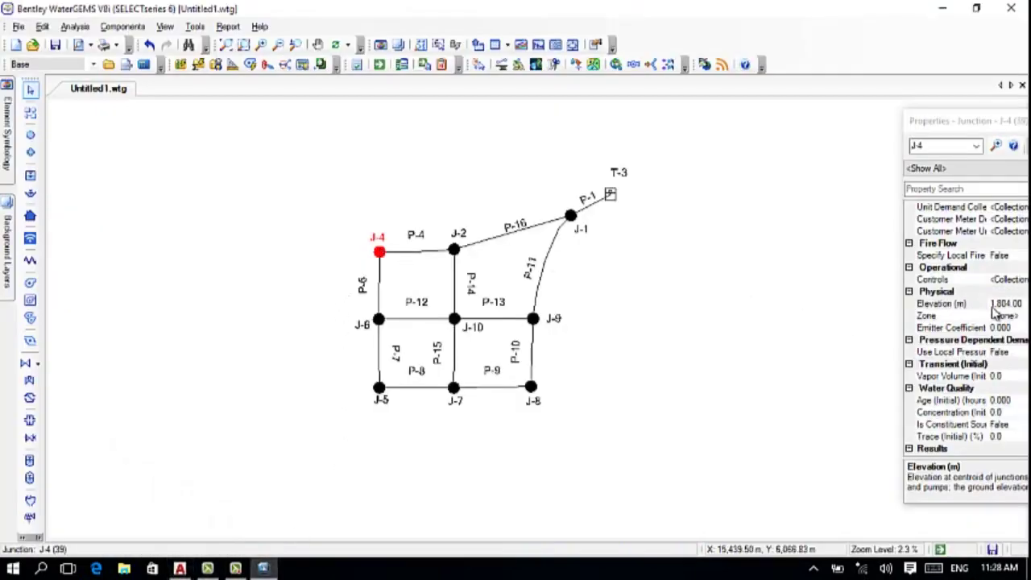
left_click(1018, 304)
left_click(1018, 304)
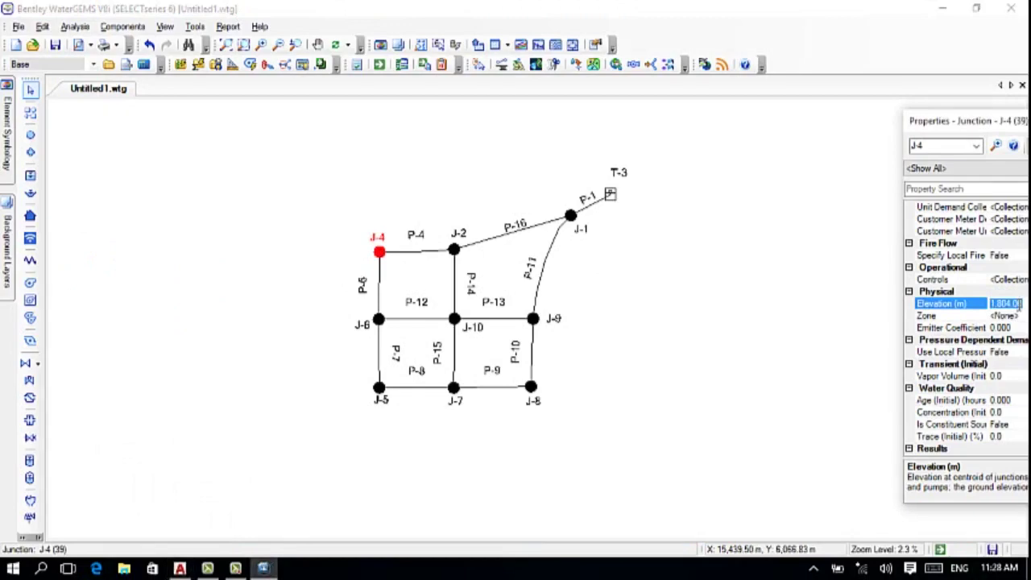
key("BackSpace")
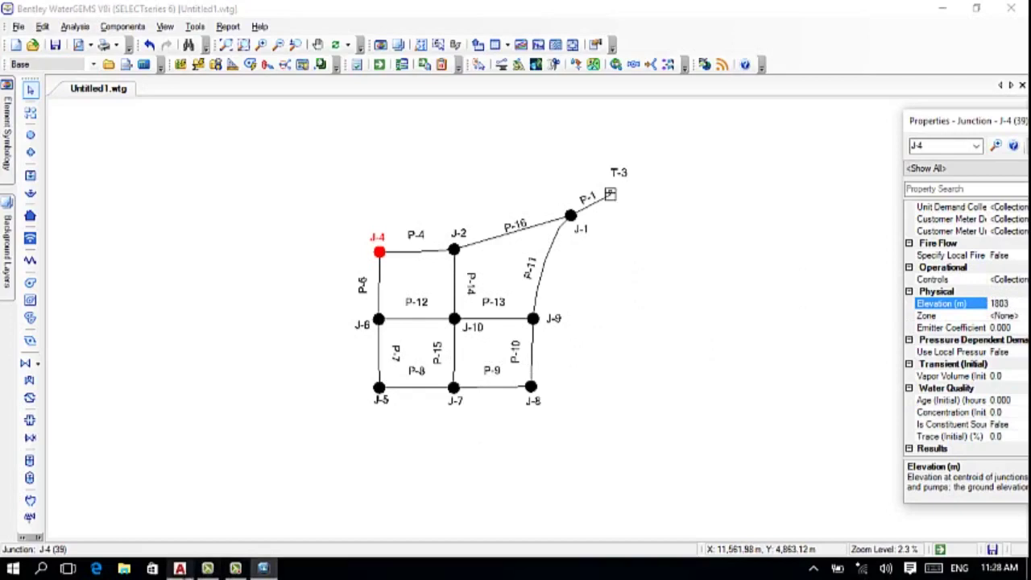
- Check the contours along the site plan's west side in AutoCAD Civil 3D and set junction J-6's elevation to 1803 m in WaterGEMS
left_click(380, 319)
key("alt+Tab")
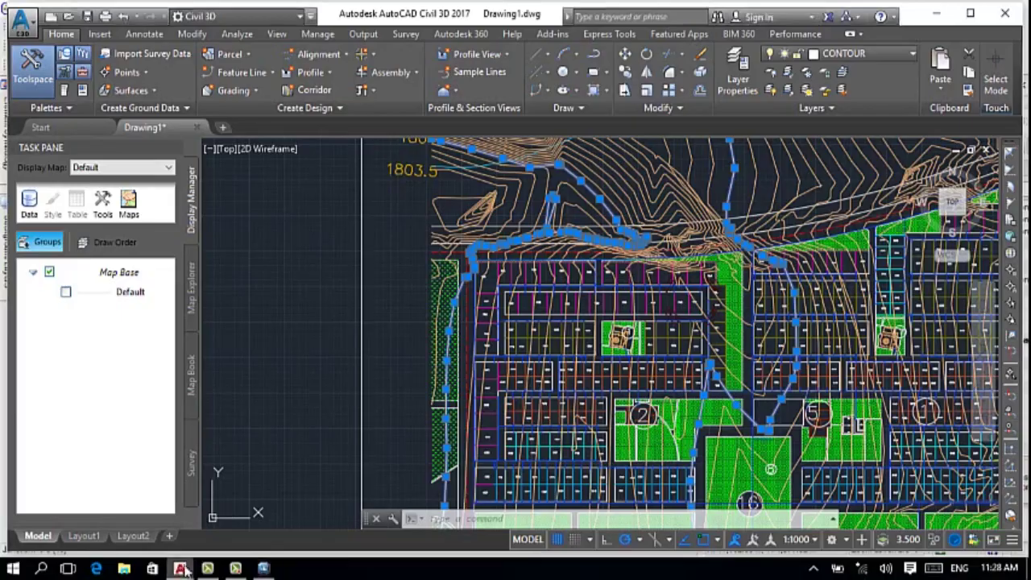
scroll(341, 255, "up", 2)
scroll(340, 254, "down", 5)
scroll(378, 317, "up", 8)
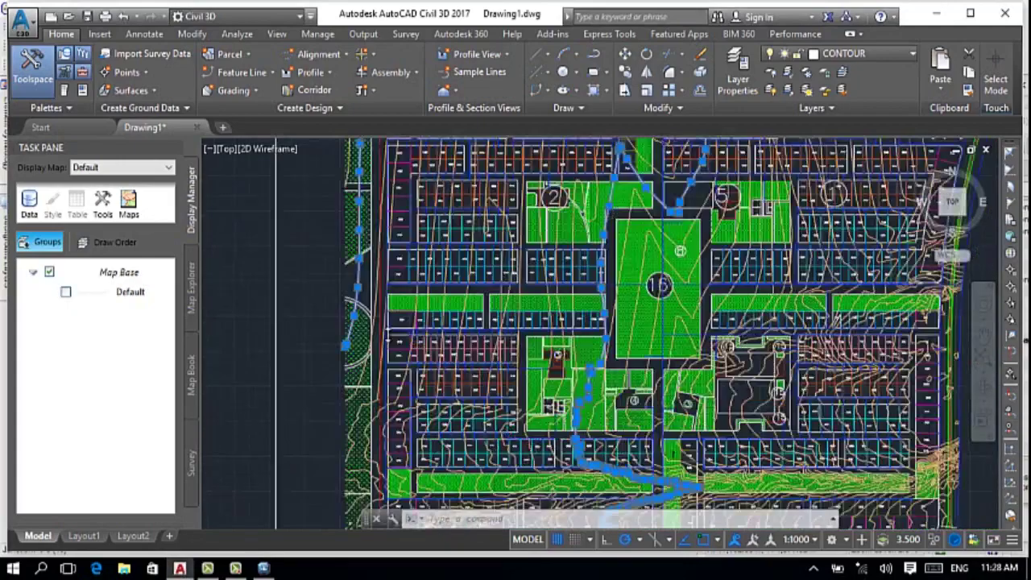
scroll(398, 346, "up", 2)
scroll(507, 341, "down", 6)
mouse_move(655, 349)
left_mouse_down()
mouse_move(564, 411)
mouse_move(543, 402)
mouse_move(268, 402)
mouse_move(333, 406)
mouse_move(451, 468)
left_mouse_up()
scroll(433, 471, "down", 4)
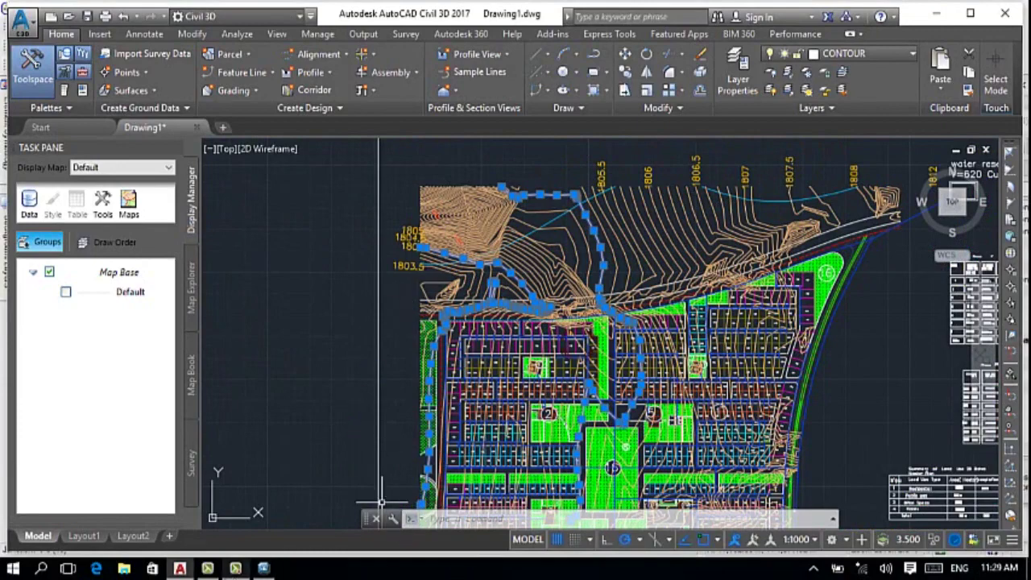
left_click(264, 569)
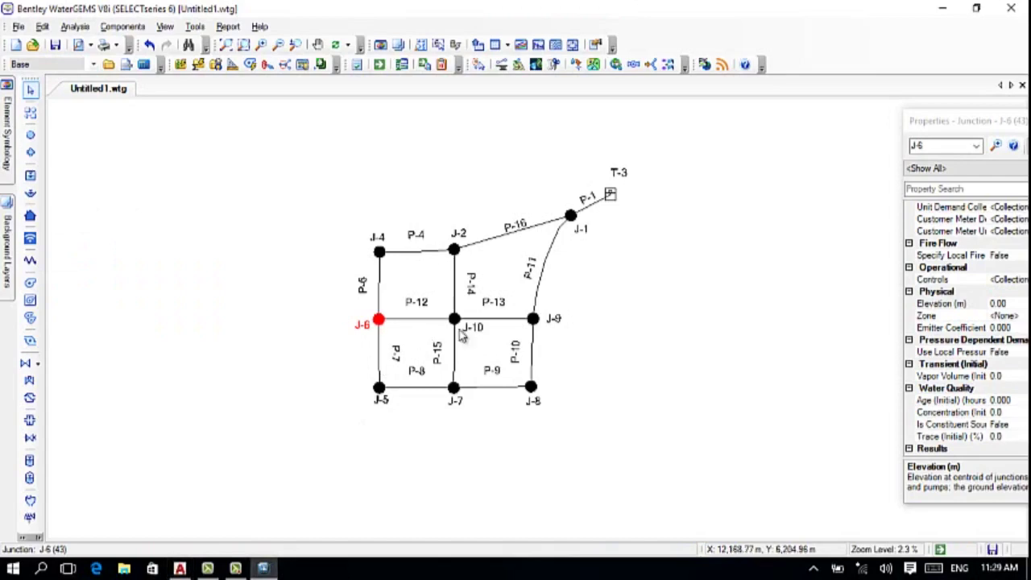
left_click(1011, 327)
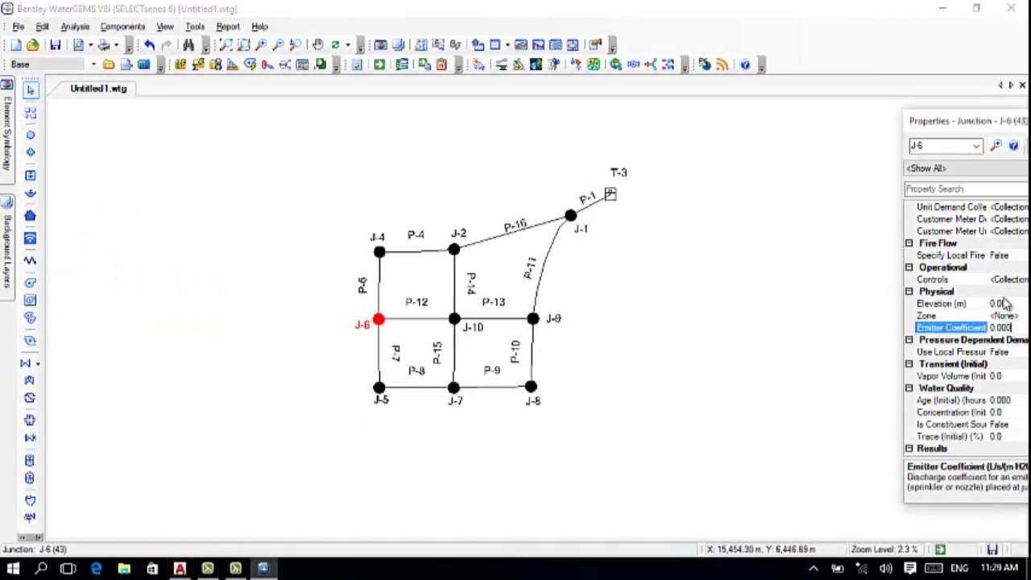
left_click(1004, 302)
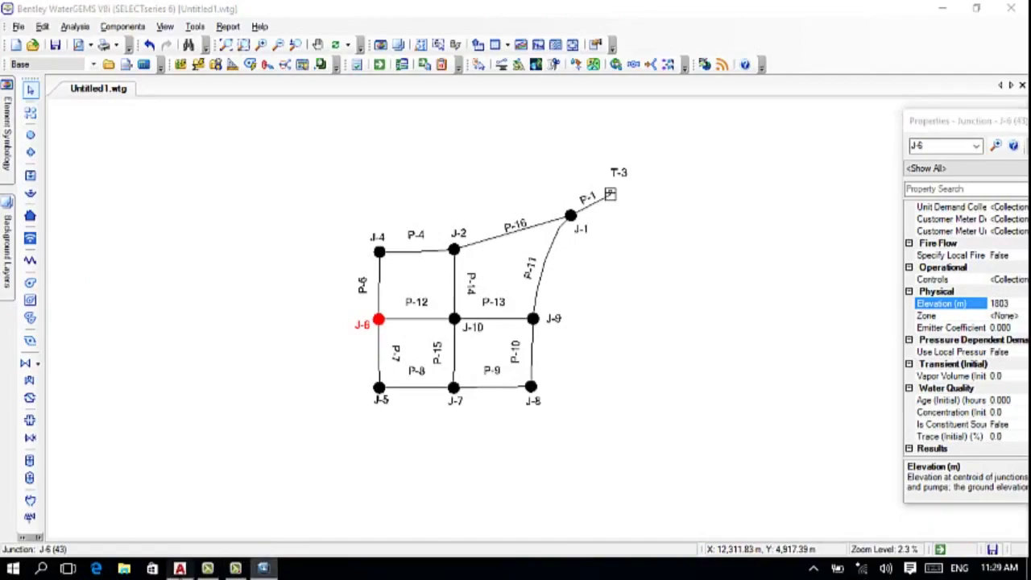
- Check the contours at the site plan's southwest corner in AutoCAD Civil 3D and set junction J-5's elevation to 1800 m in WaterGEMS
left_click(179, 569)
left_click_drag(331, 521, 282, 344)
scroll(403, 395, "up", 10)
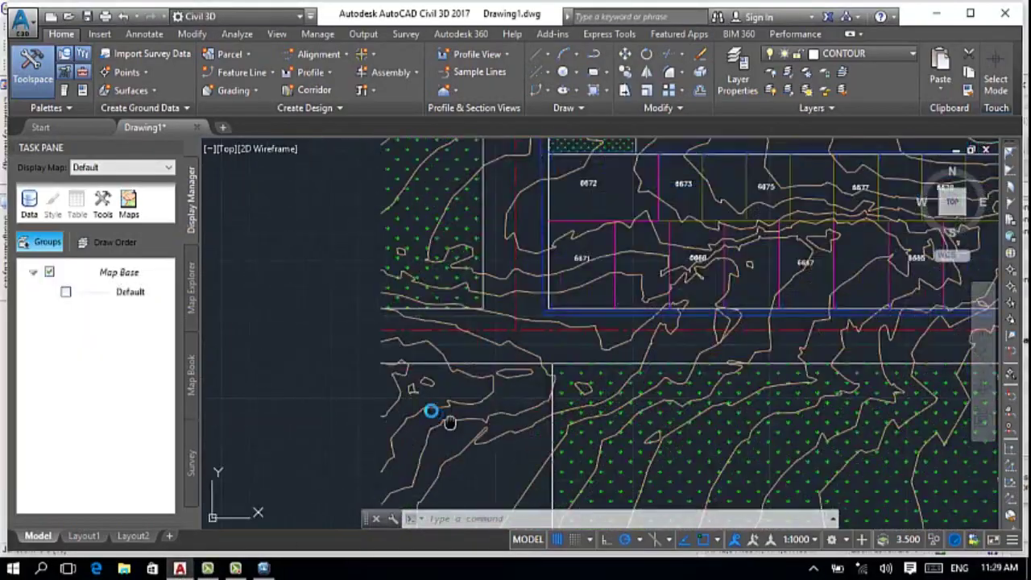
scroll(402, 386, "down", 8)
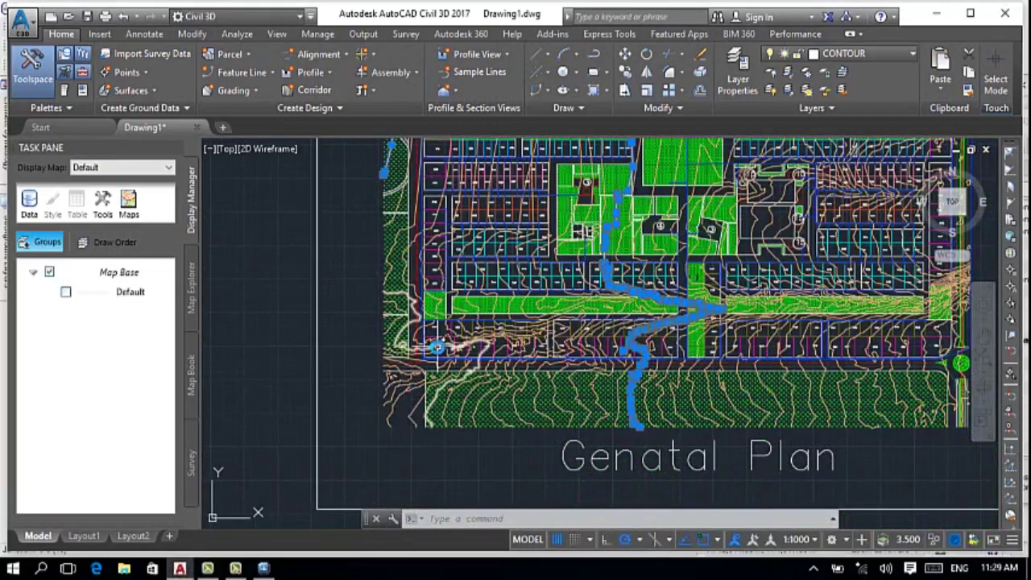
left_click(264, 569)
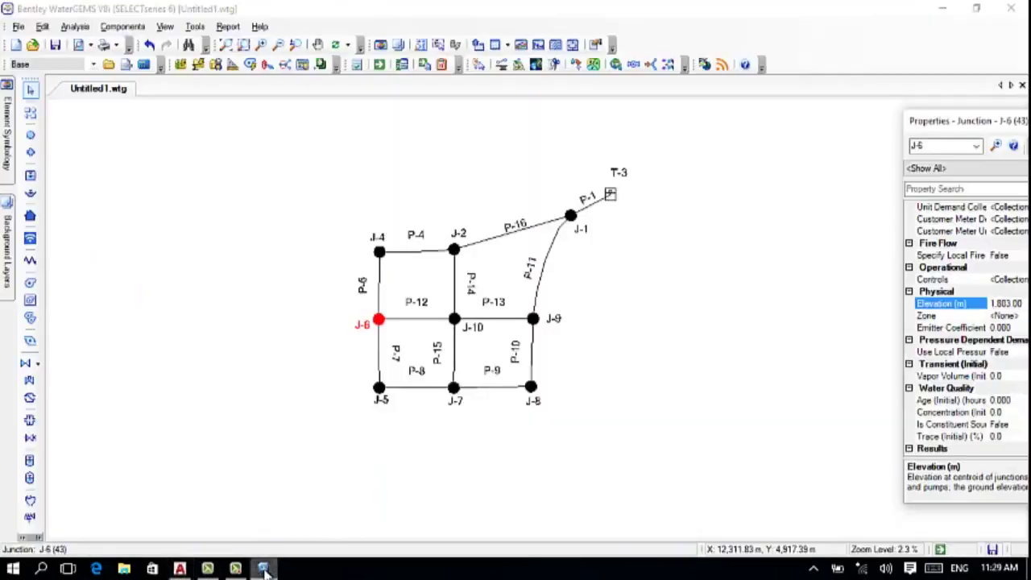
left_click(380, 389)
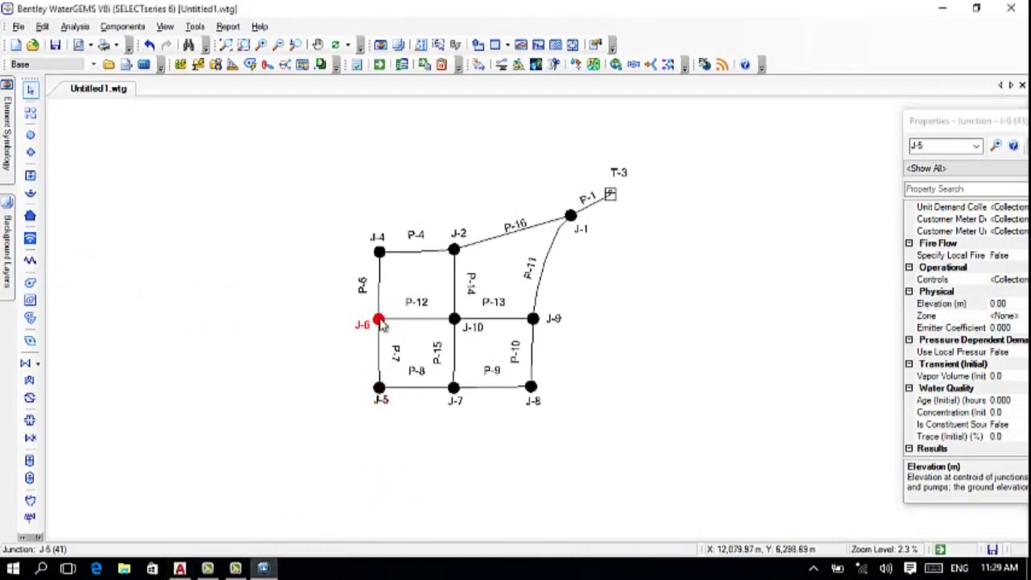
left_click(381, 320)
left_click(380, 389)
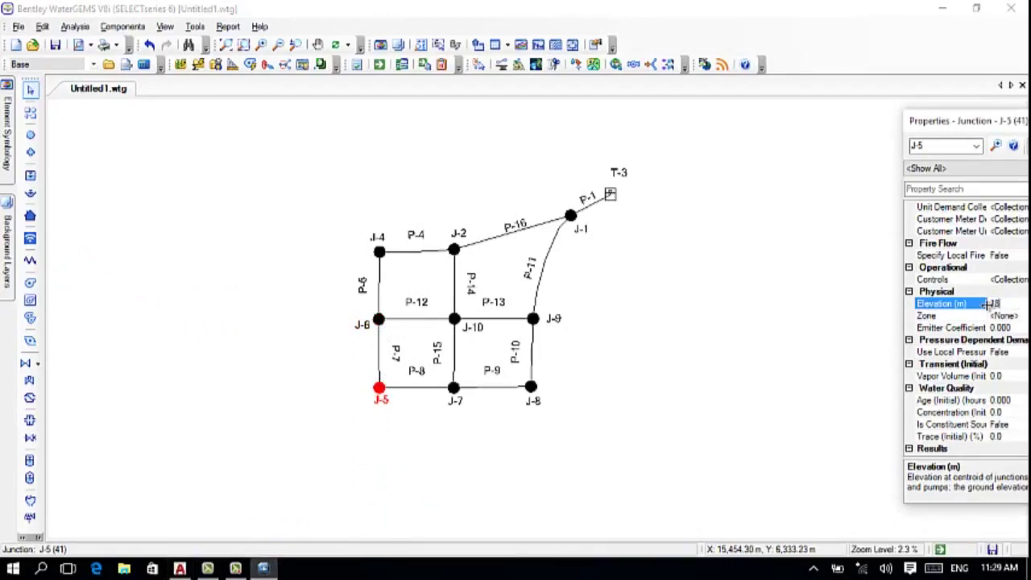
- Set junction J-7's elevation to 1802 m and junction J-10's elevation to 1803 m
left_click(454, 390)
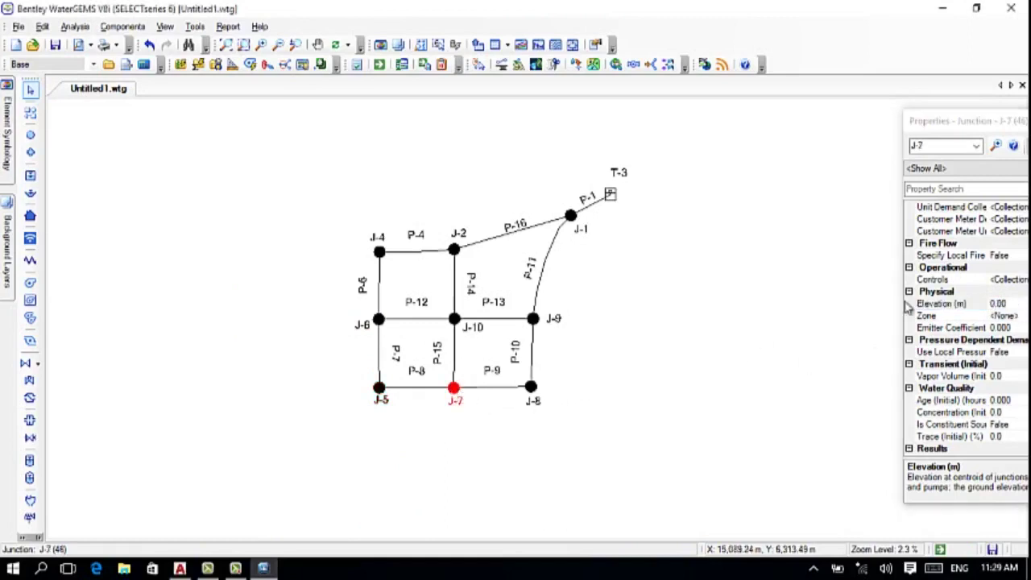
left_click(993, 304)
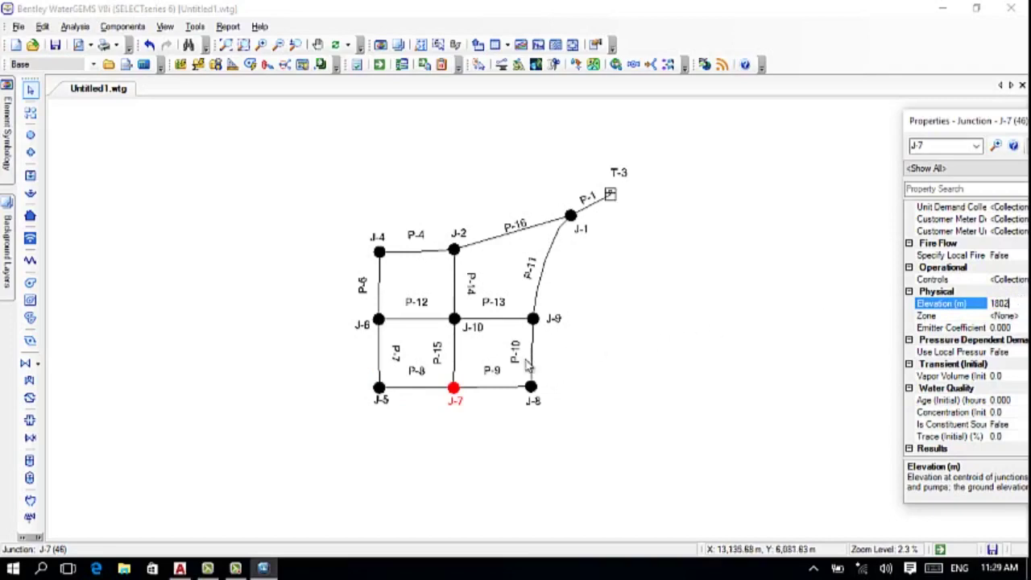
left_click(456, 323)
left_click(456, 322)
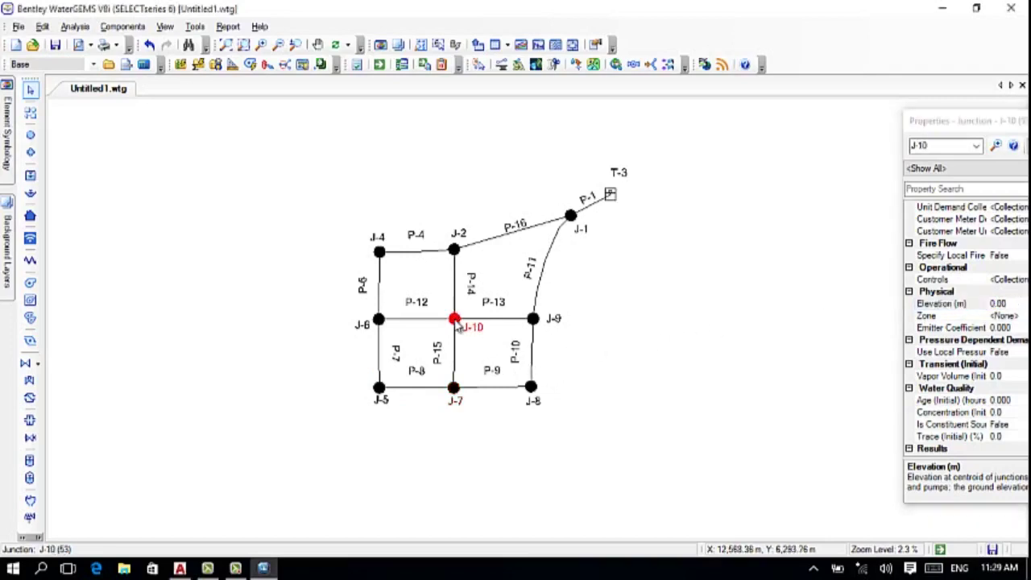
left_click(1012, 303)
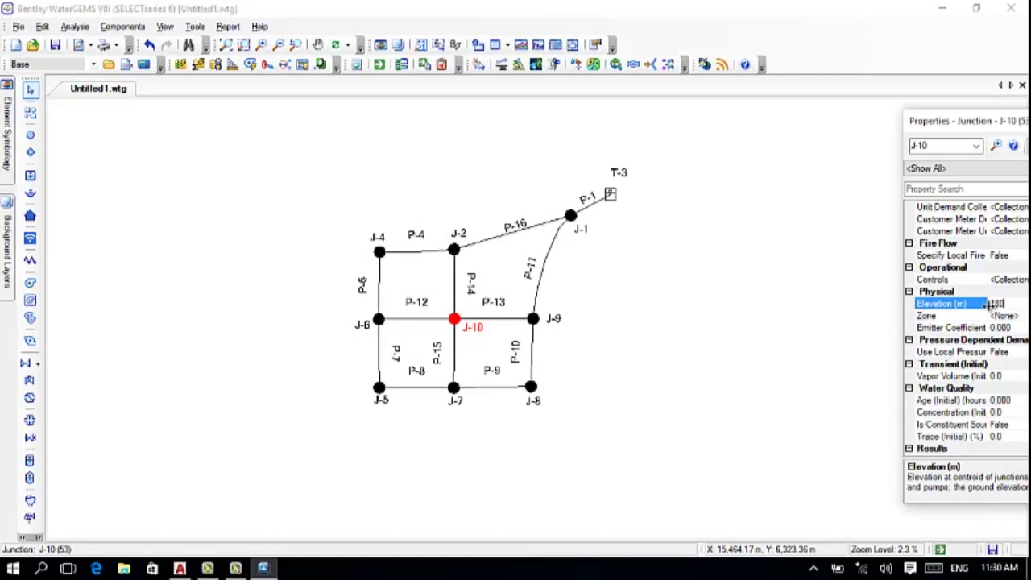
- Set the elevation of junction J-9, at the east end of pipe P-13, to 1804 m
left_click_drag(401, 352, 539, 340)
left_click(533, 319)
left_click(1003, 303)
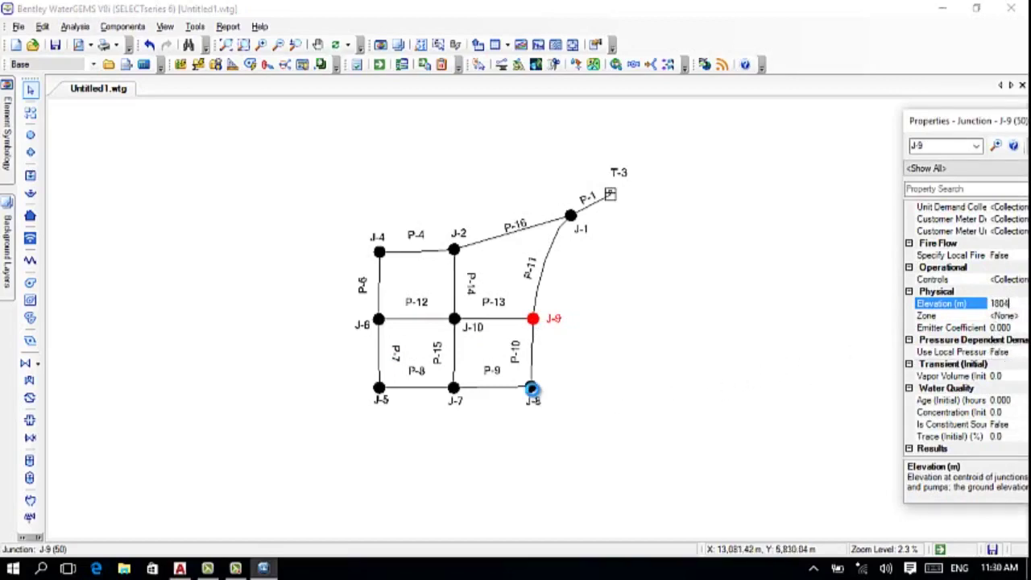
- For junction J-8, trace the contour at the site plan's southwest corner in AutoCAD Civil 3D and set its elevation to 1800 m in WaterGEMS
left_click(531, 389)
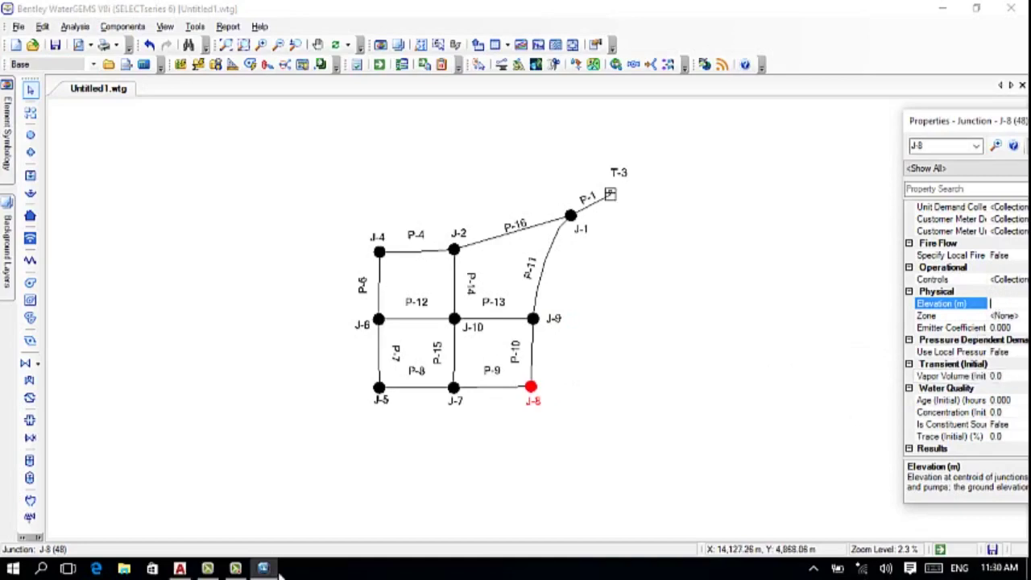
left_click(179, 568)
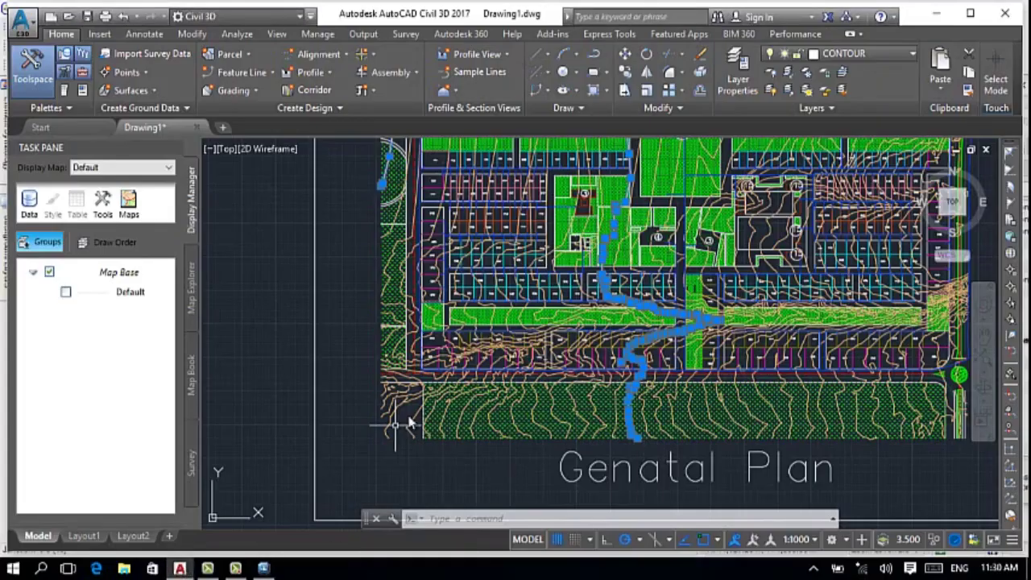
left_click(427, 371)
left_click(439, 375)
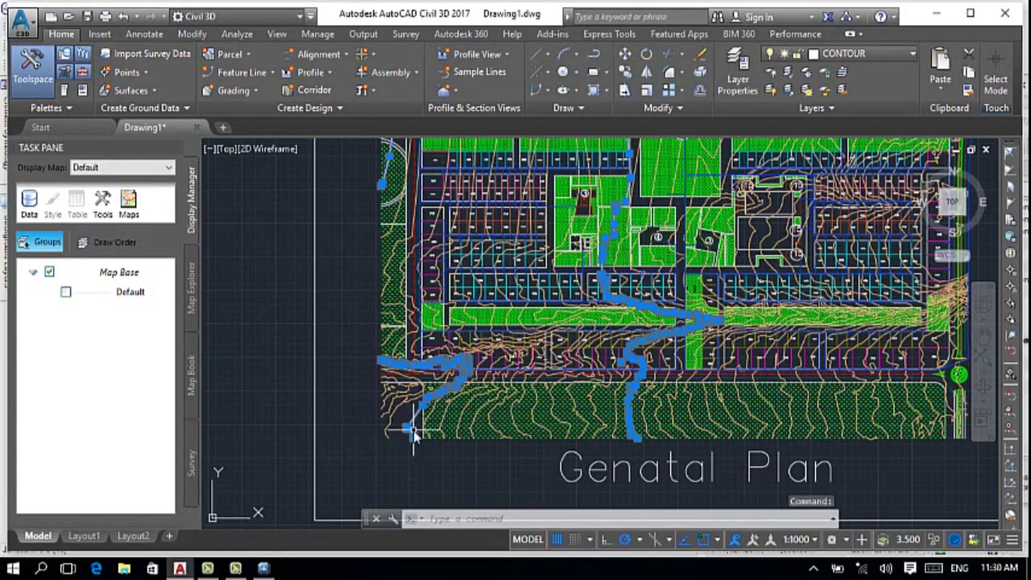
left_click(416, 434)
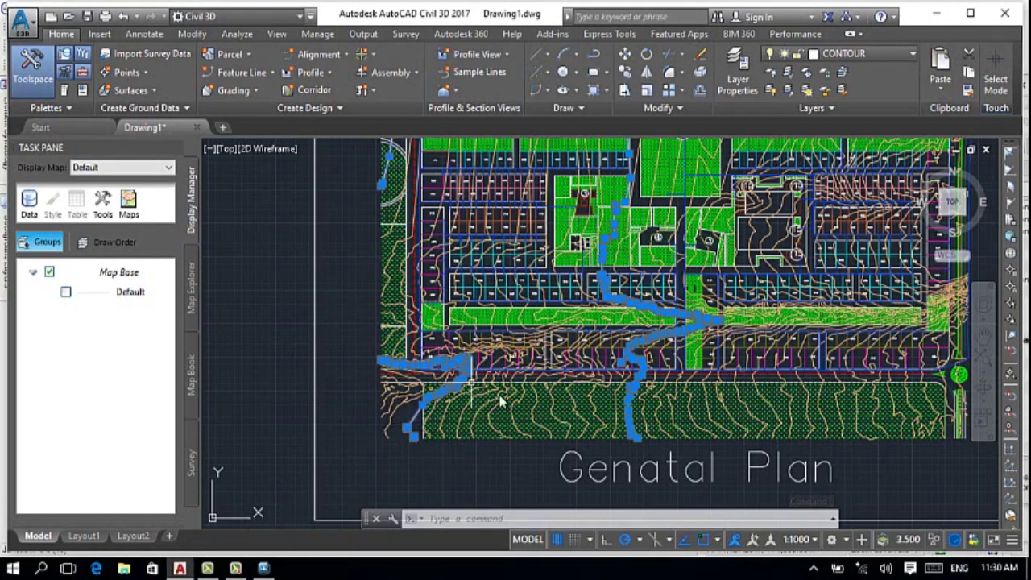
left_click(182, 571)
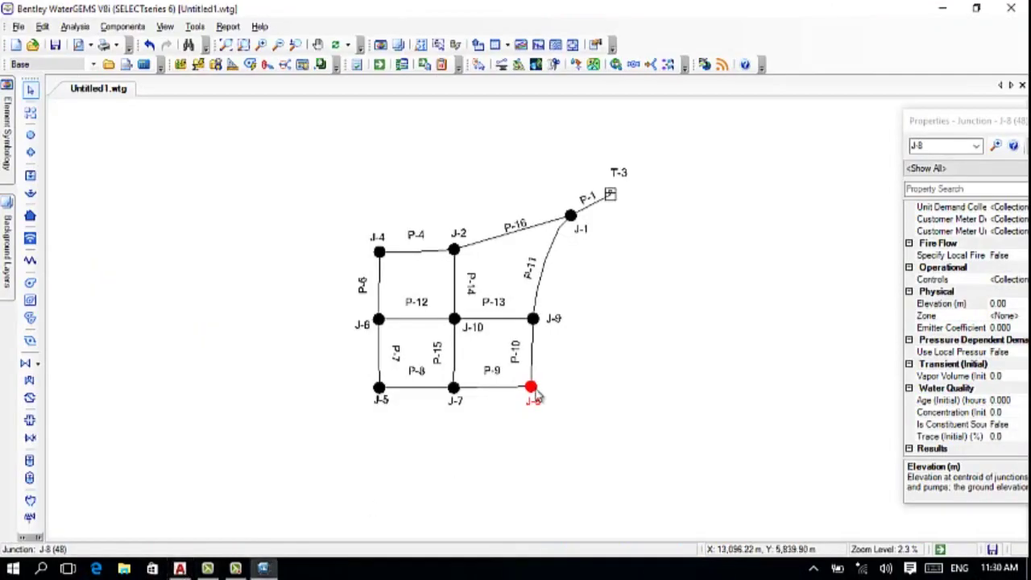
left_click(1008, 303)
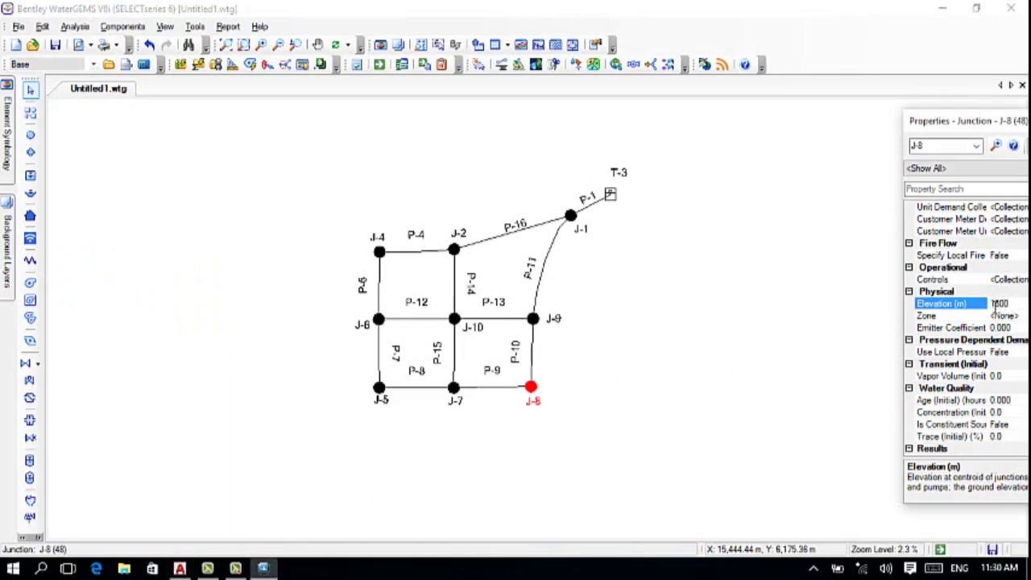
left_click_drag(836, 361, 681, 307)
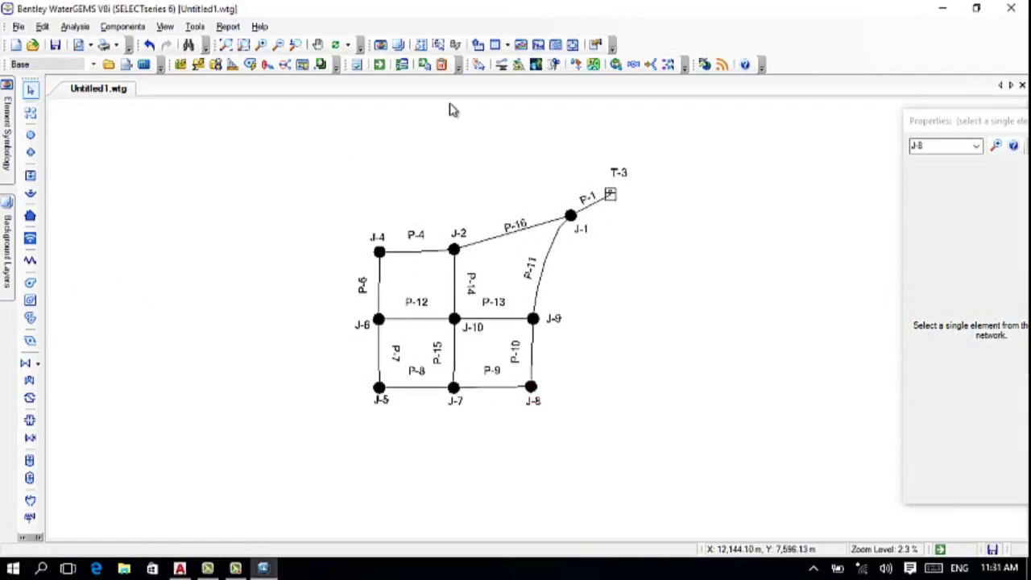
- Open the junction FlexTable and review the elevations assigned to all junctions
left_click(507, 45)
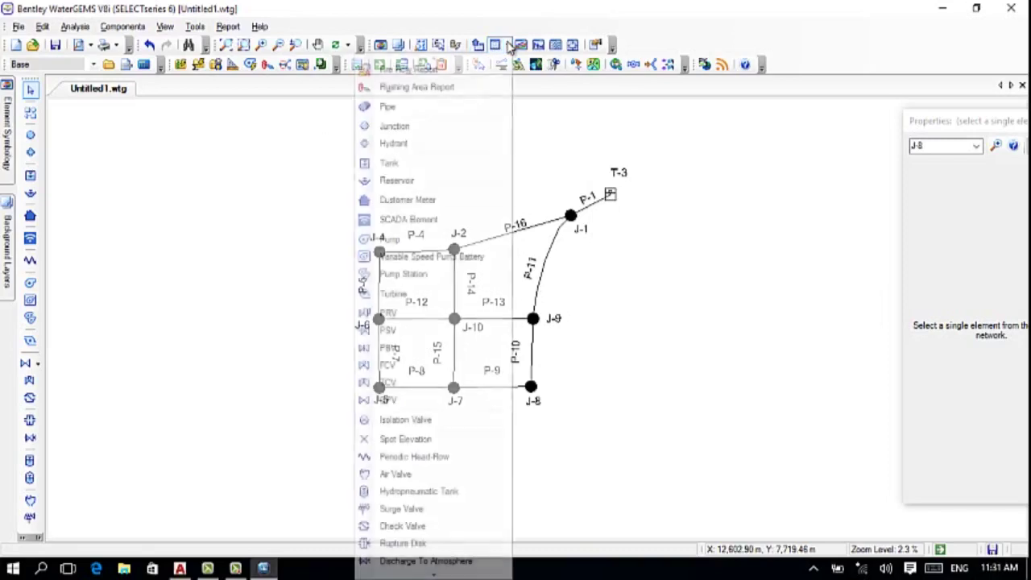
left_click(406, 125)
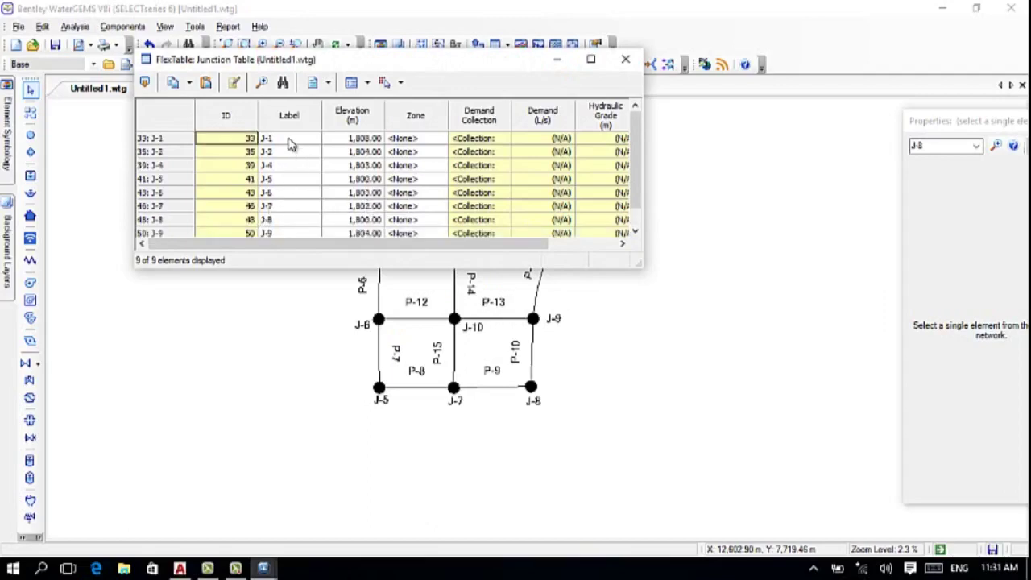
scroll(283, 238, "down", 1)
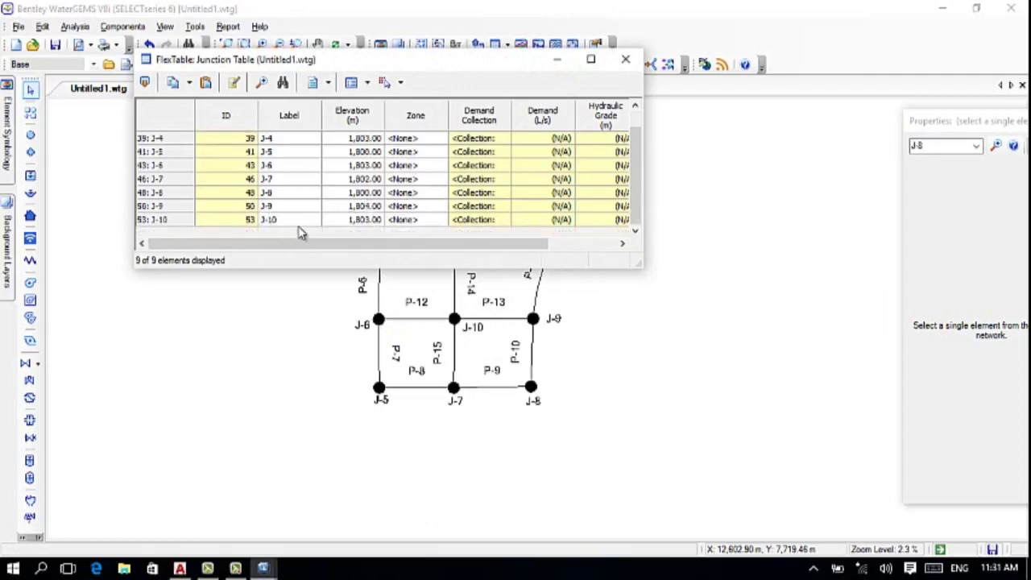
scroll(375, 230, "up", 1)
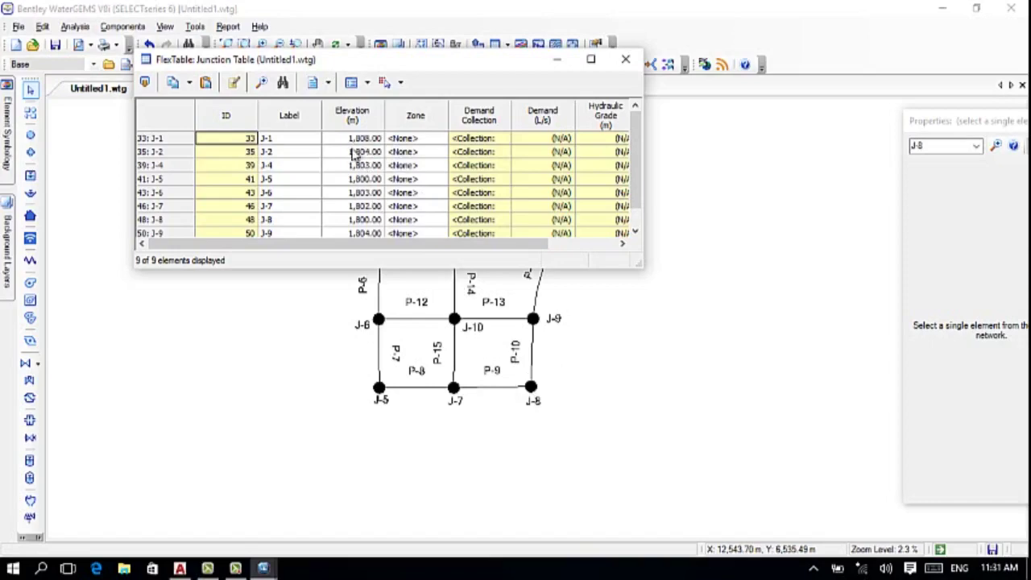
left_click_drag(501, 62, 686, 110)
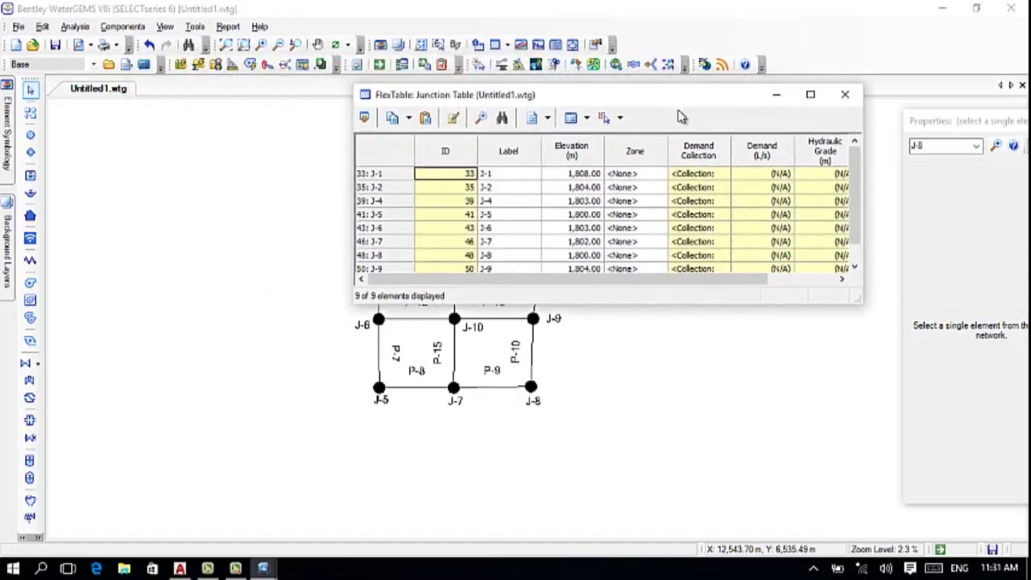
left_click(188, 568)
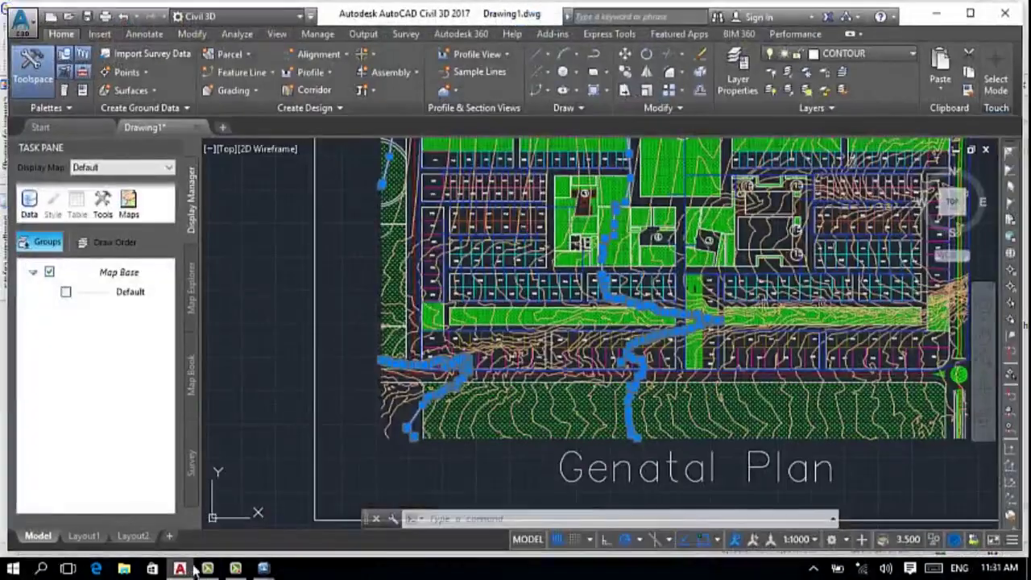
left_click(970, 13)
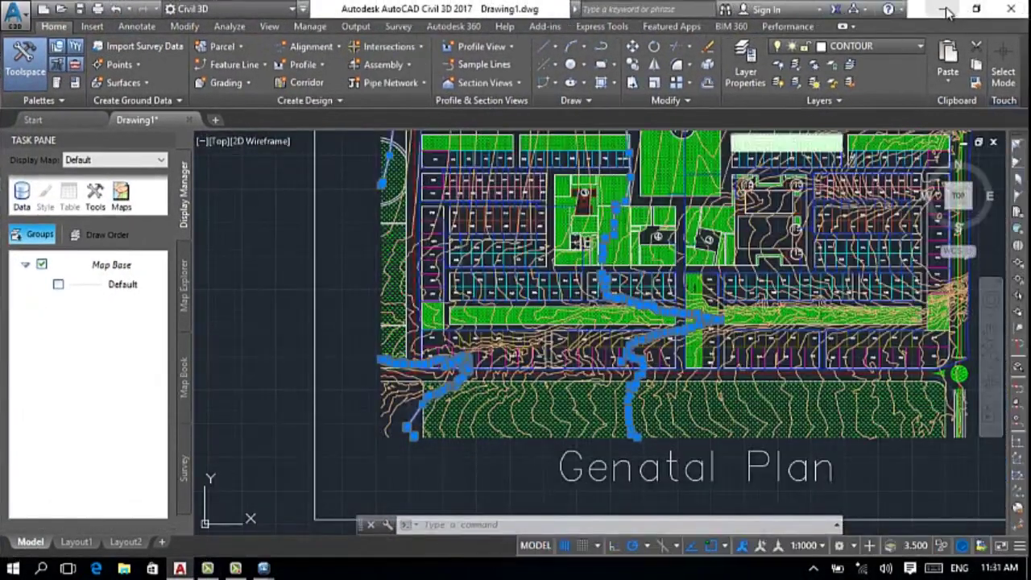
left_click(946, 10)
left_click(547, 228)
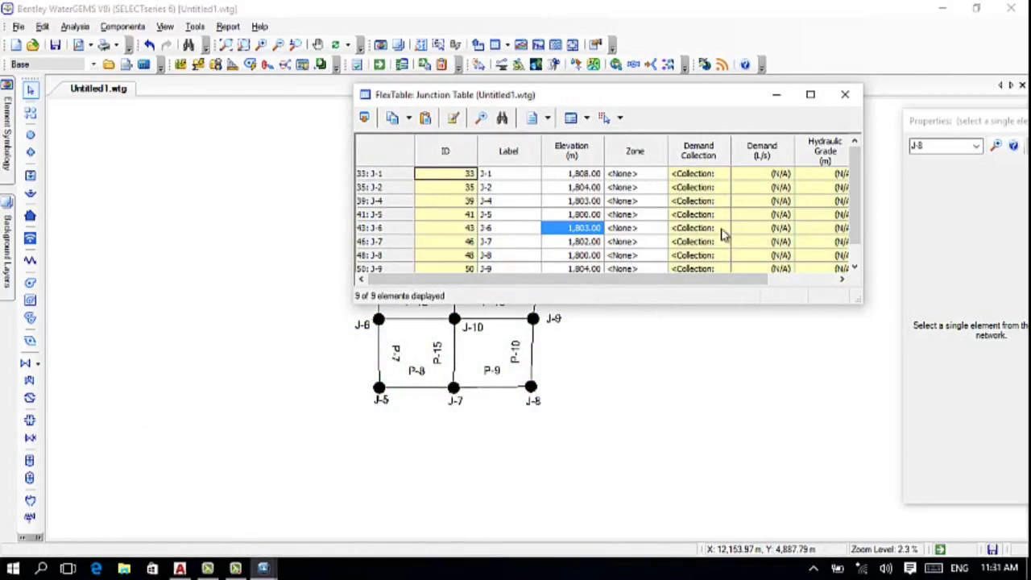
left_click_drag(598, 282, 607, 282)
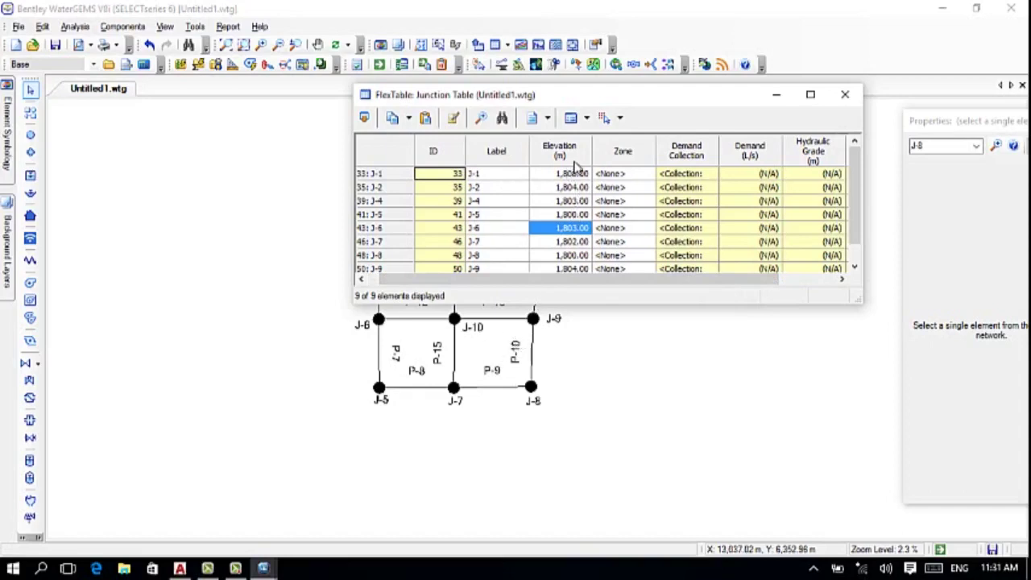
scroll(589, 282, "right", 1)
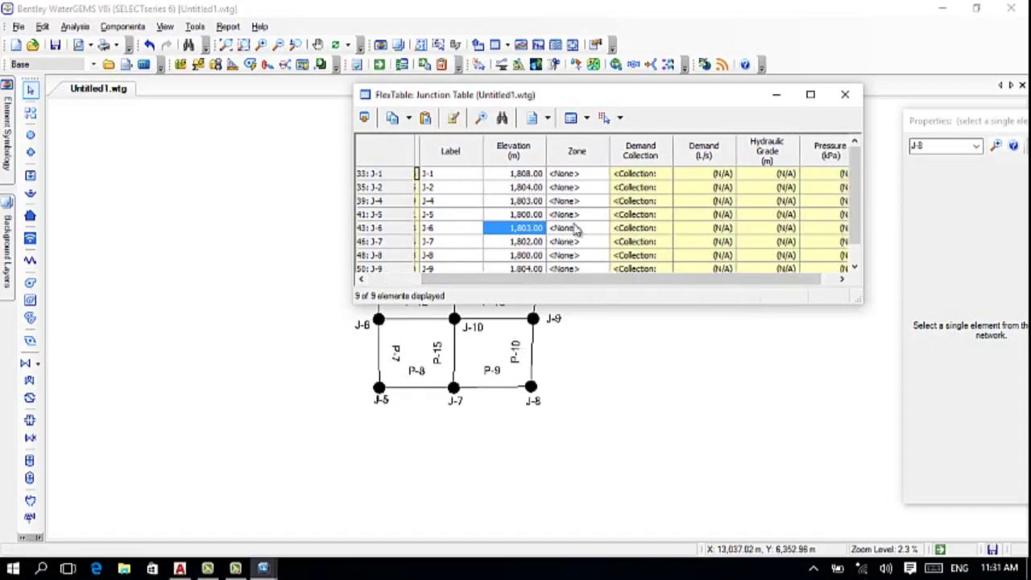
right_click(587, 159)
left_click(638, 162)
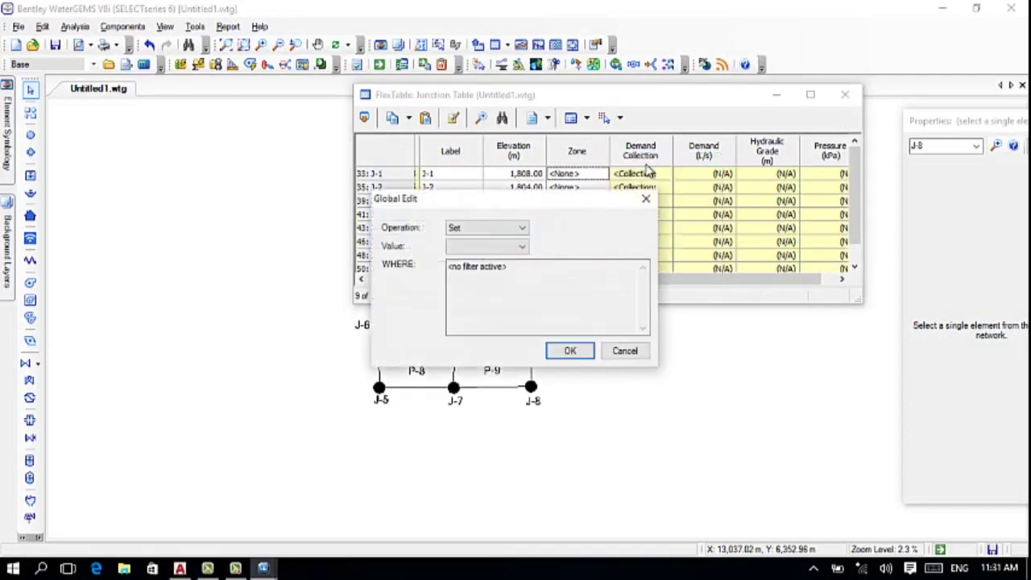
left_click(521, 249)
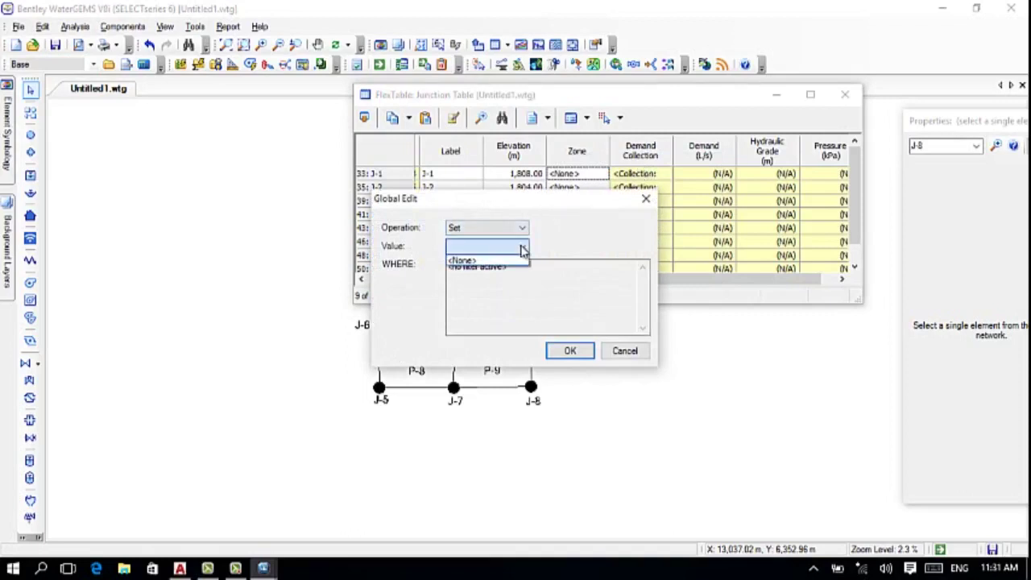
left_click(526, 230)
left_click(490, 247)
left_click(486, 257)
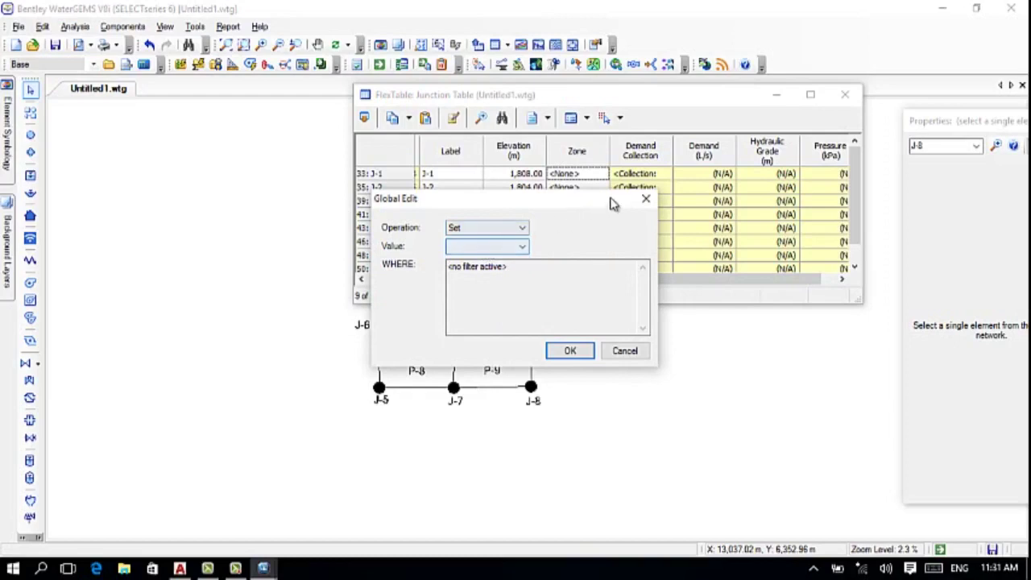
left_click(645, 199)
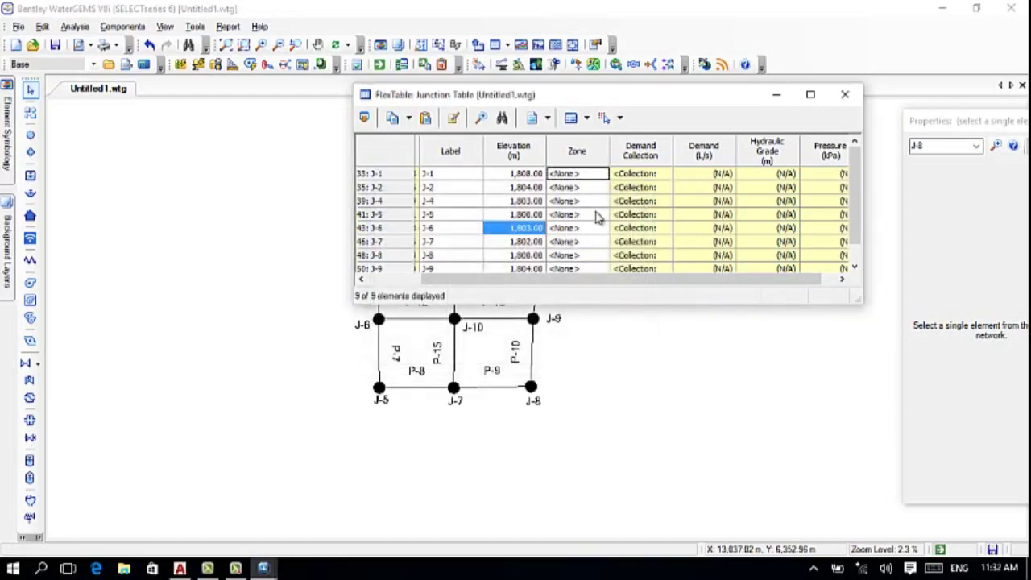
- Set the unit of the junction table's Pressure column to m H2O
left_click_drag(593, 284, 634, 284)
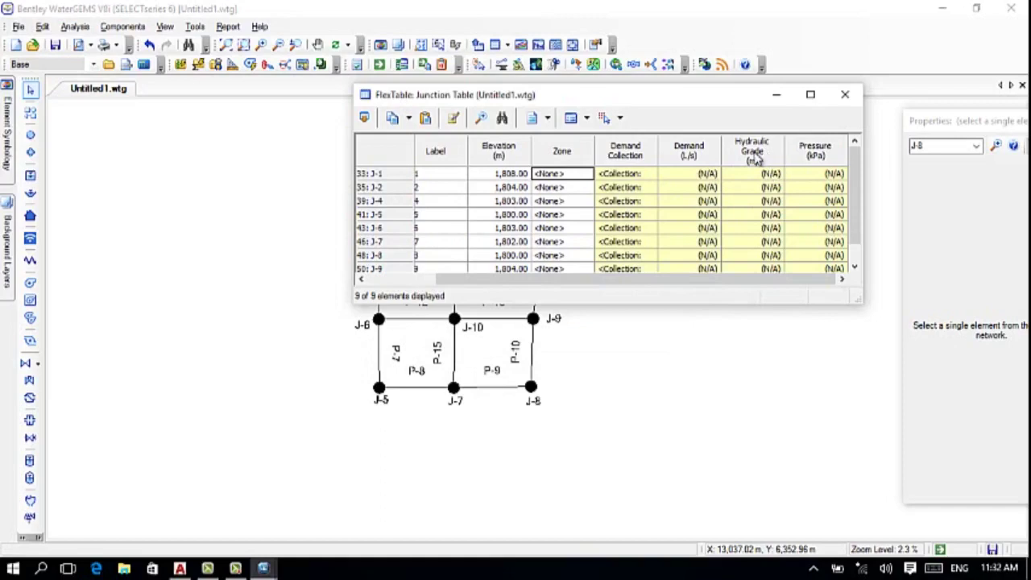
right_click(835, 156)
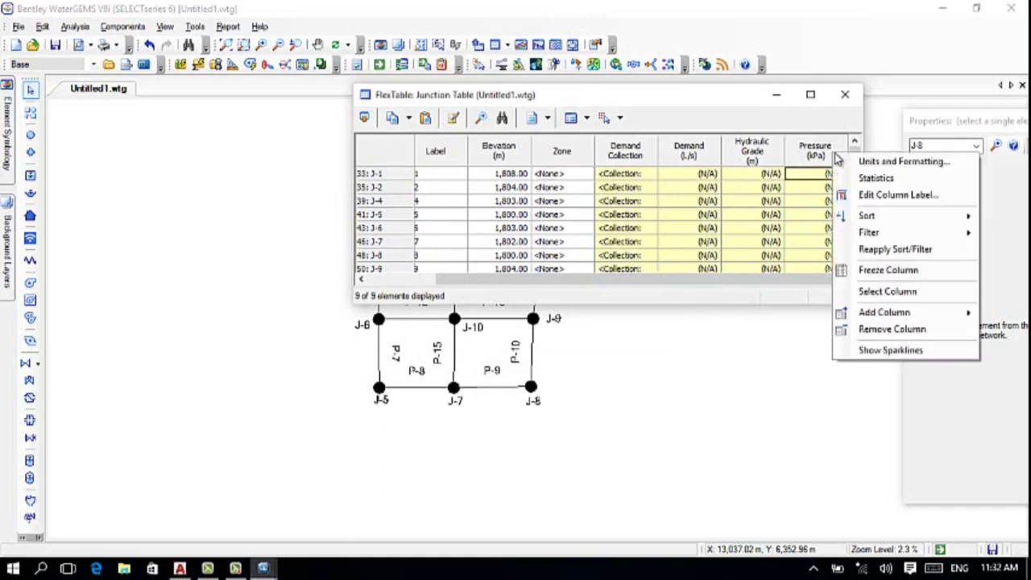
left_click(884, 164)
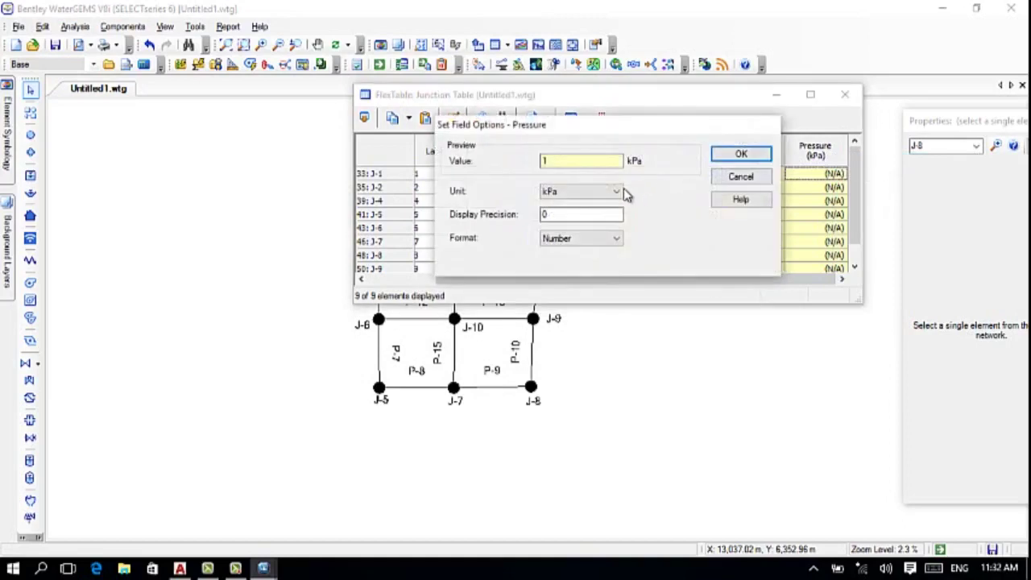
left_click(619, 193)
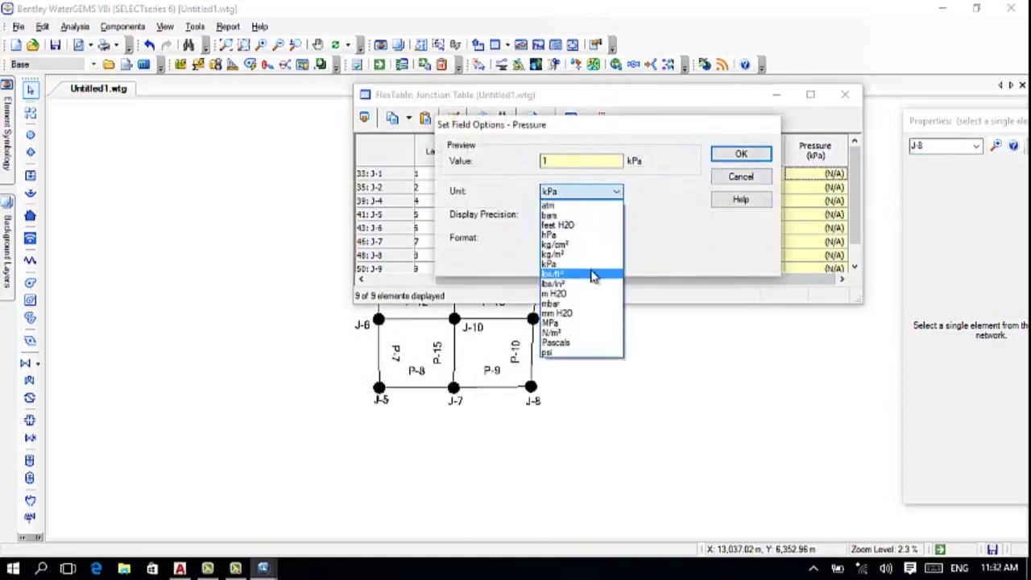
left_click(578, 294)
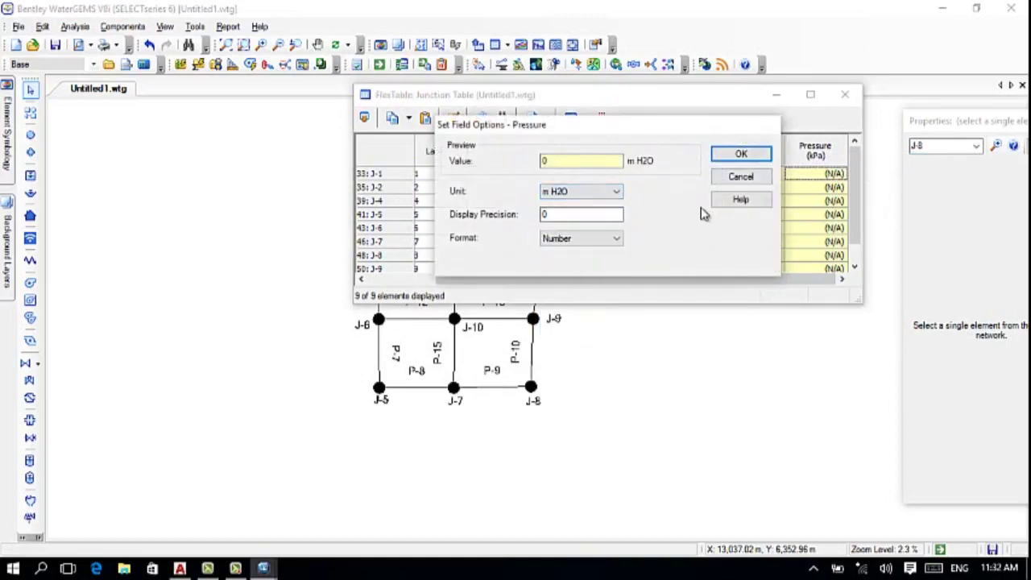
left_click(741, 155)
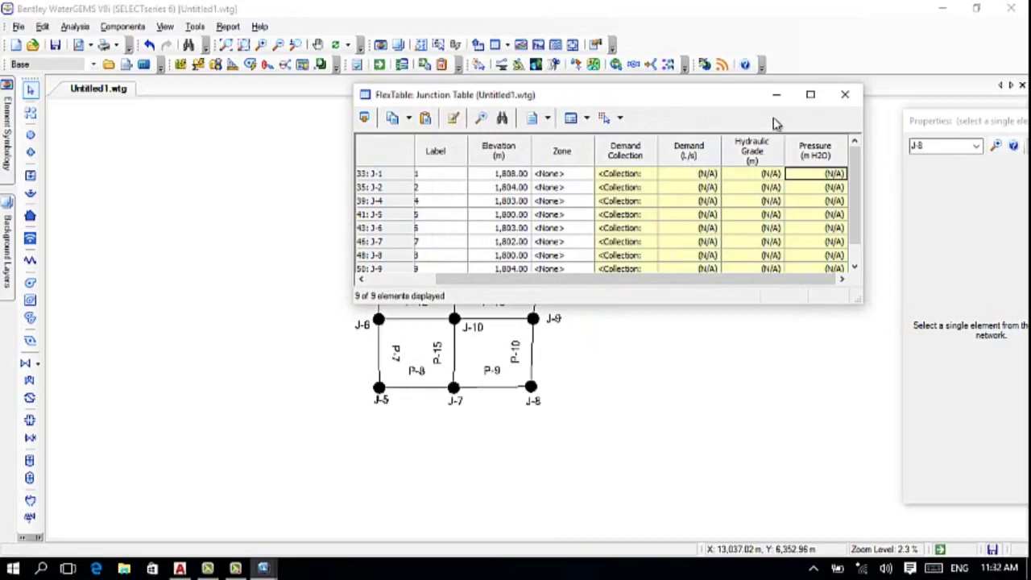
- Set the unit of the junction table's Demand column to m³/day and minimize the table
right_click(698, 158)
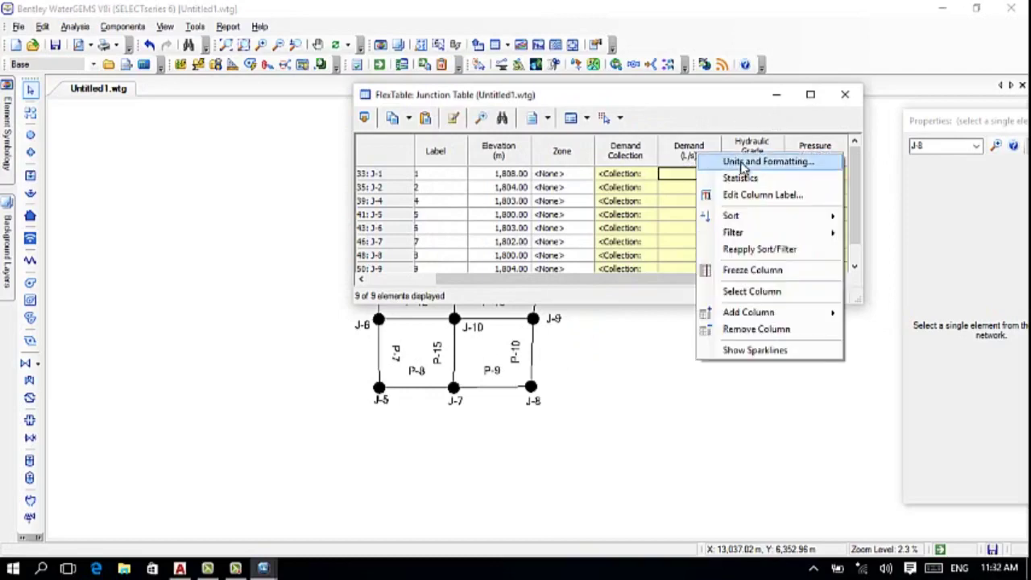
left_click(720, 161)
left_click(618, 193)
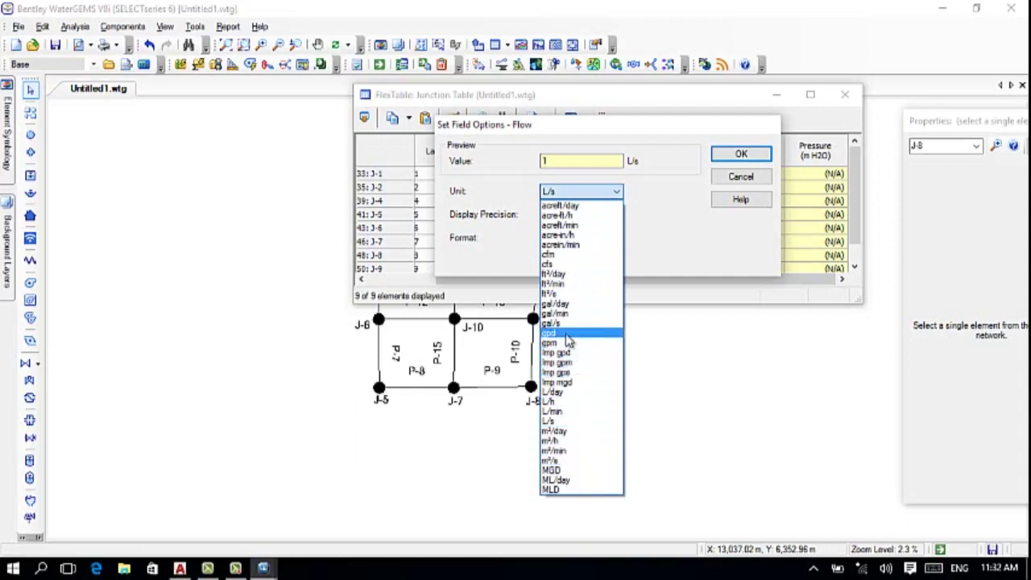
left_click(573, 432)
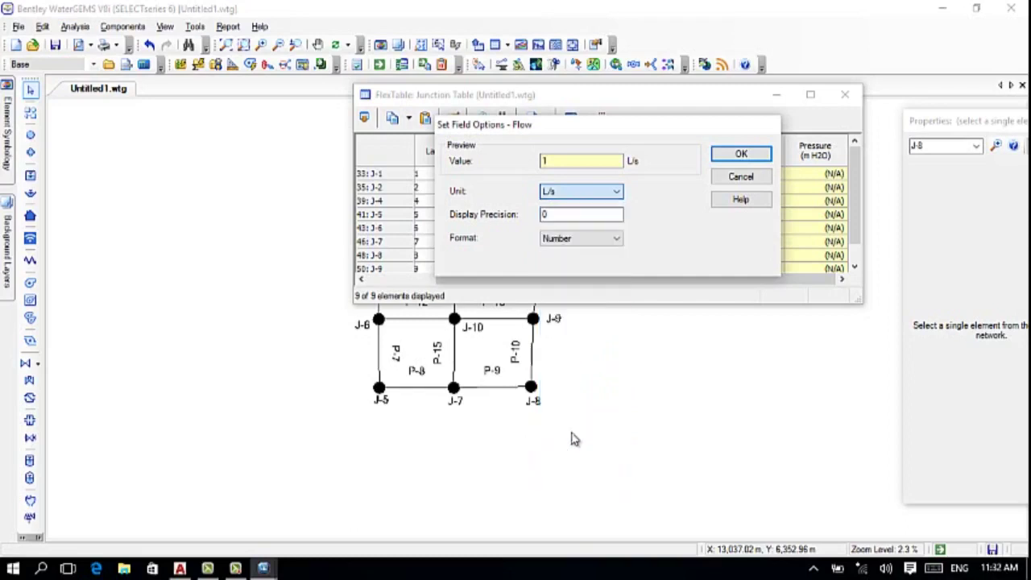
left_click(752, 156)
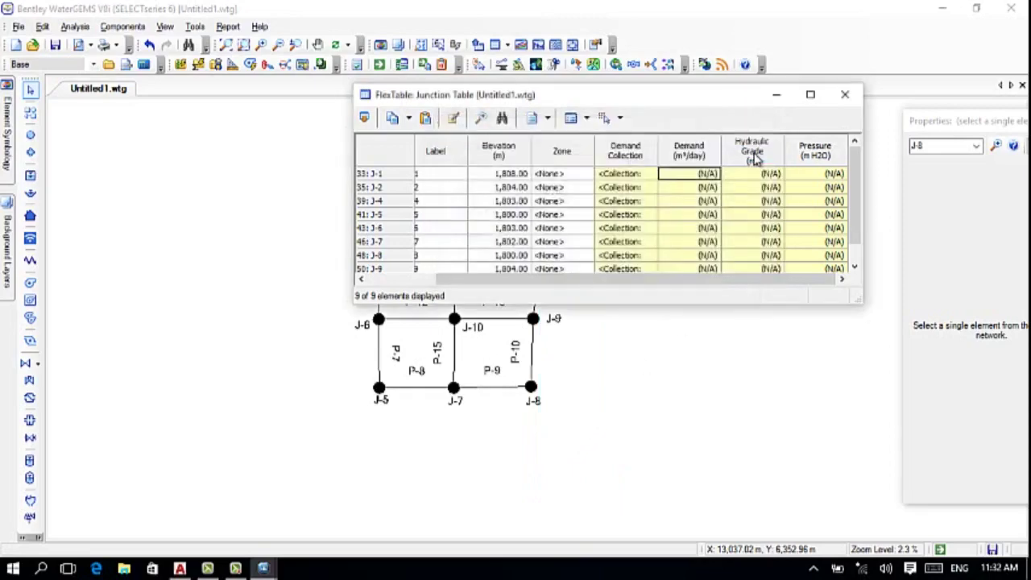
left_click(778, 95)
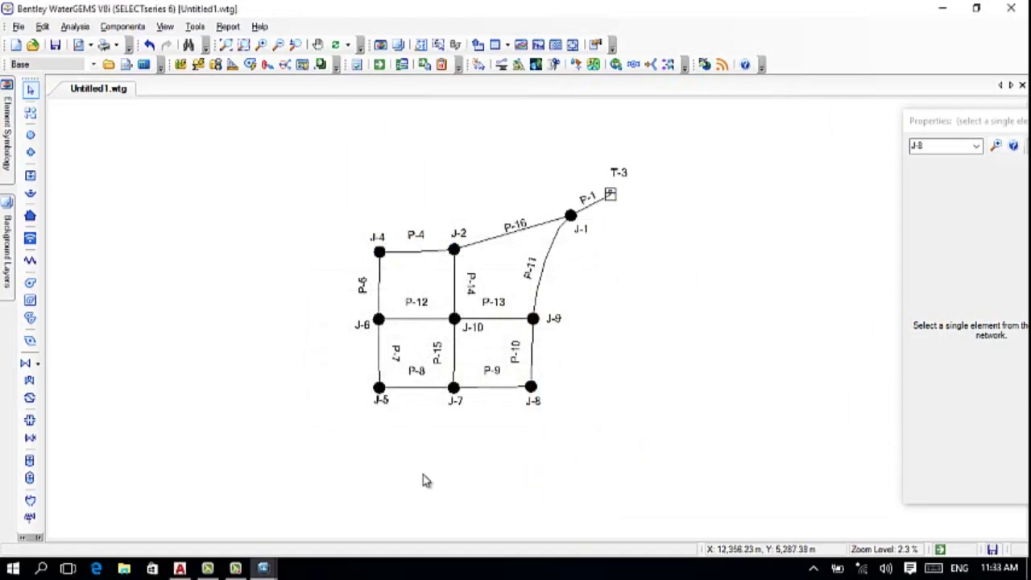
- Switch to AutoCAD Civil 3D and examine the site plan's blocks and contours from the south side up to the northeast corner
left_click_drag(618, 257, 605, 305)
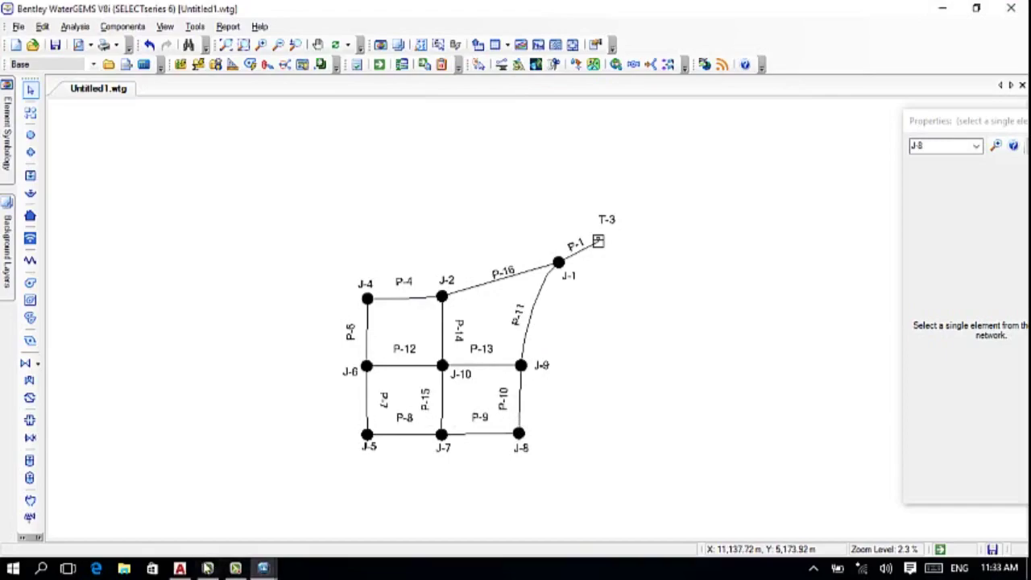
left_click(181, 569)
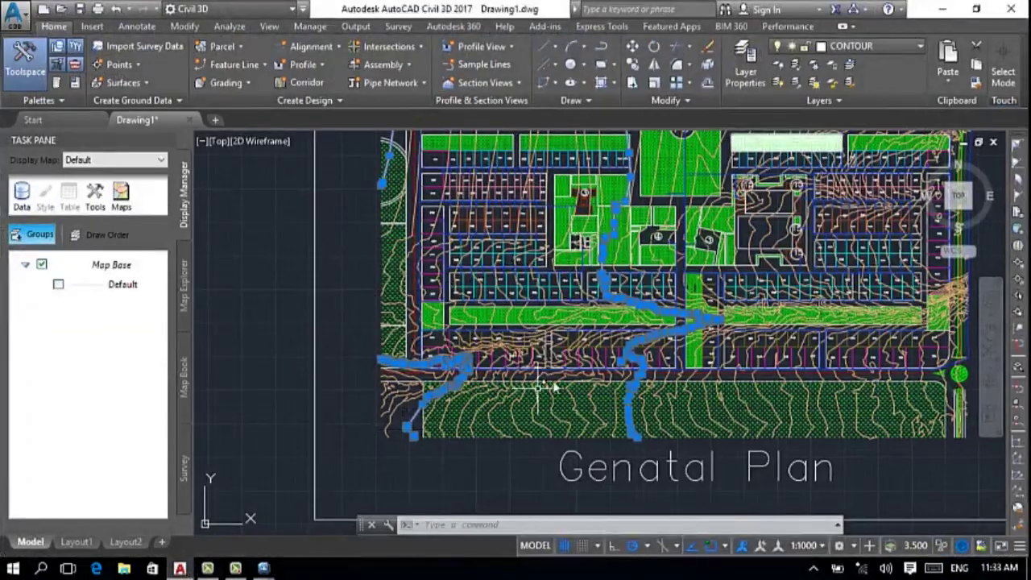
scroll(495, 444, "up", 2)
scroll(491, 444, "up", 3)
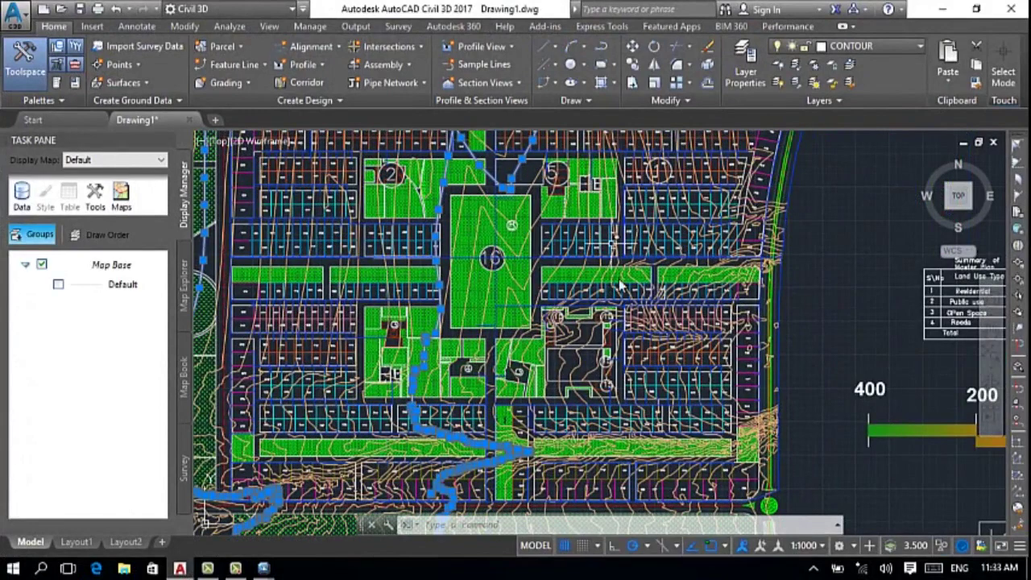
scroll(501, 354, "down", 1)
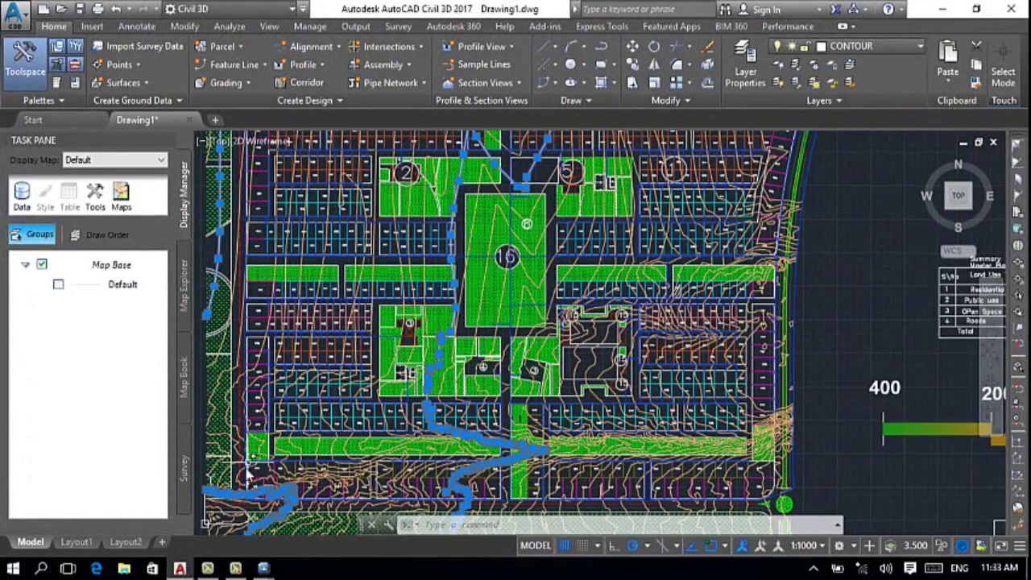
scroll(286, 425, "up", 1)
scroll(287, 423, "down", 1)
scroll(288, 422, "up", 1)
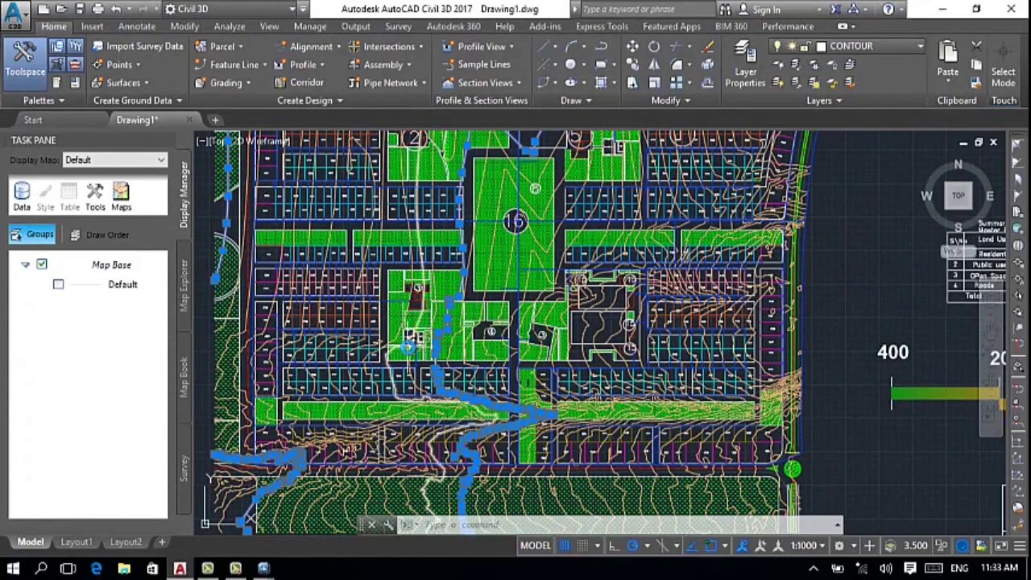
left_click_drag(467, 338, 424, 361)
left_click_drag(684, 380, 578, 433)
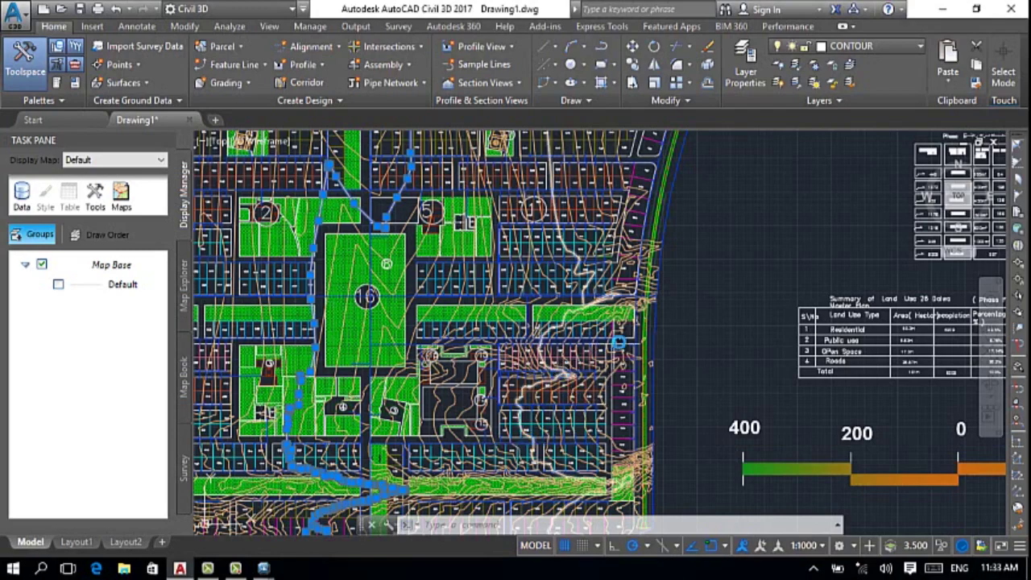
left_click_drag(636, 331, 603, 435)
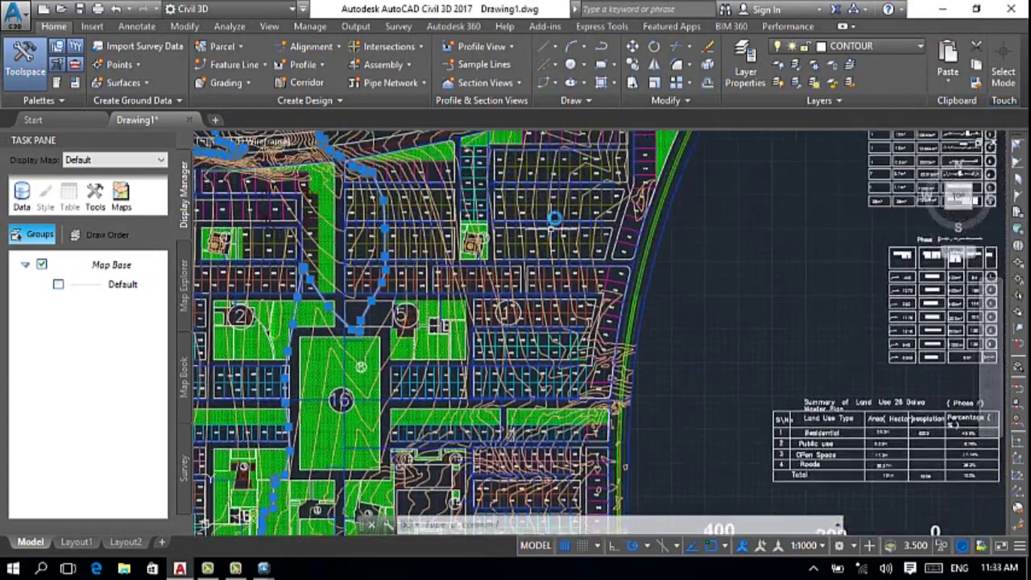
left_click_drag(572, 209, 578, 365)
left_click_drag(403, 453, 475, 367)
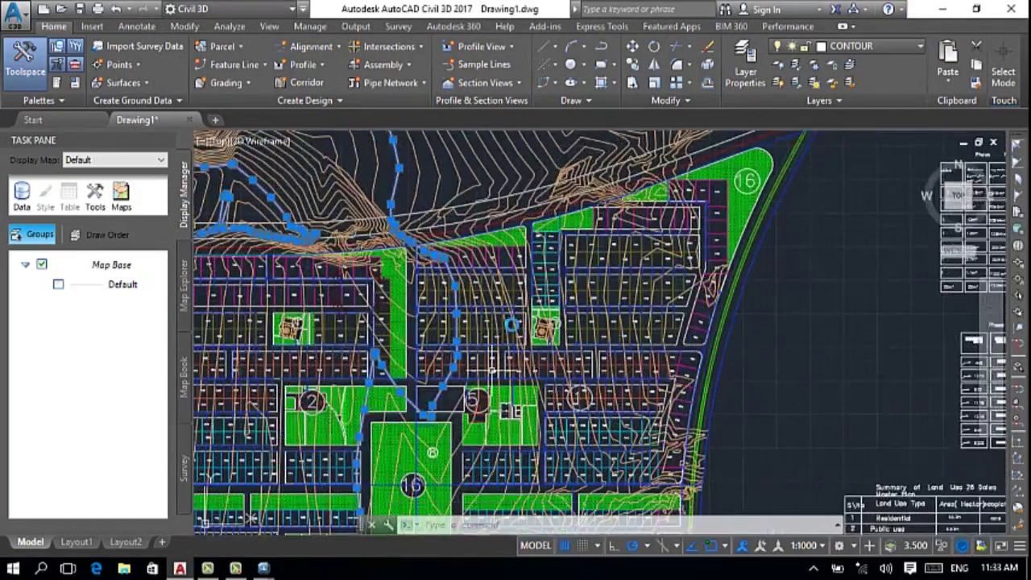
left_click_drag(573, 361, 406, 364)
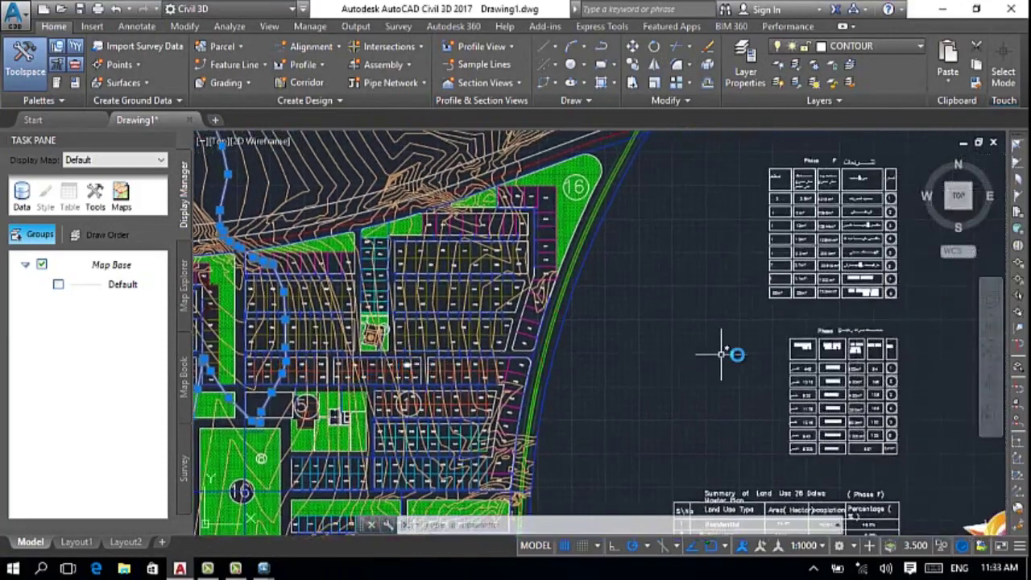
left_click_drag(731, 354, 600, 360)
- Examine the Phase F facilities and residential plot tables beside the site plan, including plot counts, areas and population per plot type
scroll(727, 399, "up", 5)
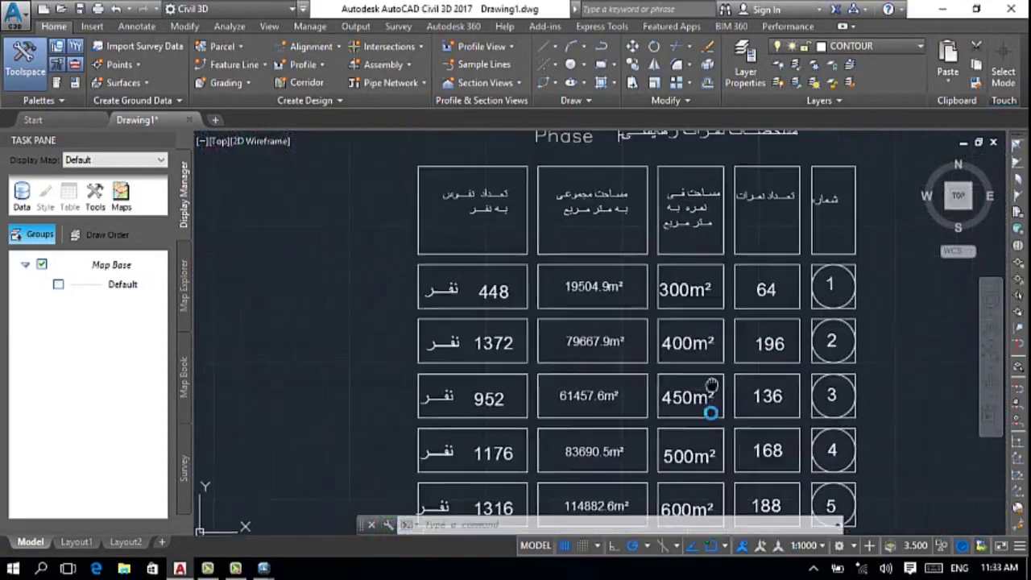
scroll(713, 444, "down", 4)
left_click_drag(681, 301, 672, 443)
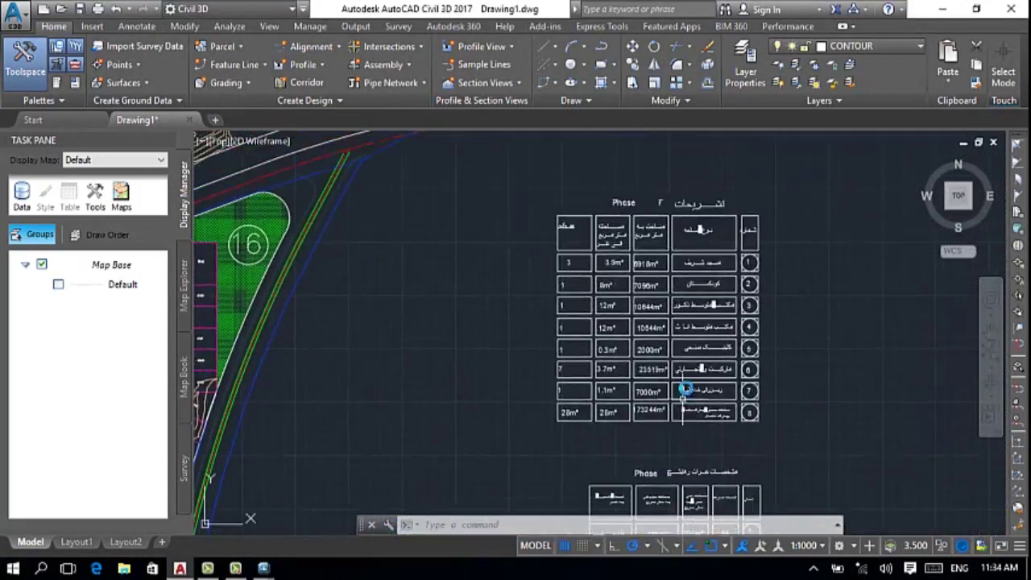
scroll(663, 250, "up", 3)
mouse_move(741, 336)
left_mouse_down()
mouse_move(743, 313)
mouse_move(725, 313)
mouse_move(671, 257)
left_mouse_up()
scroll(677, 274, "down", 2)
mouse_move(686, 295)
left_mouse_down()
mouse_move(697, 306)
mouse_move(707, 371)
mouse_move(695, 232)
left_mouse_up()
left_click_drag(692, 350, 690, 261)
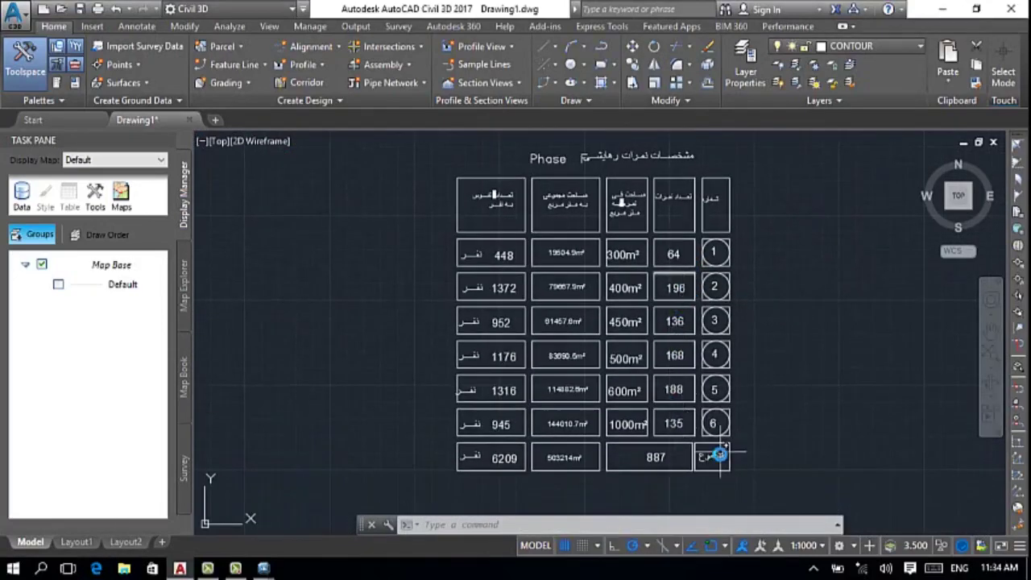
scroll(497, 466, "up", 4)
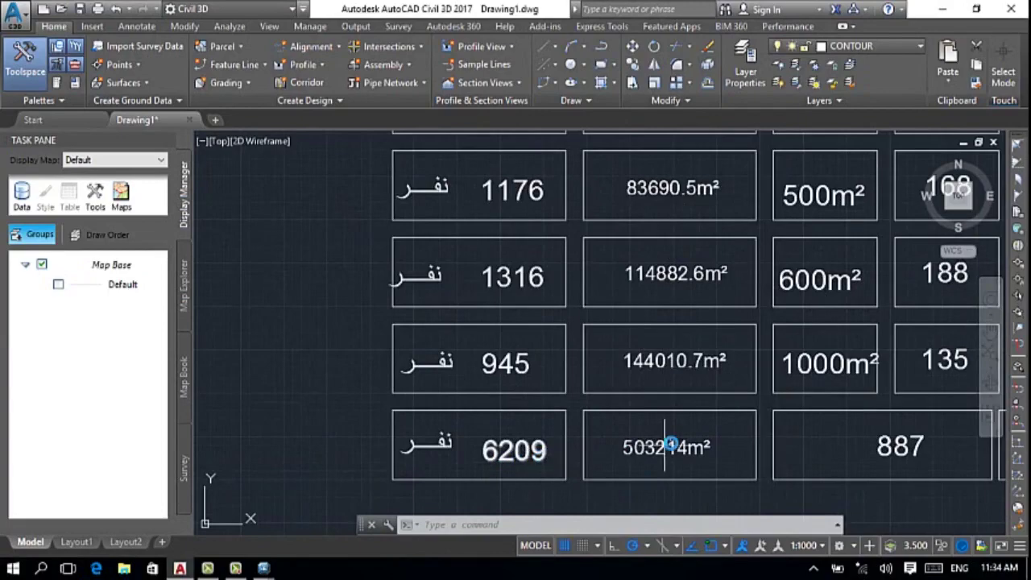
- Examine the land use summary's area and population figures and compare them with the totals row of the residential plot table
scroll(661, 443, "down", 5)
scroll(725, 325, "down", 3)
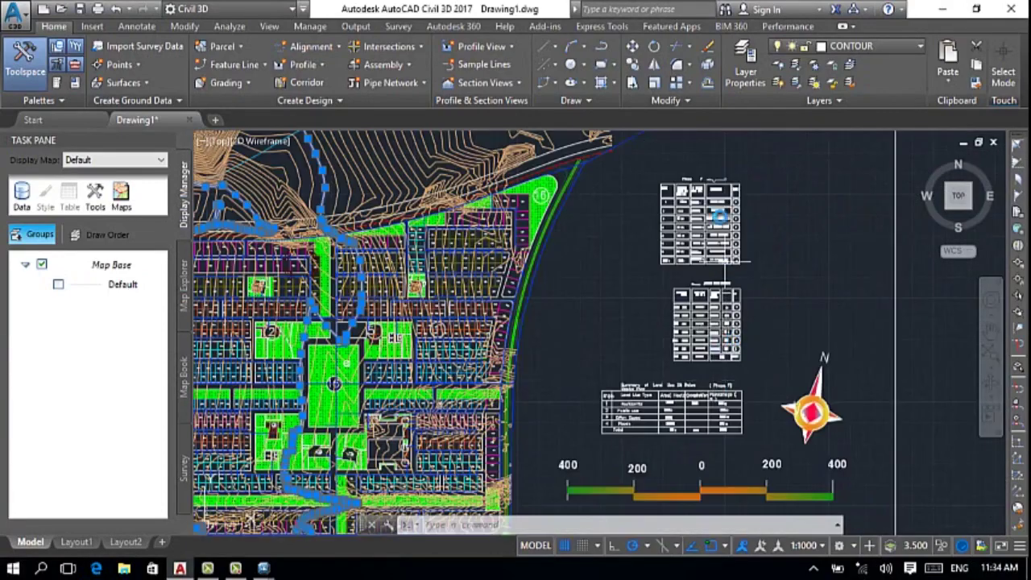
scroll(616, 431, "up", 7)
scroll(616, 431, "up", 5)
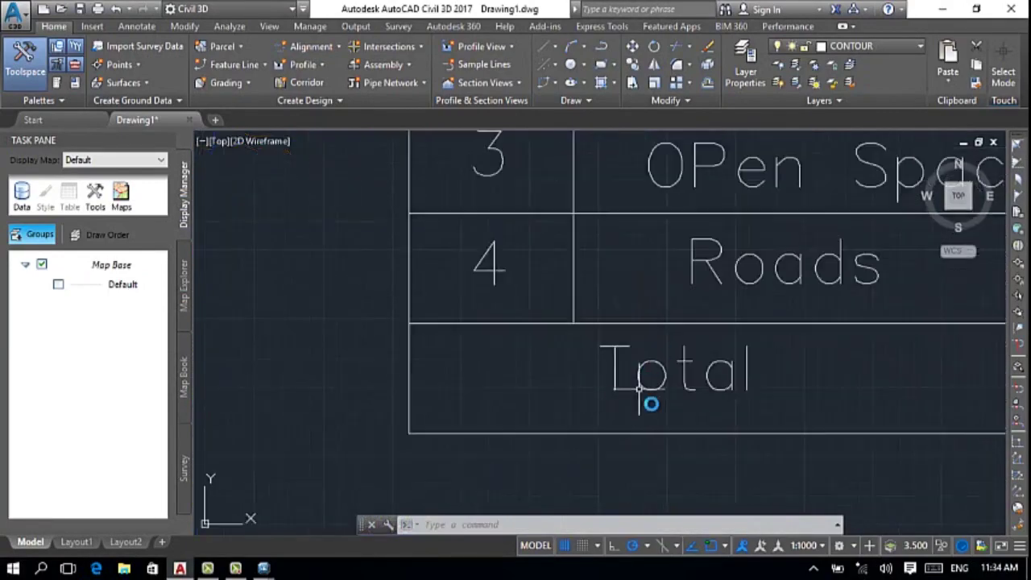
scroll(645, 454, "down", 5)
scroll(639, 424, "down", 3)
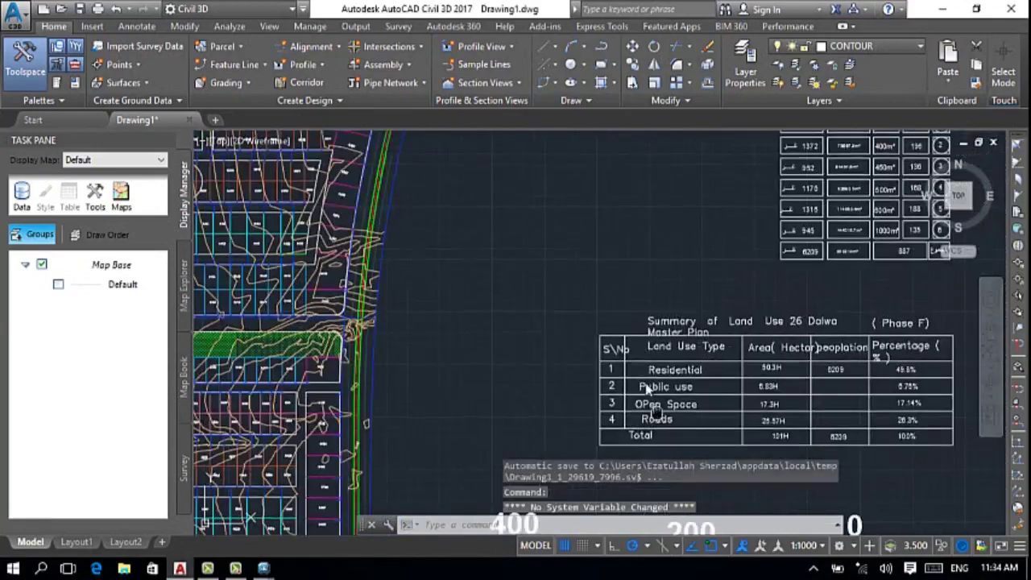
scroll(612, 387, "up", 6)
scroll(571, 375, "down", 5)
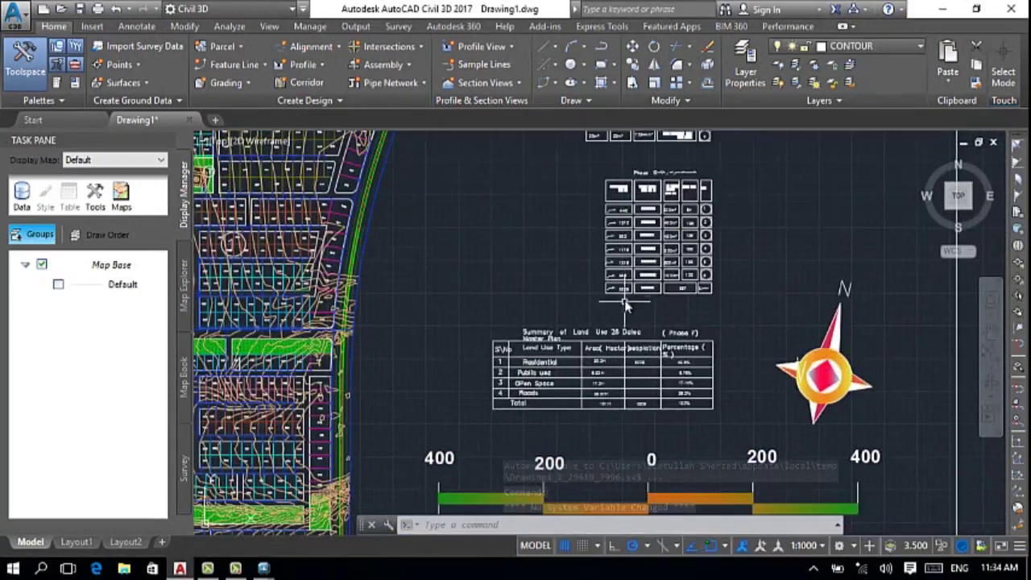
scroll(621, 278, "up", 5)
scroll(621, 292, "down", 2)
scroll(621, 291, "down", 3)
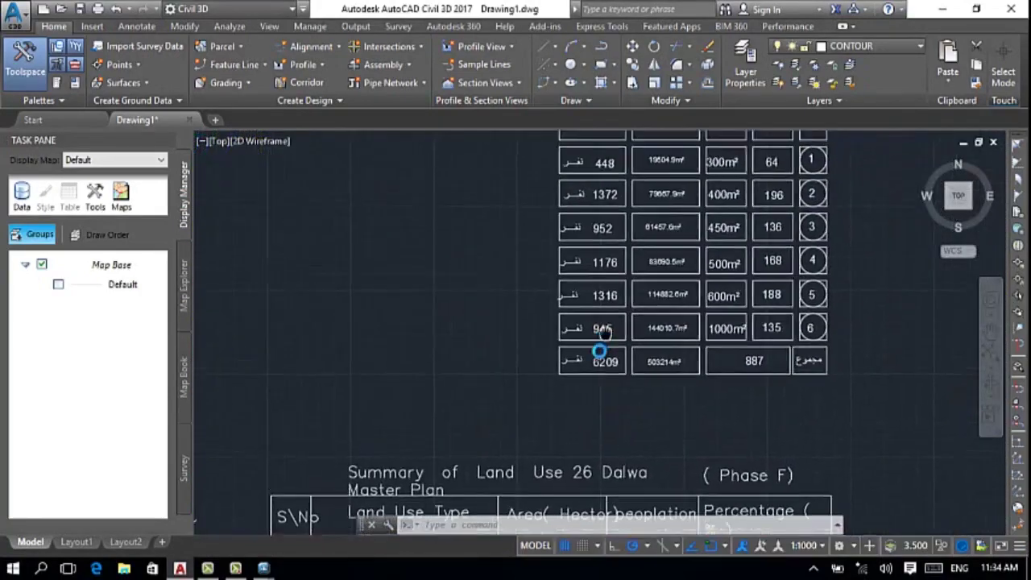
scroll(591, 432, "up", 4)
scroll(591, 433, "up", 2)
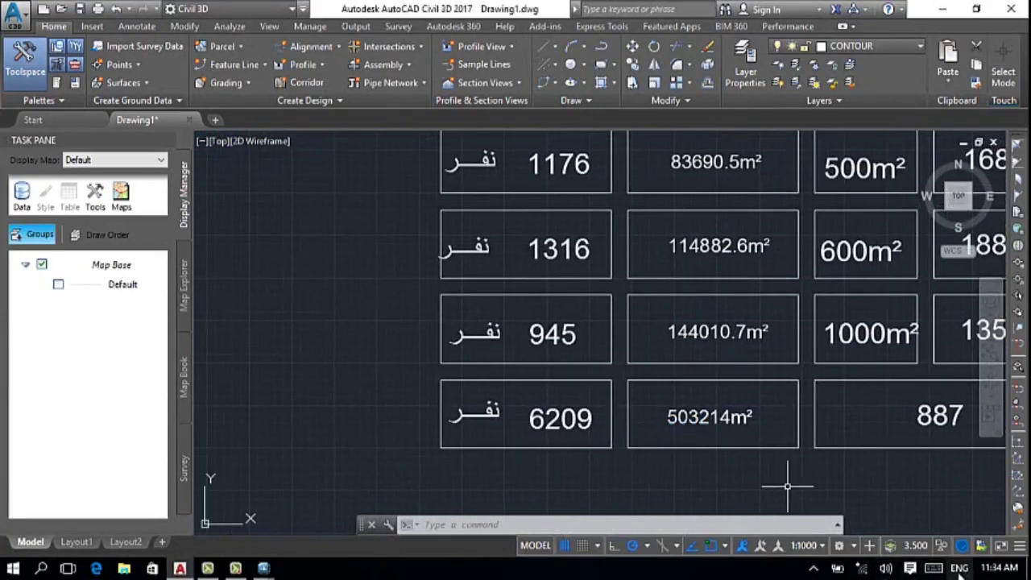
- Switch to WaterGEMS, select junction J-1, and expose its Demand Collection property with more of the properties window visible
left_click(235, 568)
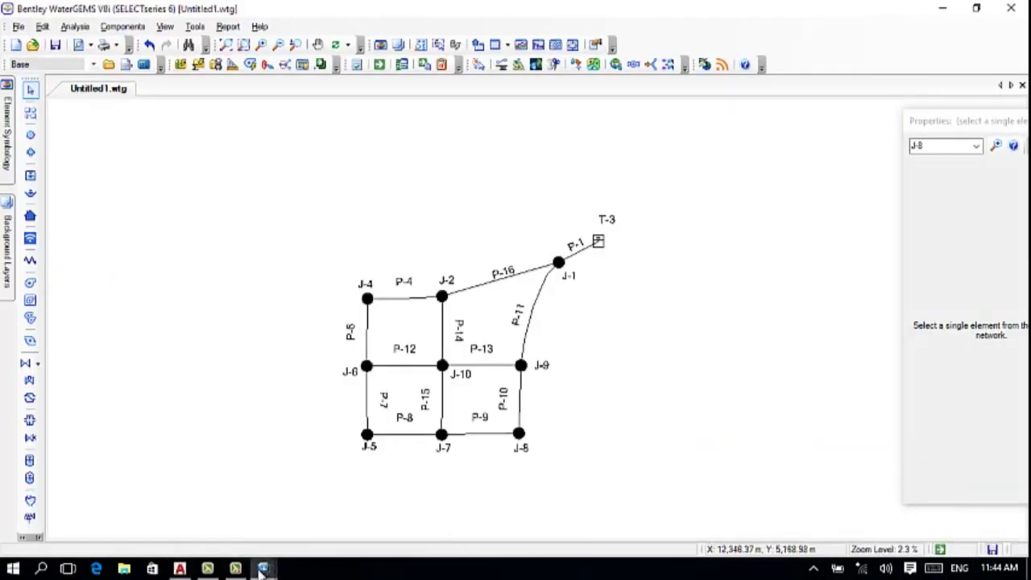
left_click(236, 569)
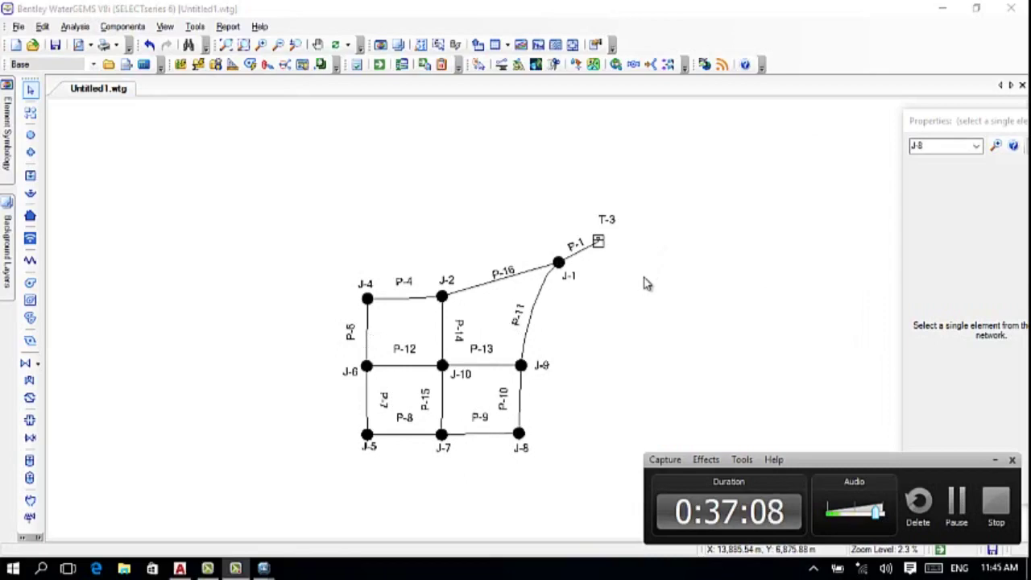
left_click(559, 264)
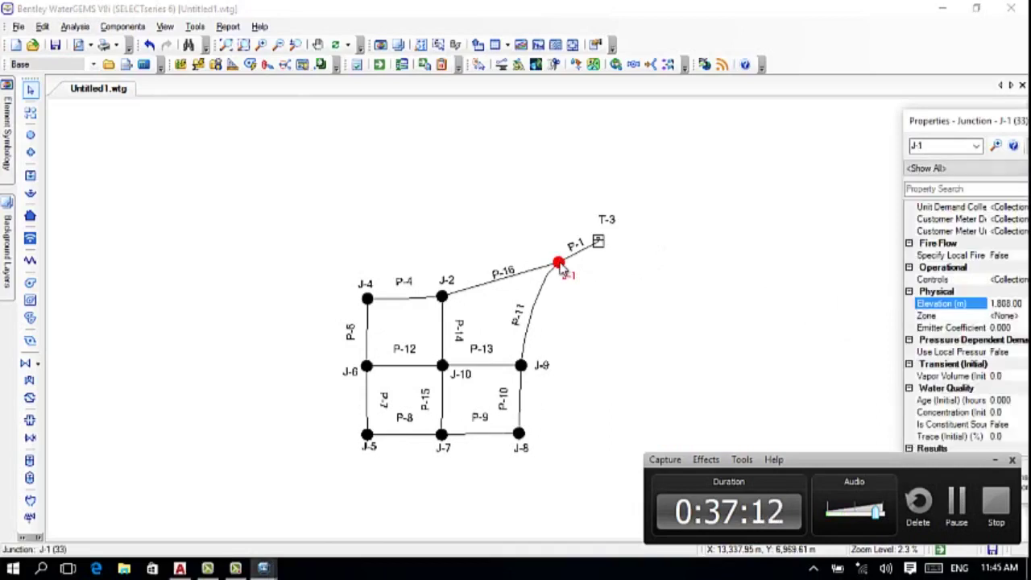
left_click(995, 459)
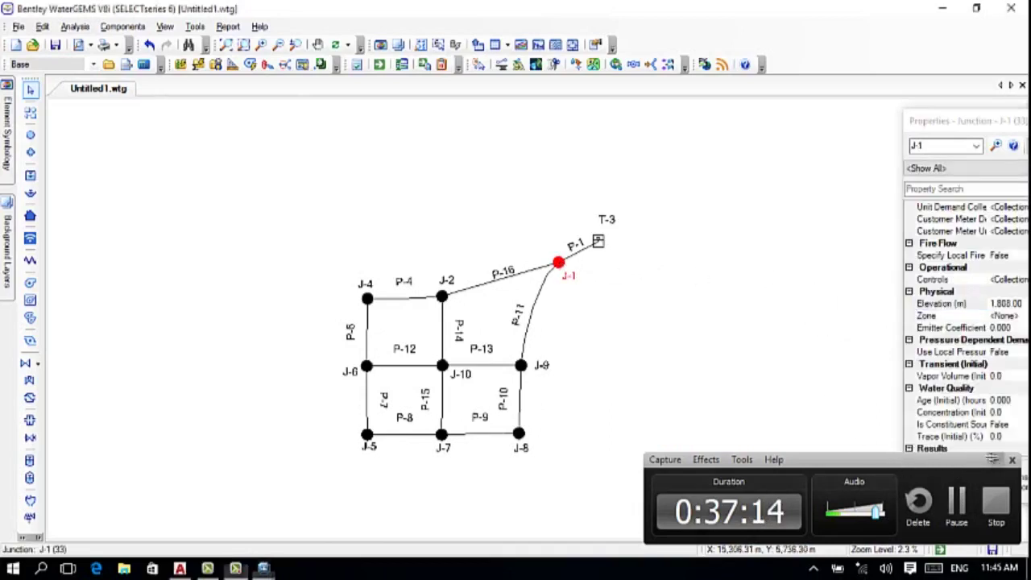
scroll(959, 342, "down", 4)
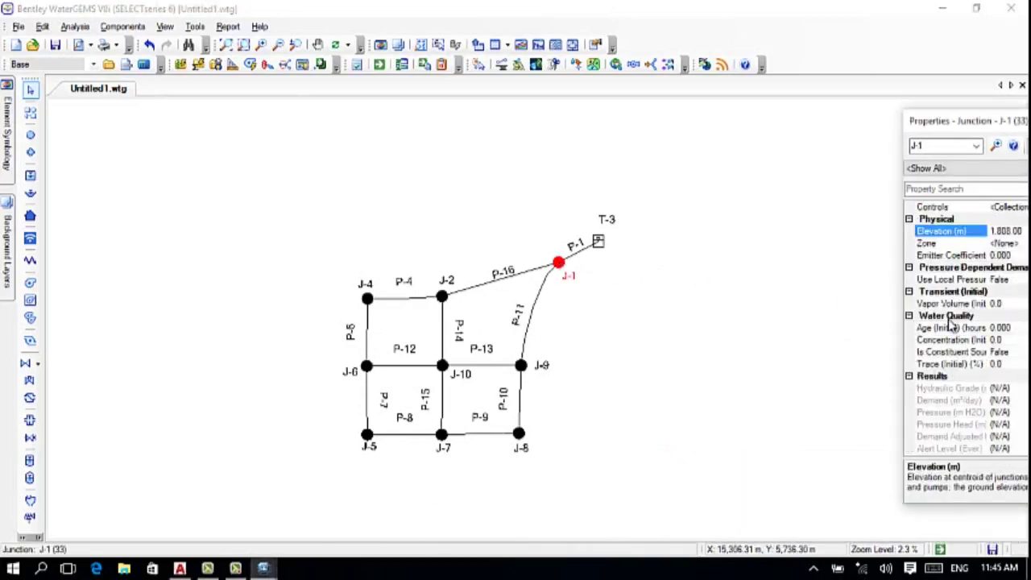
scroll(943, 318, "up", 3)
scroll(942, 314, "up", 5)
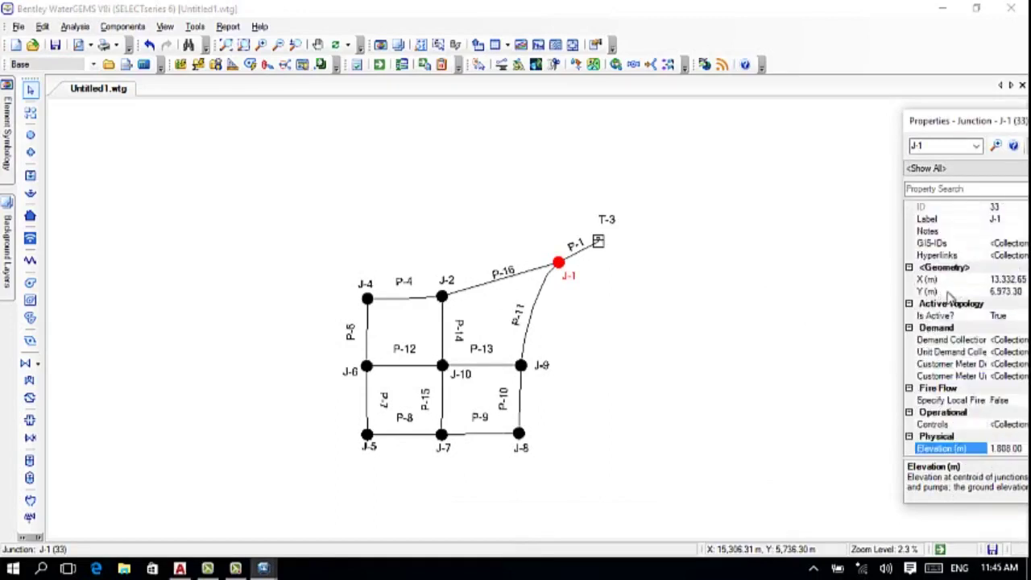
left_click(942, 340)
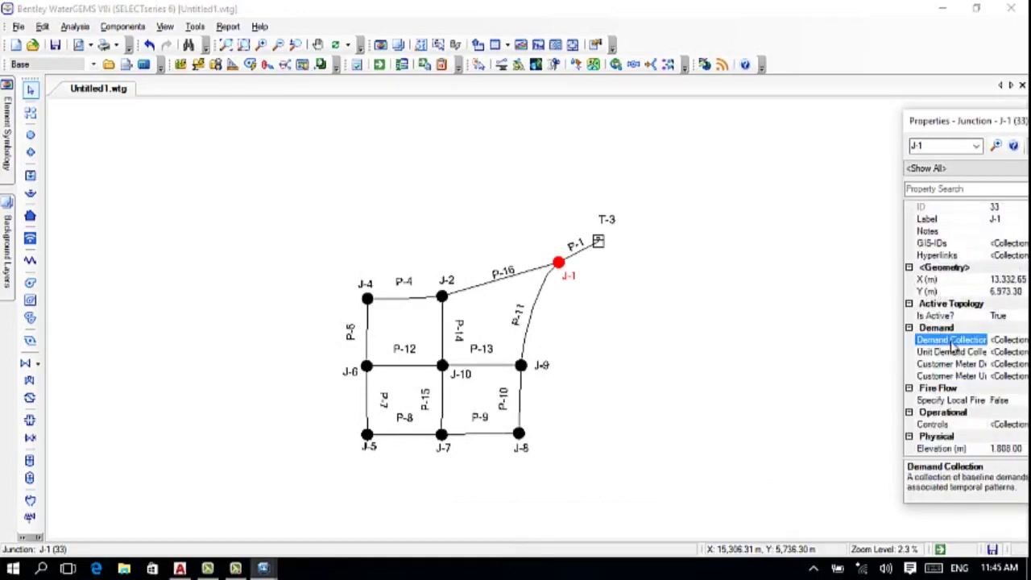
left_click_drag(919, 111, 908, 124)
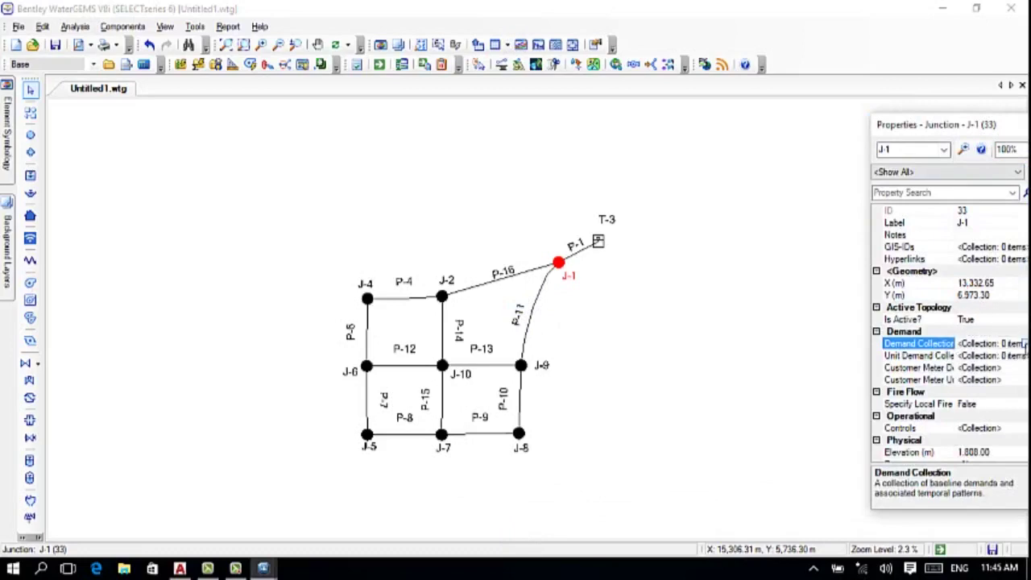
- Add a base demand of 100 L/s to junction J-1's demand collection and close the demands window
left_click(1023, 343)
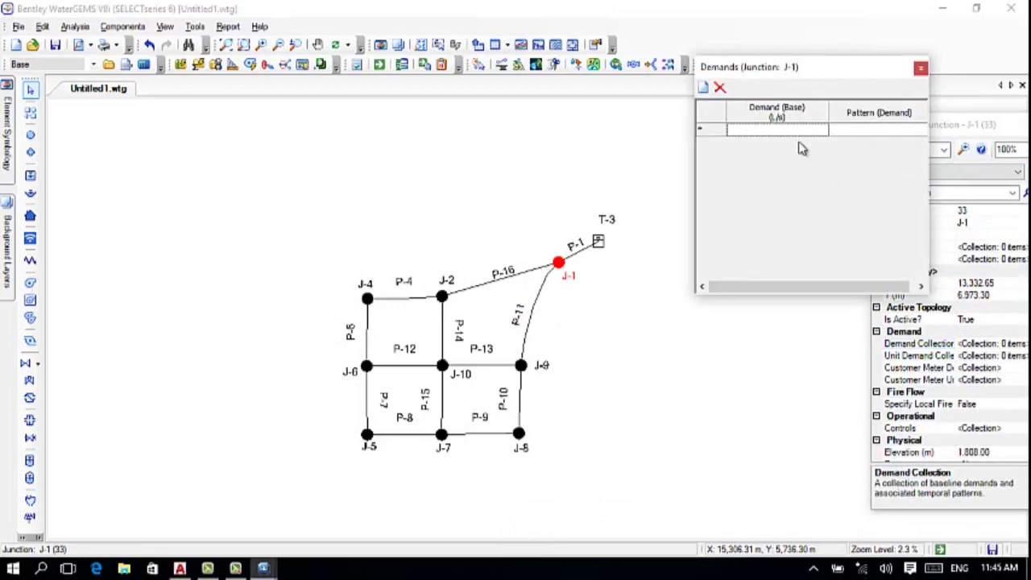
left_click(789, 131)
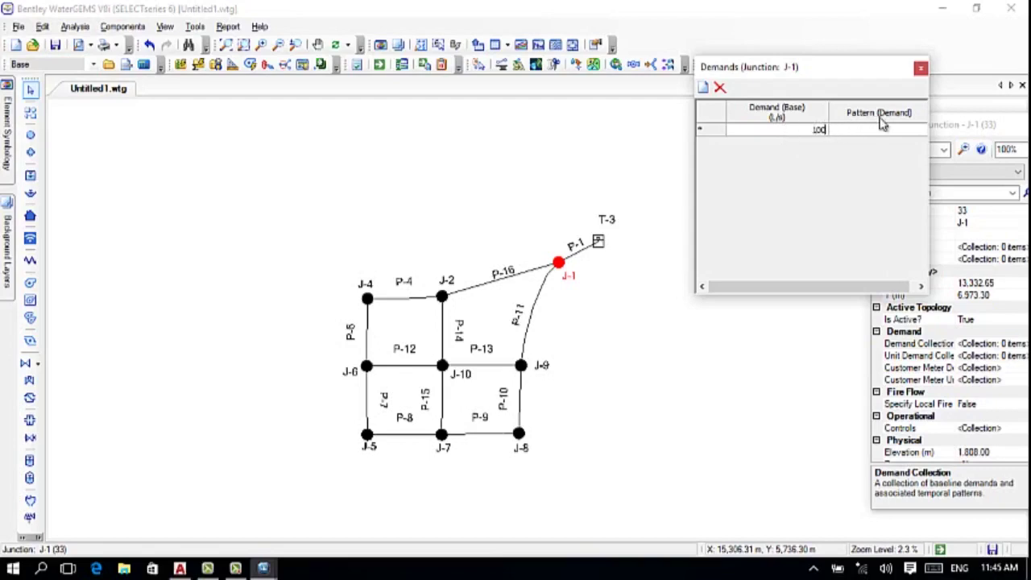
key("Return")
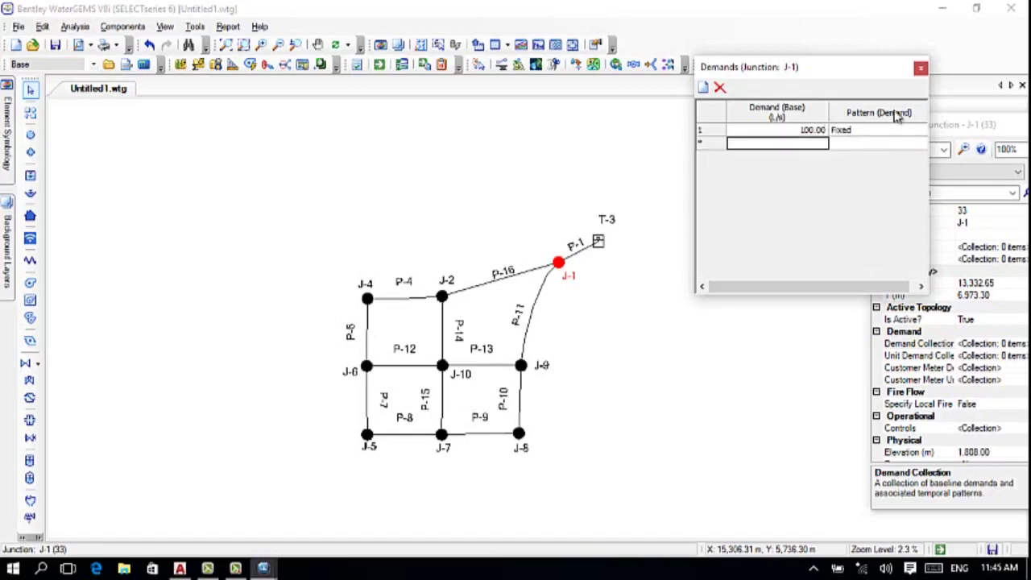
key("Escape")
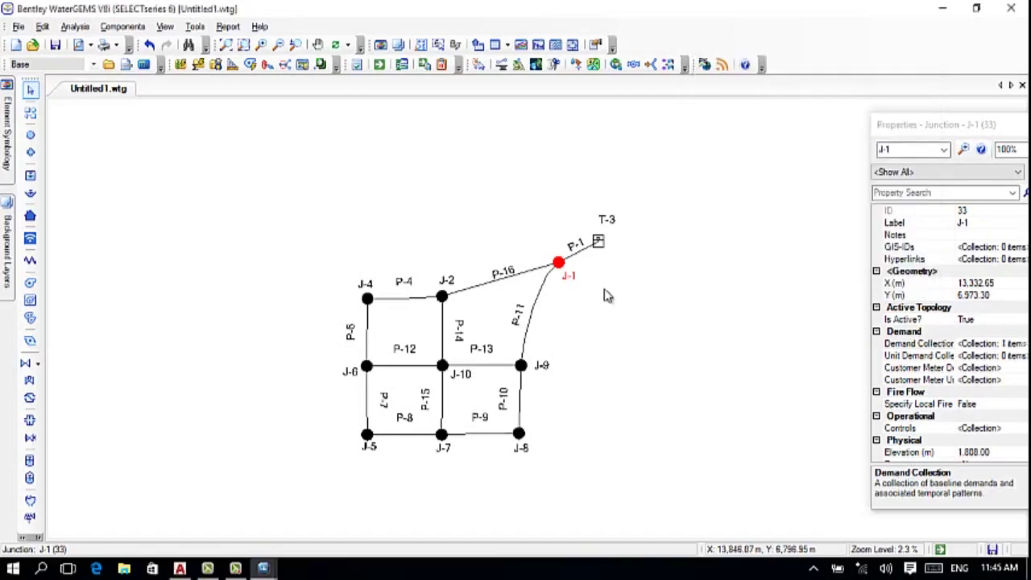
- Add a base demand of 70 L/s to the demand collection of junction J-2
left_click(443, 296)
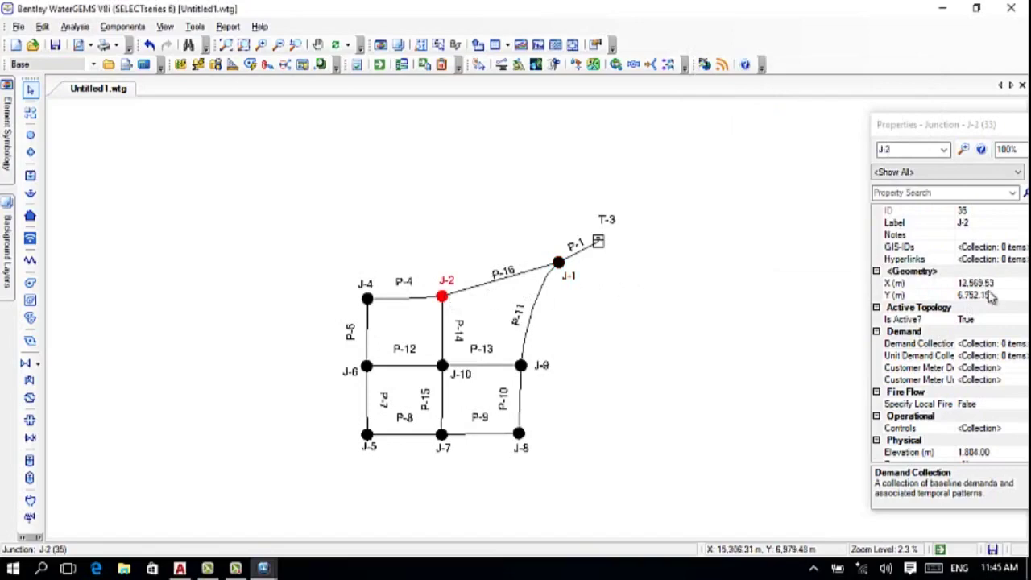
left_click(918, 344)
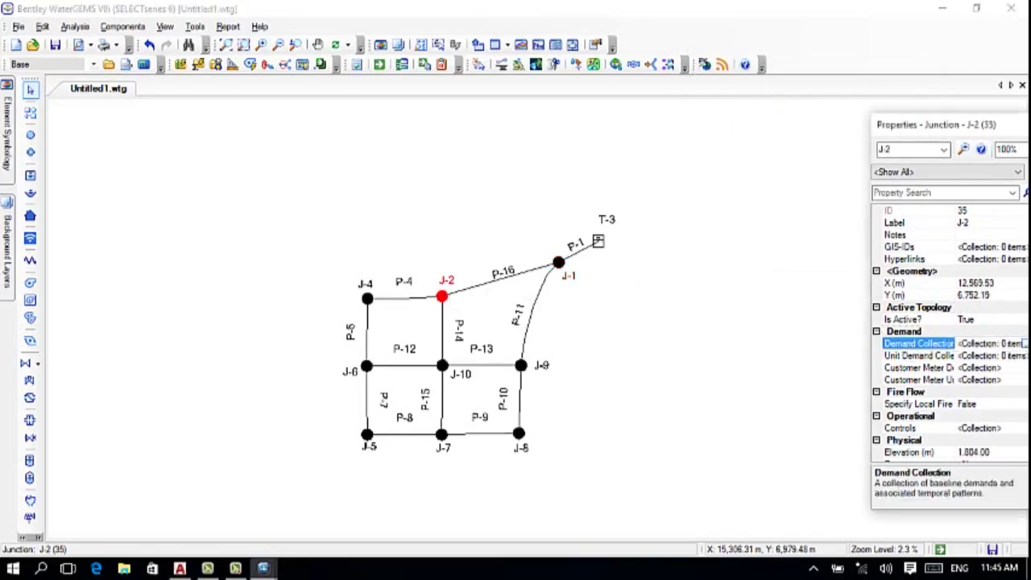
left_click(1024, 344)
left_click(785, 129)
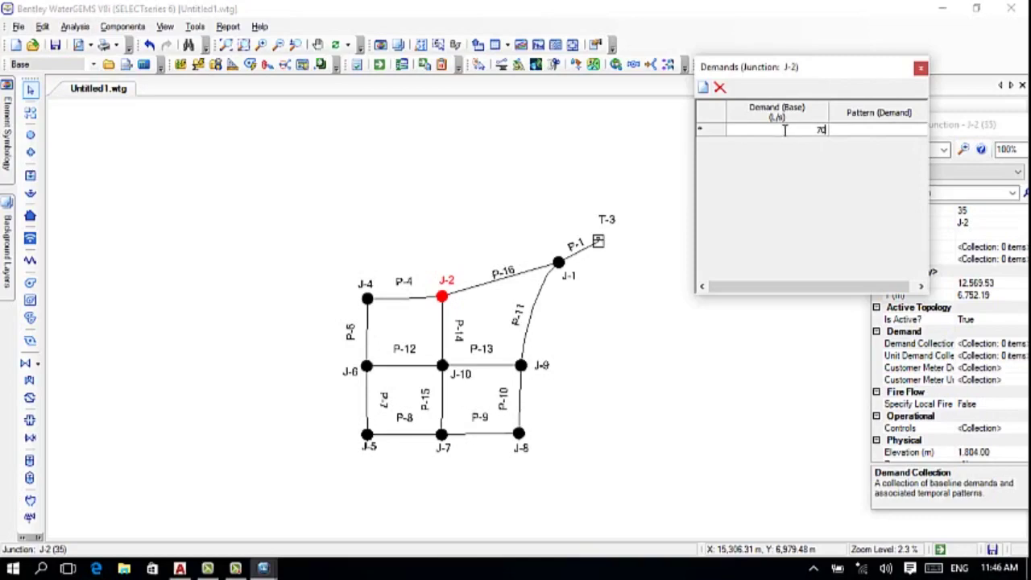
type("70")
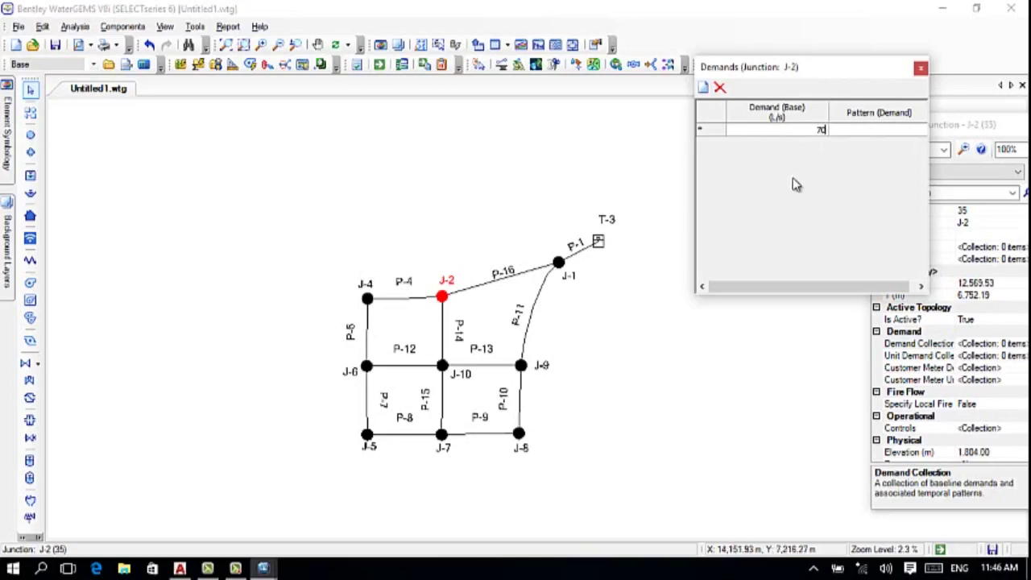
key("Return")
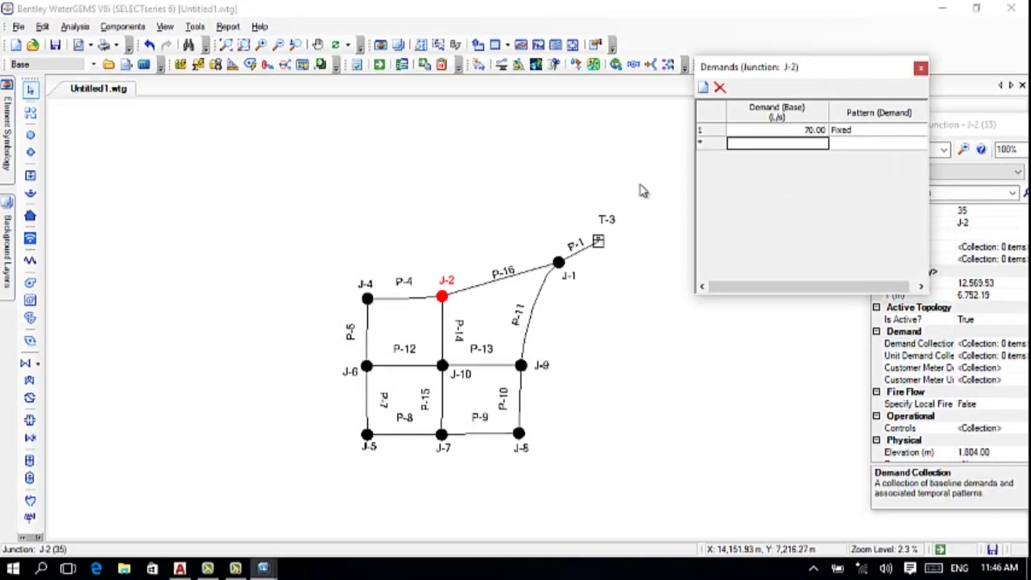
- Set the base demand of junction J-4 to 80 L/s and that of junction J-6 to 90 L/s
left_click(367, 298)
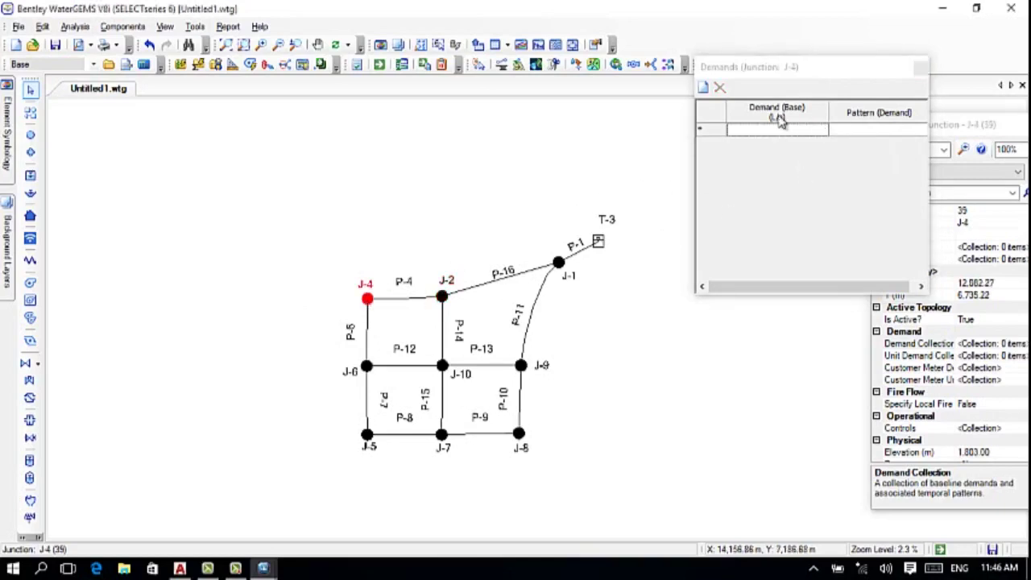
left_click(780, 130)
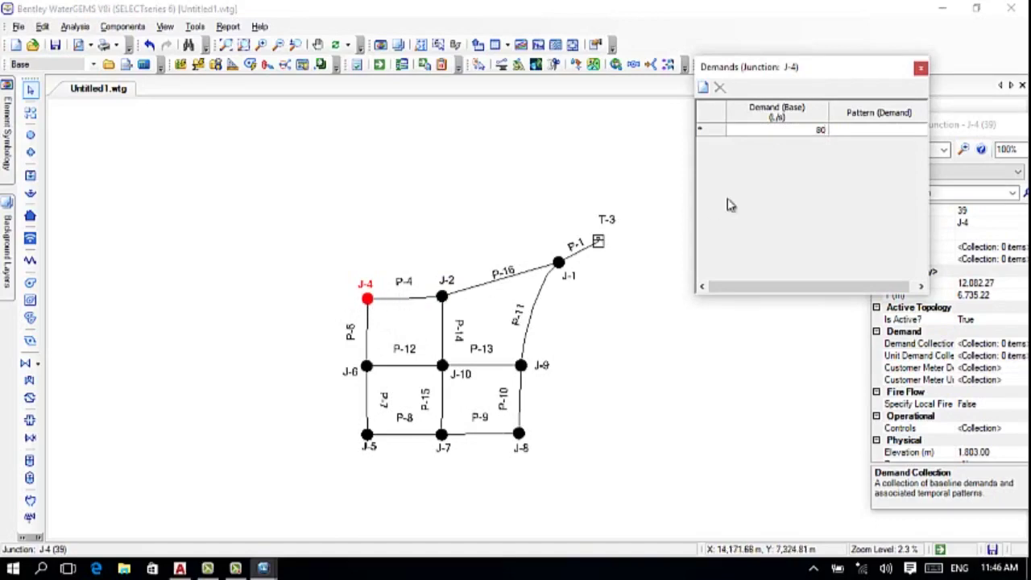
key("Return")
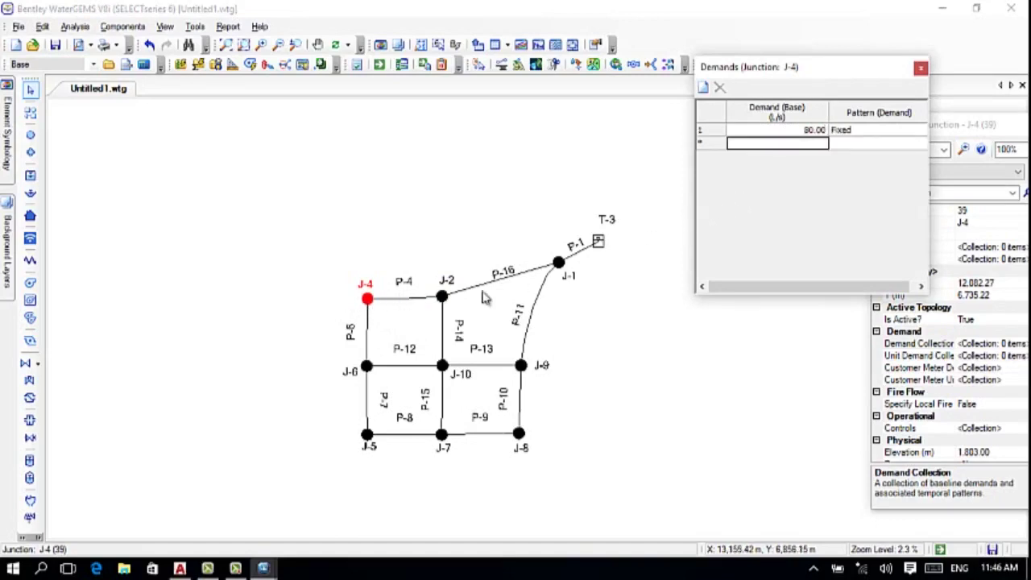
left_click(367, 368)
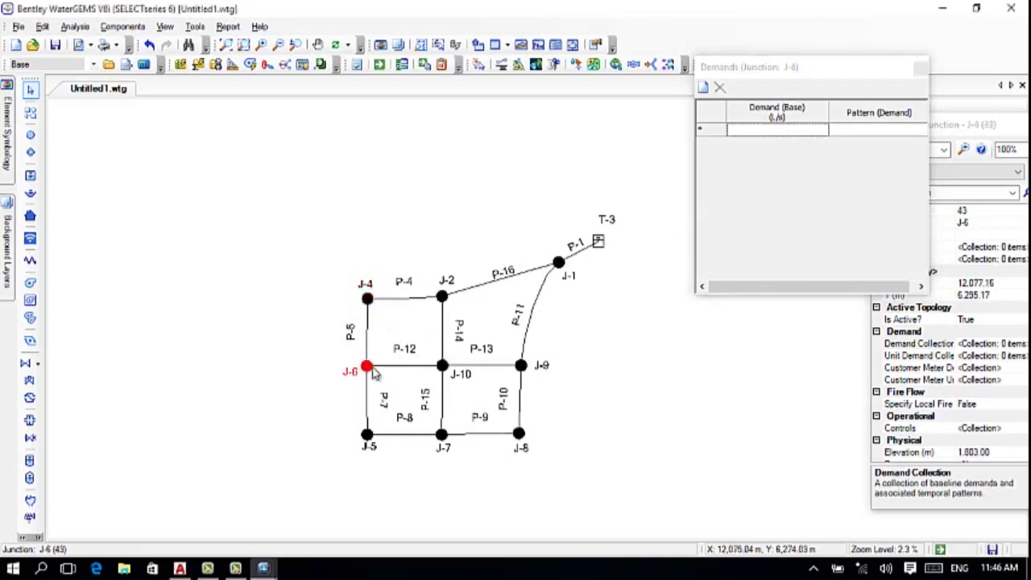
left_click(781, 129)
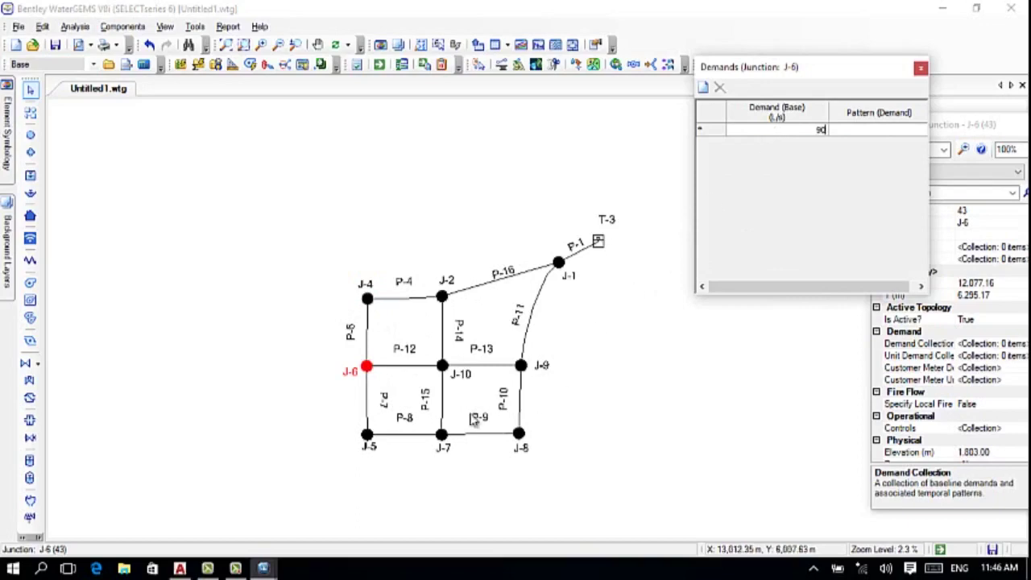
- Enter a base demand for junction J-10 and set the base demand of junction J-9 to 60 L/s
left_click(442, 366)
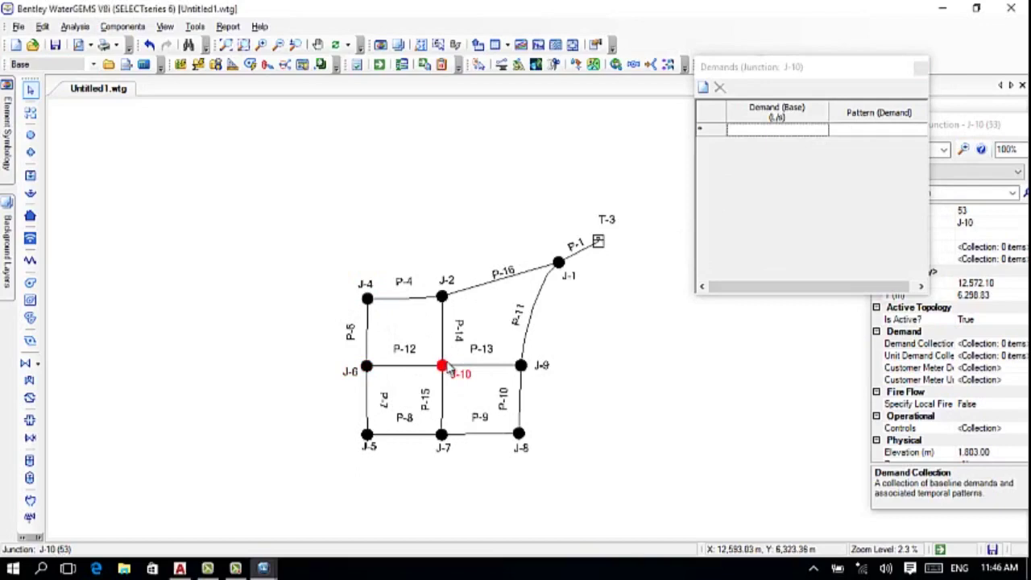
left_click(756, 131)
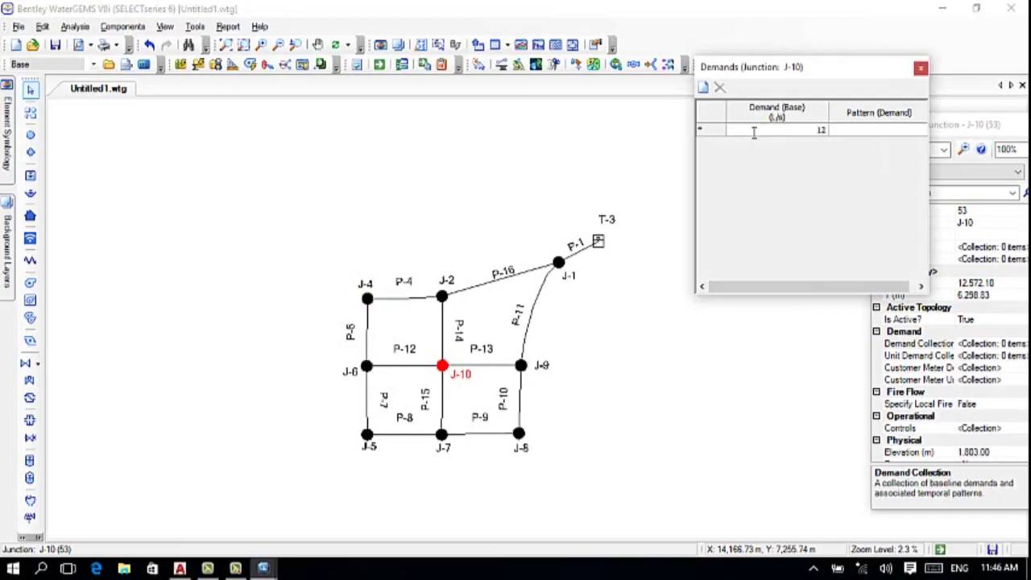
left_click(523, 364)
left_click(803, 130)
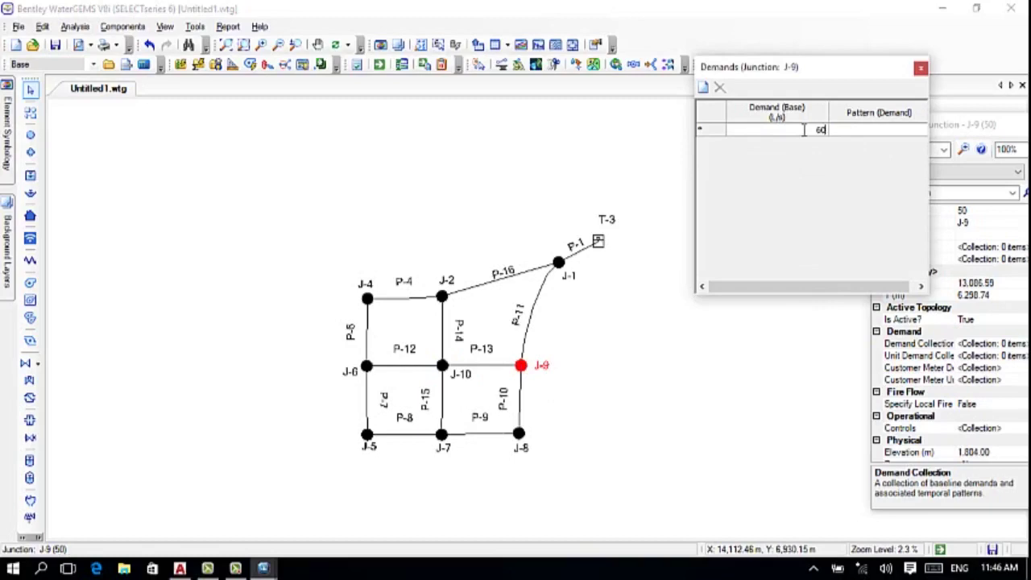
key("Return")
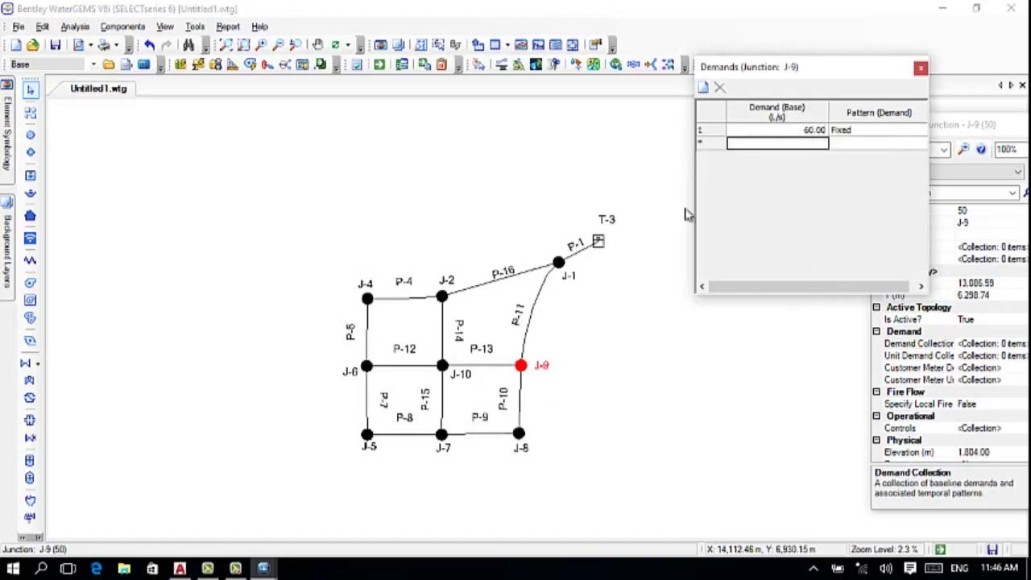
- Set the base demand of junction J-8 to 75 L/s and enter a base demand for junction J-7
left_click(520, 435)
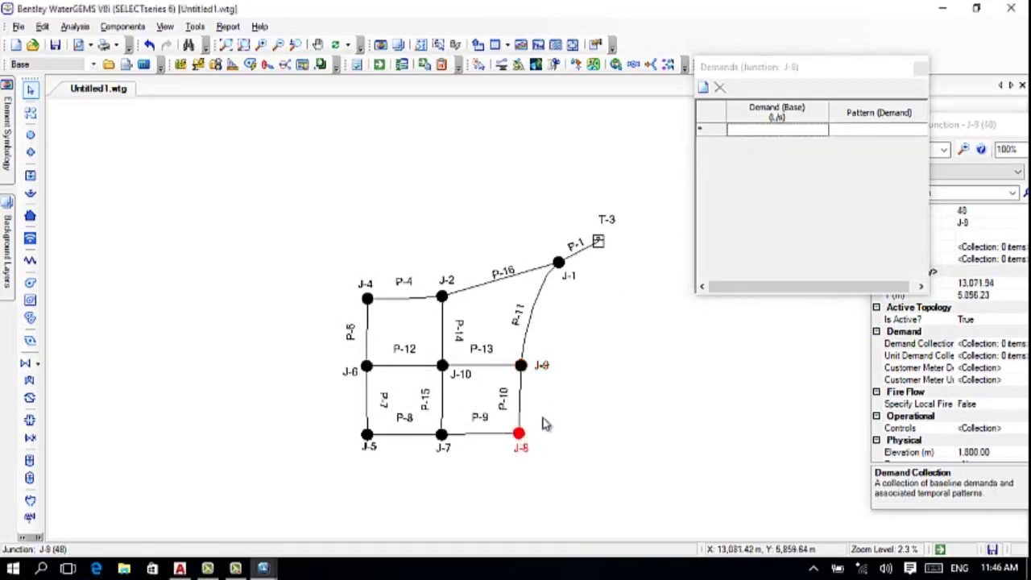
left_click(785, 130)
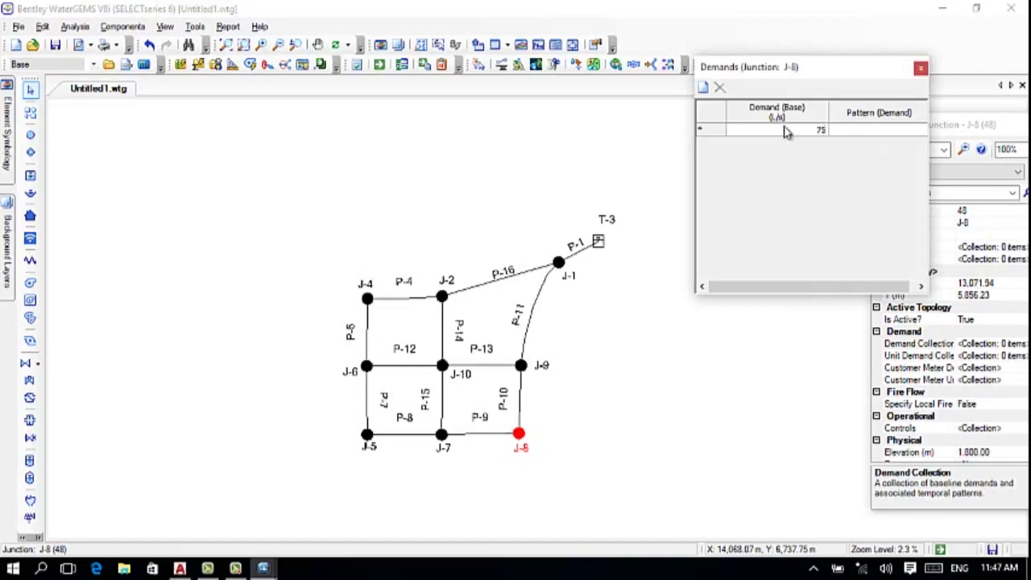
key("Return")
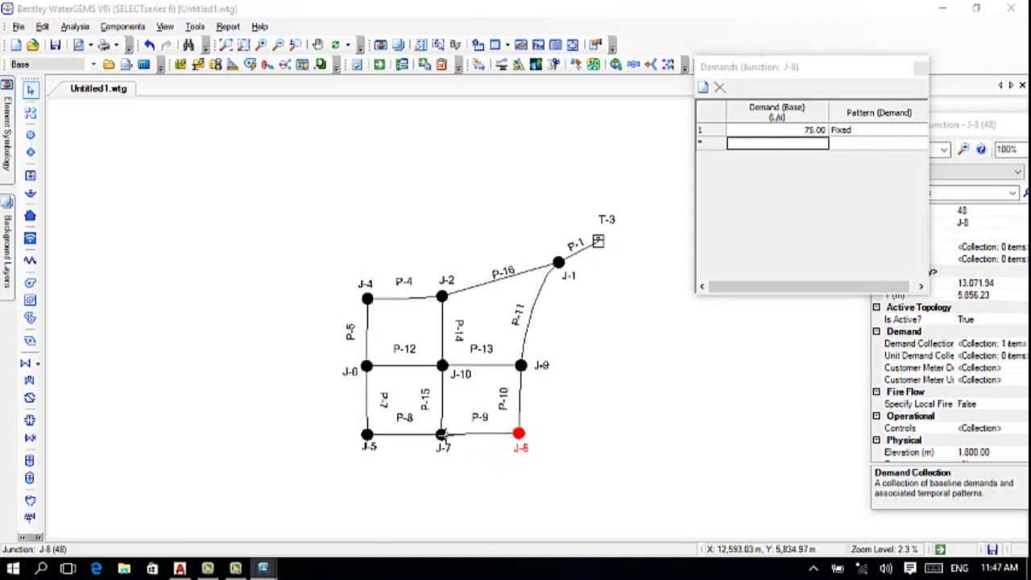
left_click(447, 437)
left_click(800, 129)
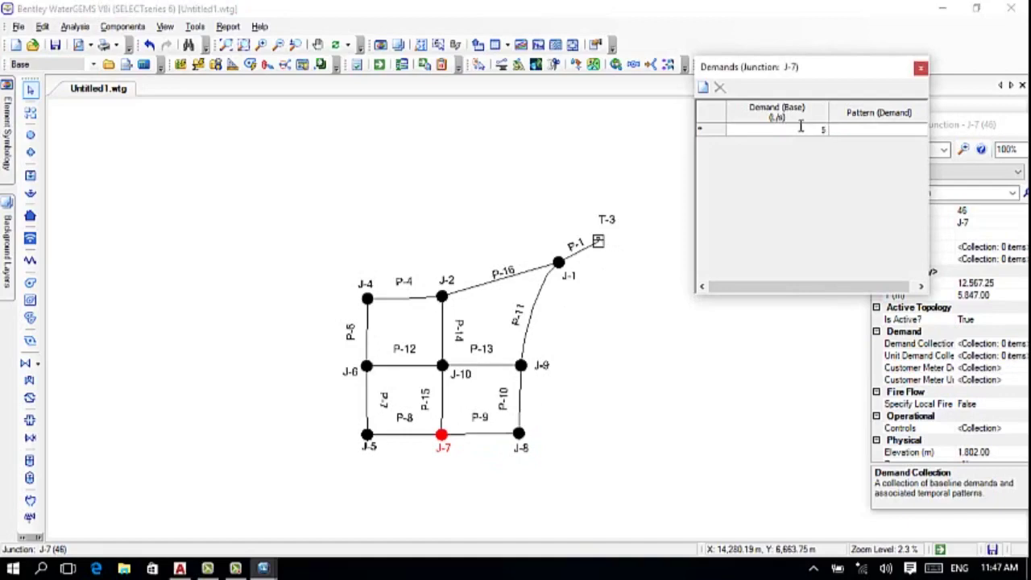
- Set the base demand of junction J-5 to 90 L/s and close the demands window
left_click(368, 438)
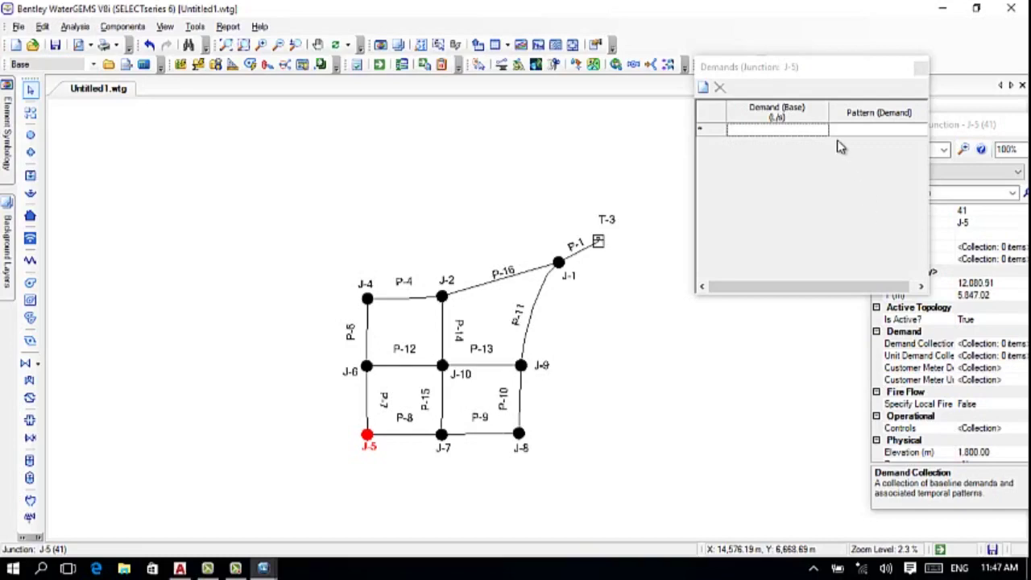
left_click(810, 131)
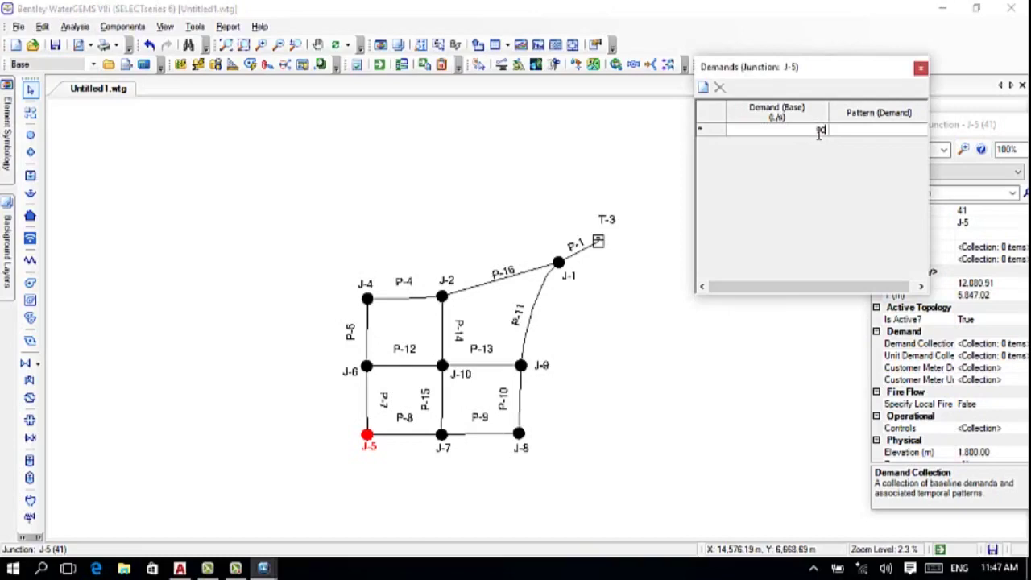
type("90")
key("Return")
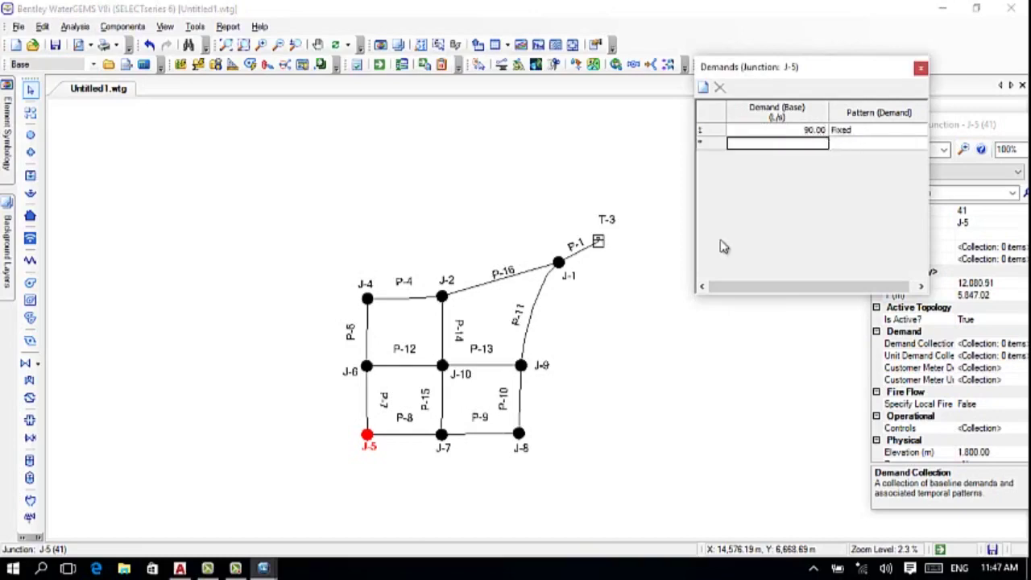
left_click(921, 69)
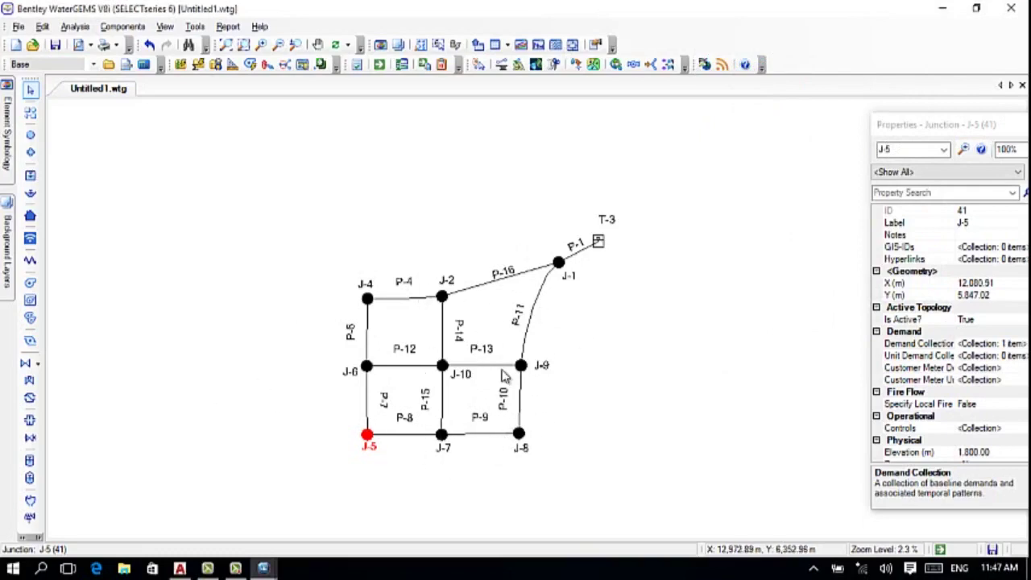
left_click(507, 45)
left_click(507, 45)
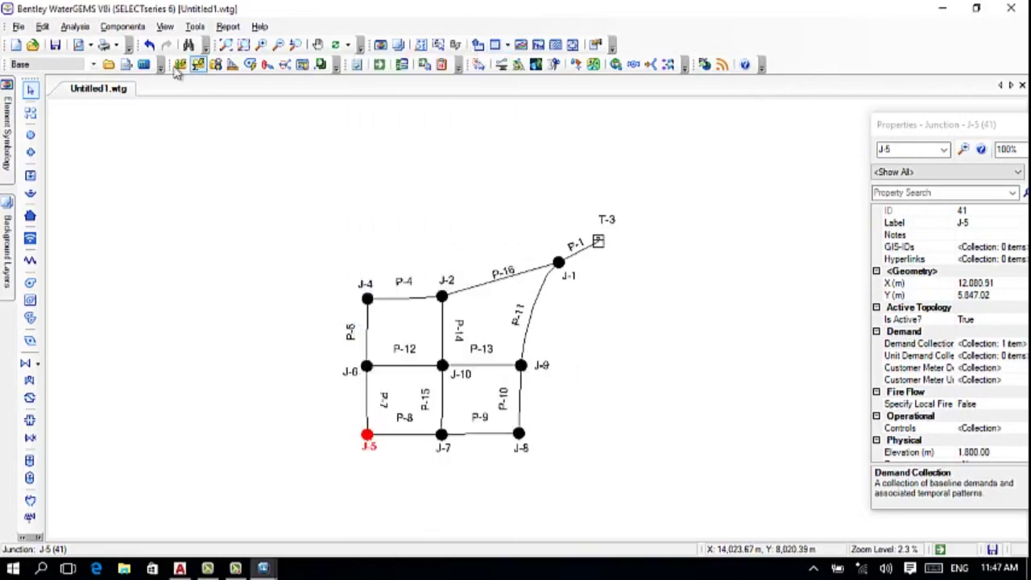
- Review the demand and elevation columns of the junction FlexTable, then close the table and the FlexTables list
left_click(75, 26)
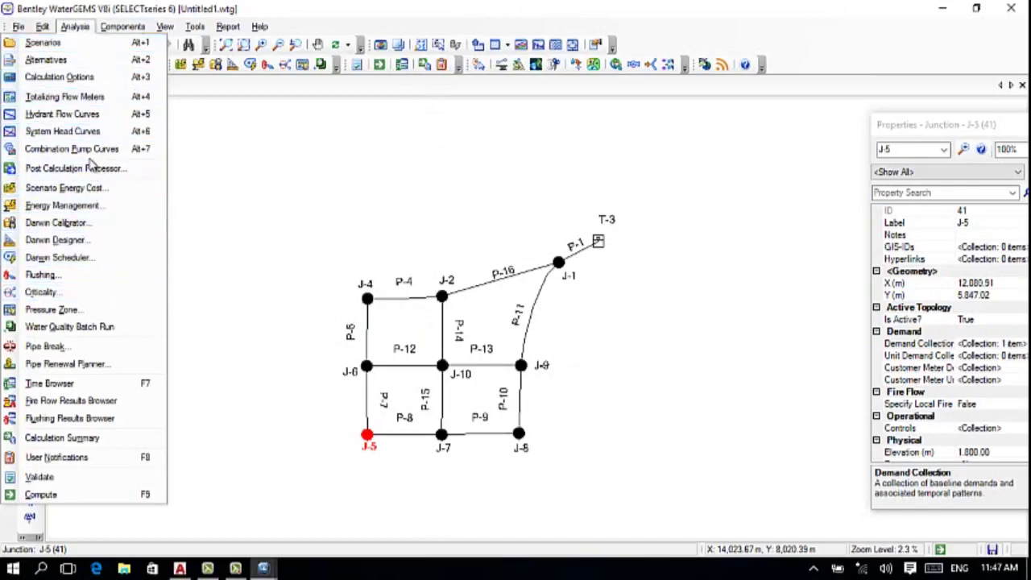
left_click(165, 26)
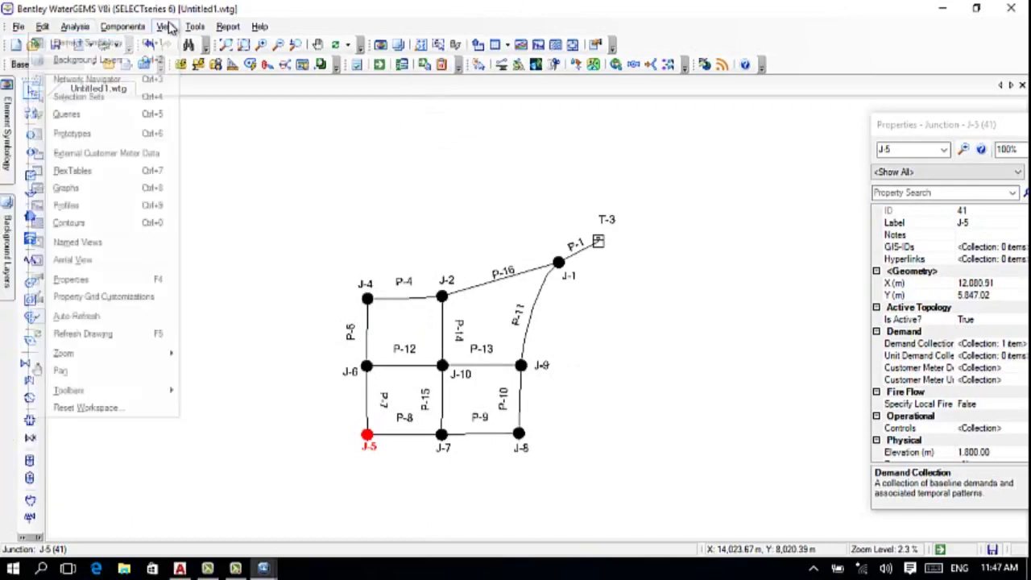
left_click(84, 171)
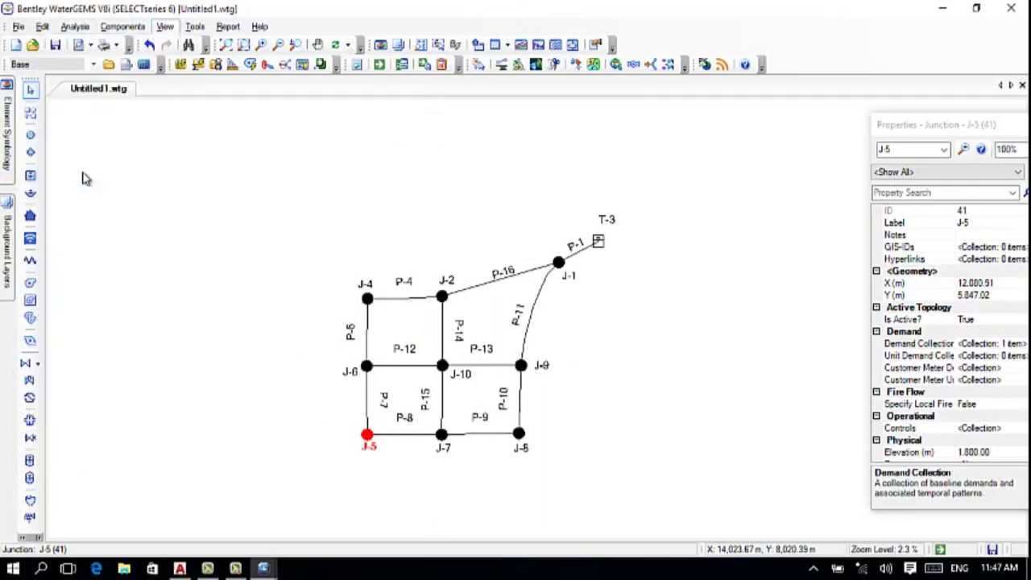
double_click(231, 217)
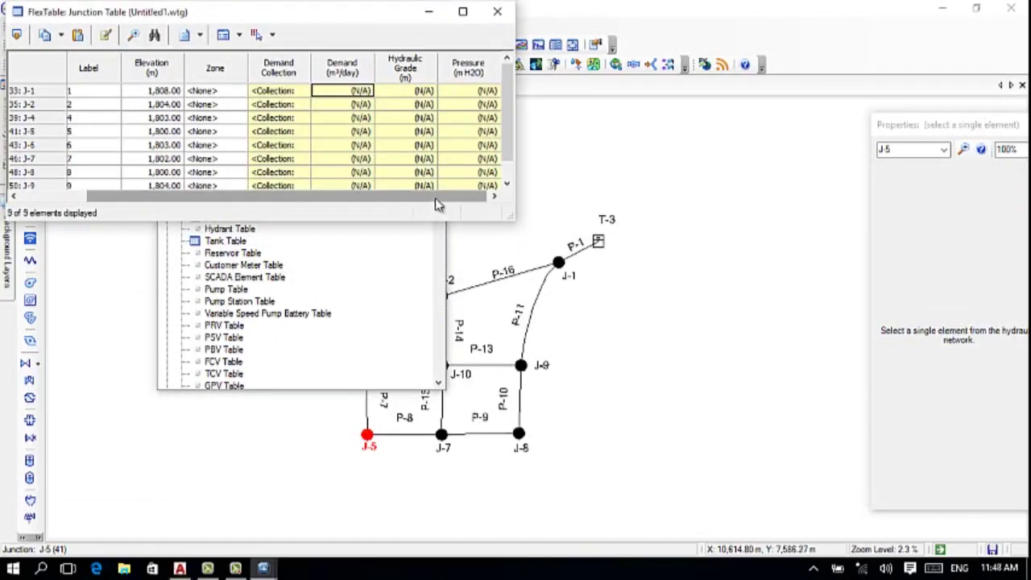
left_click_drag(507, 91, 507, 127)
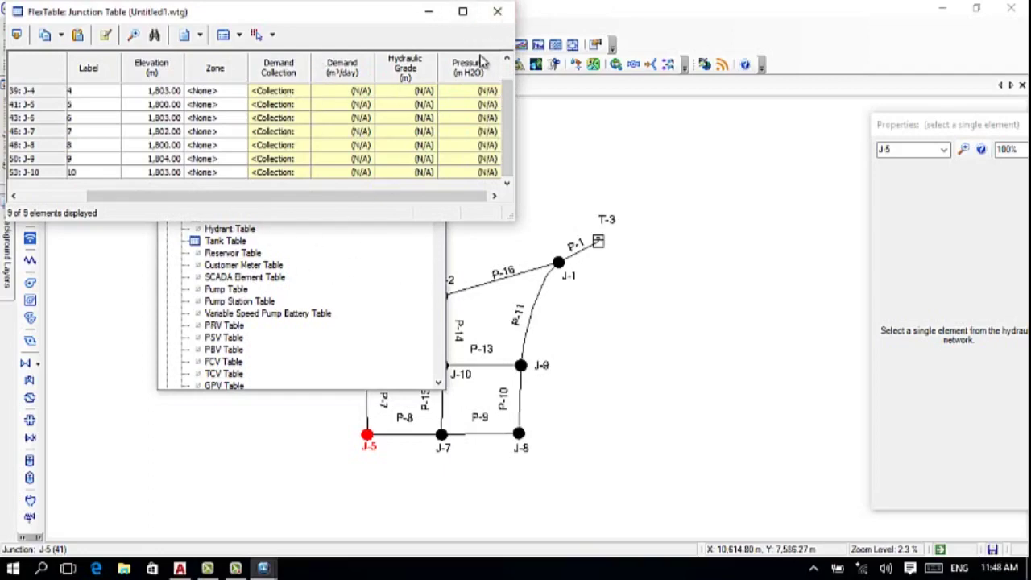
left_click(436, 18)
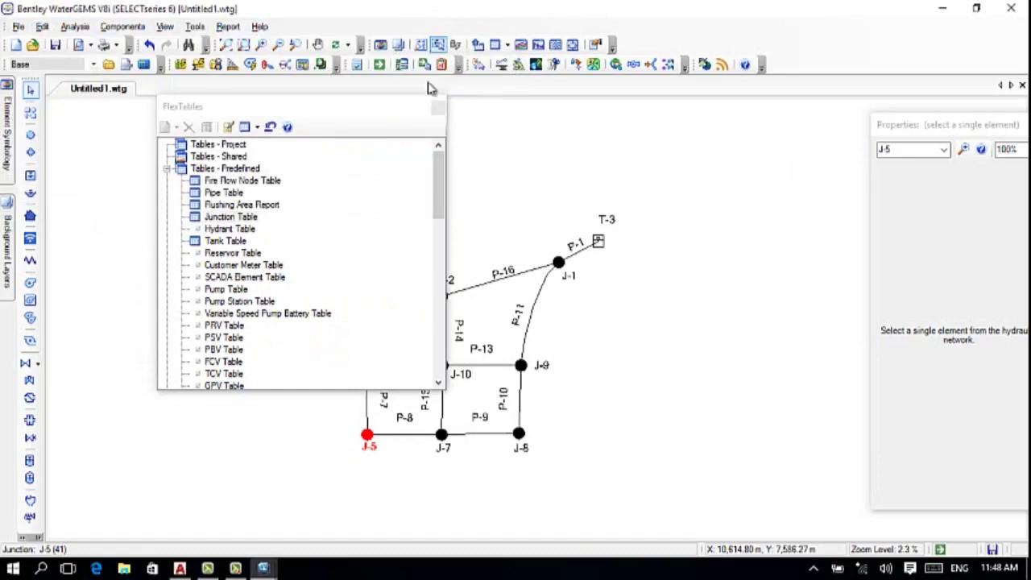
left_click_drag(421, 115, 936, 91)
left_click(984, 83)
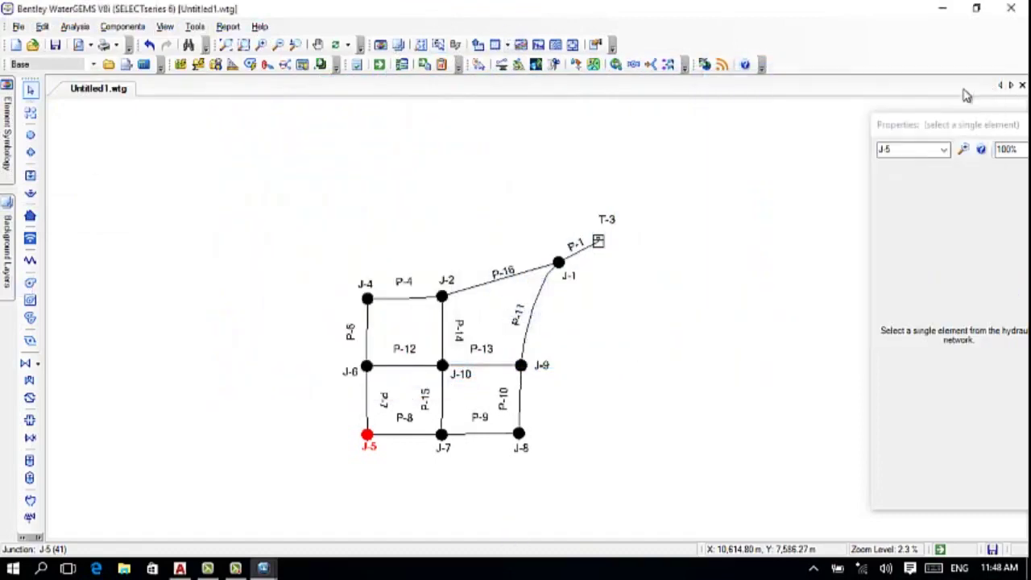
- Check the base demand assigned to junction J-10 in its demand collection and close the demands window
left_click(442, 364)
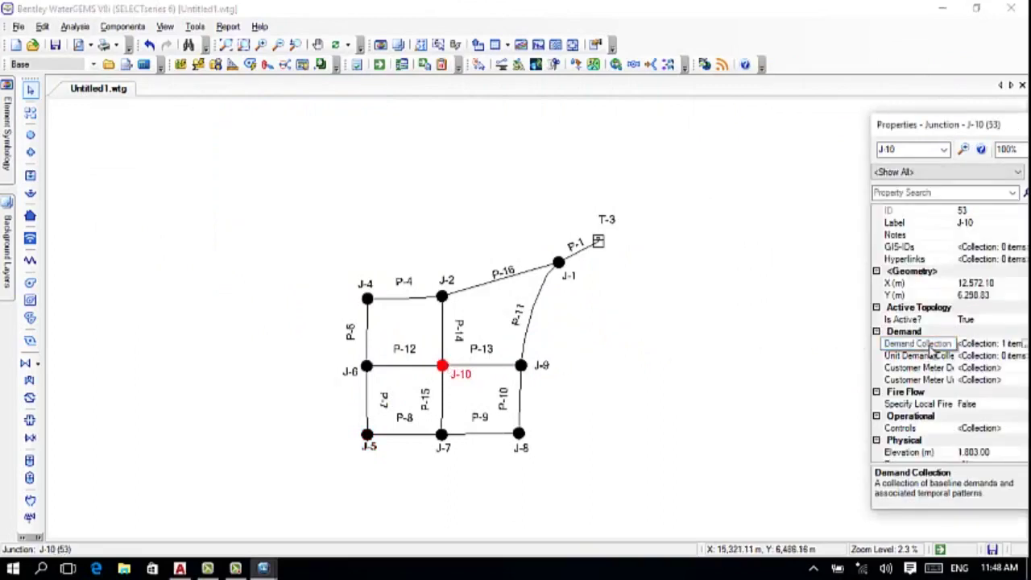
left_click(987, 343)
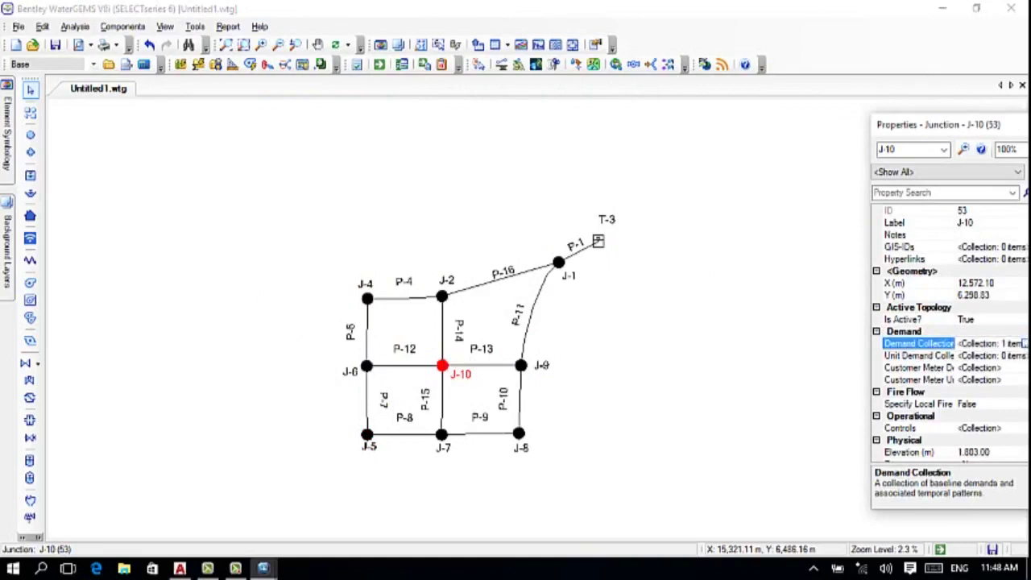
left_click(1023, 343)
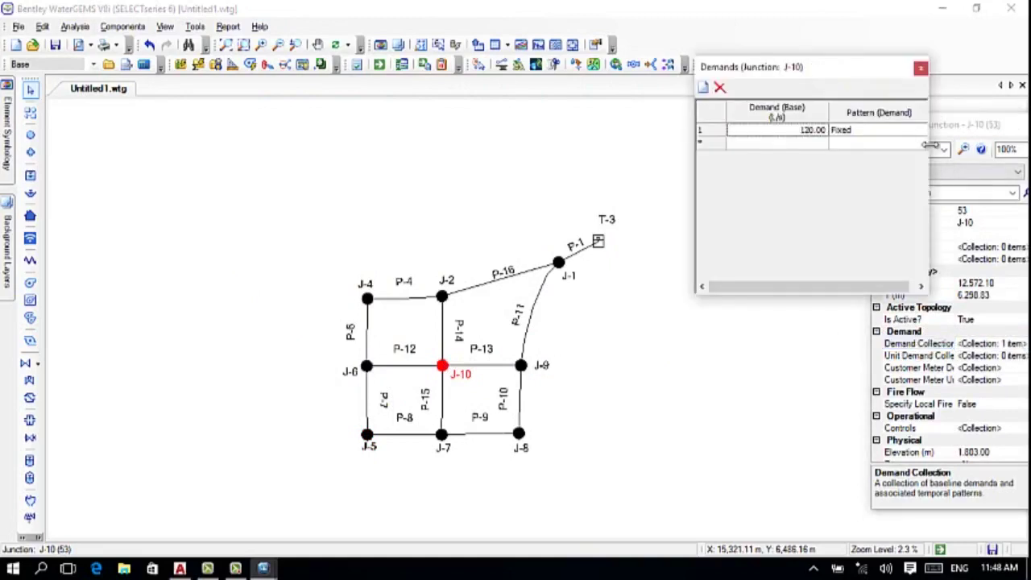
left_click(921, 68)
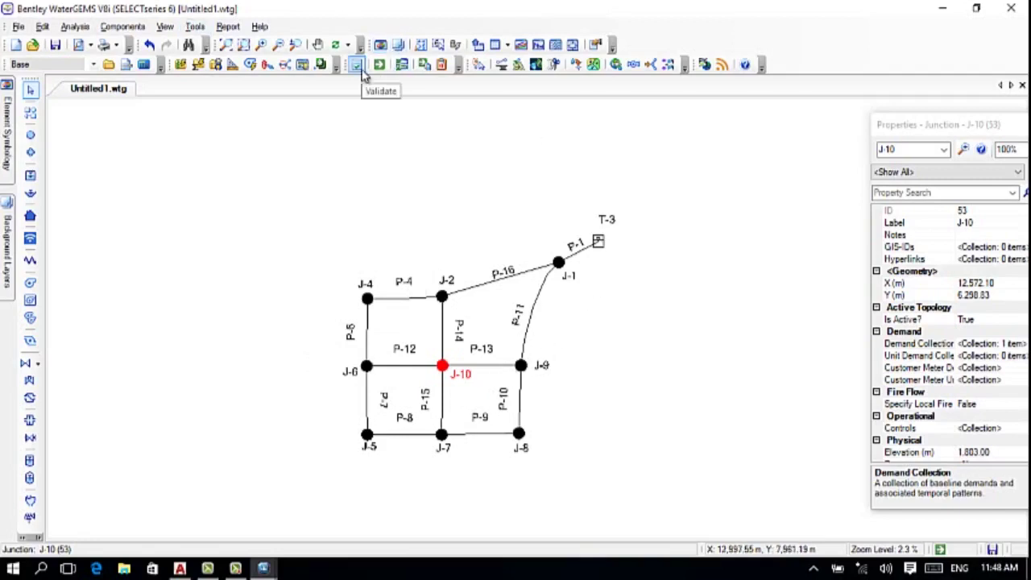
- Validate the network, review the resulting user notifications, and close the notifications and properties windows
left_click(76, 27)
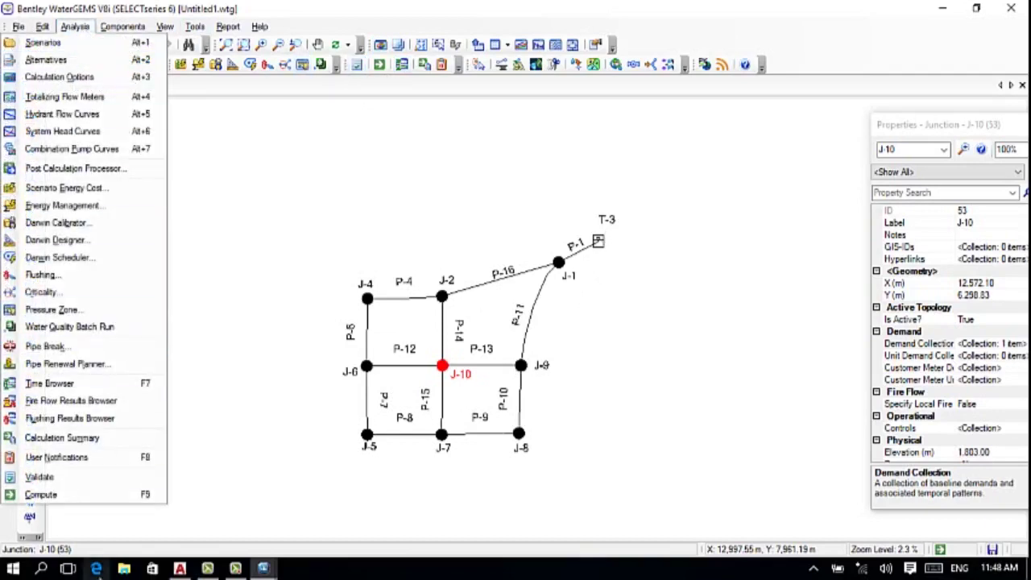
left_click(71, 482)
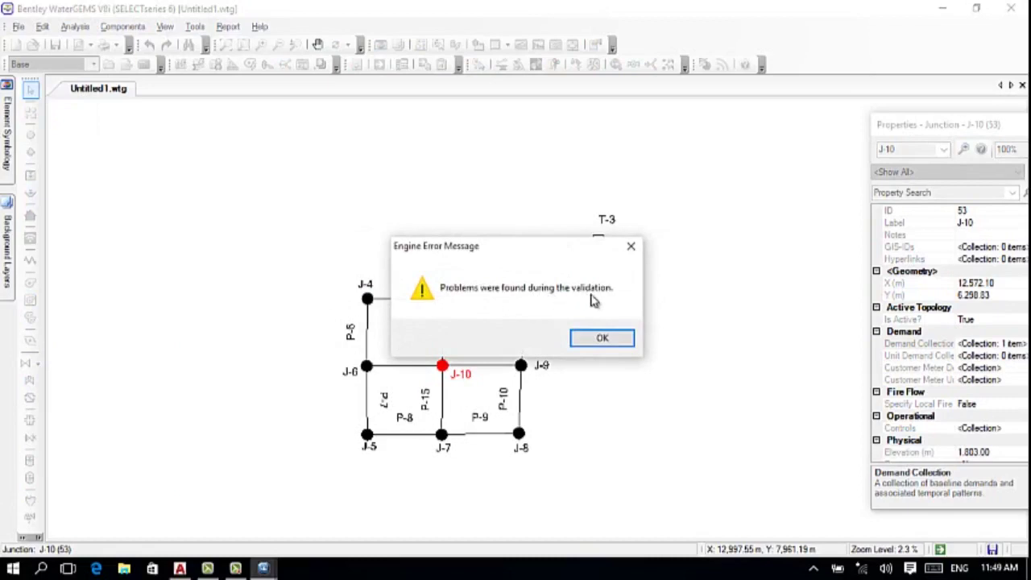
left_click(617, 339)
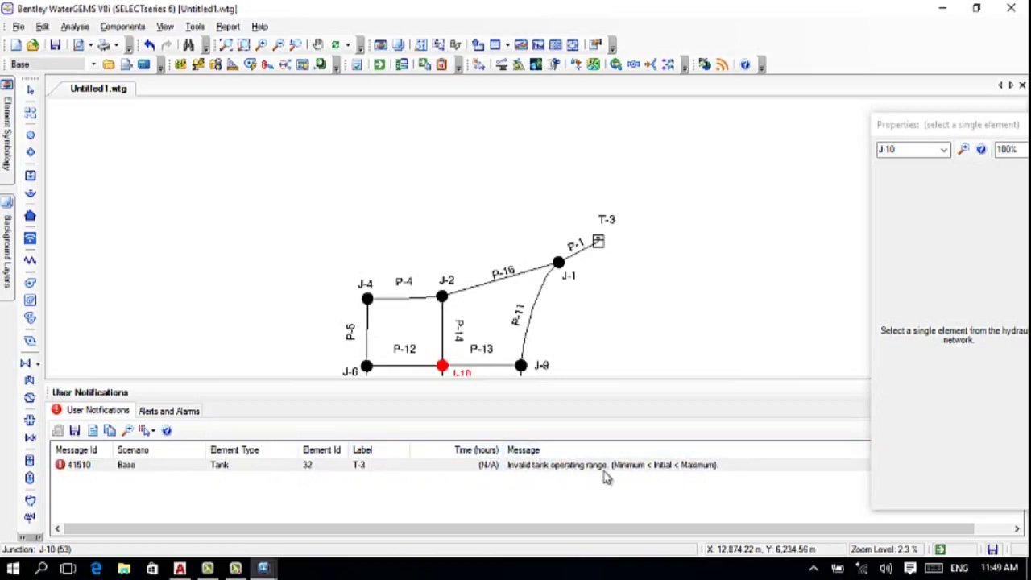
left_click(490, 397)
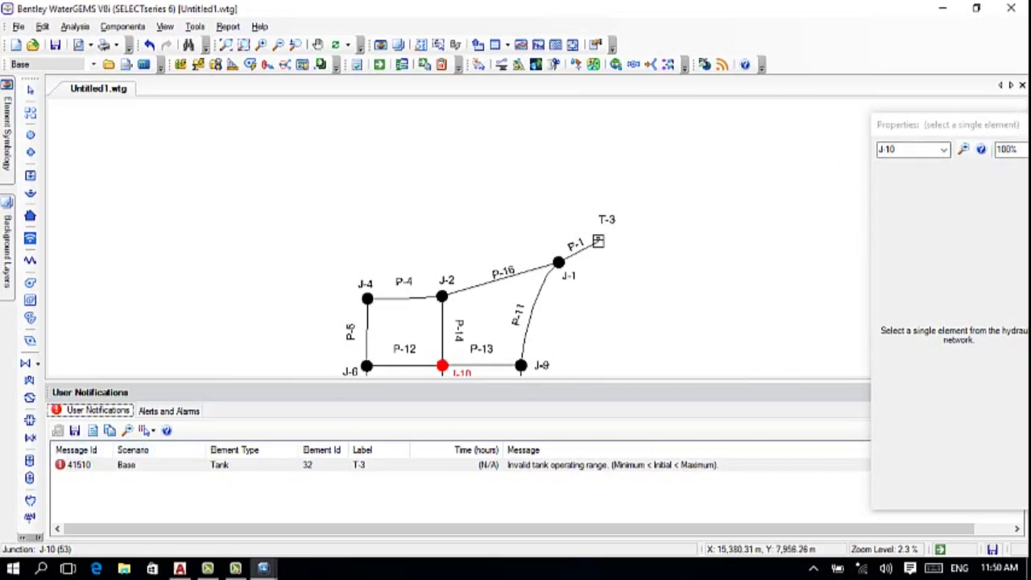
left_click(972, 123)
left_click_drag(972, 123, 871, 124)
left_click(938, 125)
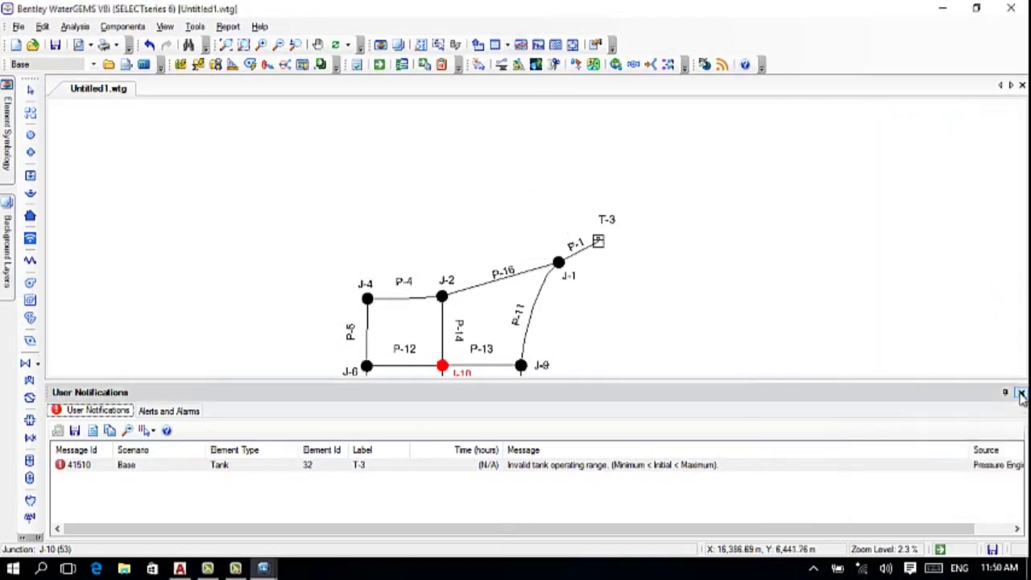
left_click(1021, 392)
- Open the properties of tank T-3 and bring up its demand collection
scroll(784, 340, "down", 1)
left_click(642, 262)
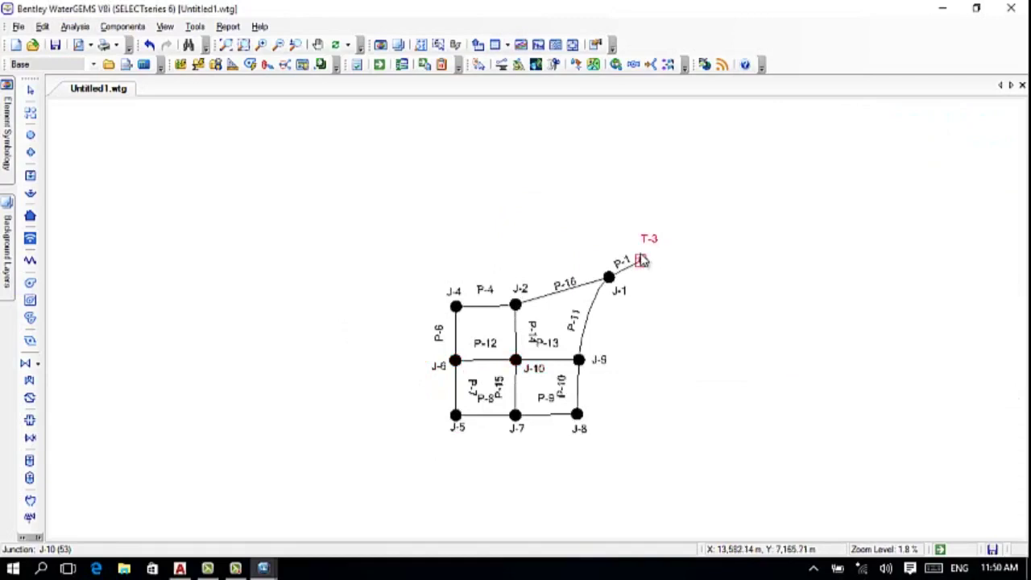
double_click(641, 261)
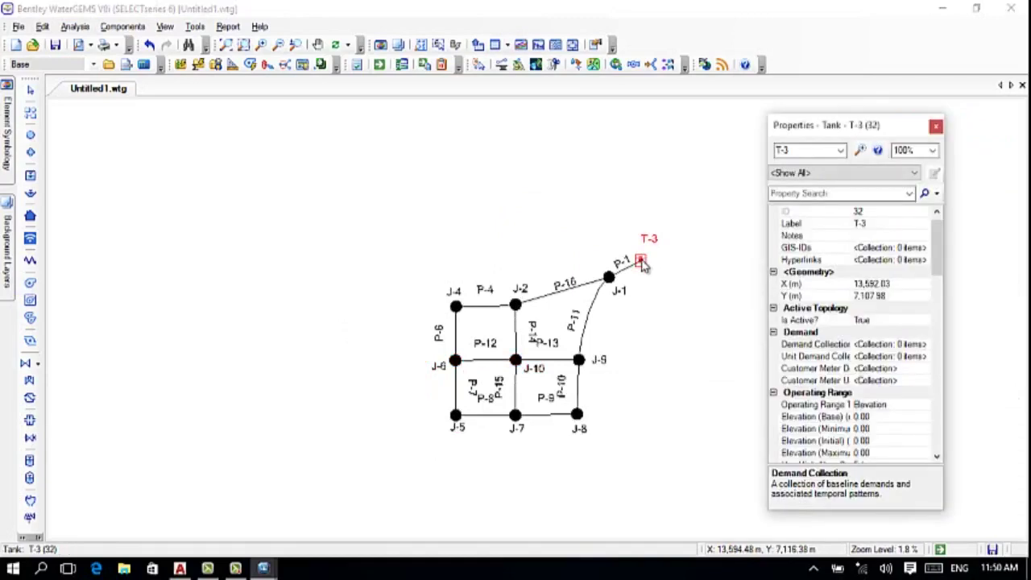
left_click(860, 347)
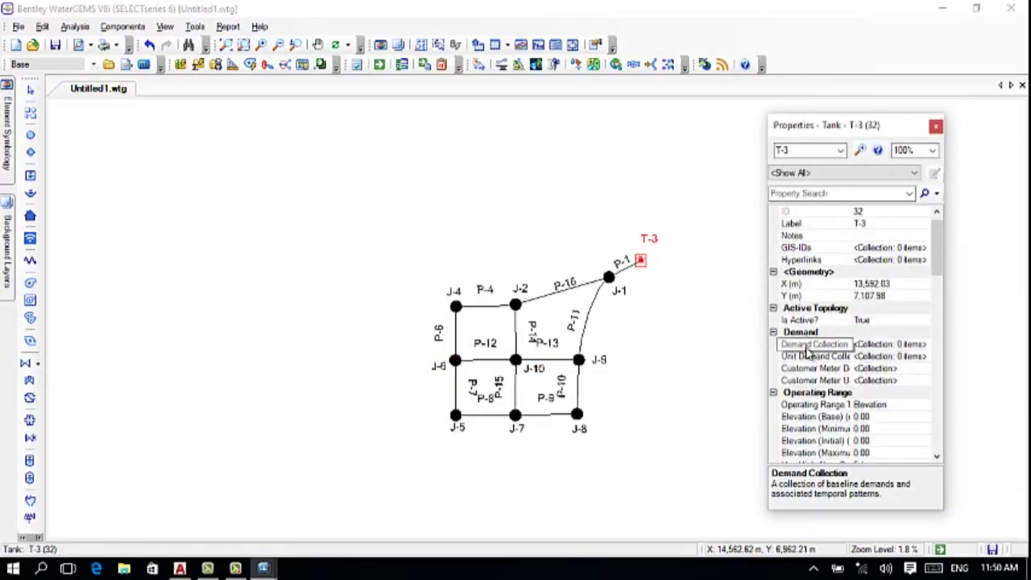
left_click(816, 347)
left_click(924, 344)
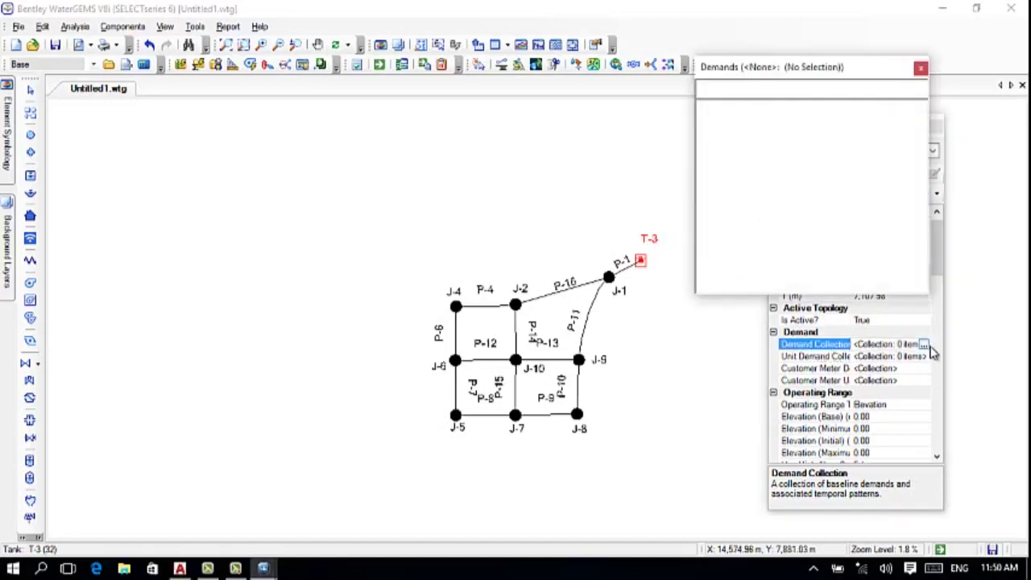
- Change the unit of the base demand column for tank T-3 to m³/day
left_click(779, 130)
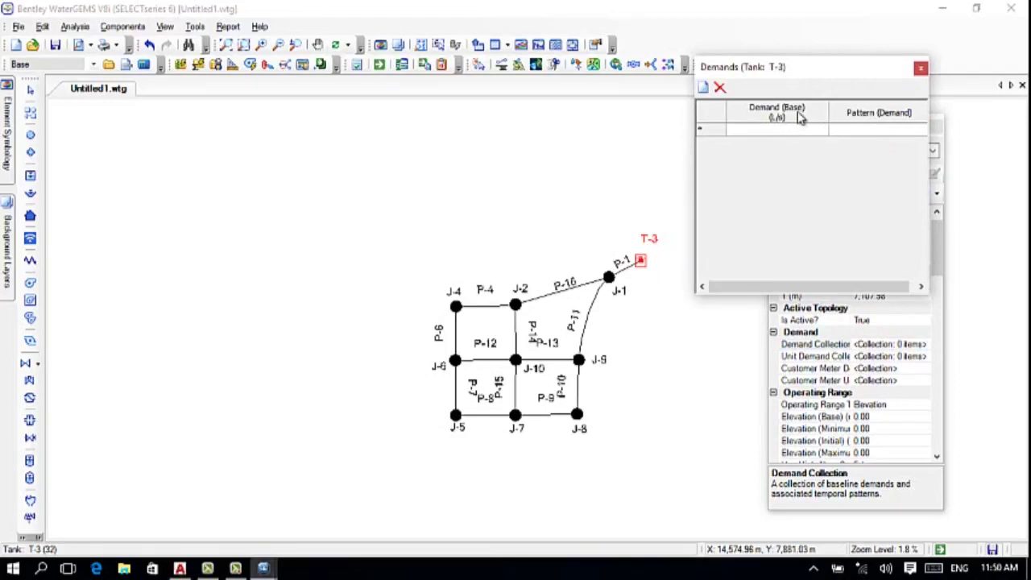
right_click(801, 118)
left_click(833, 122)
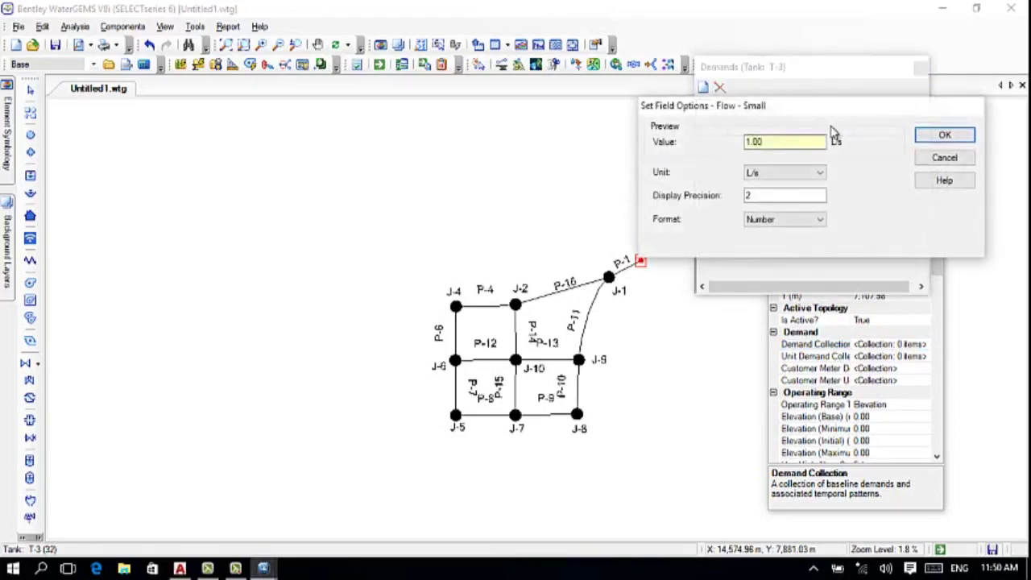
left_click(822, 173)
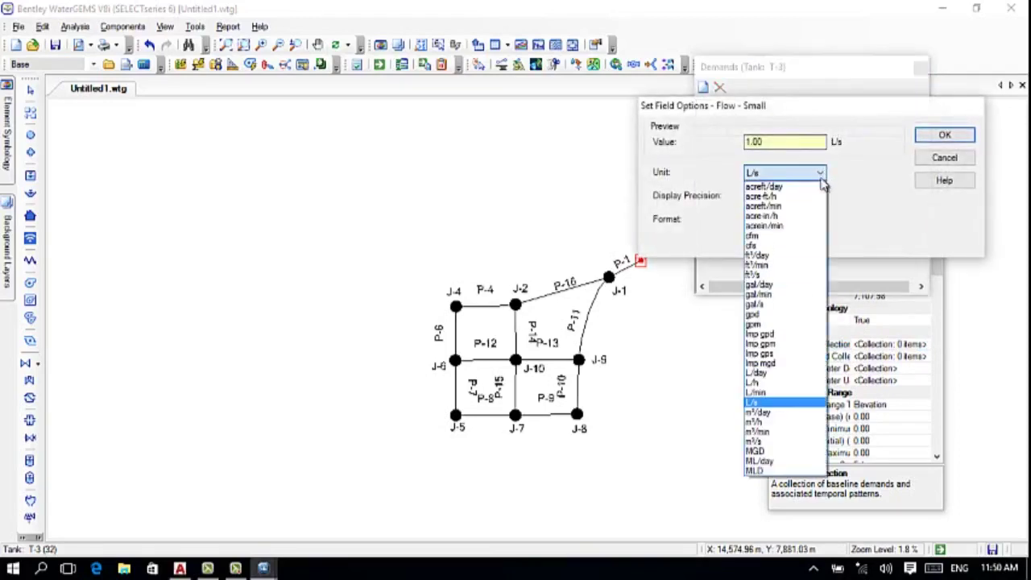
left_click(776, 413)
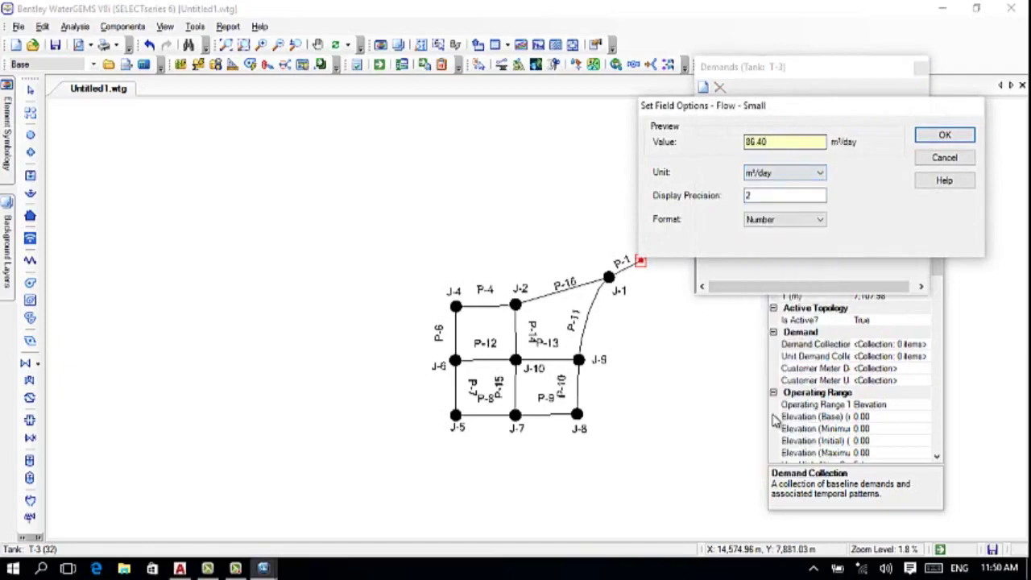
left_click(938, 135)
- Enter a base demand for tank T-3, close the demands window, and move the properties window clear of the network
left_click(787, 127)
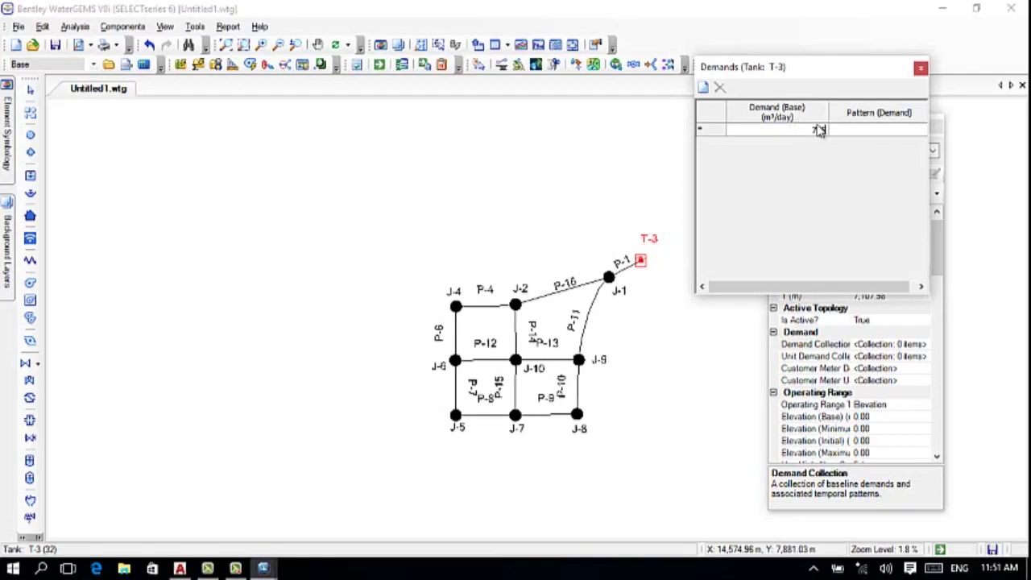
key("Return")
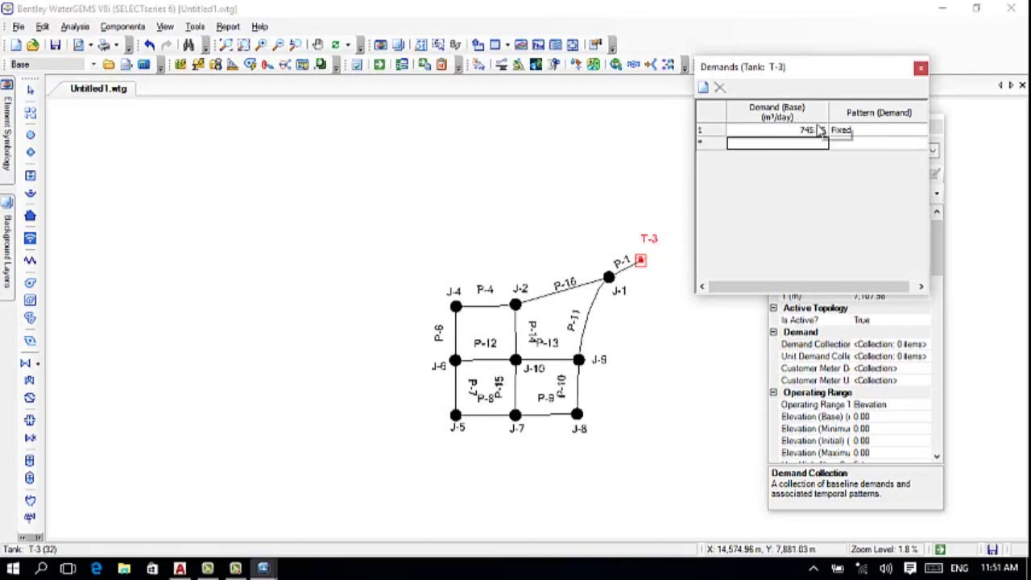
left_click(921, 70)
left_click_drag(897, 126, 977, 107)
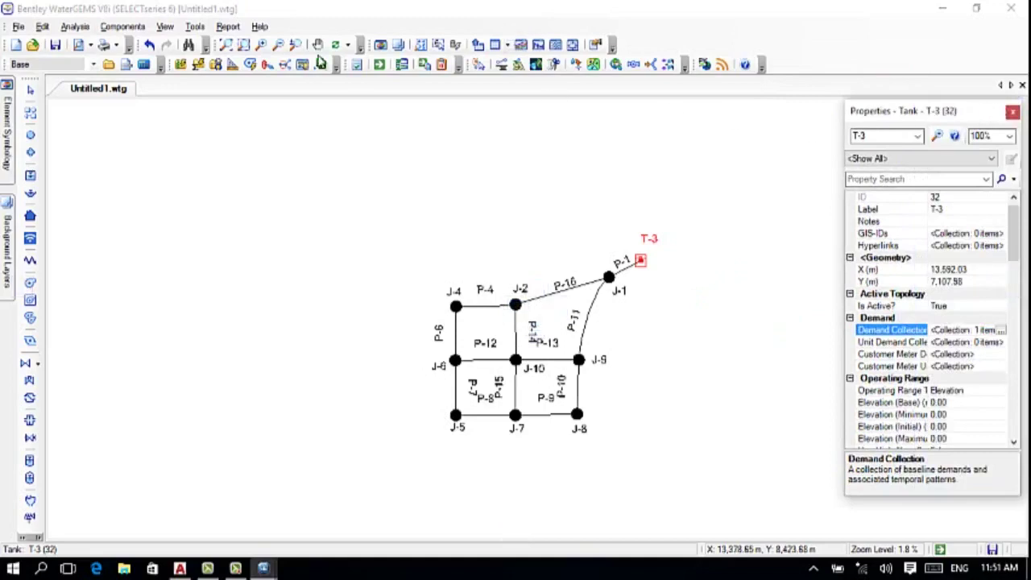
- Validate the network again, enlarge the user notifications to read them, and close the notifications and properties windows
left_click(357, 65)
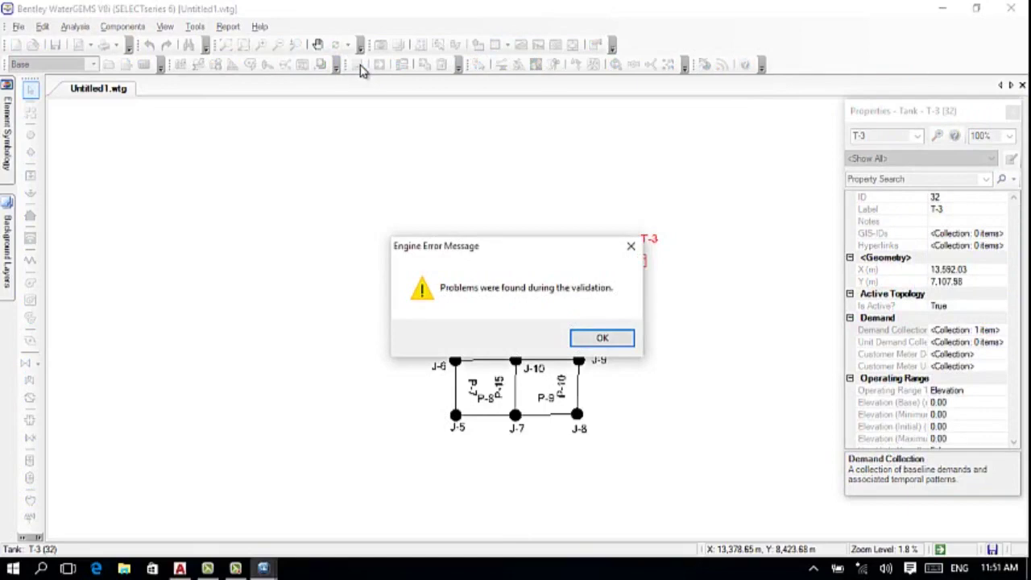
left_click(605, 339)
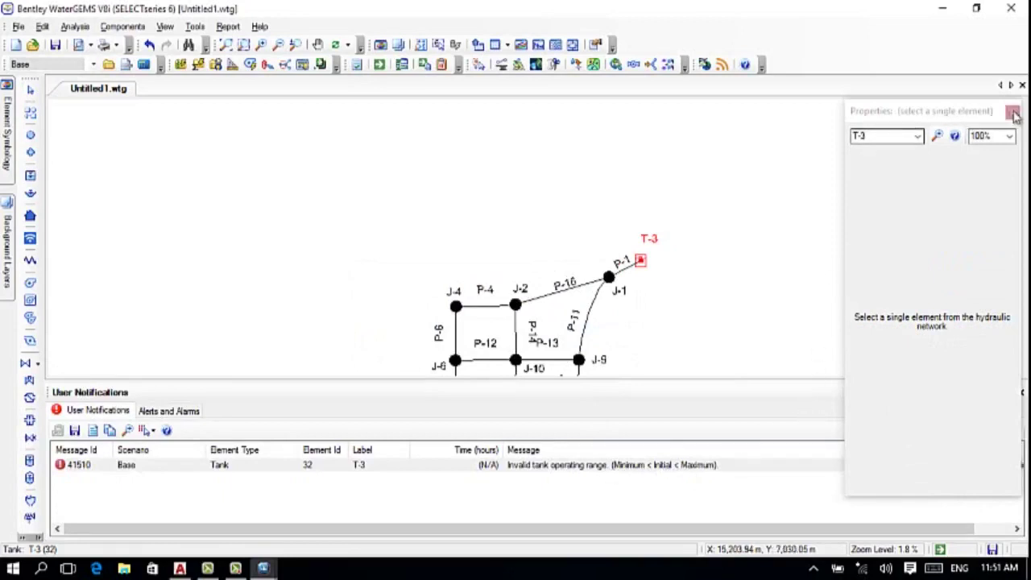
left_click(1022, 85)
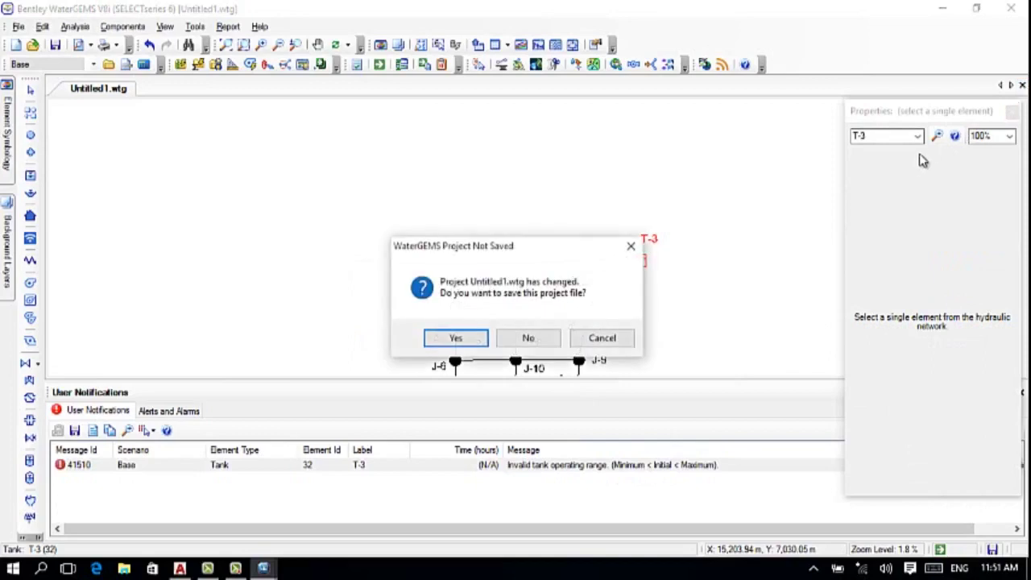
left_click(631, 245)
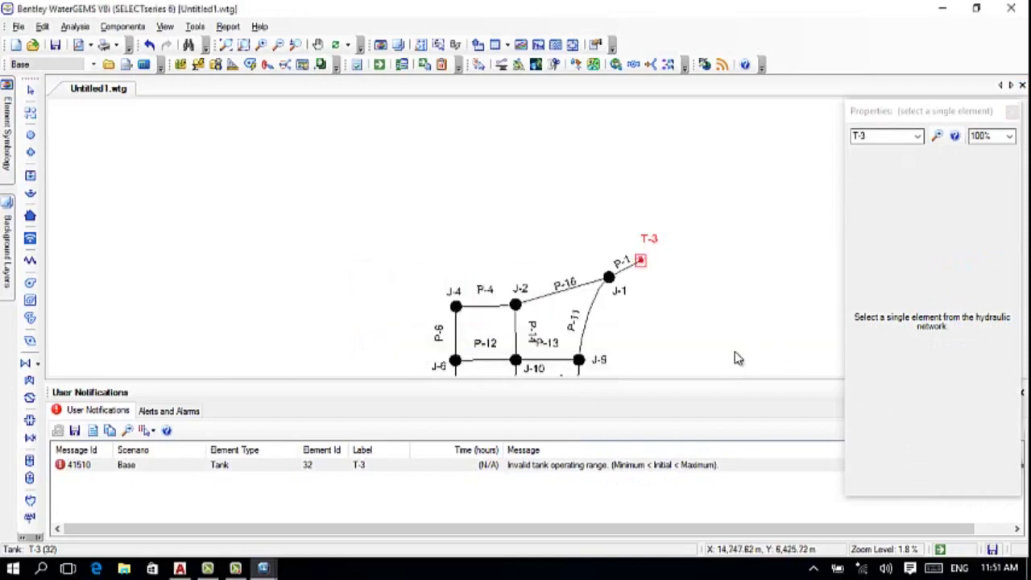
left_click_drag(507, 384, 355, 189)
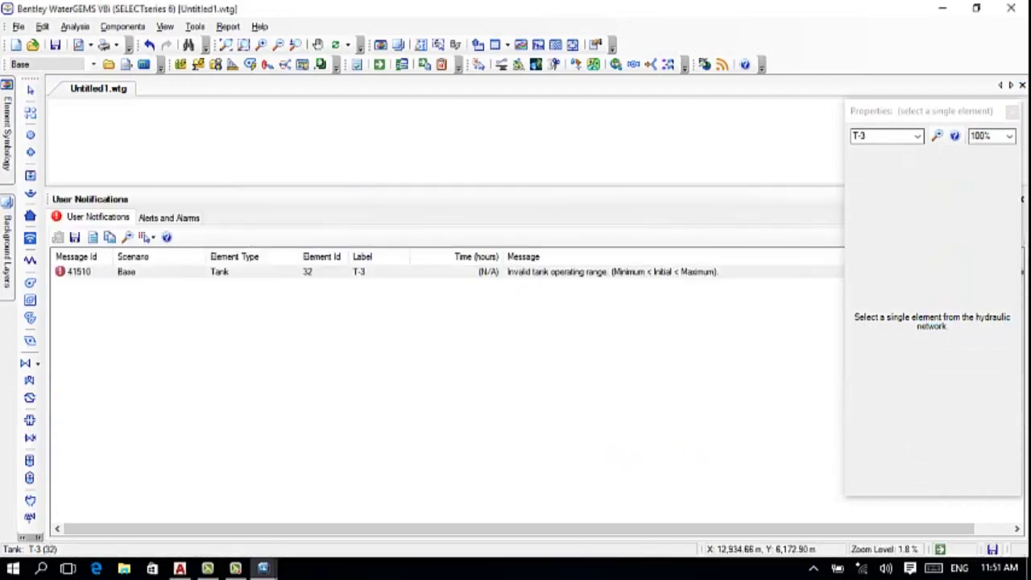
left_click(1013, 111)
left_click(1021, 199)
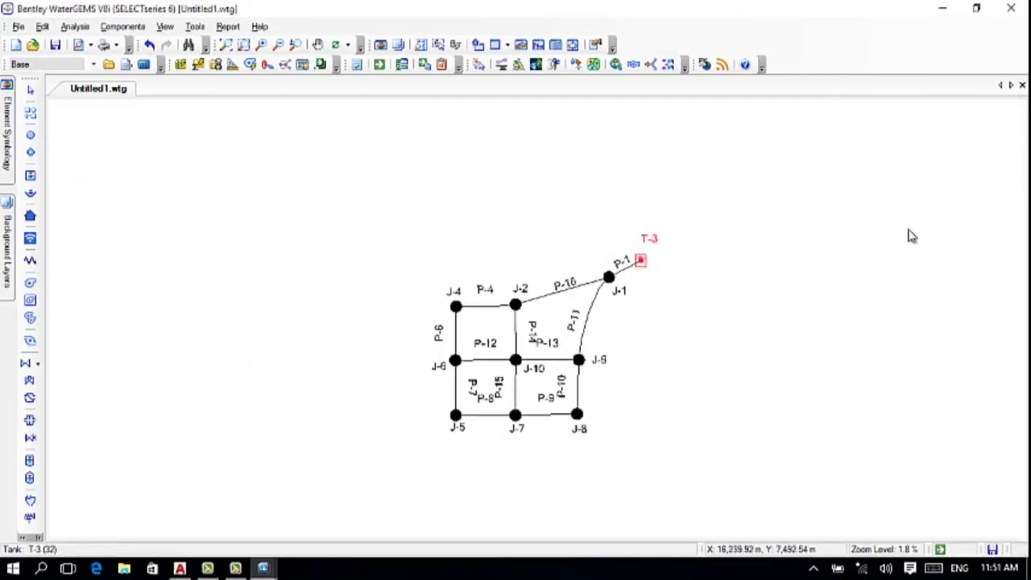
- Open the properties of tank T-3 and examine its operating range elevations and physical data
double_click(641, 263)
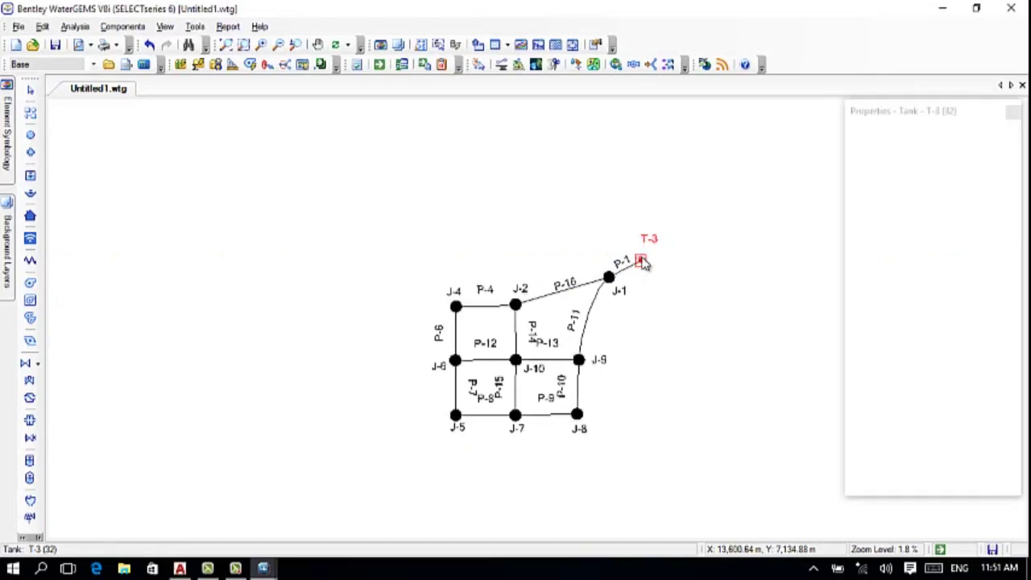
scroll(951, 365, "down", 3)
scroll(951, 365, "up", 3)
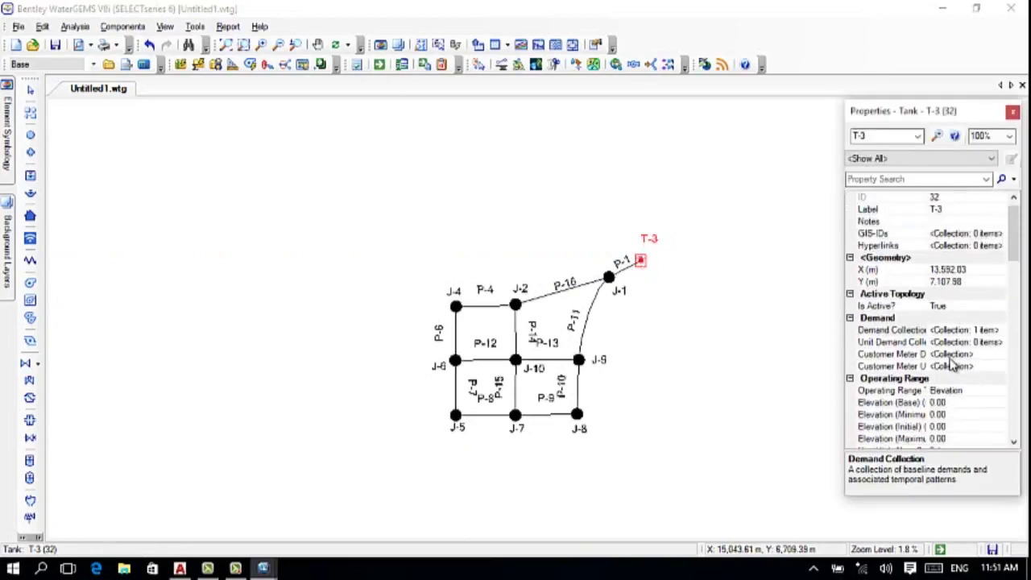
scroll(951, 365, "down", 4)
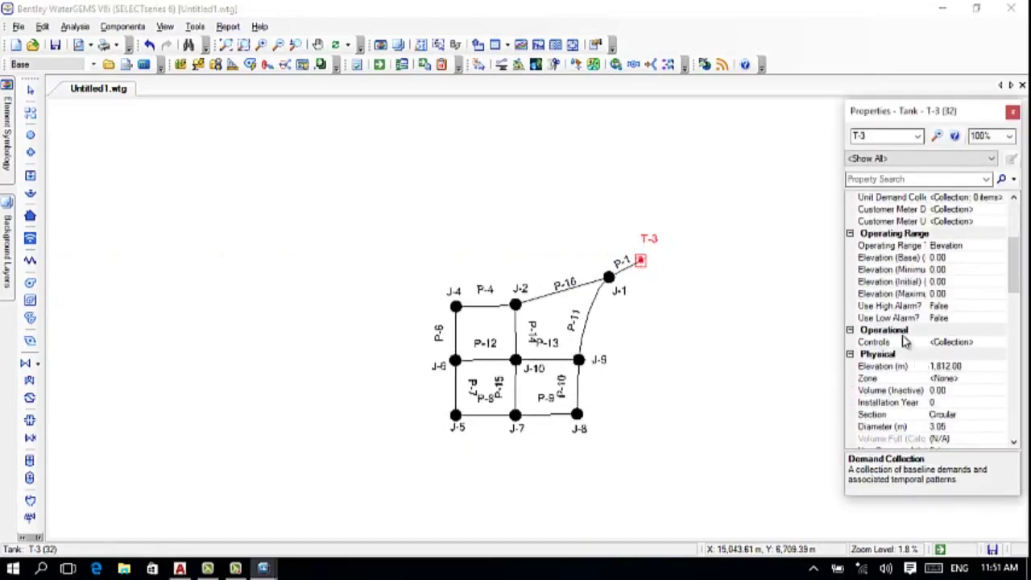
scroll(909, 342, "up", 4)
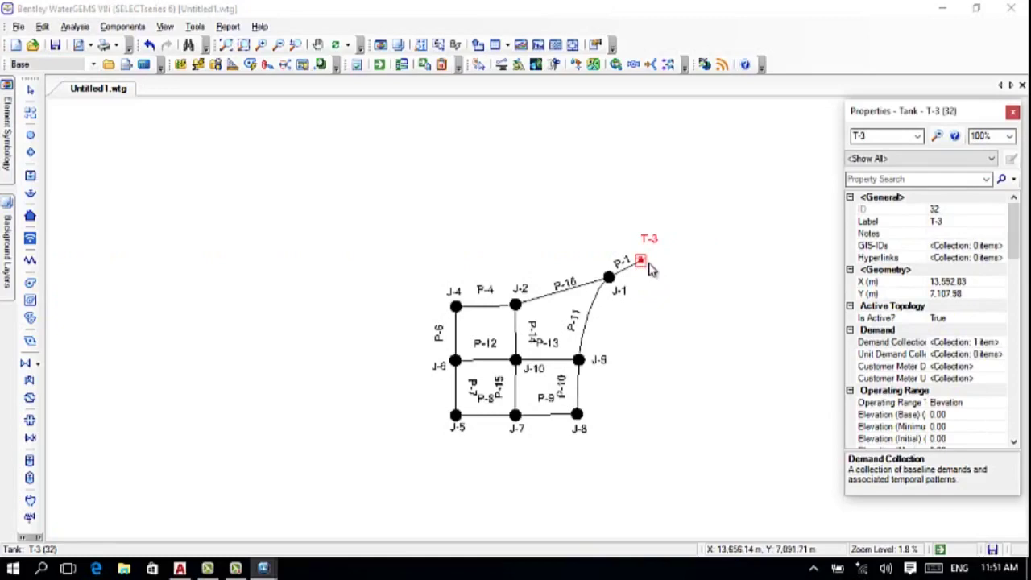
- Replace tank T-3 with a reservoir at the same location and validate the network, dismissing the message
left_click(30, 194)
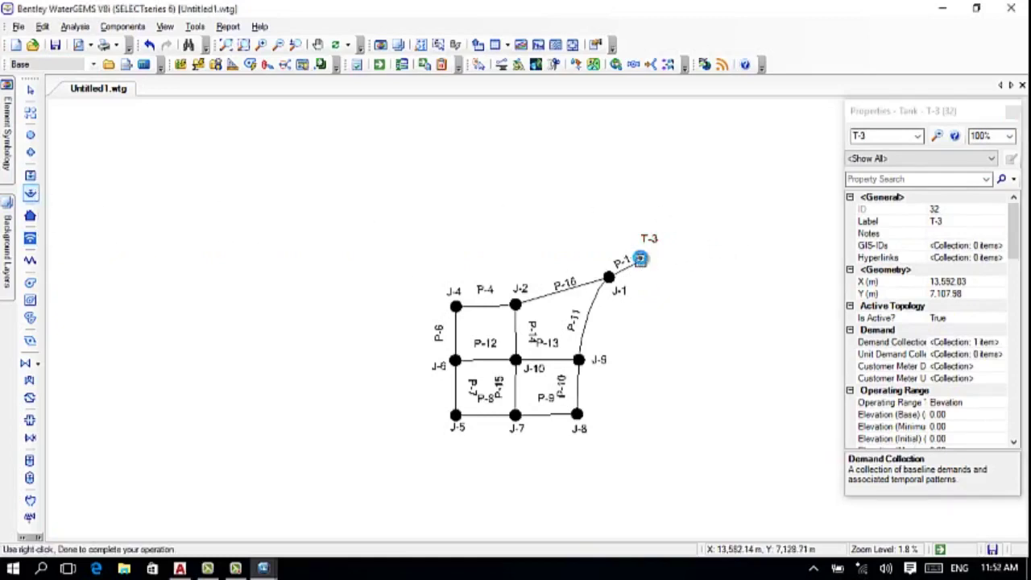
left_click(640, 258)
left_click(555, 336)
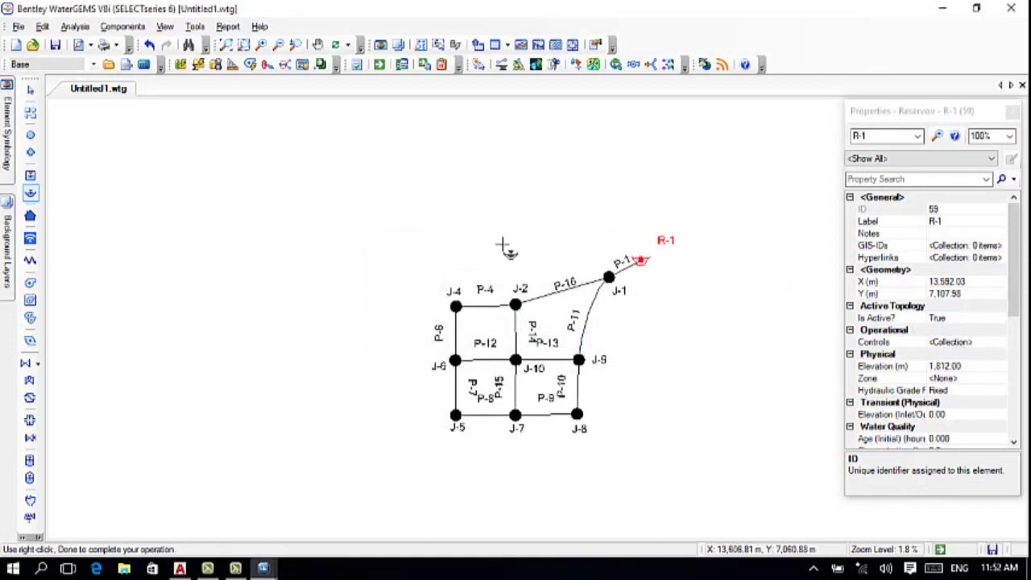
left_click(30, 89)
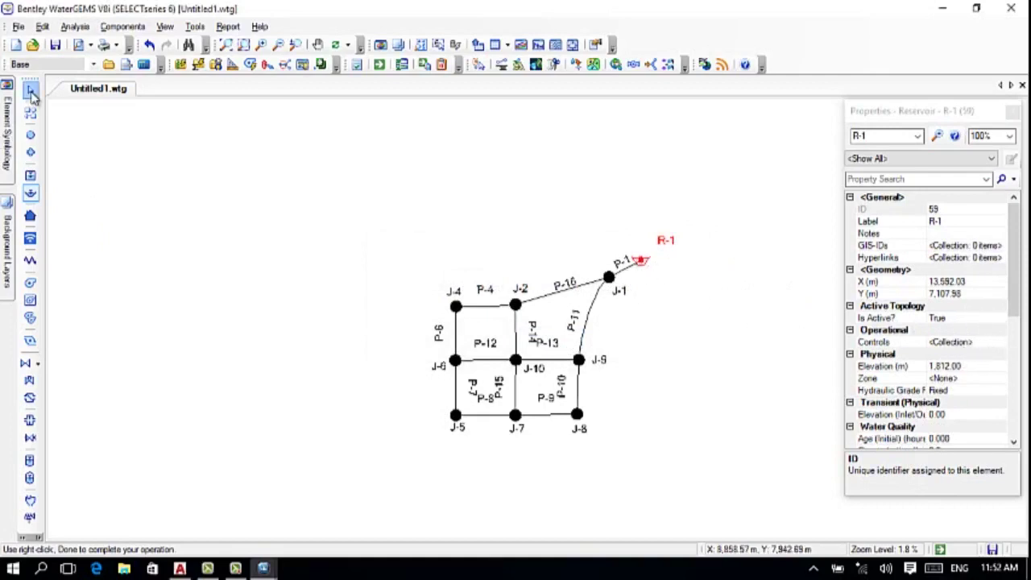
left_click(357, 65)
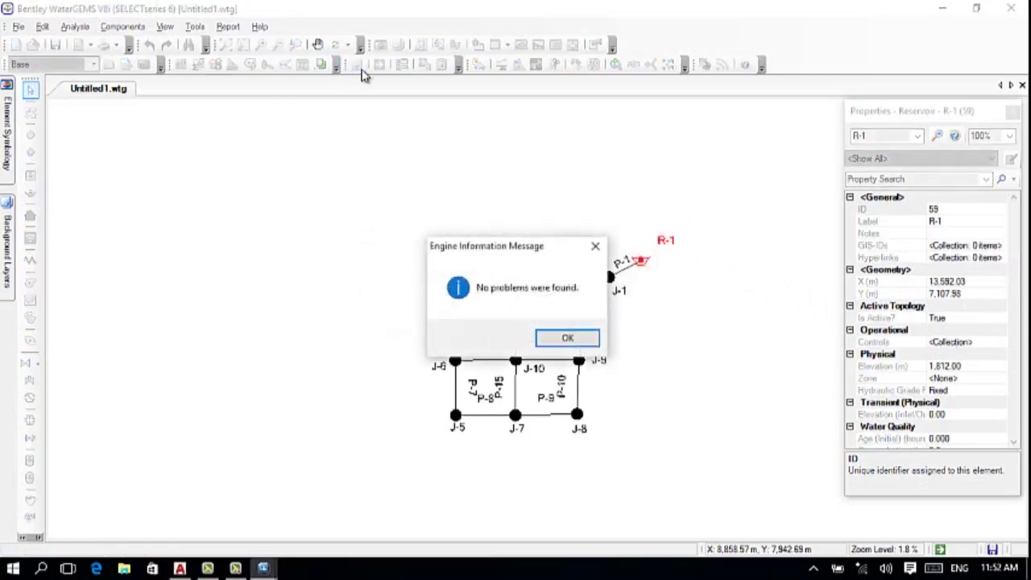
left_click(575, 338)
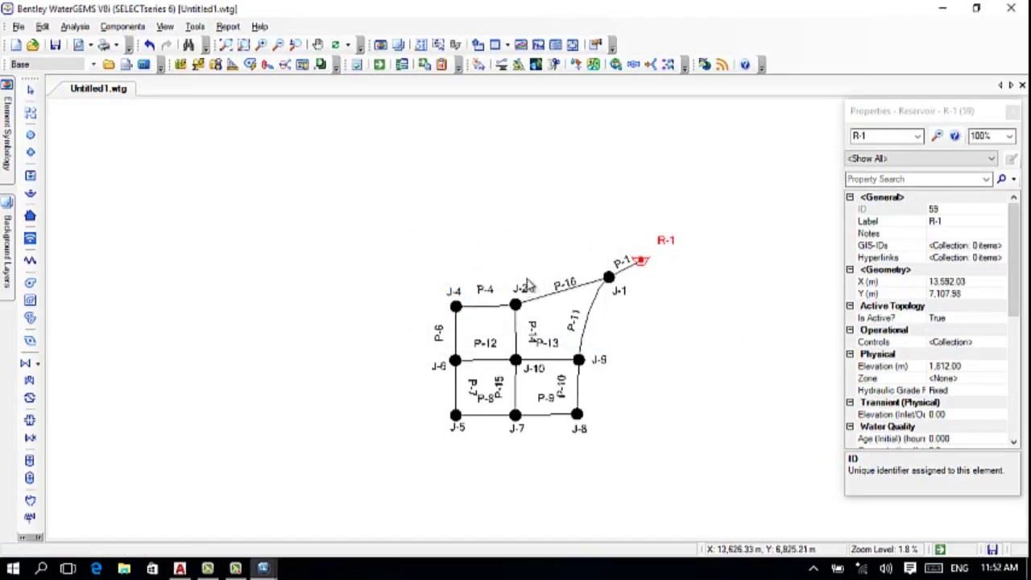
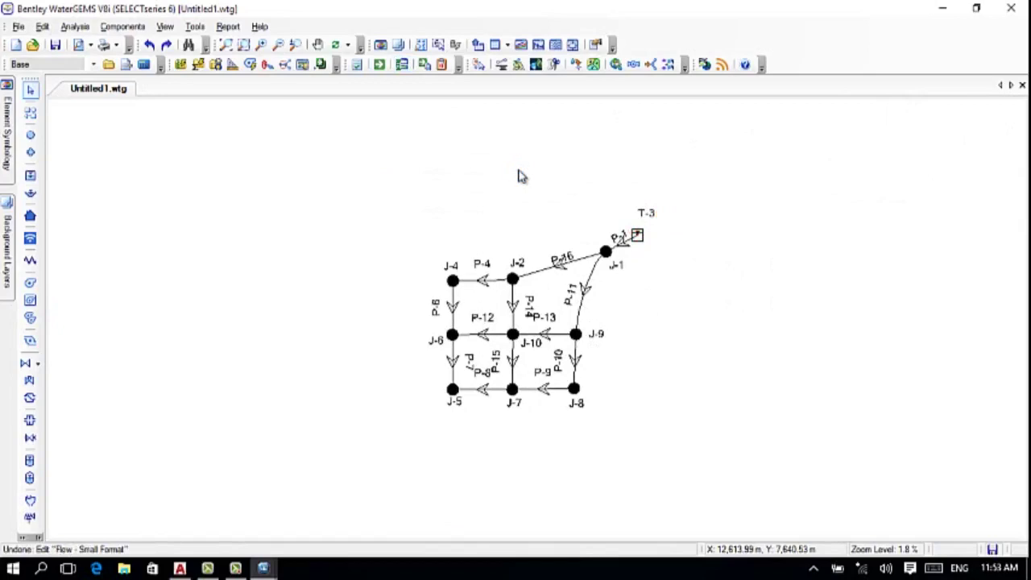
- Undo the recent network edits back through the addition of pipe P-6
key("ctrl+z")
key("ctrl+z")
key("ctrl+z")
key("ctrl+z")
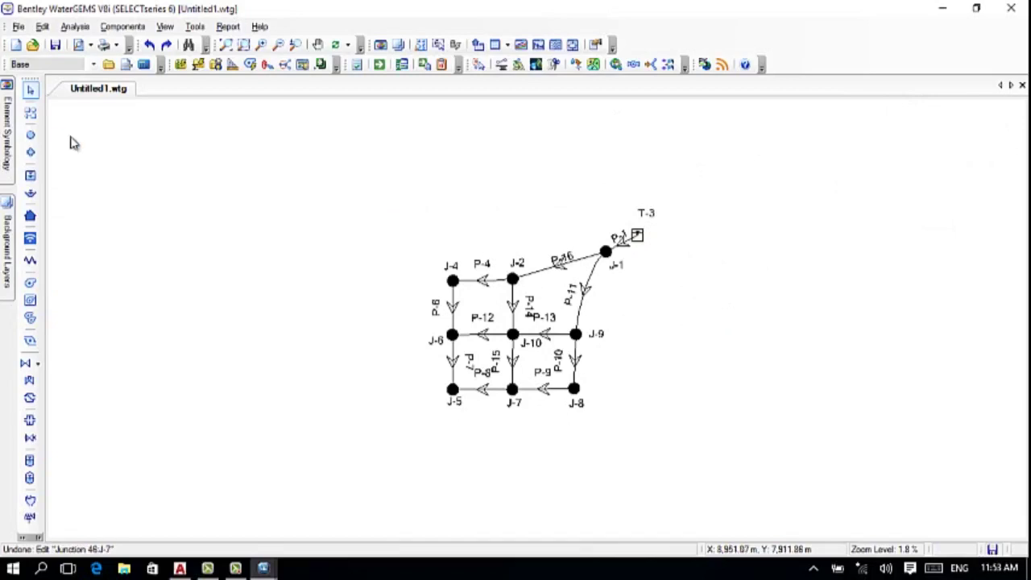
key("ctrl+z")
key("ctrl+z")
key("ctrl+z")
key("ctrl+z")
key("ctrl+z")
key("ctrl+z")
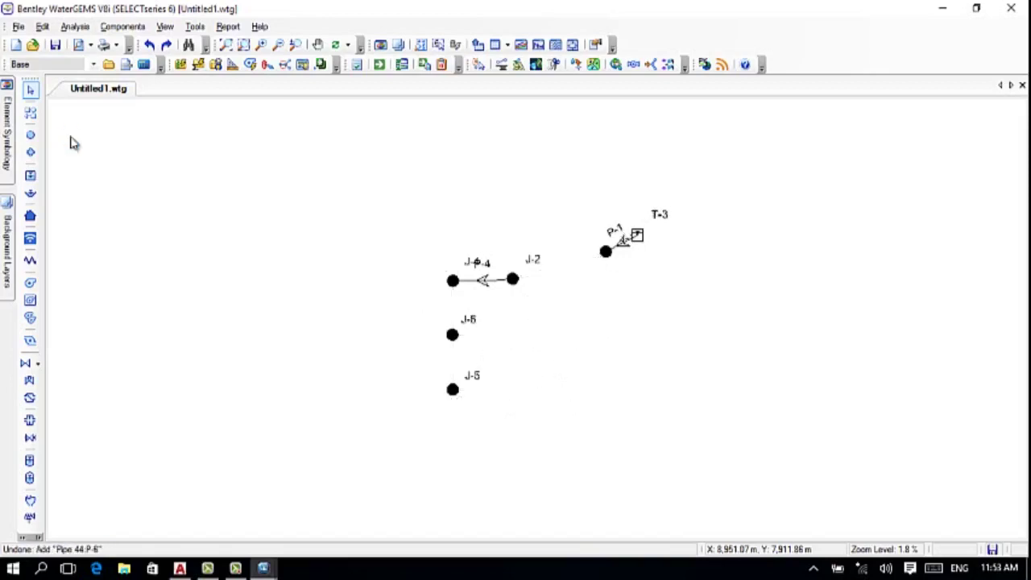
- Redo the undone edits to restore the complete pipe and junction layout, including the moved elements
key("ctrl+y")
key("ctrl+y")
key("ctrl+y")
key("ctrl+y")
key("ctrl+y")
key("ctrl+y")
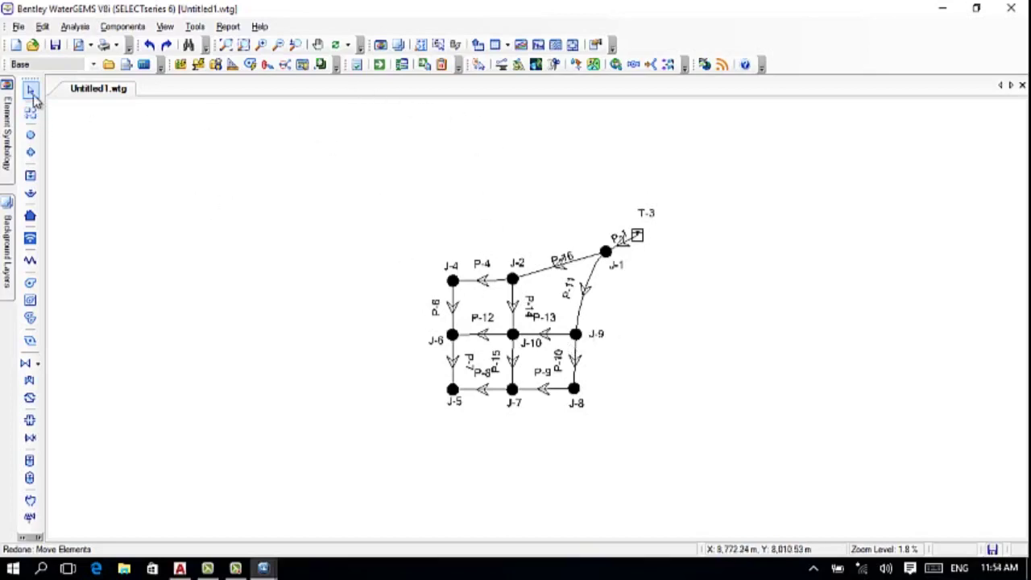
mouse_move(7, 114)
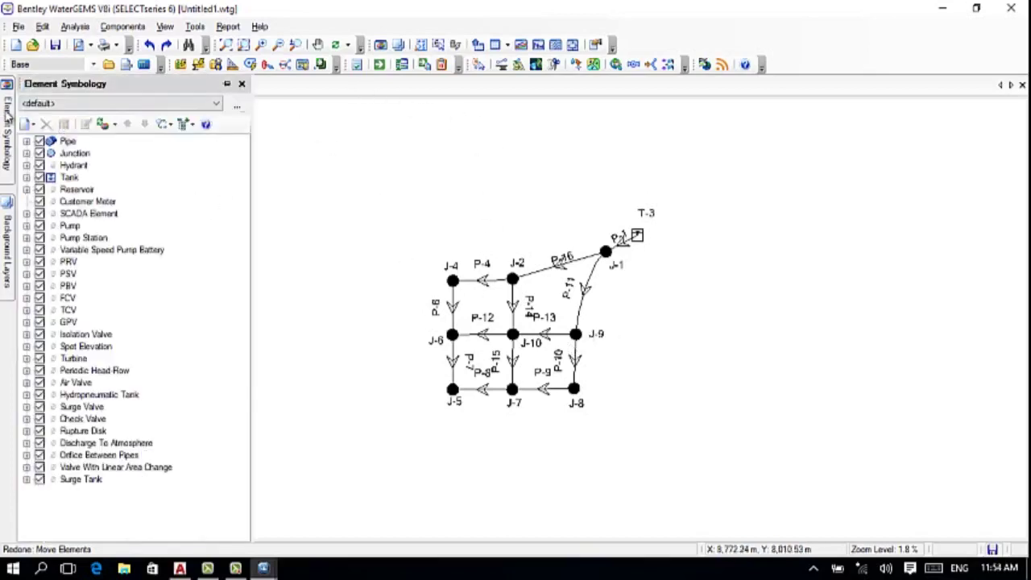
right_click(78, 145)
mouse_move(156, 153)
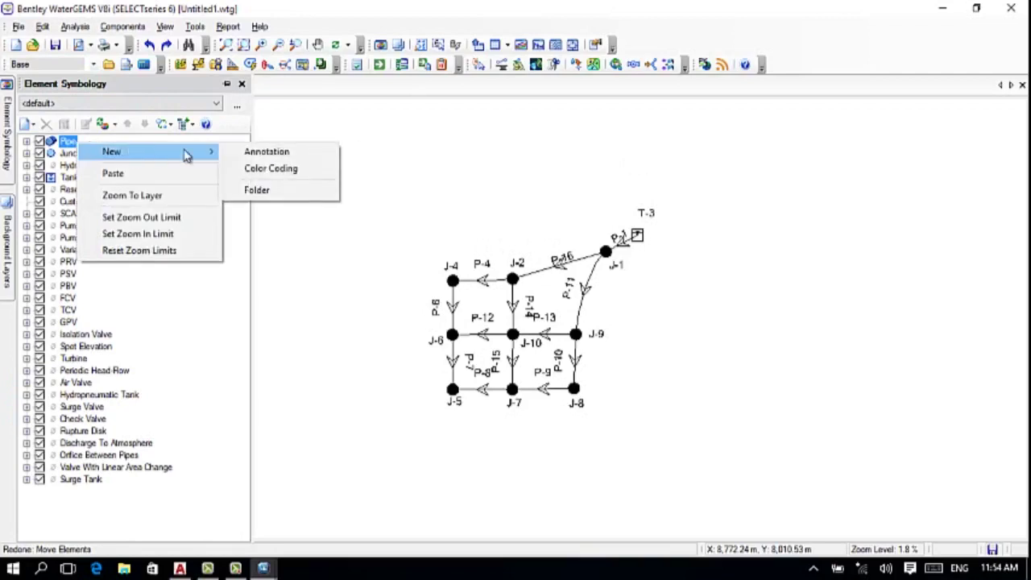
left_click(294, 153)
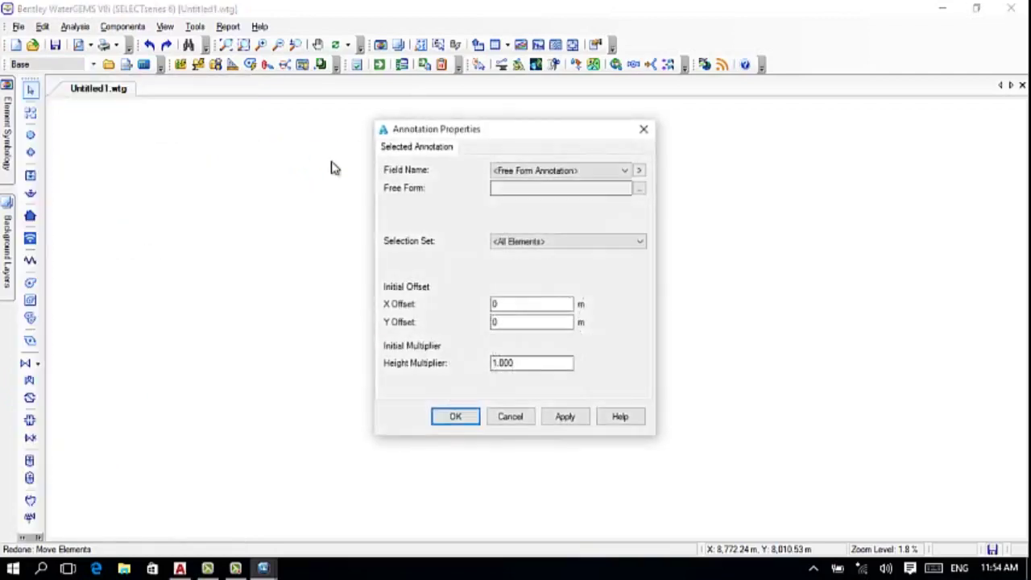
left_click(623, 172)
scroll(580, 241, "down", 3)
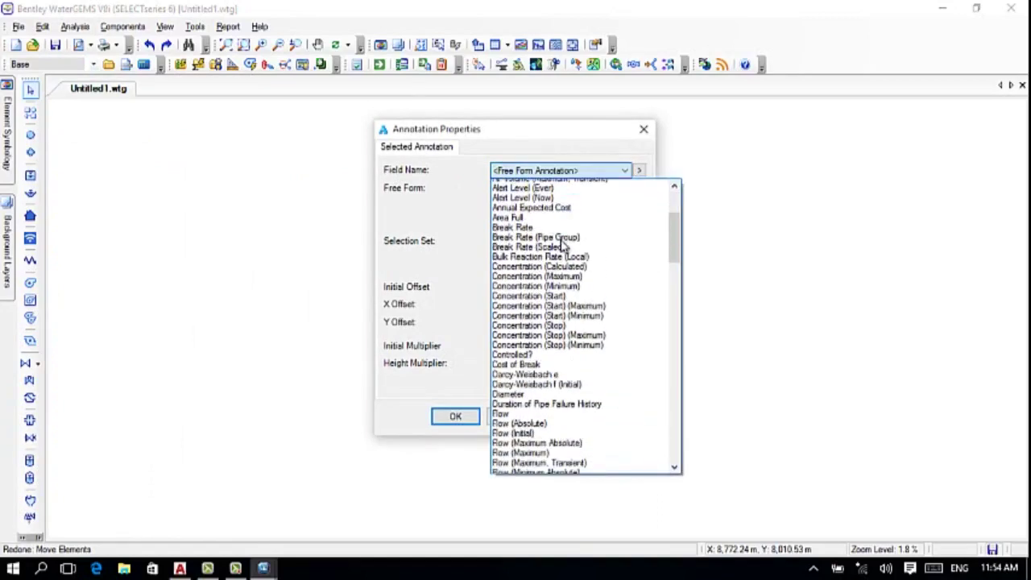
scroll(562, 246, "down", 7)
scroll(562, 246, "down", 4)
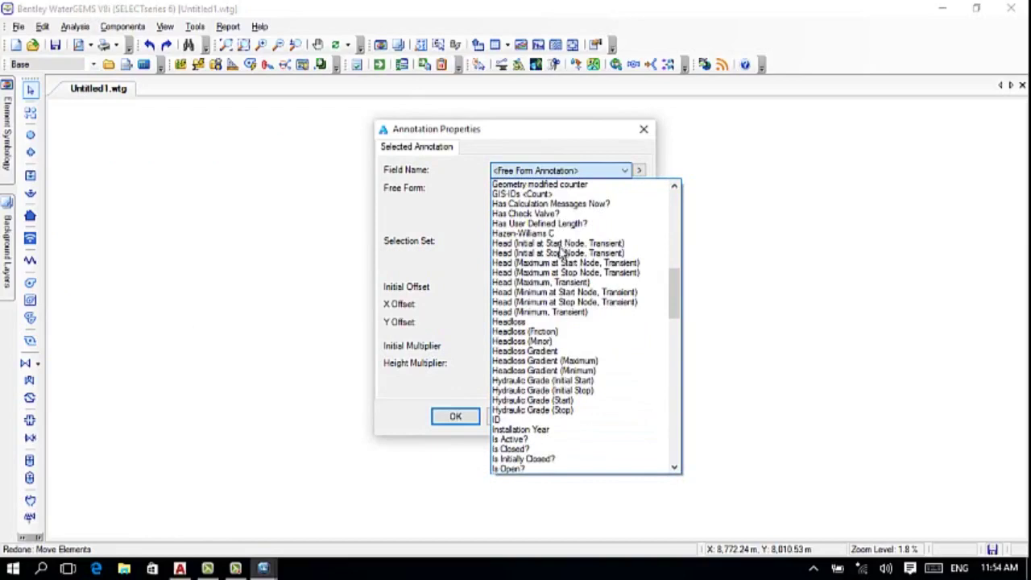
scroll(548, 359, "down", 4)
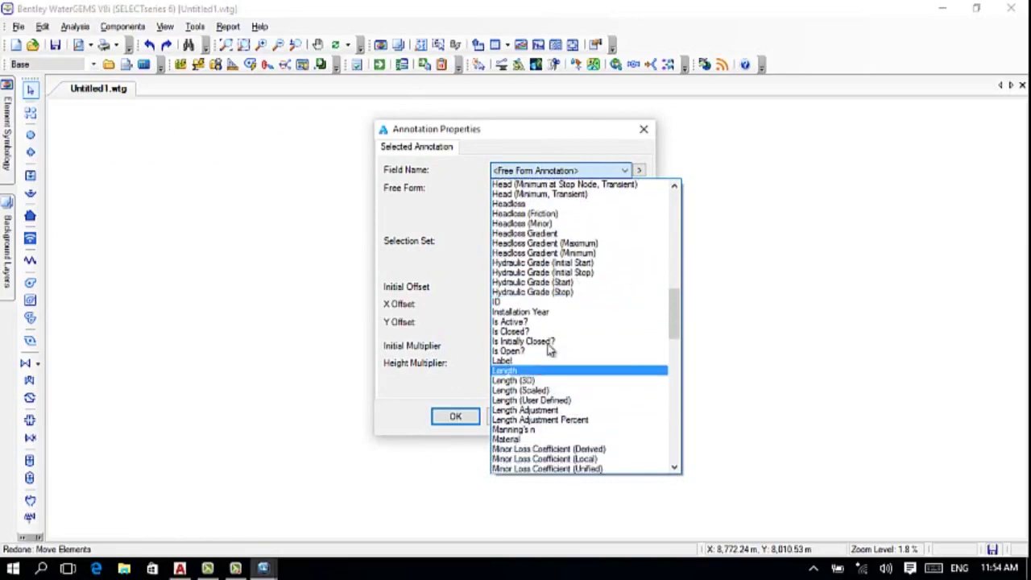
left_click(644, 132)
left_click(644, 133)
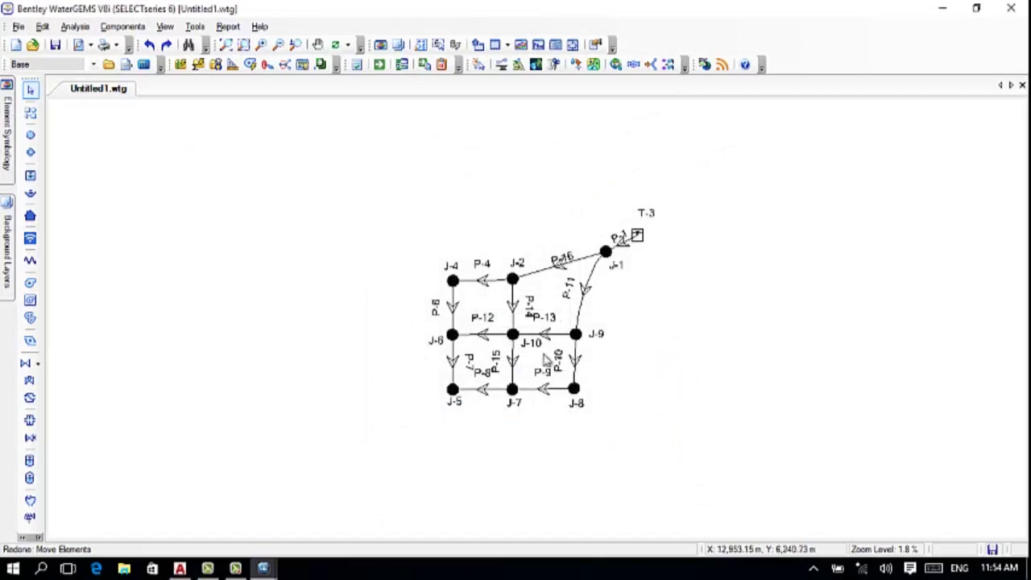
- Turn off the label annotations of the pipes, junctions and tank in the element symbology, and collapse their entries
left_click(8, 112)
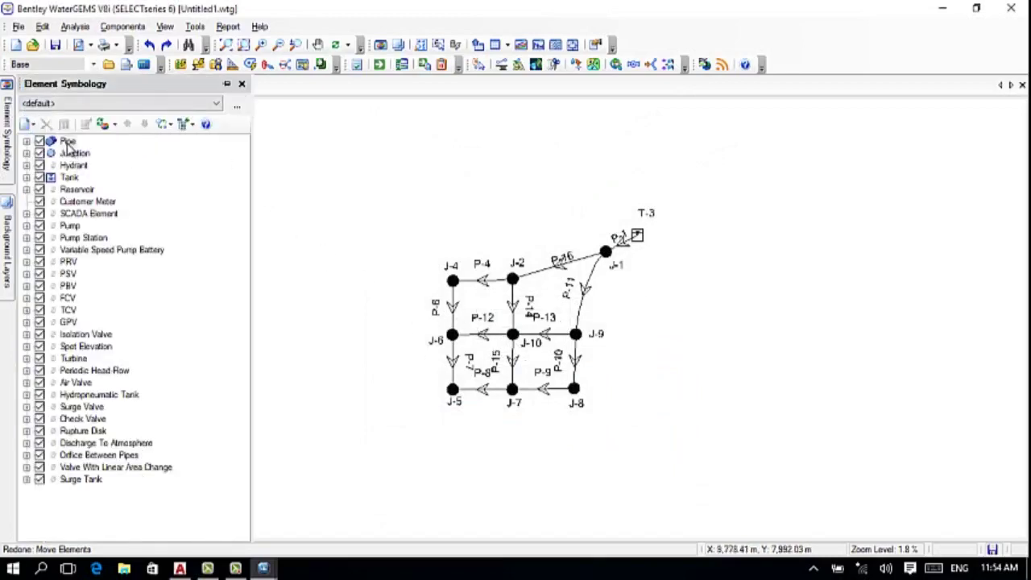
left_click(27, 142)
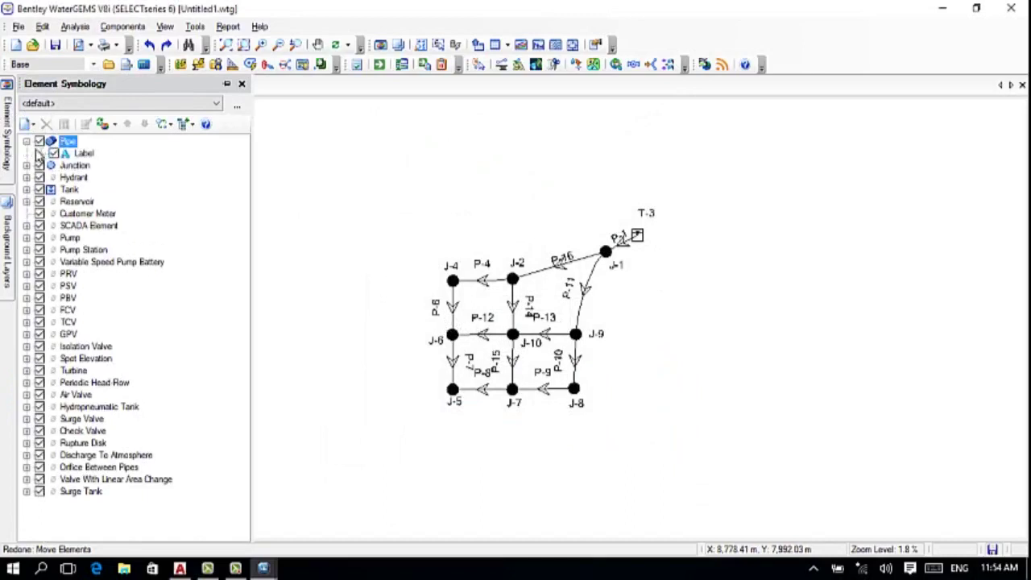
left_click(53, 153)
left_click(27, 165)
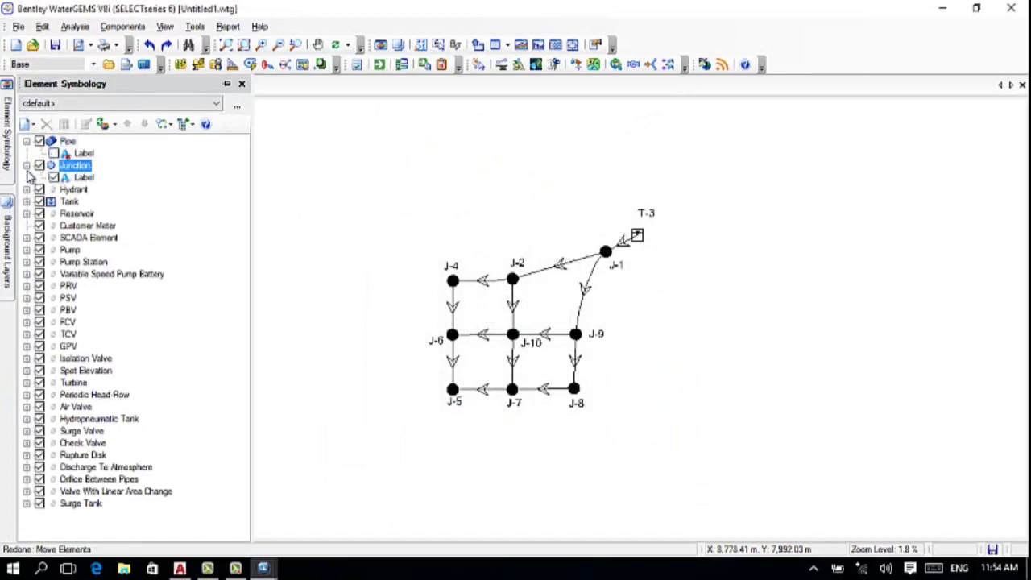
left_click(53, 177)
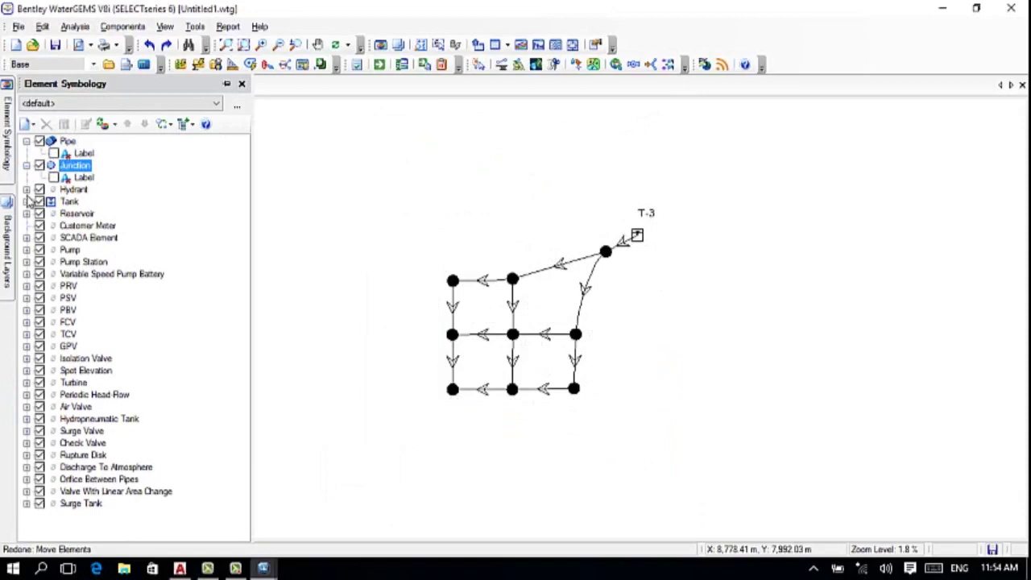
left_click(27, 201)
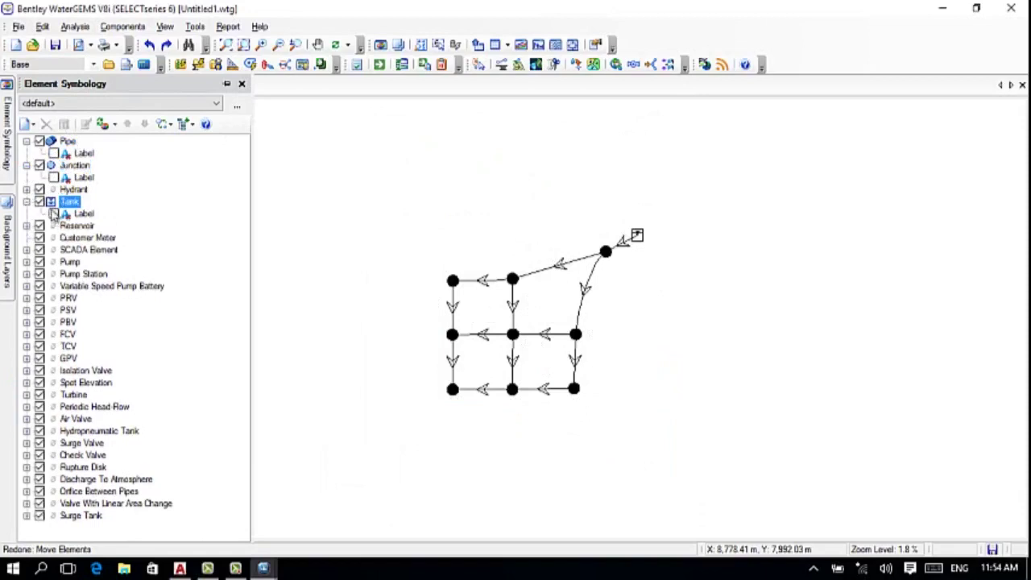
left_click(26, 201)
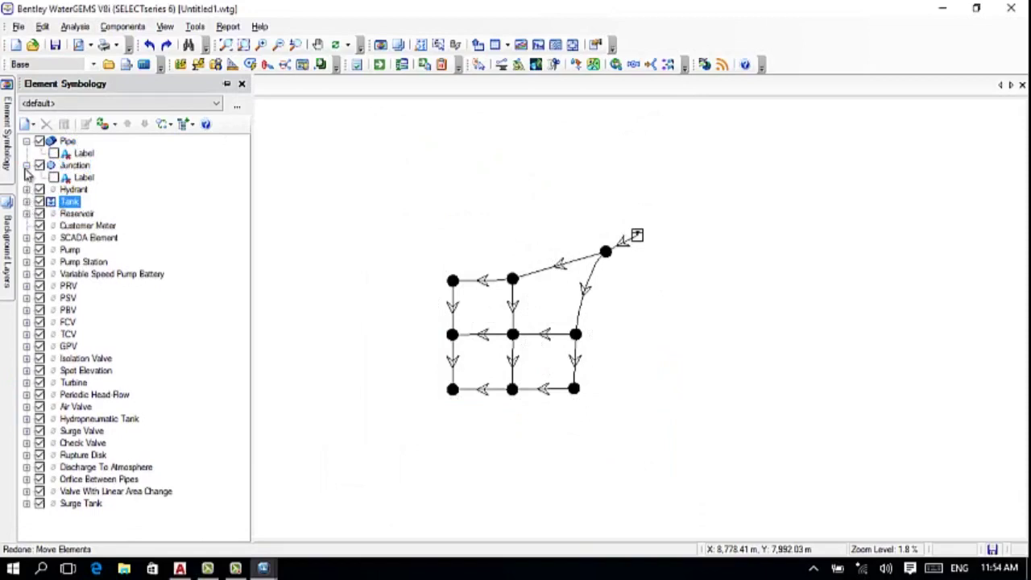
left_click(27, 166)
left_click(27, 141)
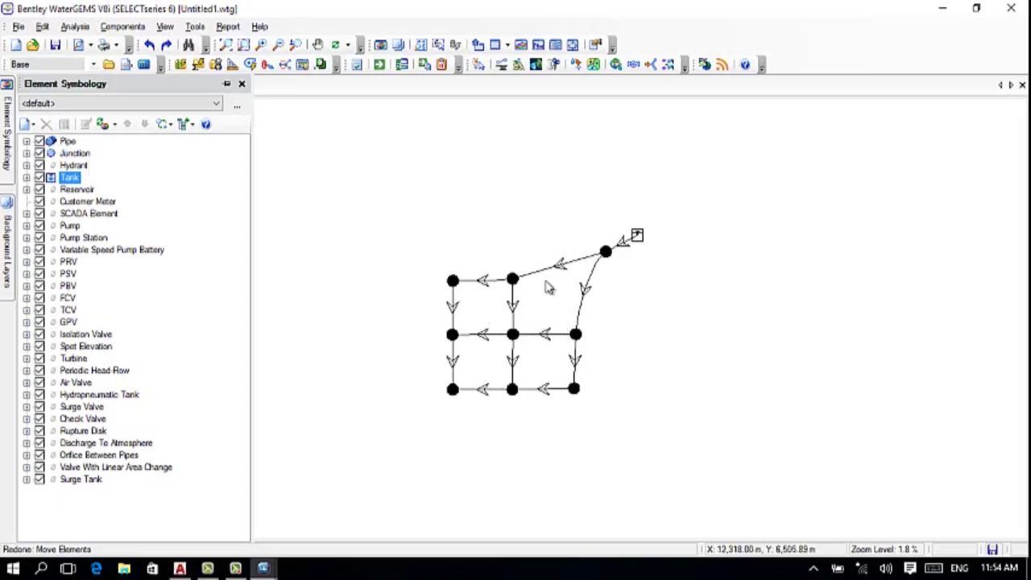
- Start a new pipe annotation for all elements and choose Diameter as its field
right_click(77, 145)
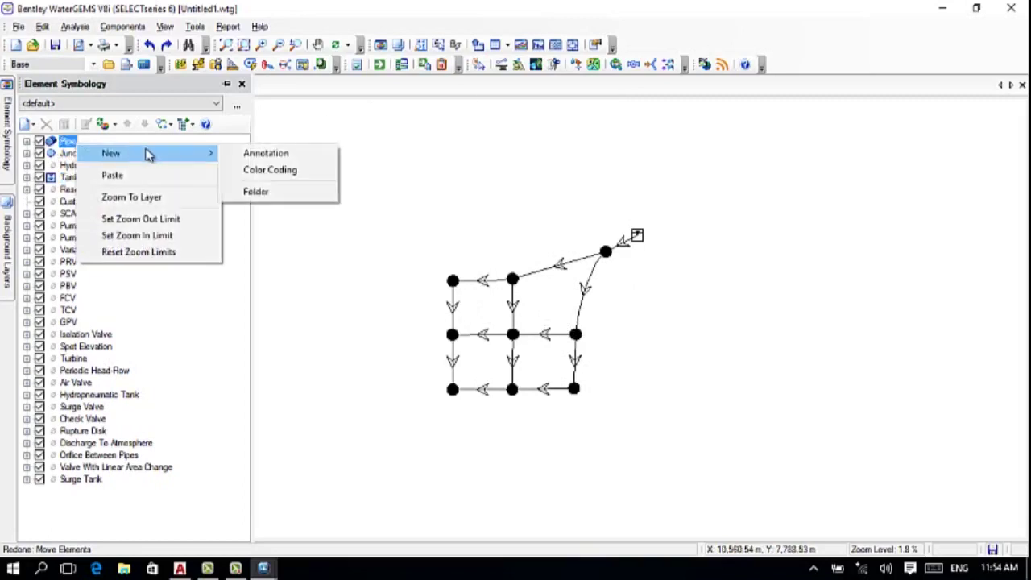
left_click(249, 154)
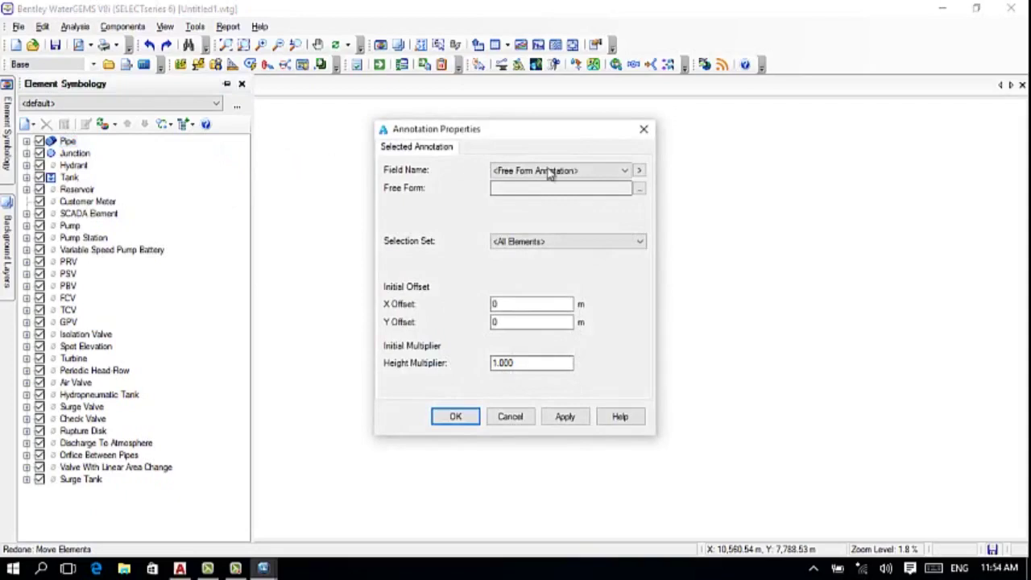
left_click(624, 173)
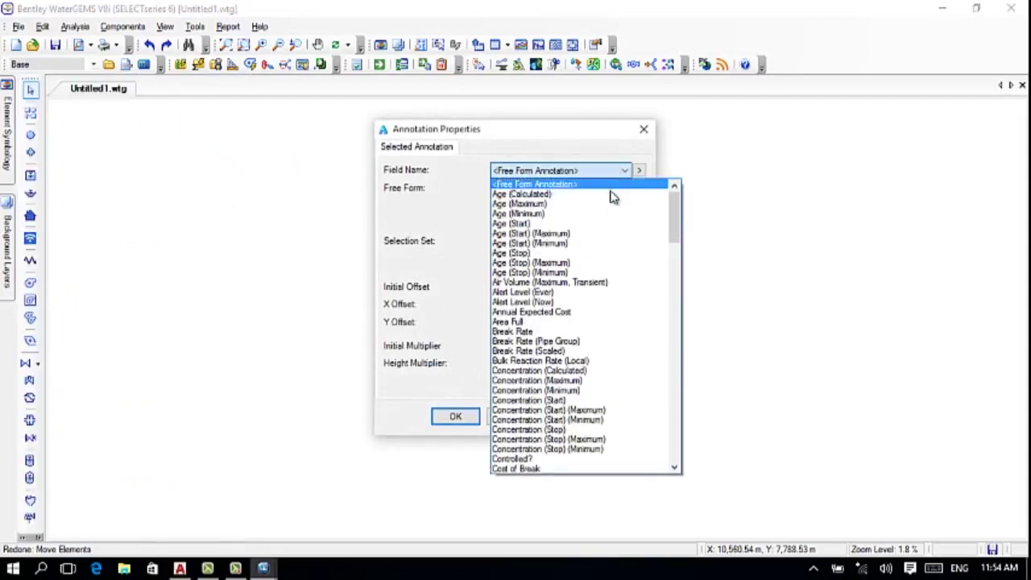
scroll(596, 227, "down", 7)
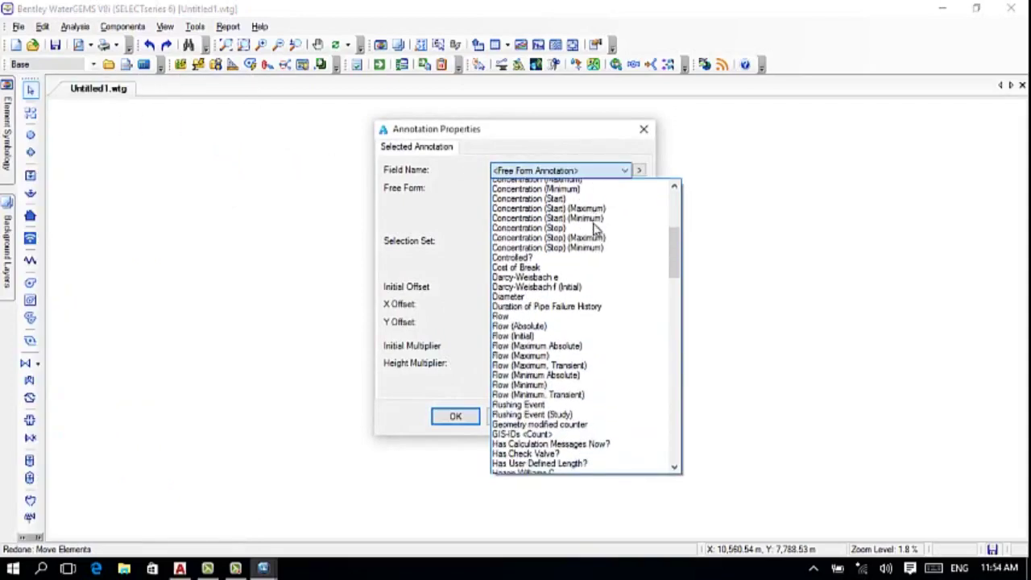
scroll(595, 229, "down", 2)
left_click(529, 232)
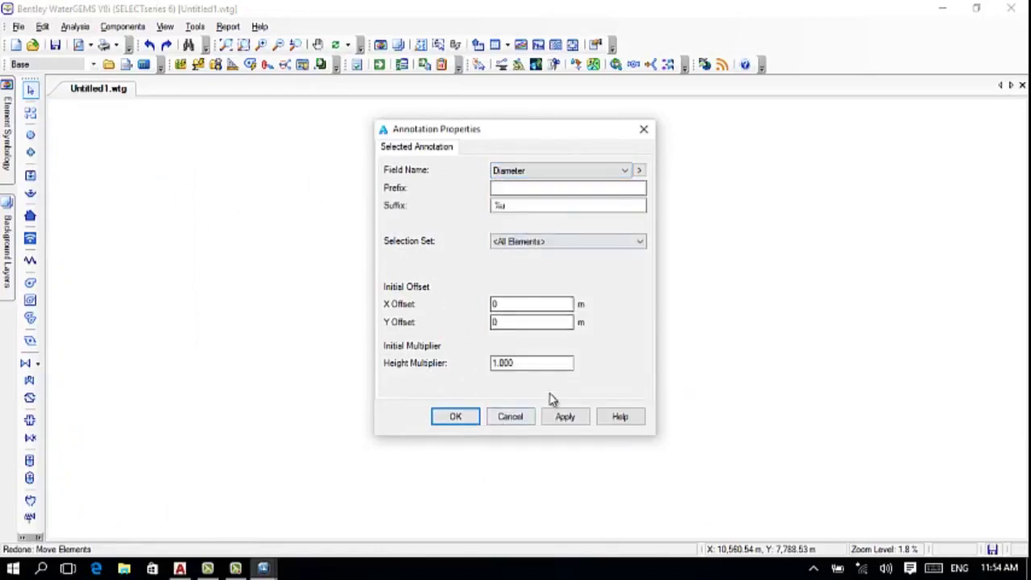
- Set the diameter annotation's Y offset to -2 m, apply it, and reposition the annotation window to check the pipe labels
double_click(506, 321)
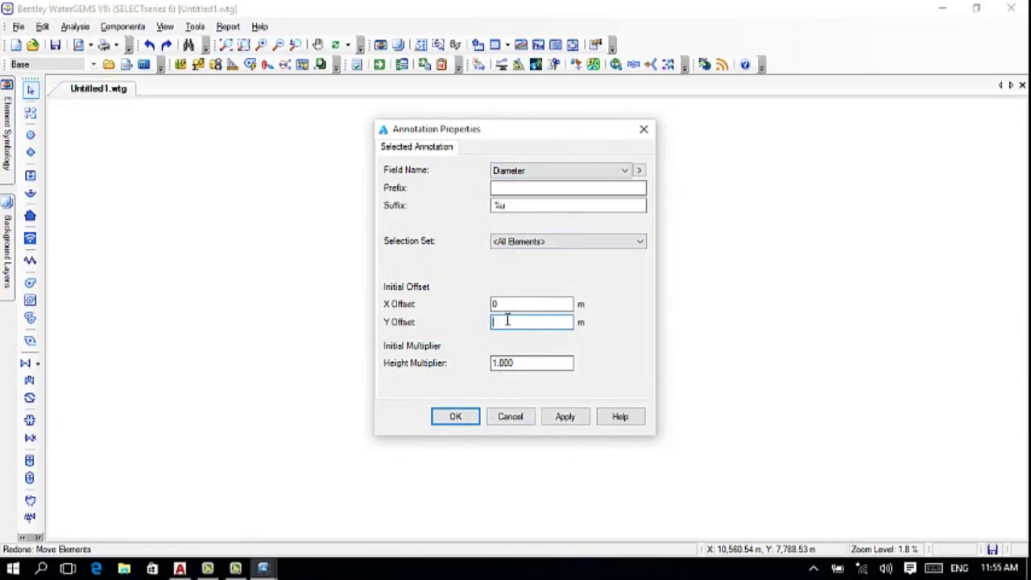
left_click(566, 419)
mouse_move(557, 131)
left_mouse_down()
mouse_move(341, 215)
mouse_move(340, 191)
left_mouse_up()
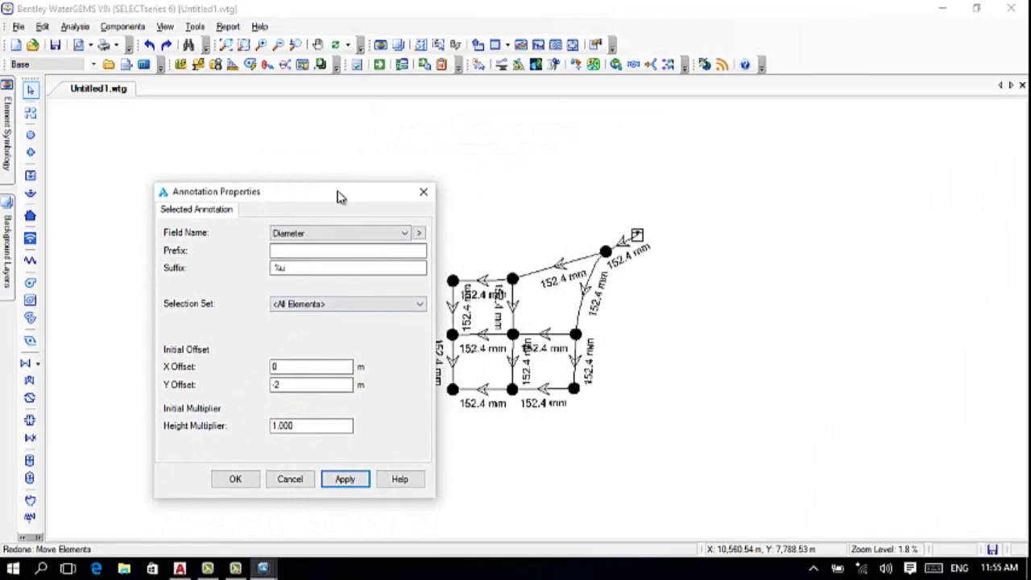
left_click_drag(334, 199, 445, 111)
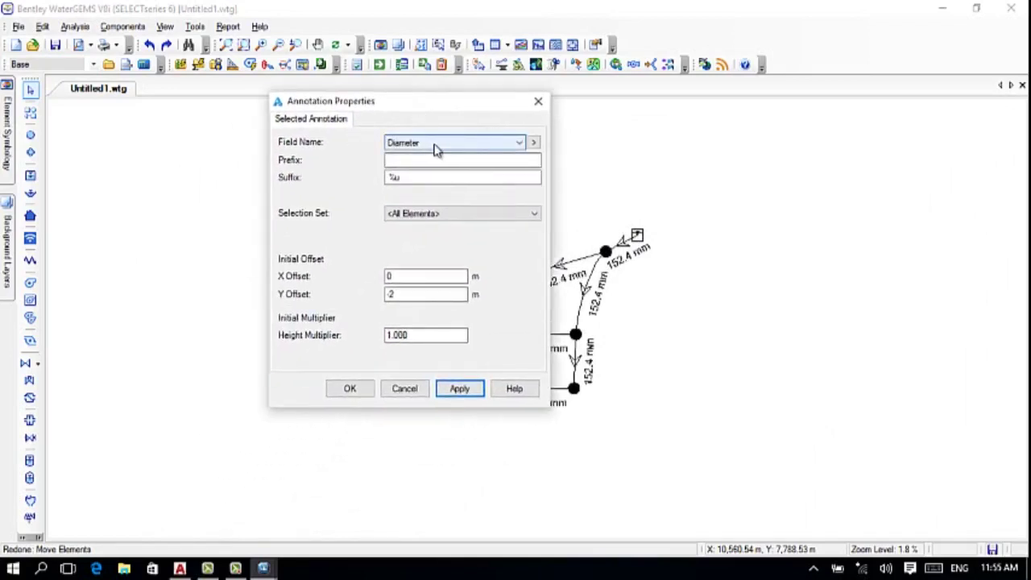
- Confirm the diameter annotation and start a new pipe annotation for all elements with Velocity as its field
left_click(351, 389)
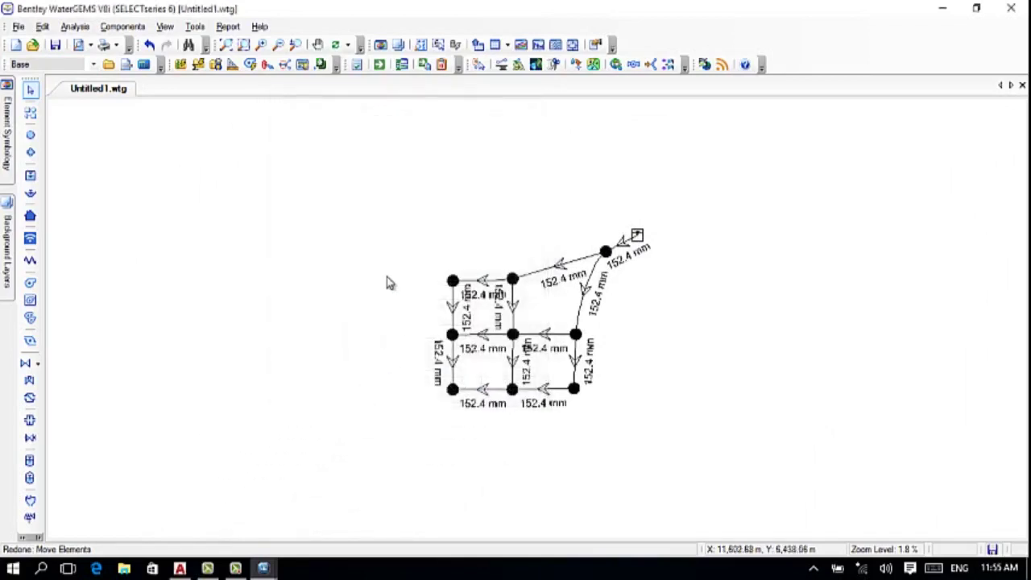
mouse_move(10, 108)
left_click(70, 142)
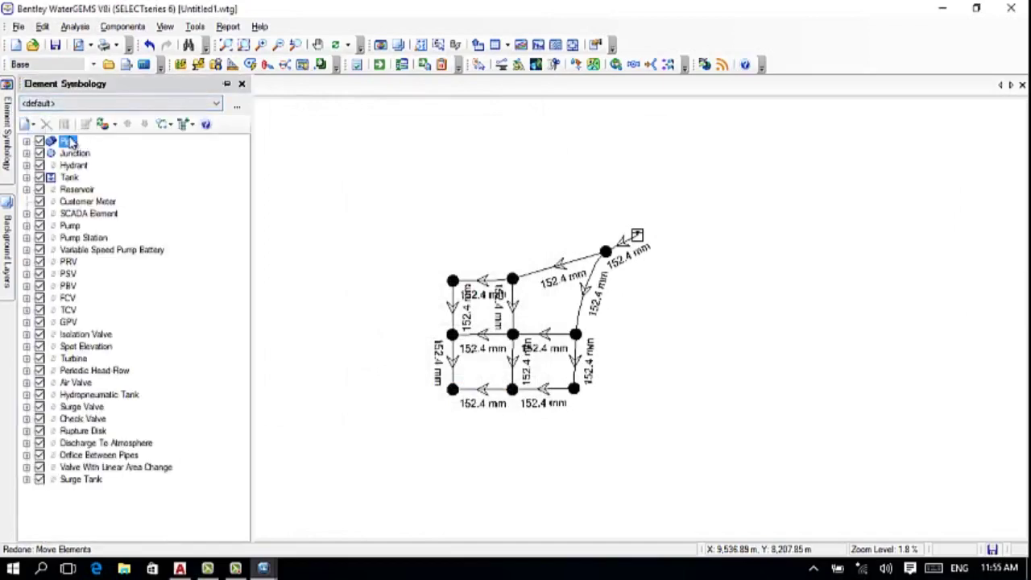
right_click(69, 143)
mouse_move(120, 156)
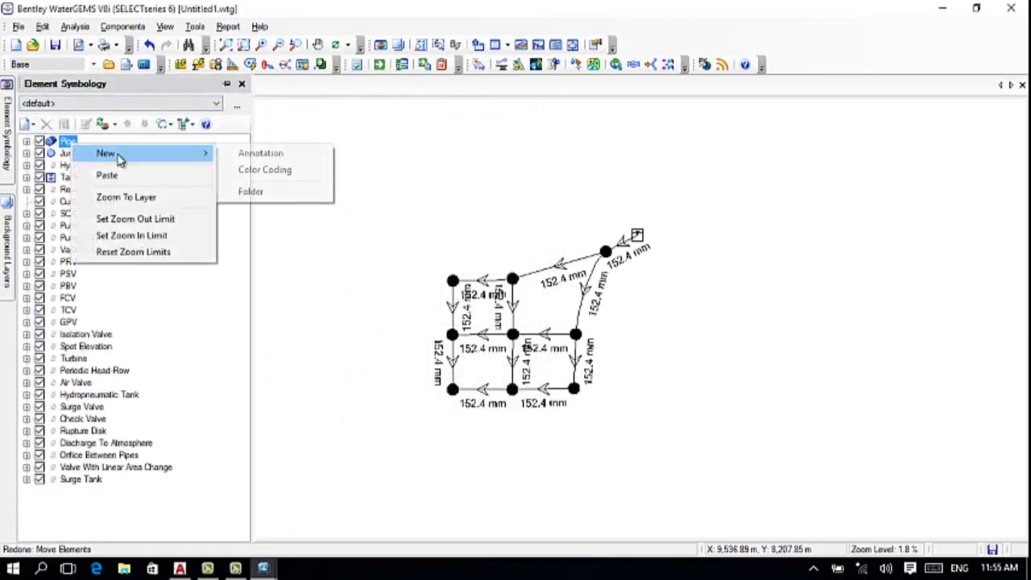
left_click(251, 155)
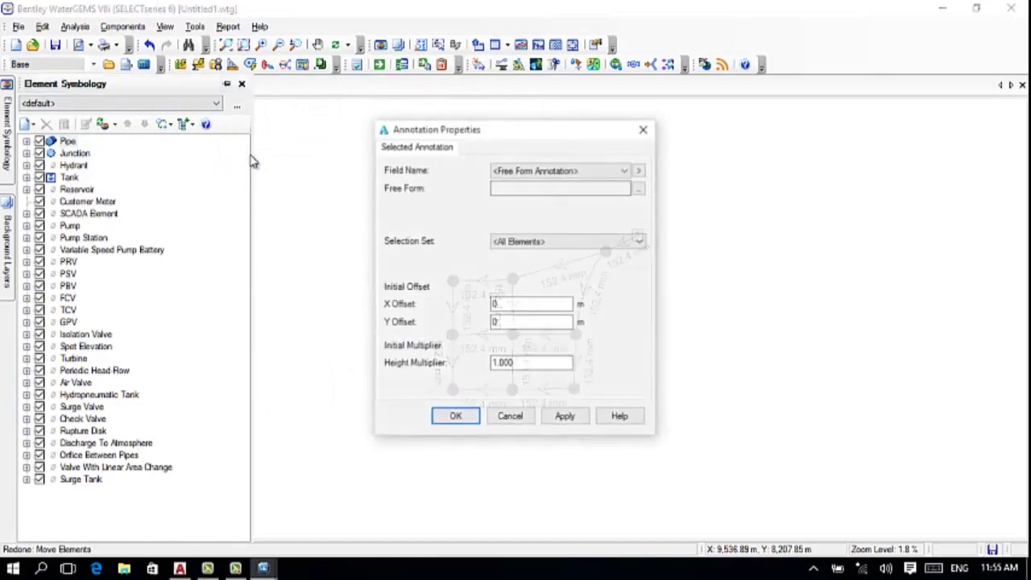
left_click(625, 171)
scroll(581, 257, "down", 6)
scroll(582, 258, "down", 14)
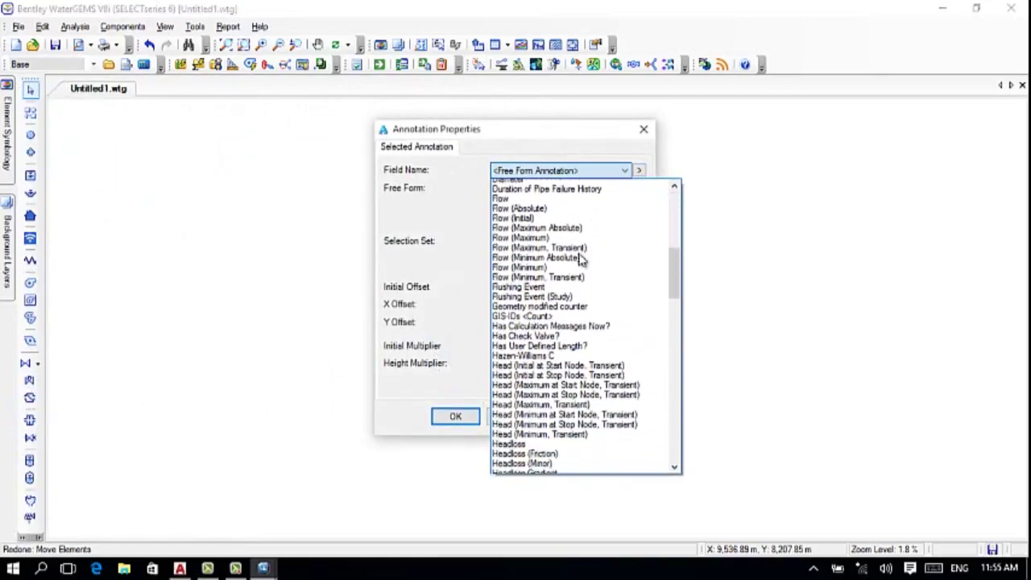
scroll(538, 306, "down", 8)
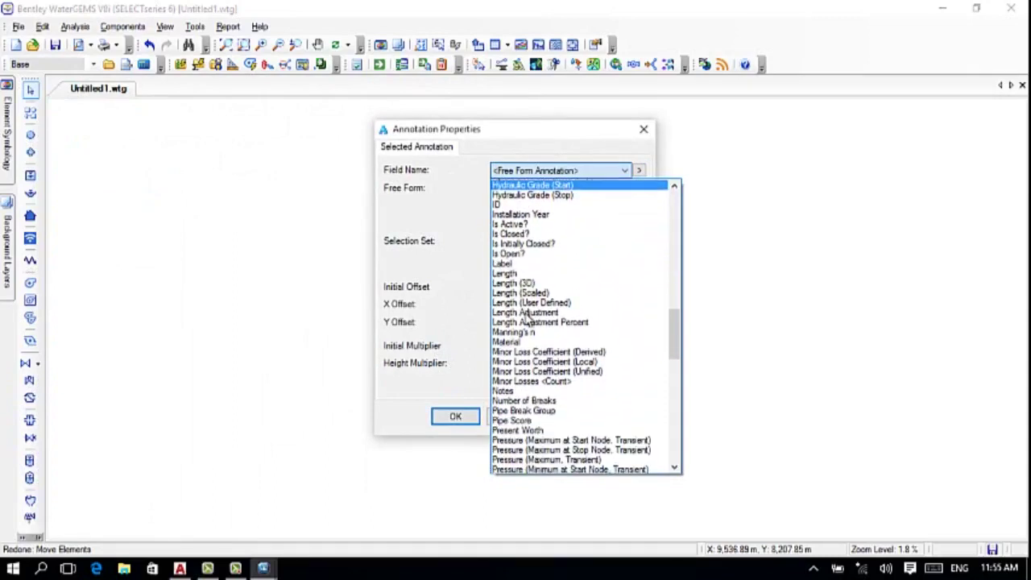
scroll(528, 318, "down", 15)
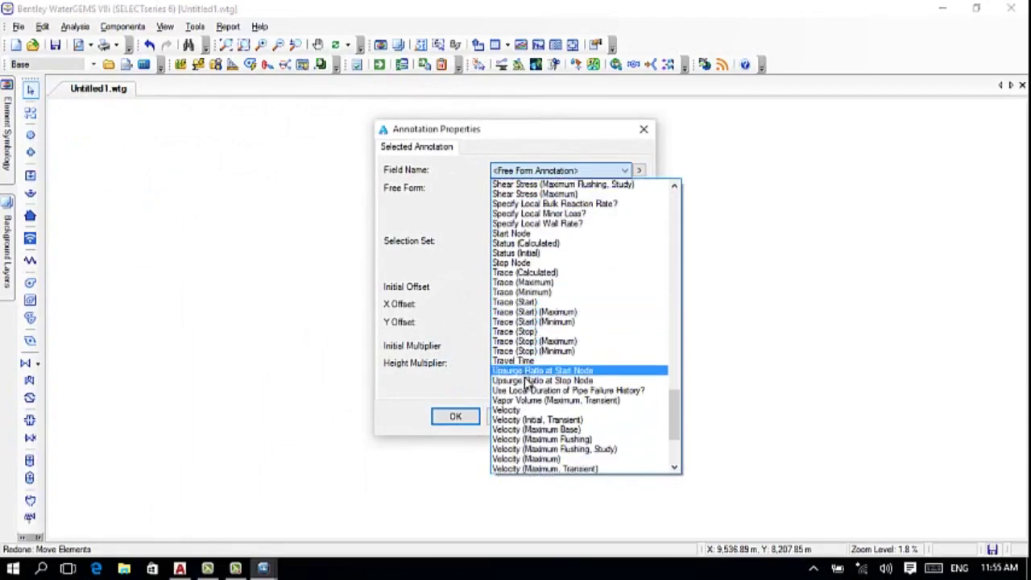
left_click(528, 410)
- Give the velocity annotation the prefix v=, apply it, and undo both the velocity and the diameter annotations
left_click(518, 190)
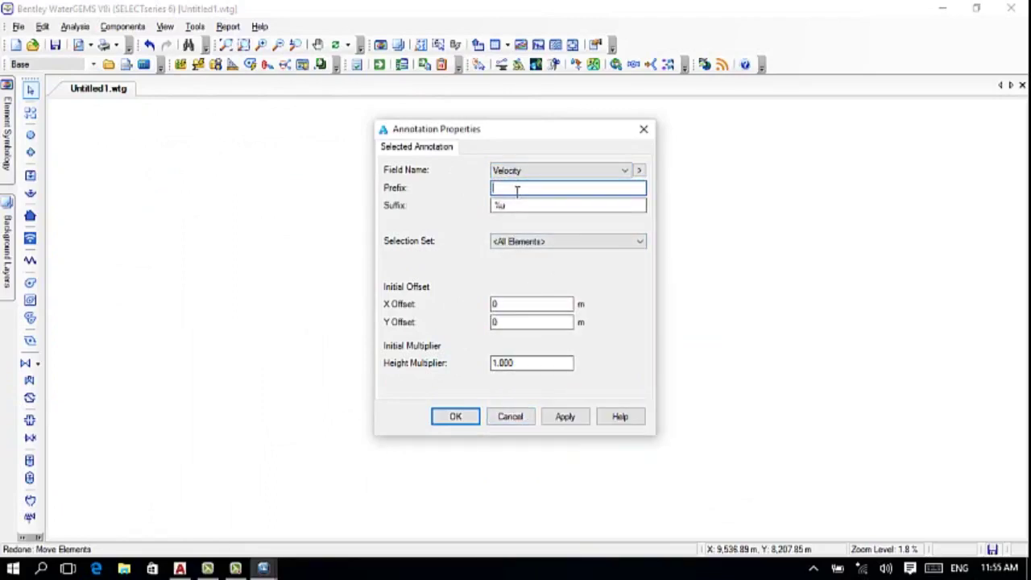
mouse_move(584, 142)
left_mouse_down()
mouse_move(601, 298)
mouse_move(623, 340)
mouse_move(605, 366)
mouse_move(585, 101)
left_mouse_up()
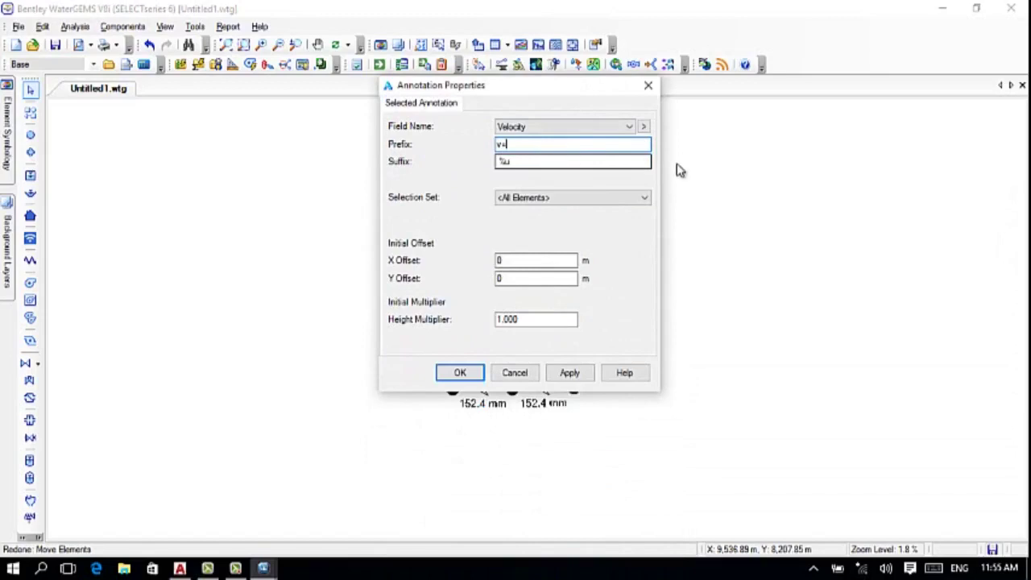
left_click(569, 374)
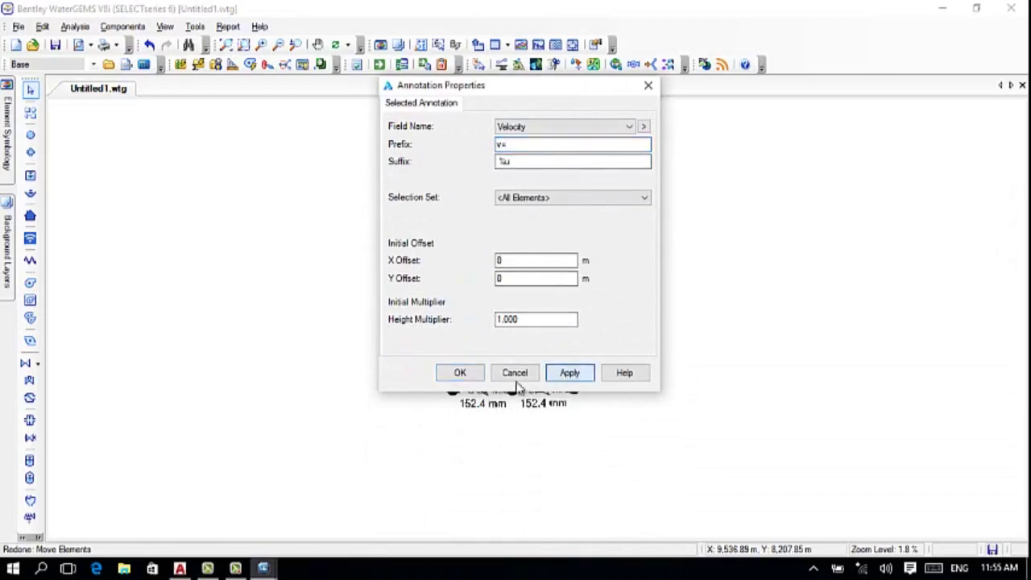
left_click(460, 375)
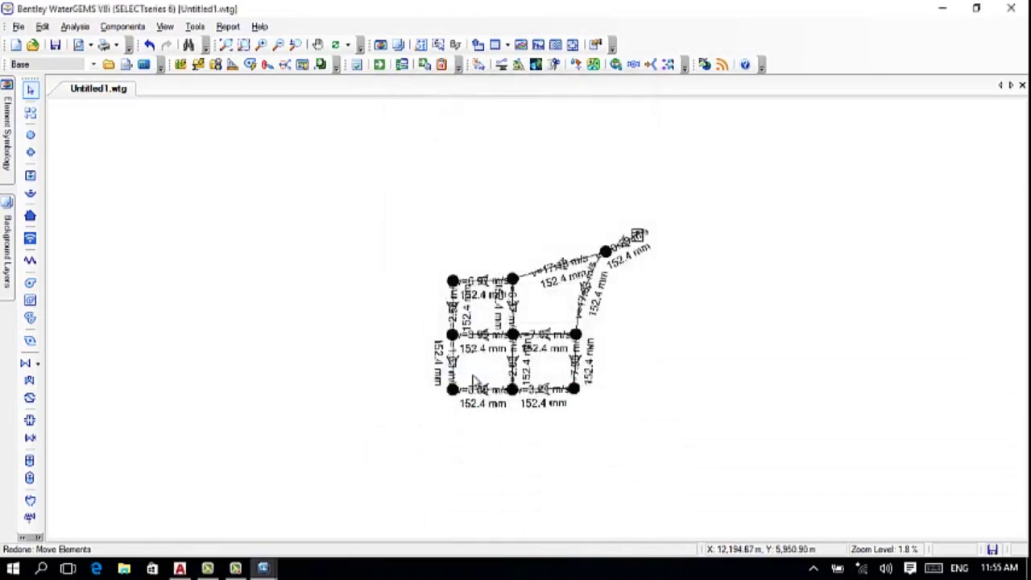
key("ctrl+z")
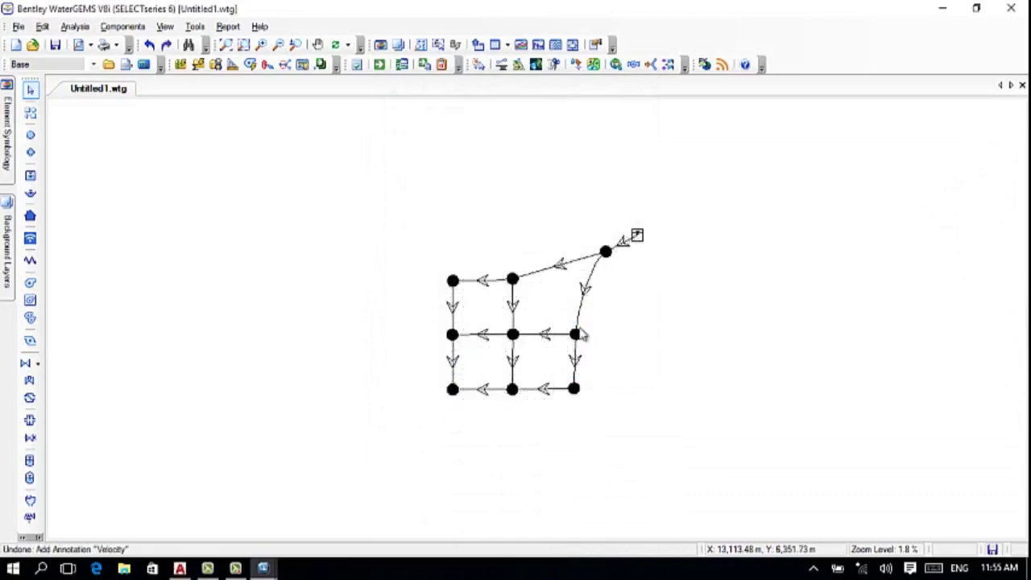
- Start a new pipe annotation for all elements and choose Diameter as its field
left_click(8, 119)
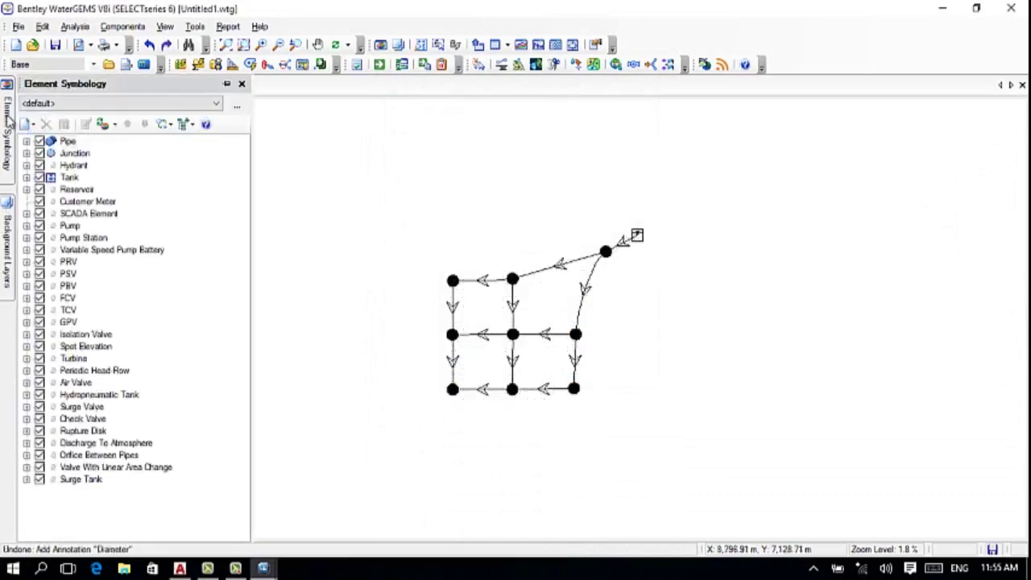
right_click(68, 144)
mouse_move(138, 154)
left_click(278, 152)
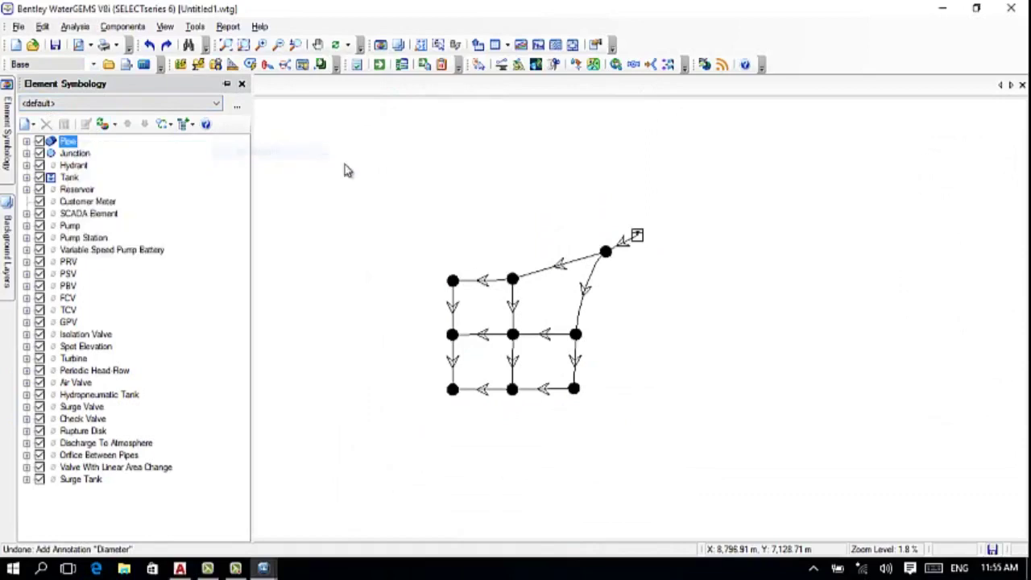
left_click(630, 170)
scroll(577, 245, "down", 8)
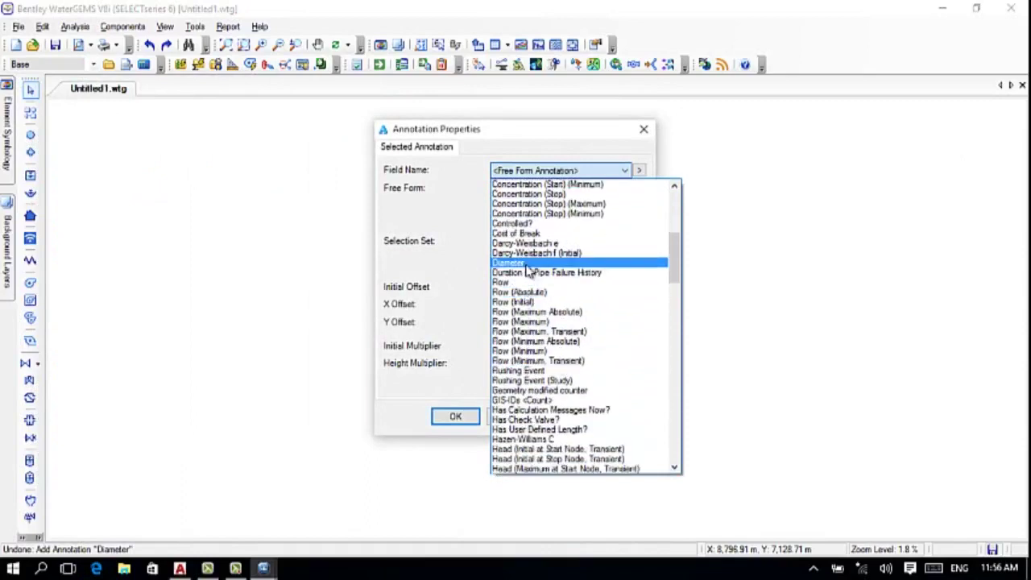
left_click(527, 266)
- Give the diameter annotation the prefix D= and a Y offset of -2 m, and confirm it
left_click(500, 187)
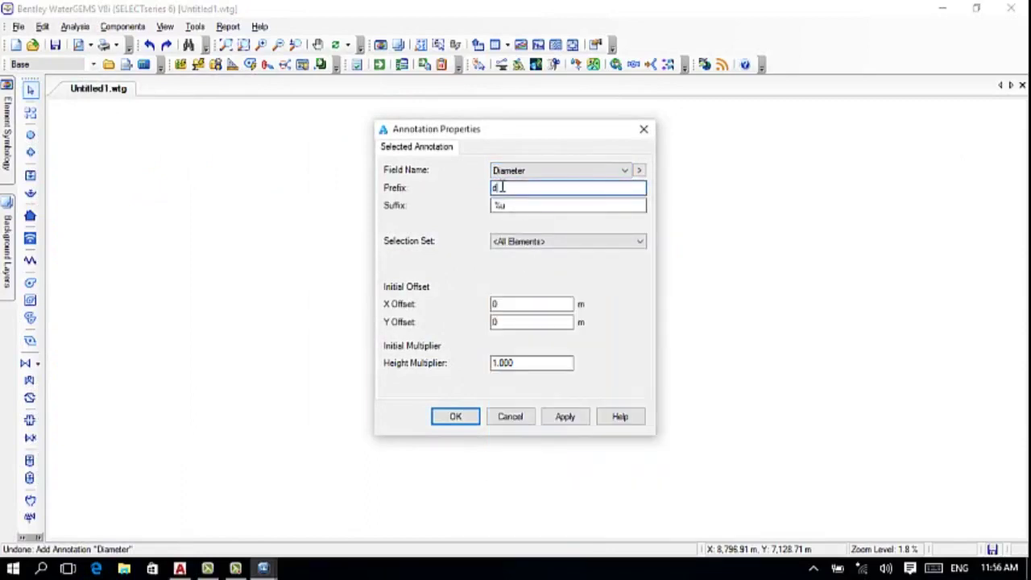
type("d=")
key("BackSpace")
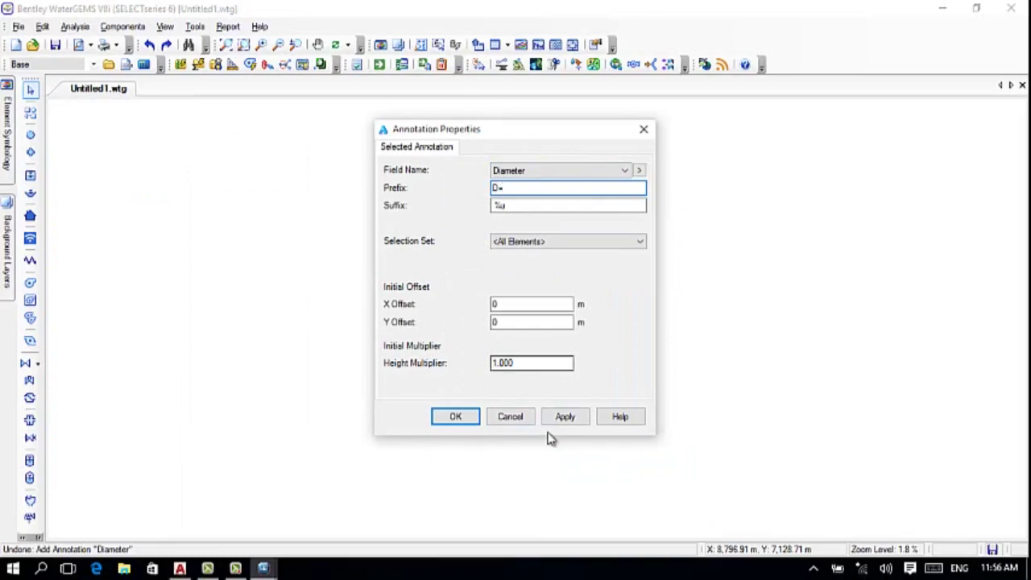
double_click(507, 323)
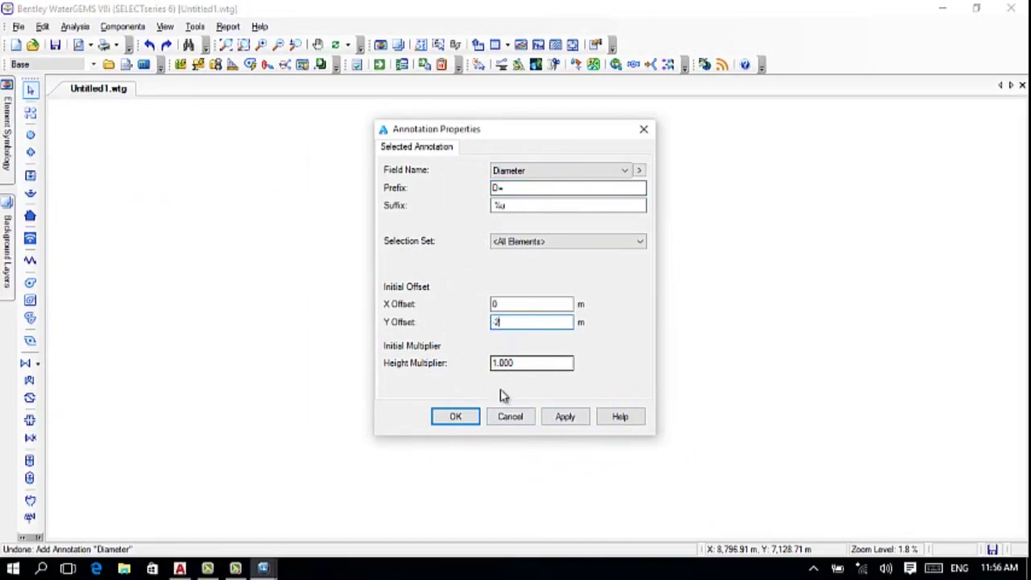
left_click(454, 422)
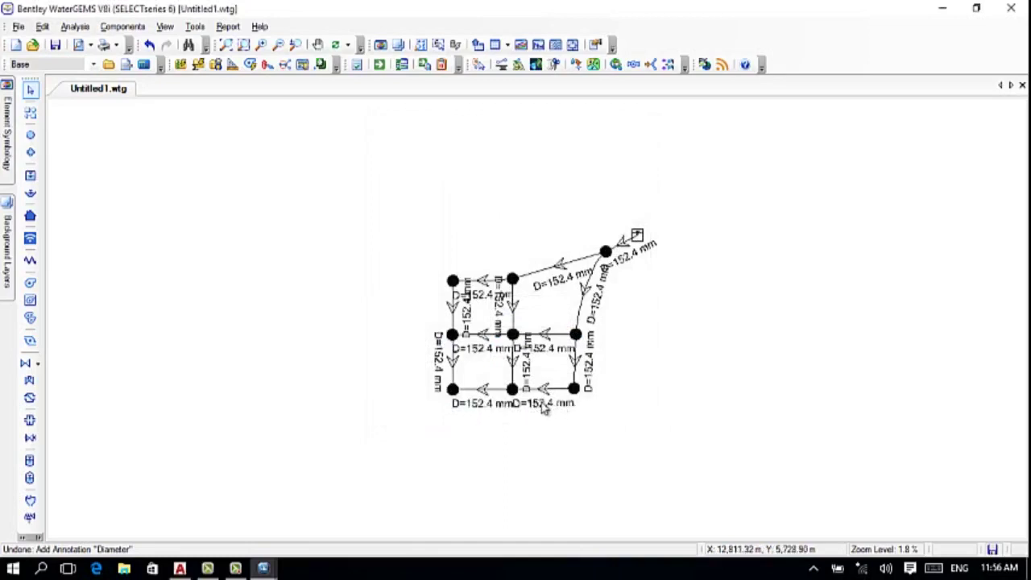
- Start another pipe annotation for all elements with Velocity as its field and V= as its prefix
scroll(546, 403, "up", 3)
left_click_drag(546, 401, 517, 490)
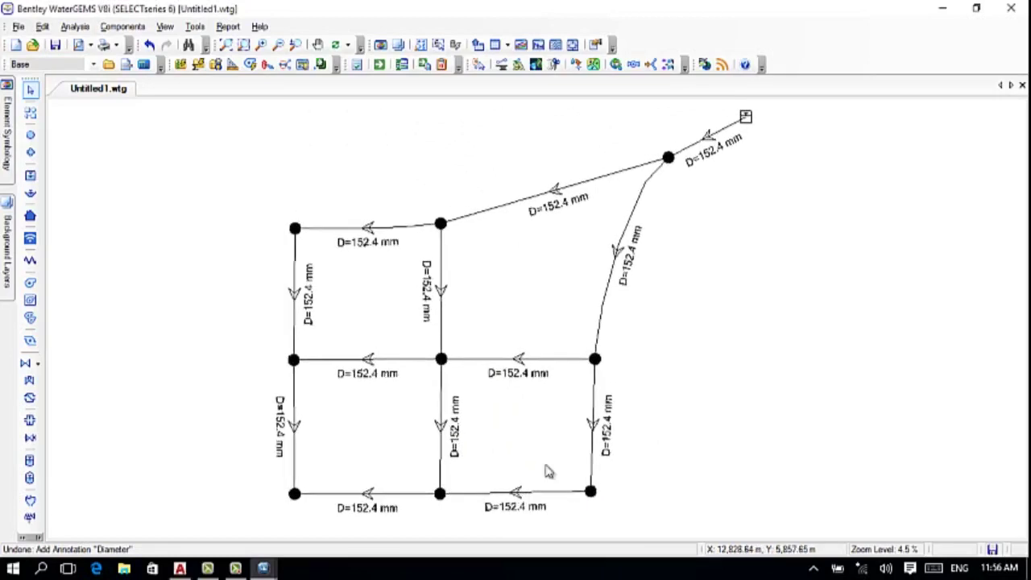
left_click(11, 121)
right_click(70, 142)
mouse_move(122, 155)
left_click(248, 152)
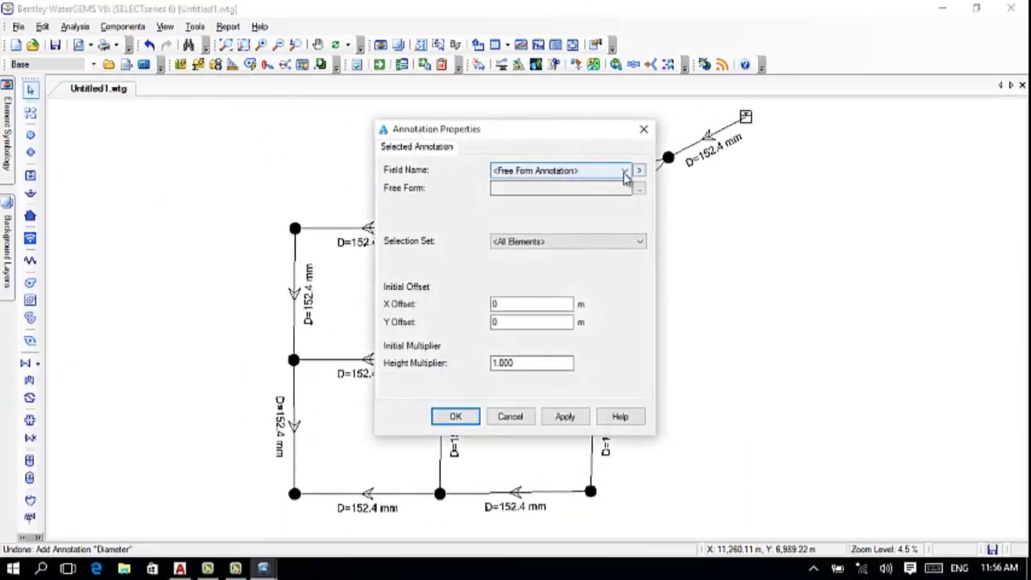
left_click(627, 176)
scroll(577, 276, "down", 3)
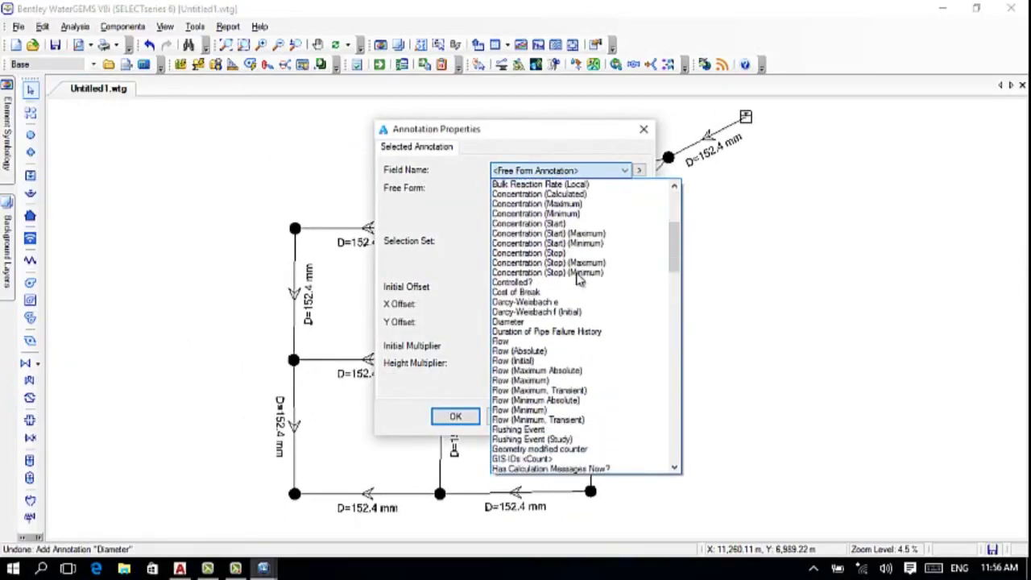
scroll(525, 322, "up", 6)
scroll(525, 322, "down", 15)
scroll(544, 424, "down", 10)
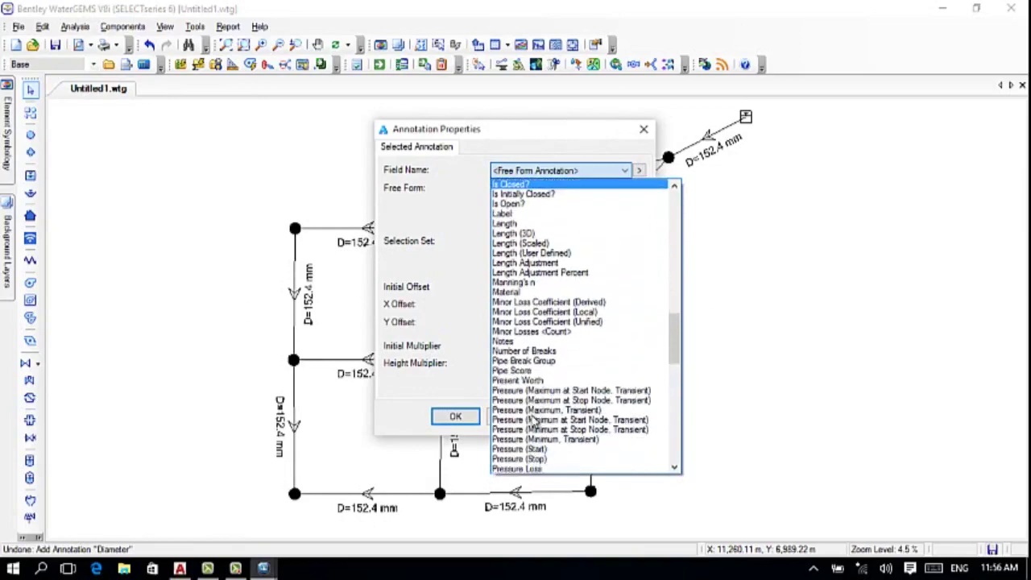
scroll(532, 387, "down", 7)
scroll(525, 360, "down", 7)
scroll(526, 357, "down", 2)
left_click(518, 298)
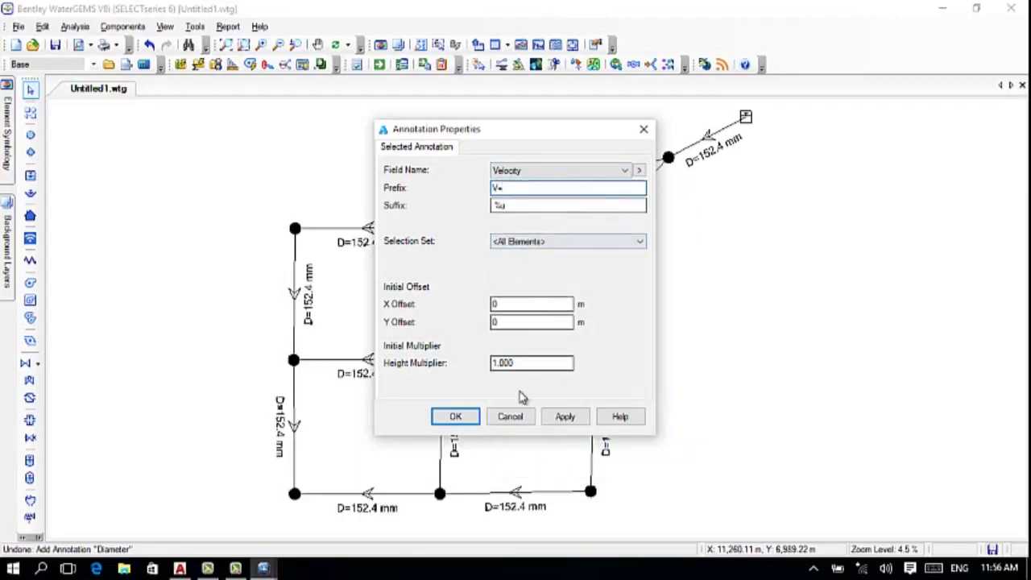
- Apply the velocity annotation, set its Y offset to 2 m, and confirm it
left_click(565, 416)
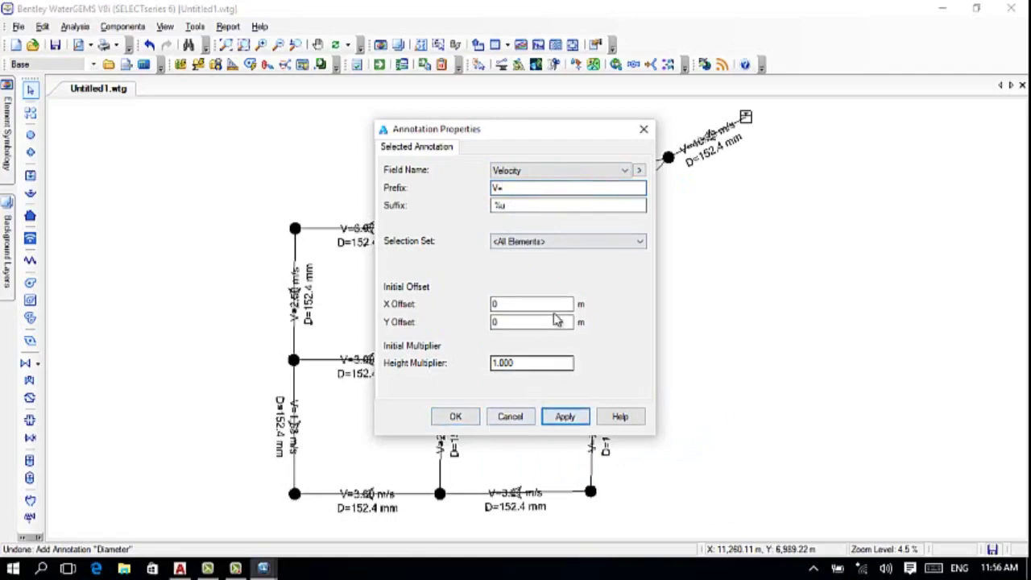
double_click(501, 321)
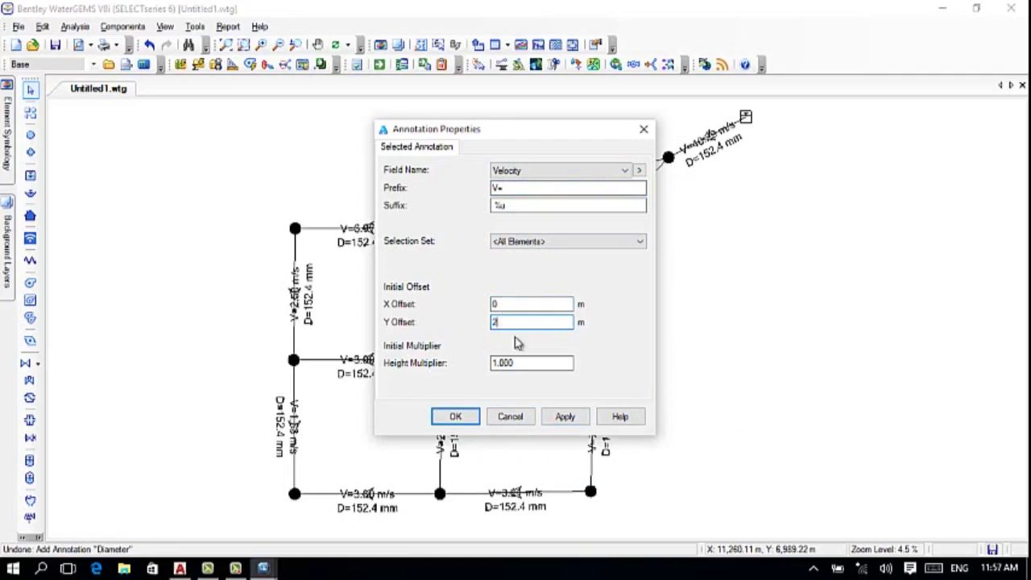
left_click(565, 416)
left_click(455, 417)
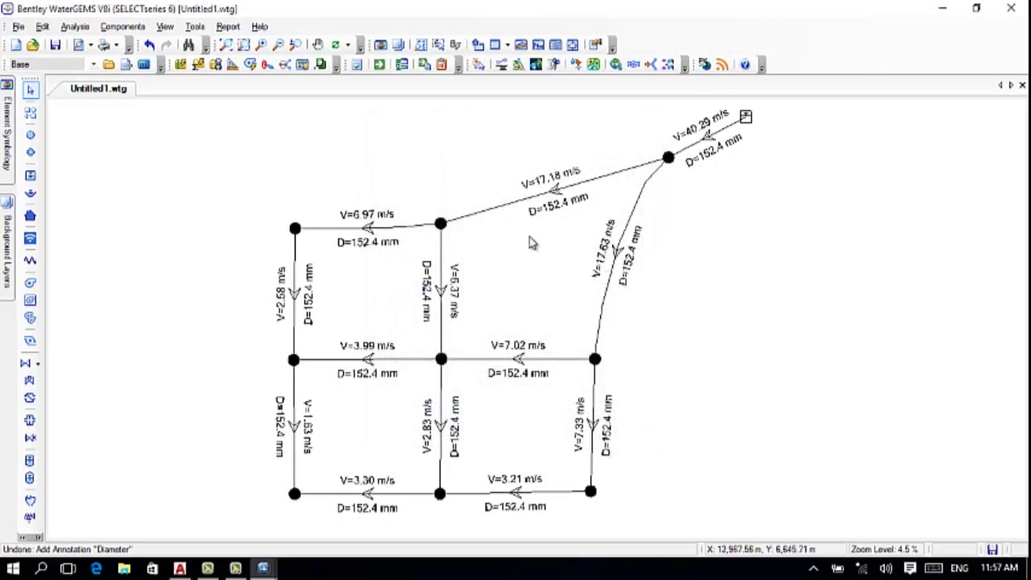
- Start a new junction annotation for all elements and choose Pressure as its field
mouse_move(524, 263)
left_mouse_down()
mouse_move(534, 247)
mouse_move(524, 269)
left_mouse_up()
left_click_drag(393, 287, 384, 267)
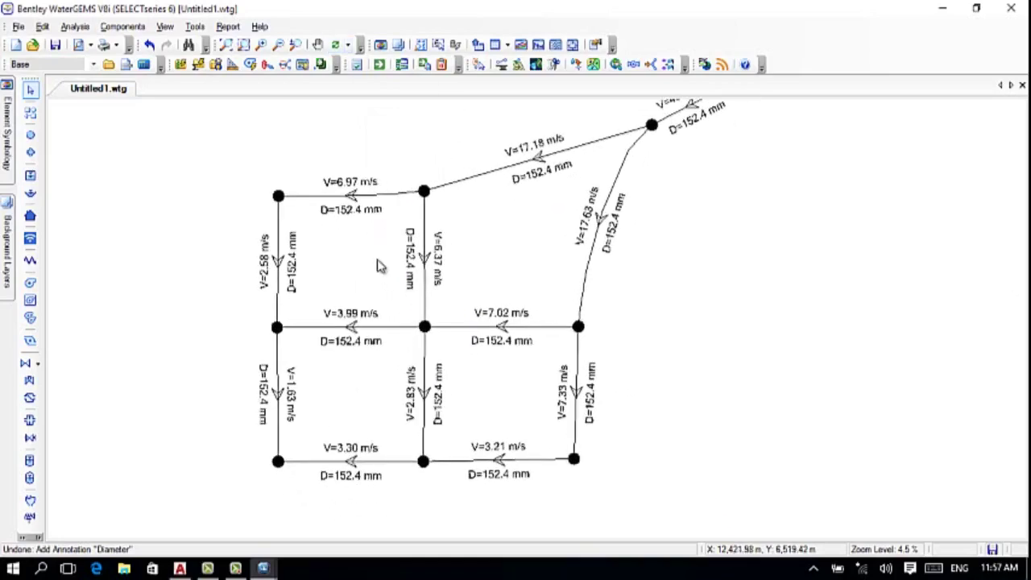
left_click(7, 121)
left_click(75, 153)
right_click(78, 157)
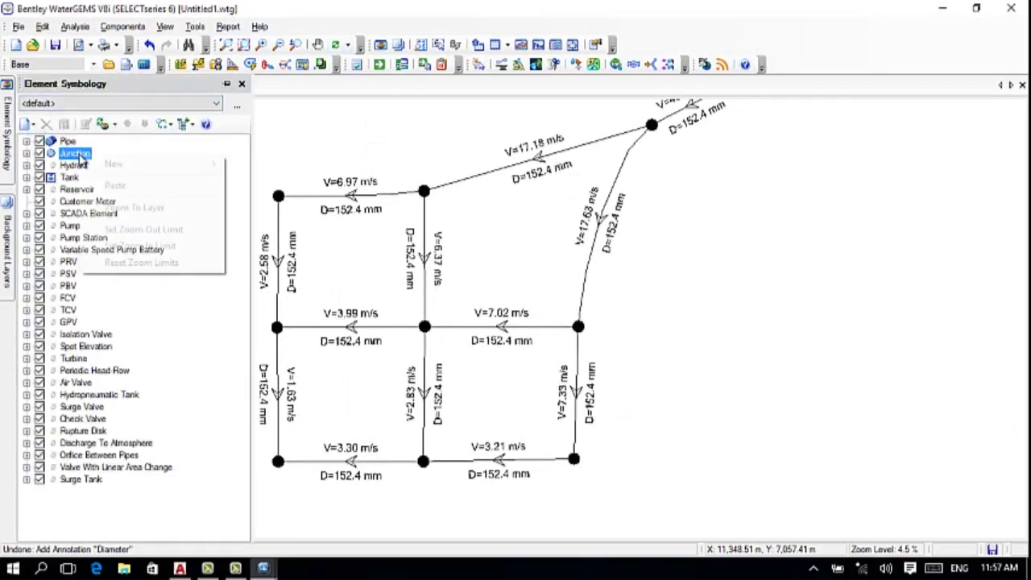
mouse_move(161, 166)
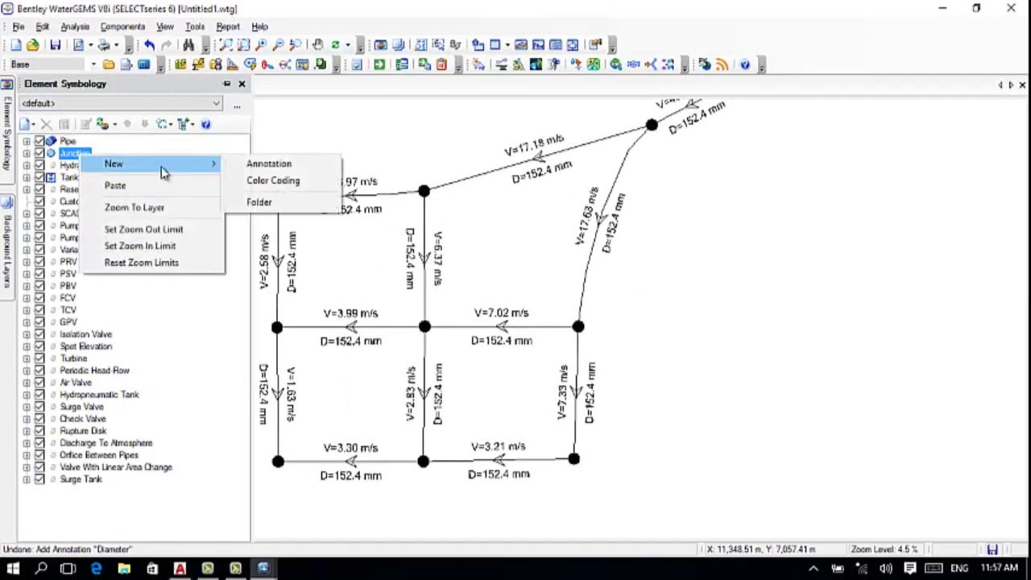
left_click(263, 170)
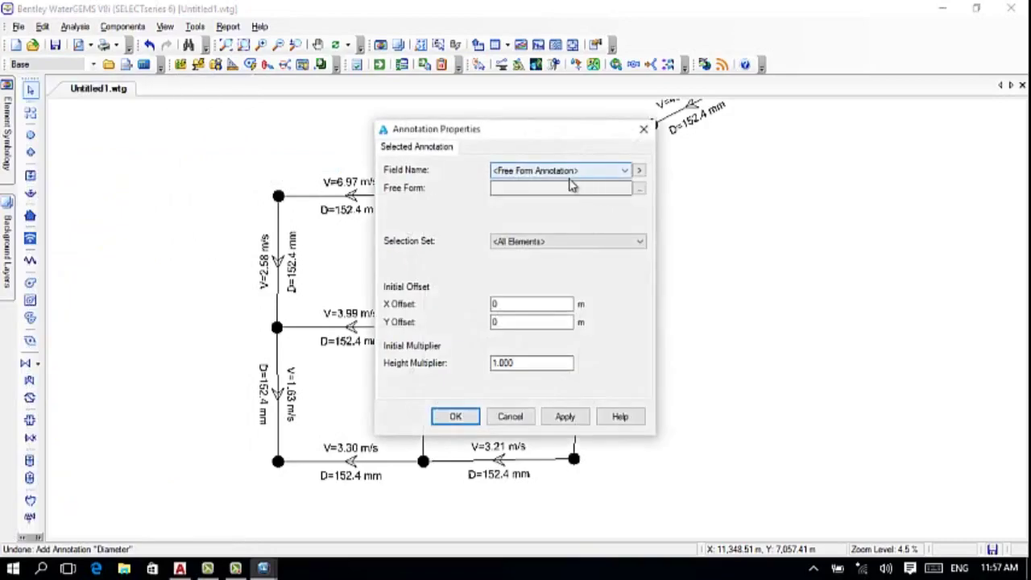
left_click(625, 171)
scroll(572, 353, "down", 12)
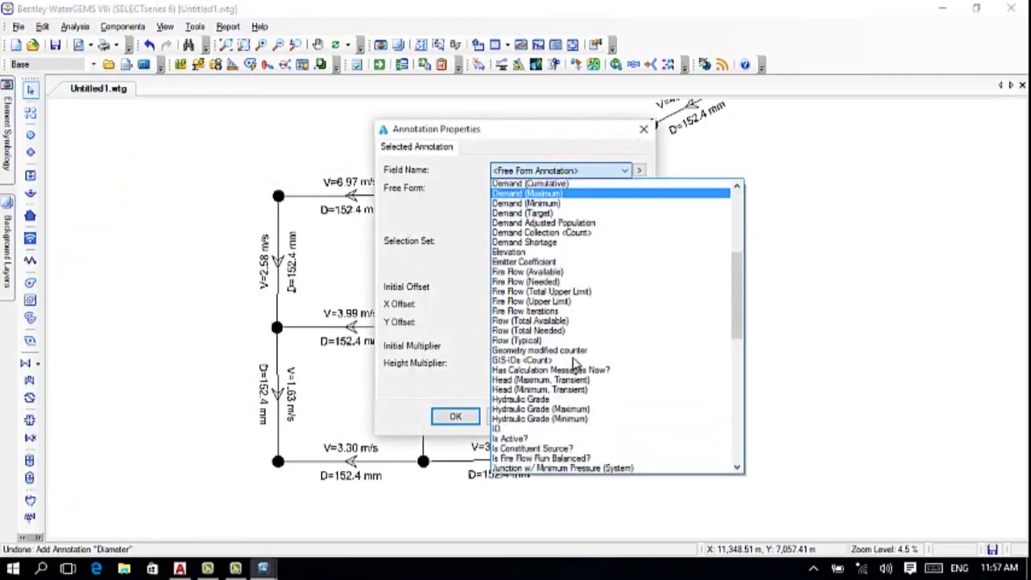
scroll(568, 348, "down", 4)
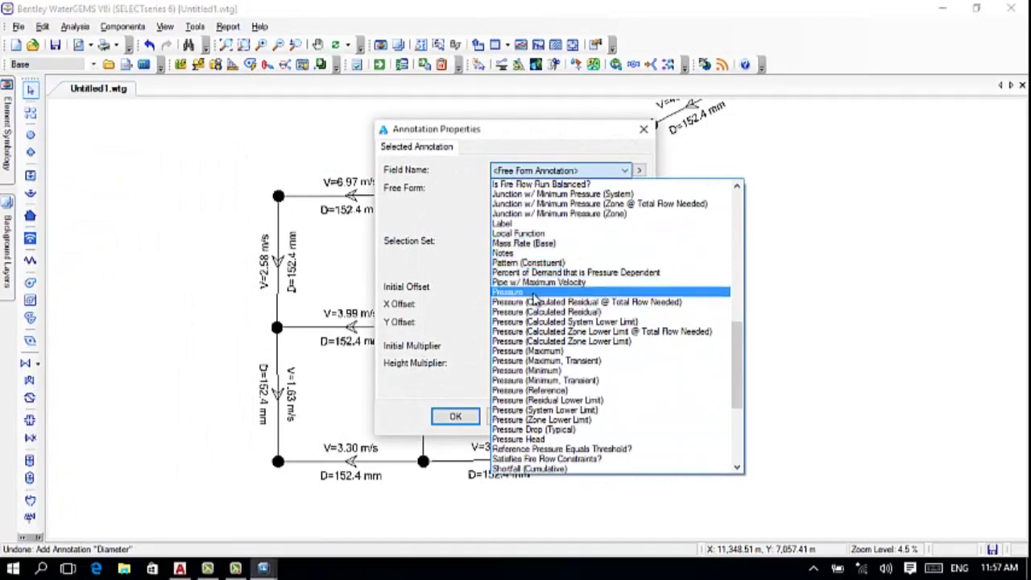
left_click(515, 292)
- Set the pressure annotation's offsets to X 1 m and Y 2 m, give it the prefix P=, and apply it
double_click(507, 321)
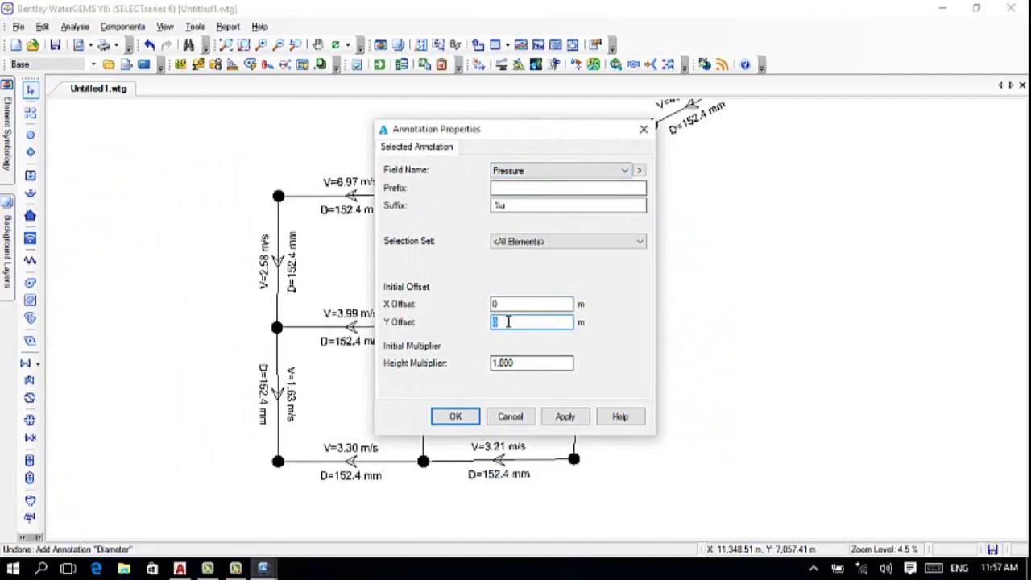
double_click(508, 305)
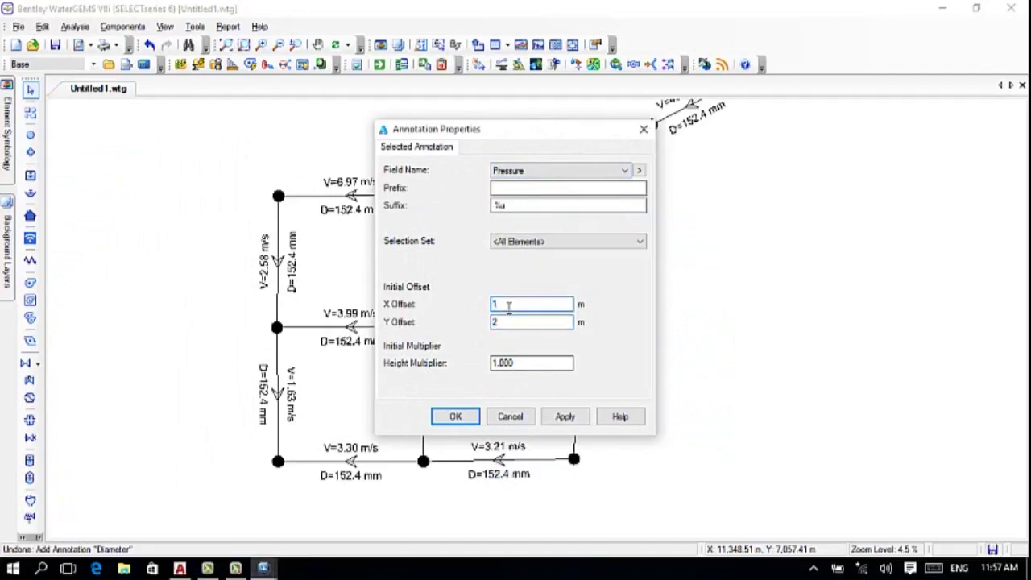
left_click(565, 417)
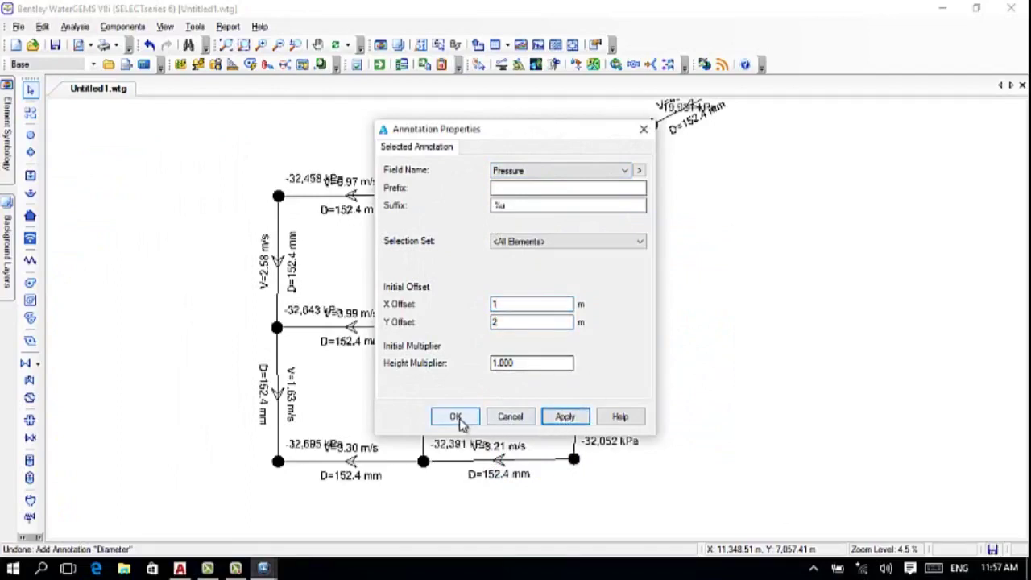
left_click(509, 187)
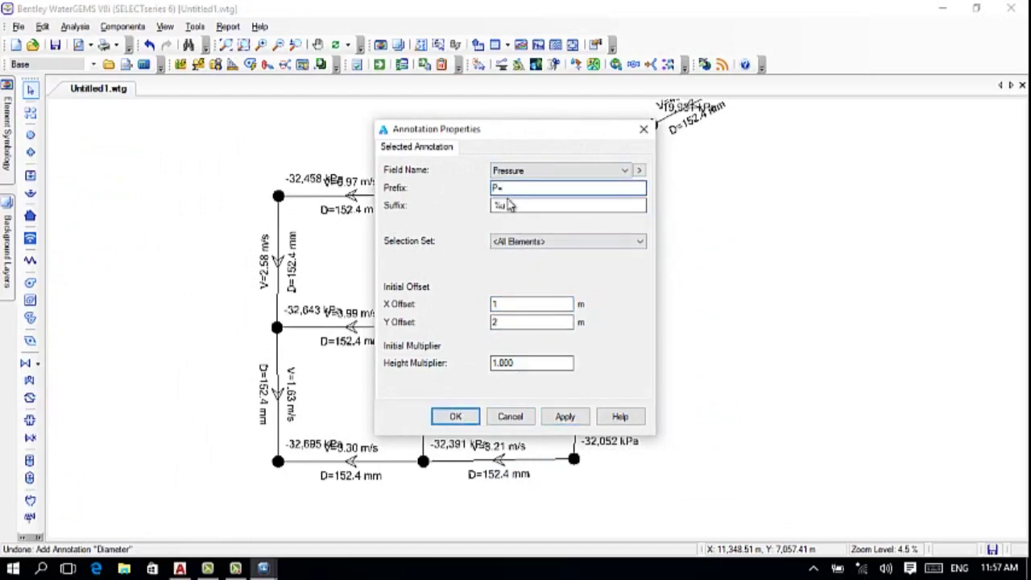
left_click(571, 417)
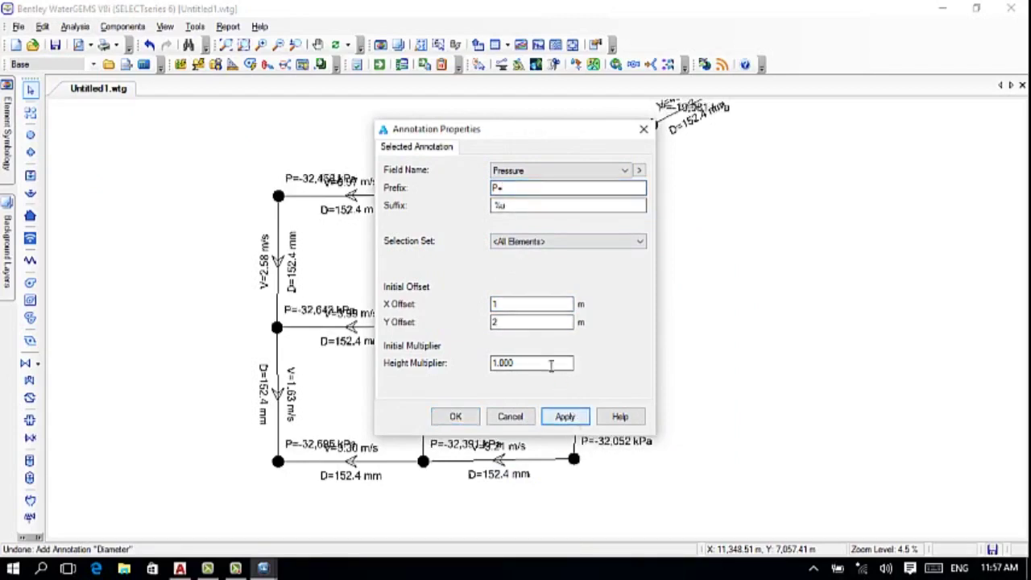
- Set the pressure annotation's X offset to 0 m, apply it, and confirm the annotation
double_click(506, 304)
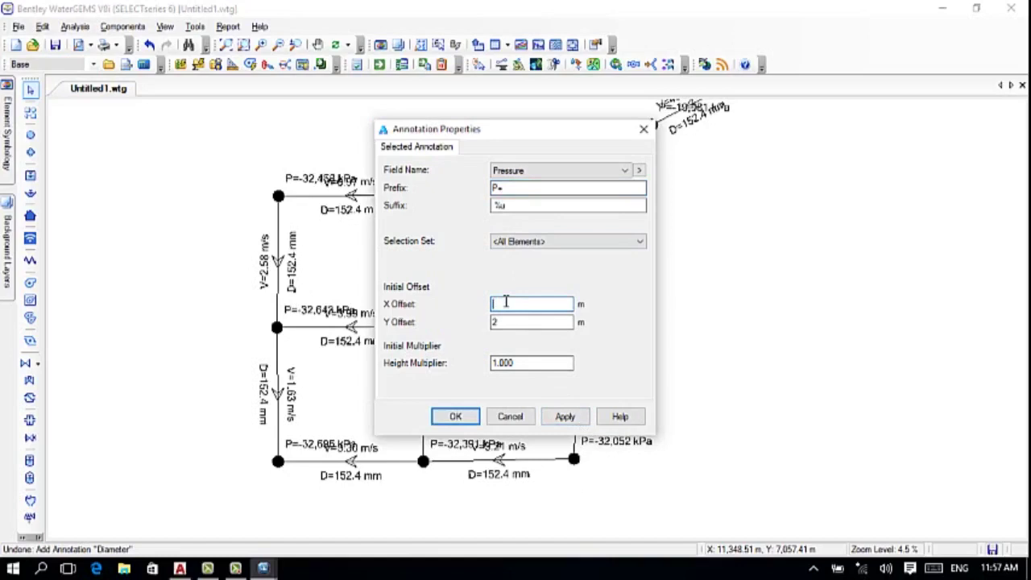
type("0")
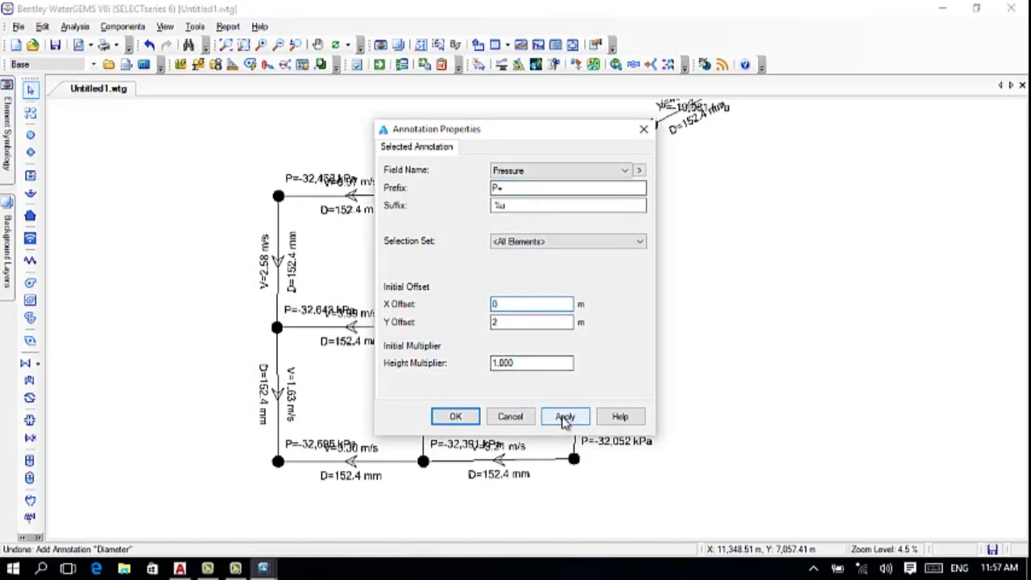
left_click(564, 418)
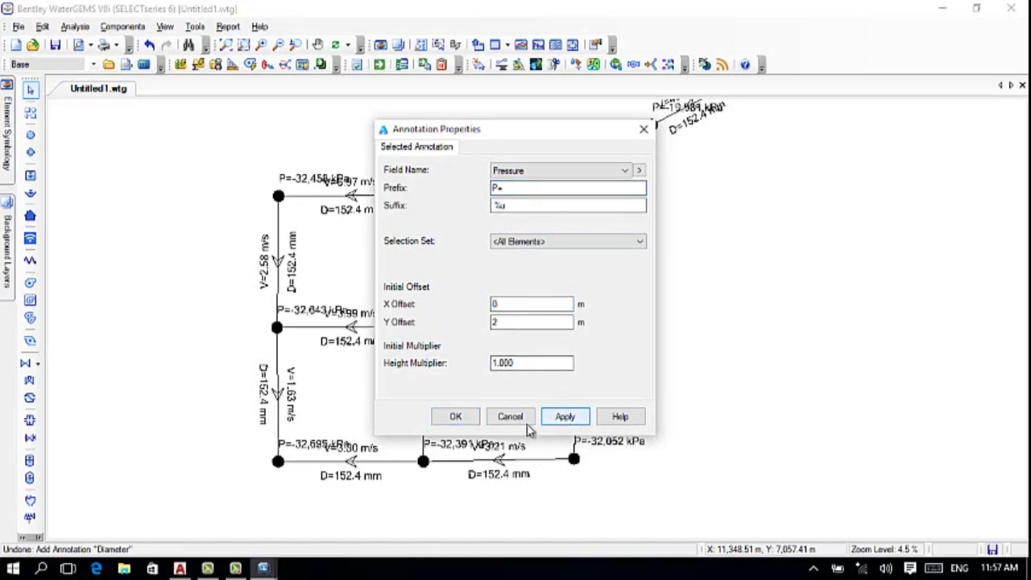
left_click(455, 416)
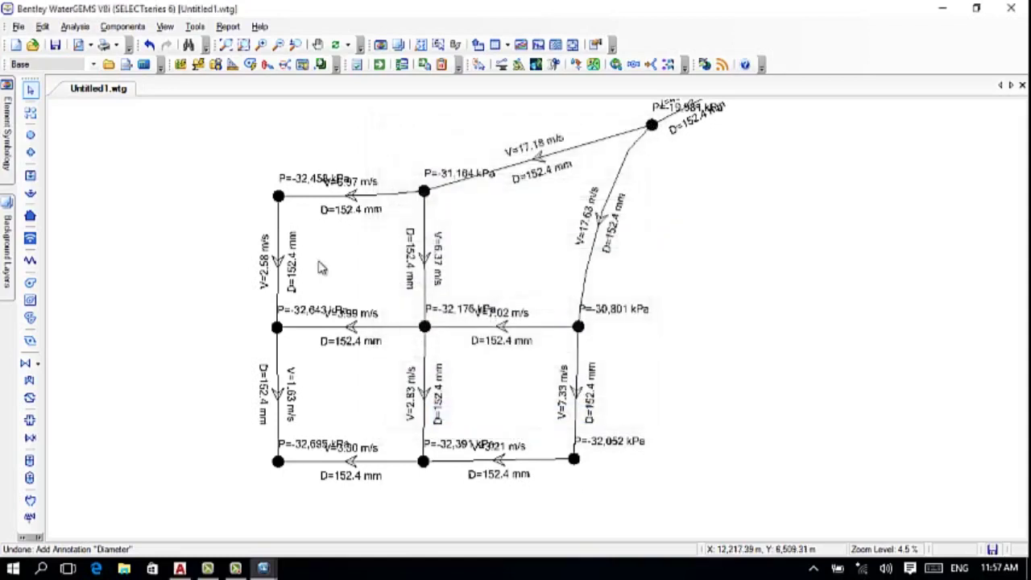
- Shift the pressure labels of the network's upper-left junction and the upper junction beside it slightly to the left
left_click(283, 177)
left_click_drag(278, 177, 243, 179)
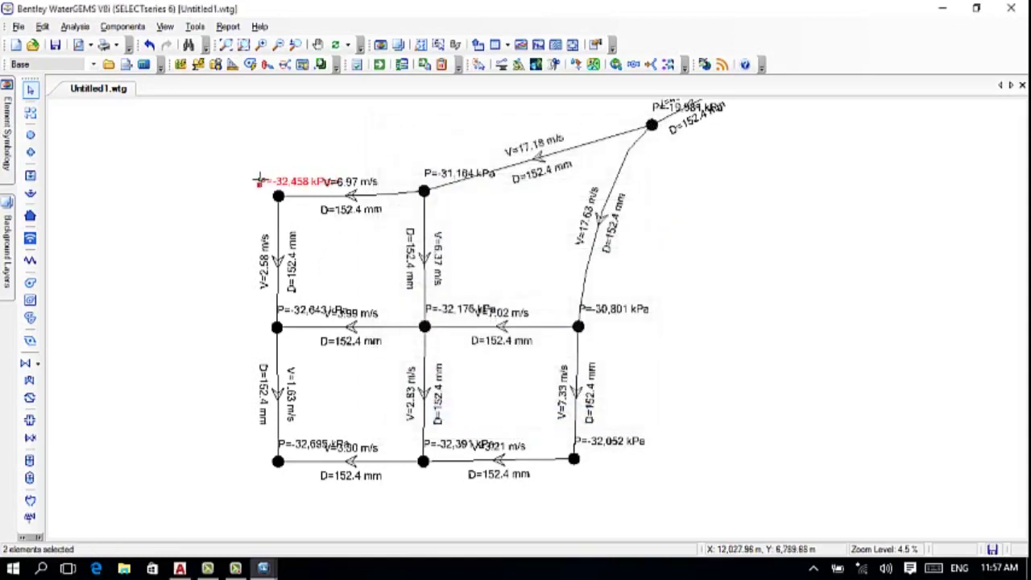
left_click(436, 172)
left_click_drag(429, 172, 408, 181)
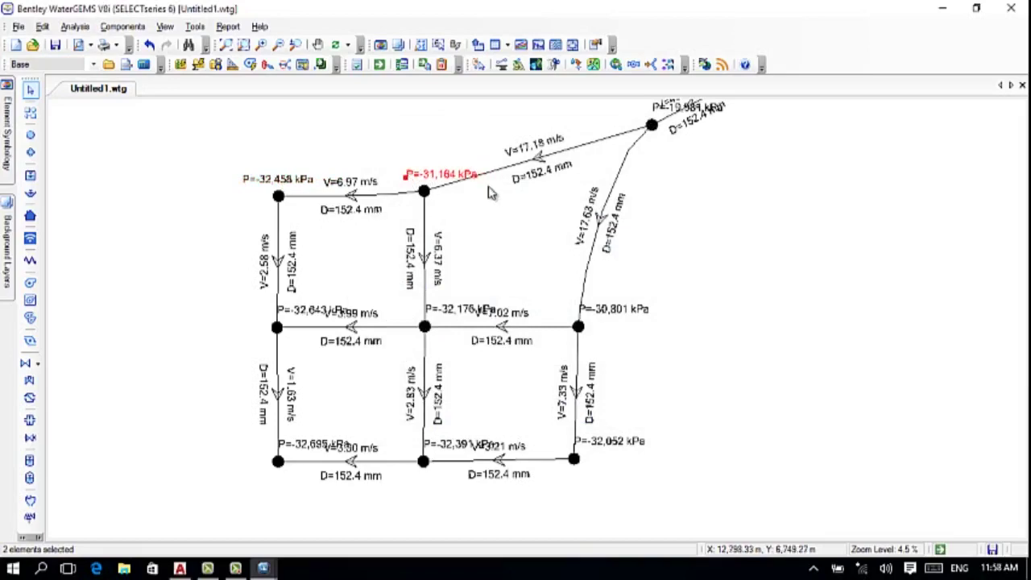
scroll(637, 331, "down", 4)
scroll(661, 354, "up", 5)
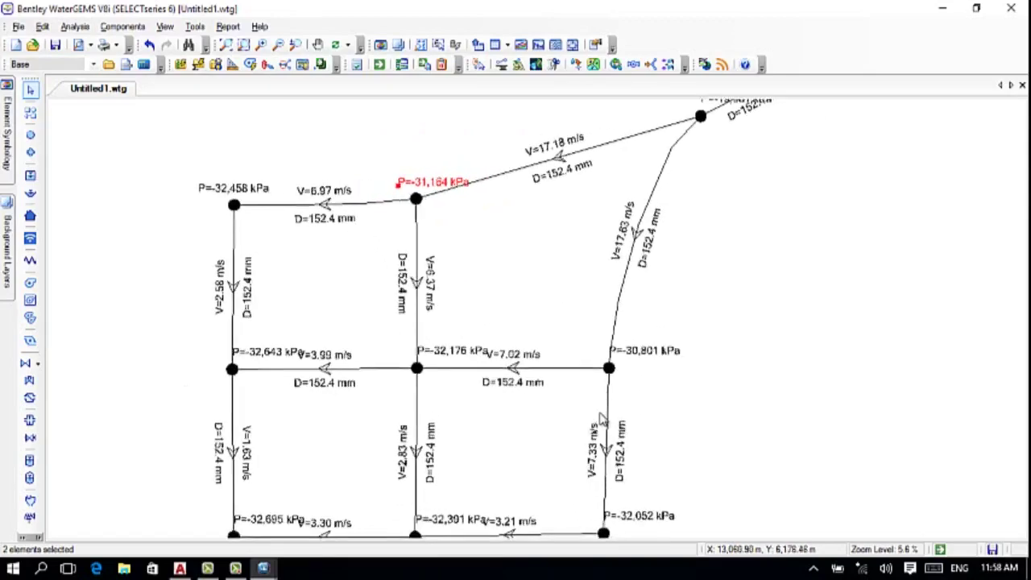
scroll(620, 413, "down", 1)
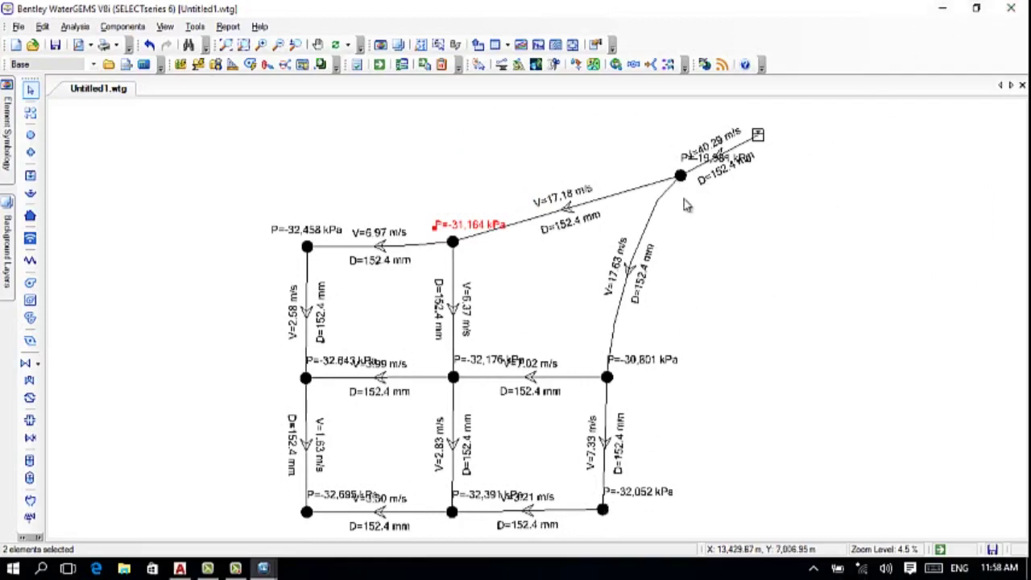
- Start a new color coding for the pipes and choose Velocity as its field
left_click(8, 129)
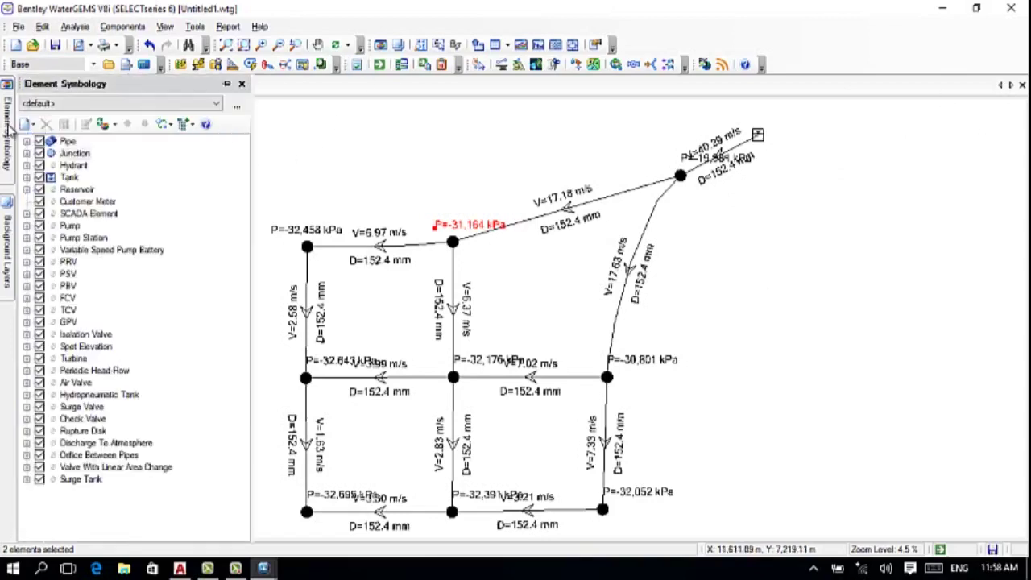
right_click(72, 143)
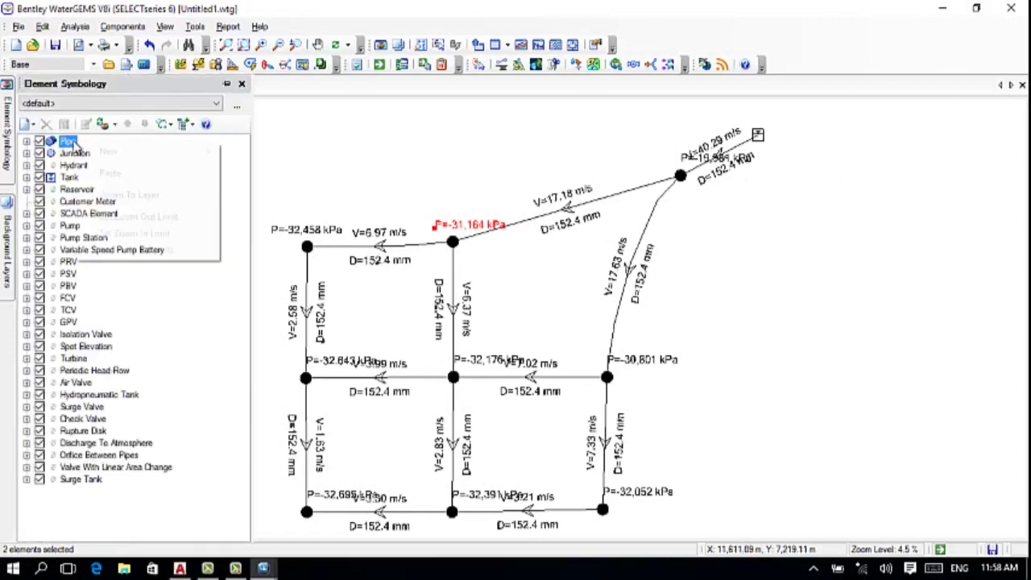
mouse_move(152, 153)
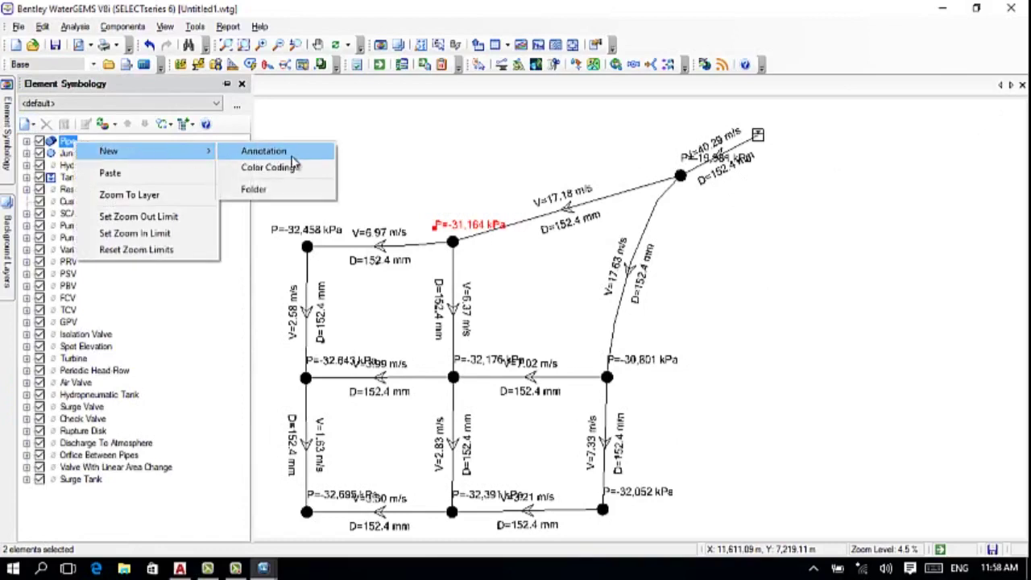
left_click(267, 168)
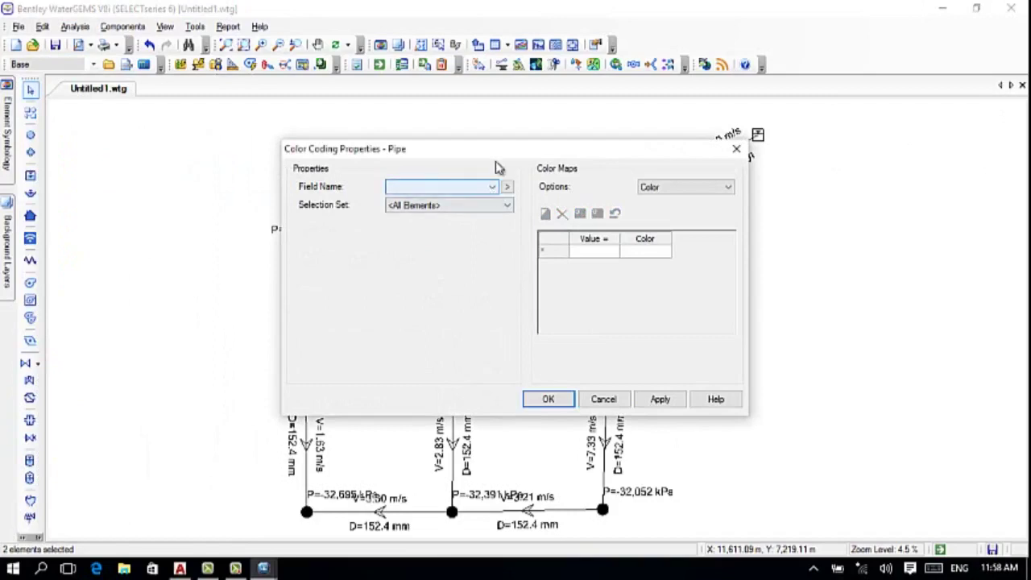
left_click_drag(505, 156, 507, 142)
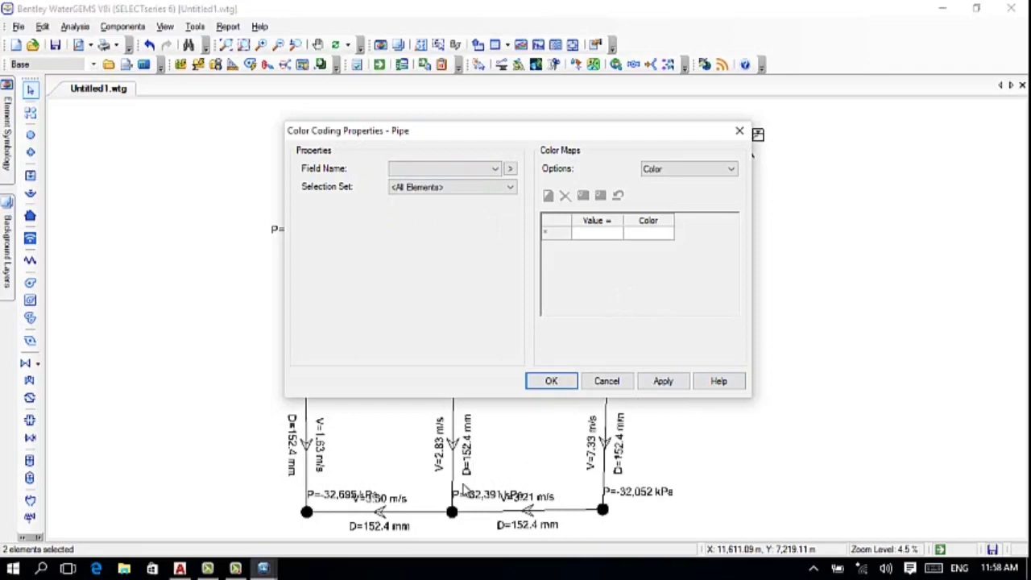
left_click(493, 170)
scroll(489, 257, "down", 11)
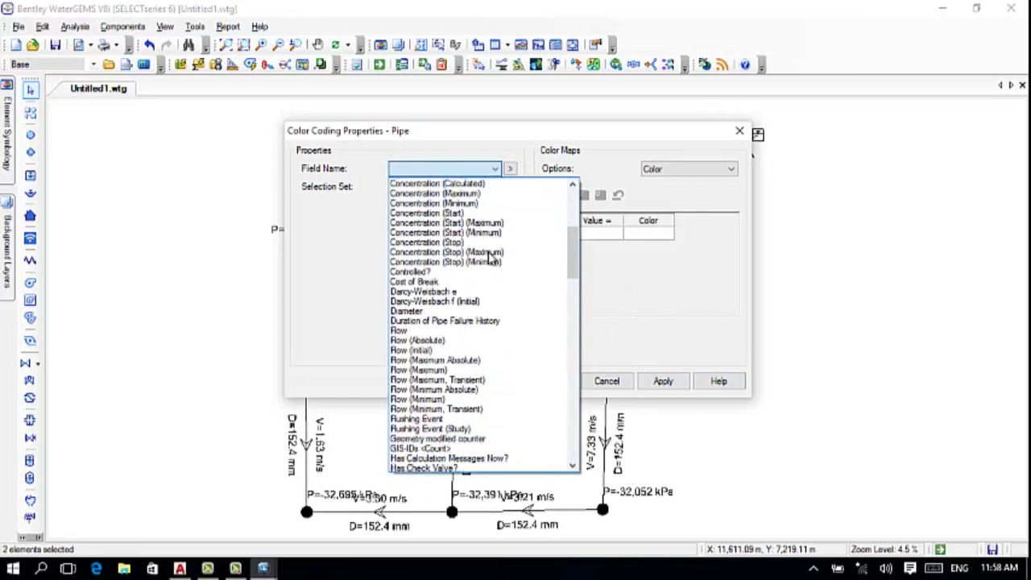
scroll(489, 257, "down", 15)
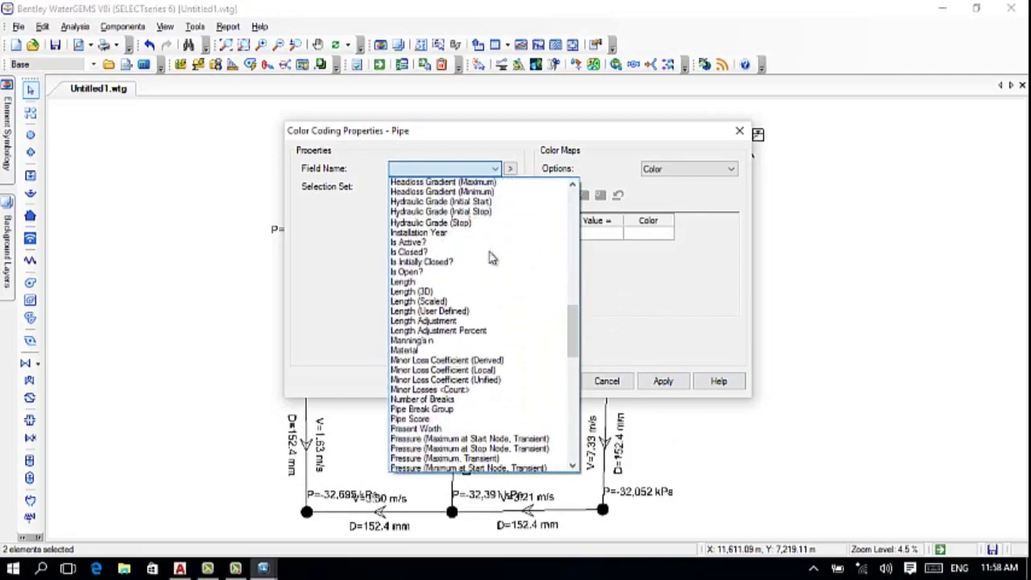
scroll(491, 258, "down", 9)
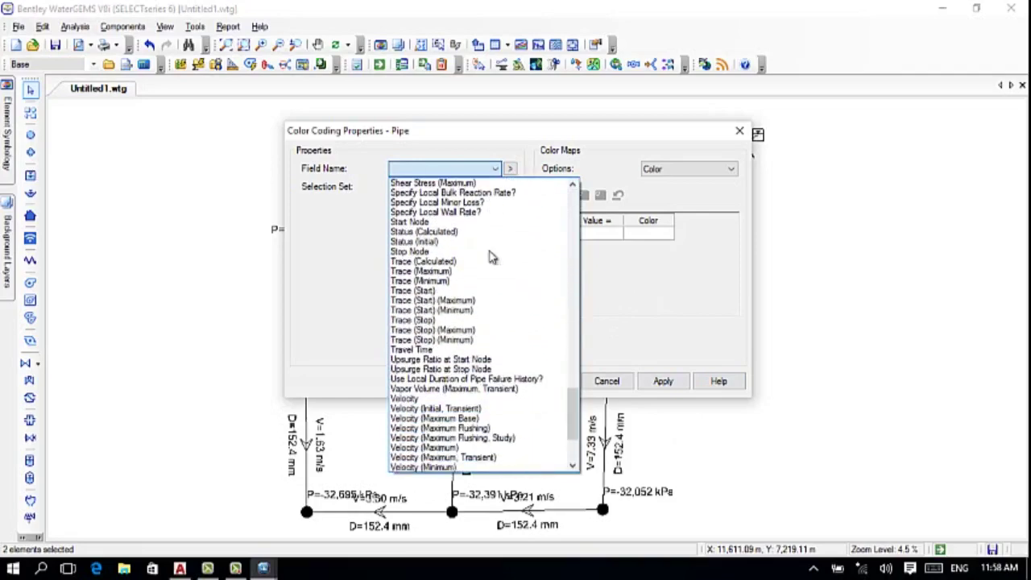
left_click(426, 398)
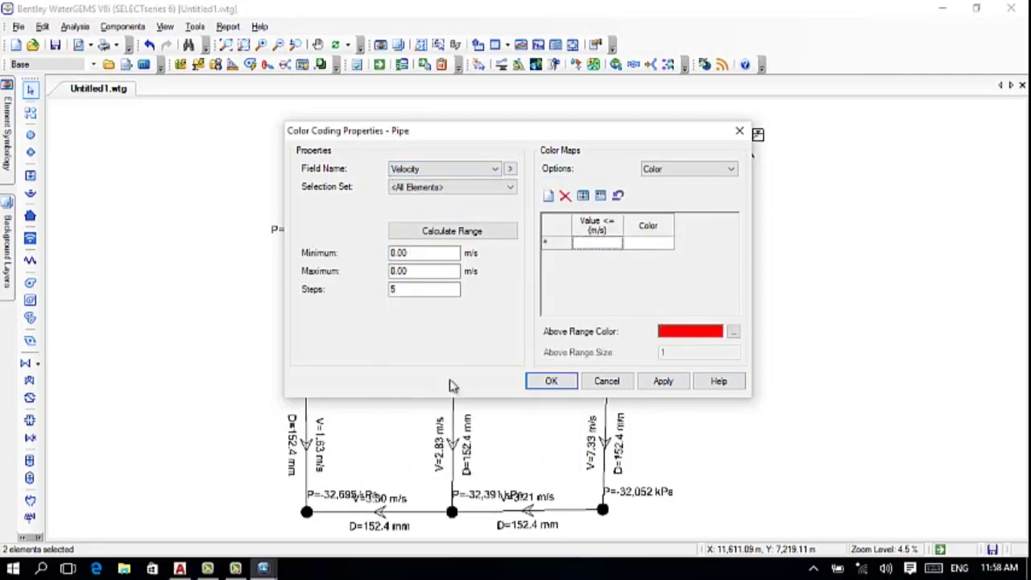